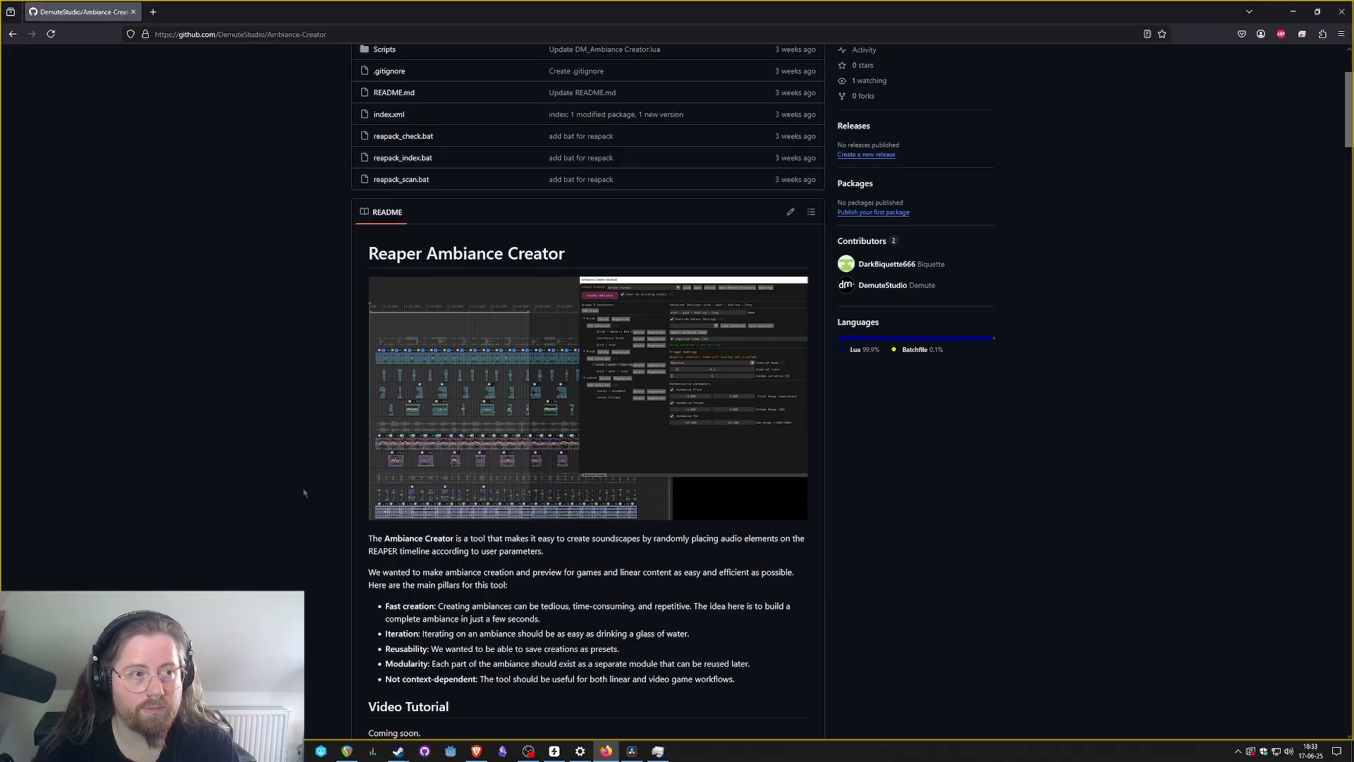
- Review the Ambiance-Creator README on GitHub, covering installation, general overview, creating ambiances and parameter explanations
scroll(295, 496, down, 2)
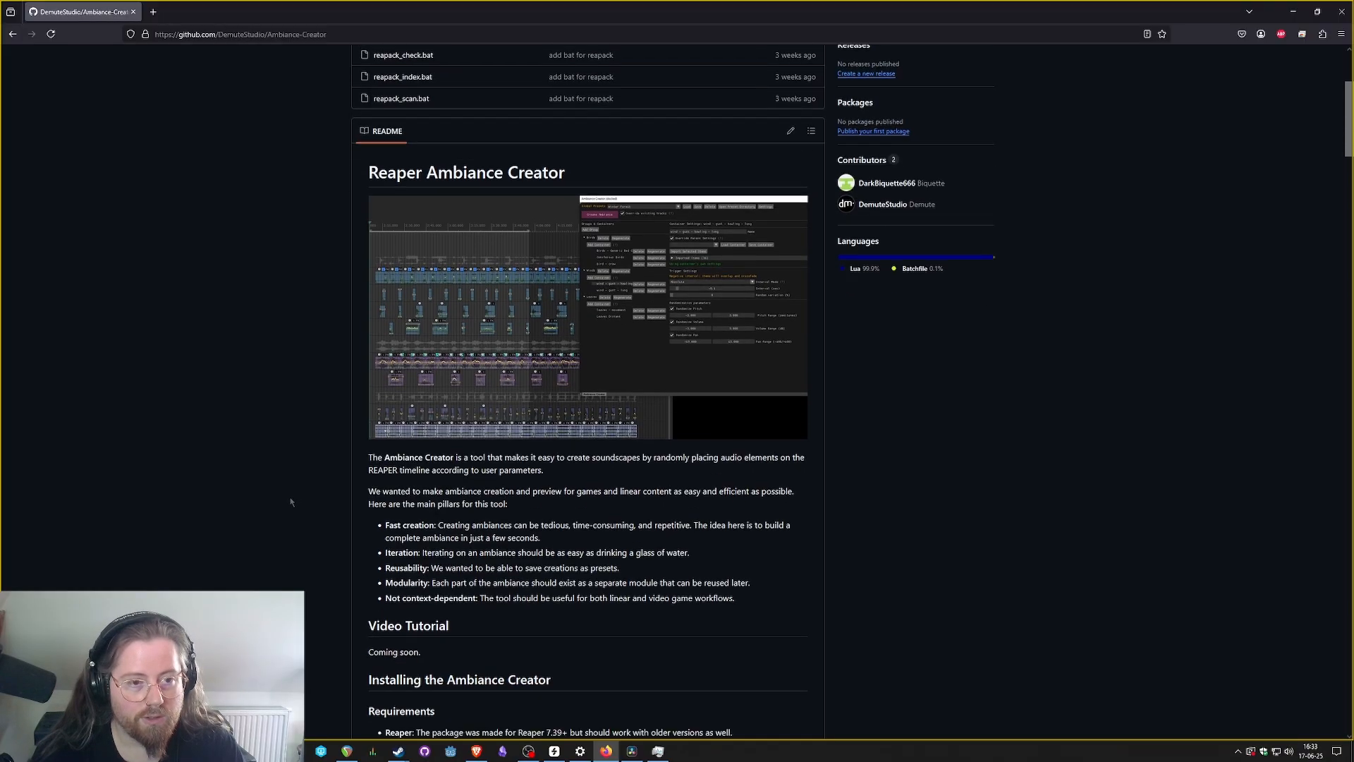
scroll(287, 387, up, 3)
scroll(288, 400, up, 1)
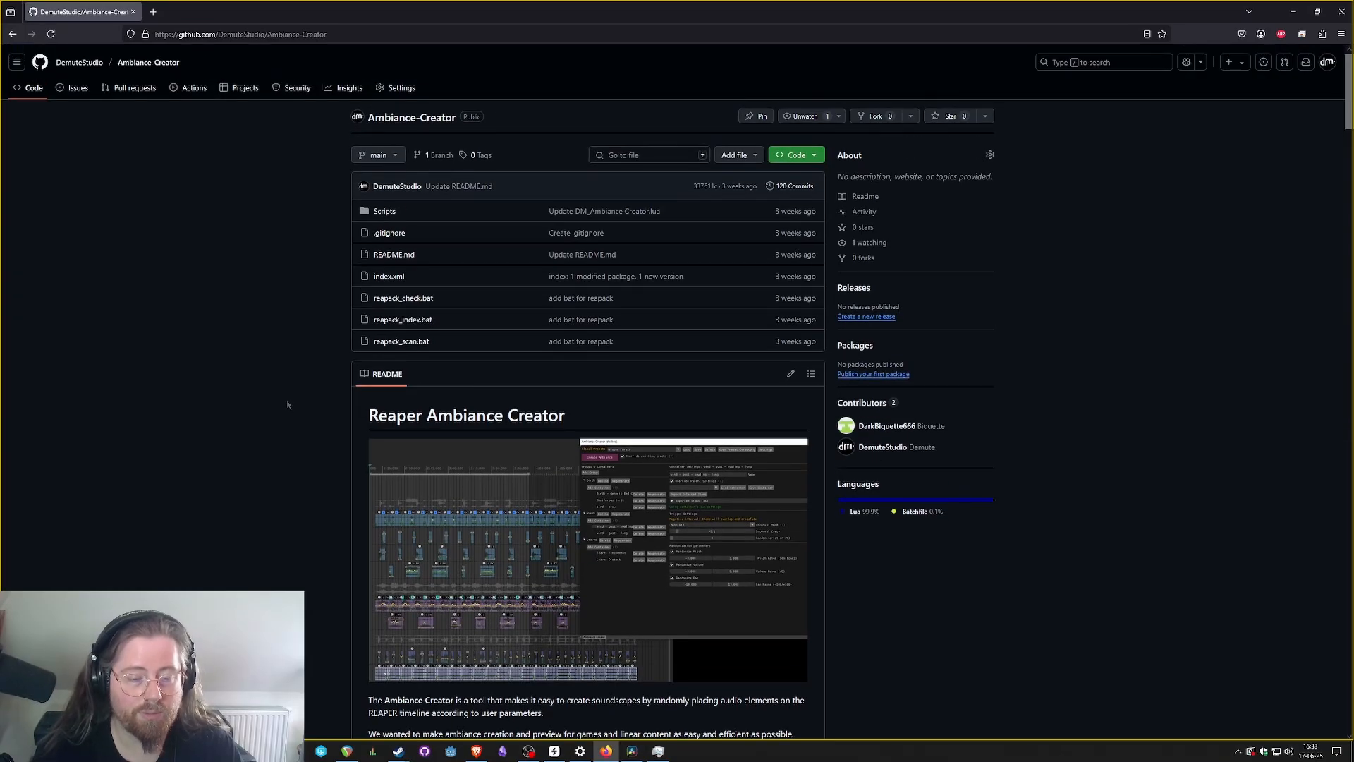
scroll(287, 405, down, 3)
scroll(287, 405, down, 4)
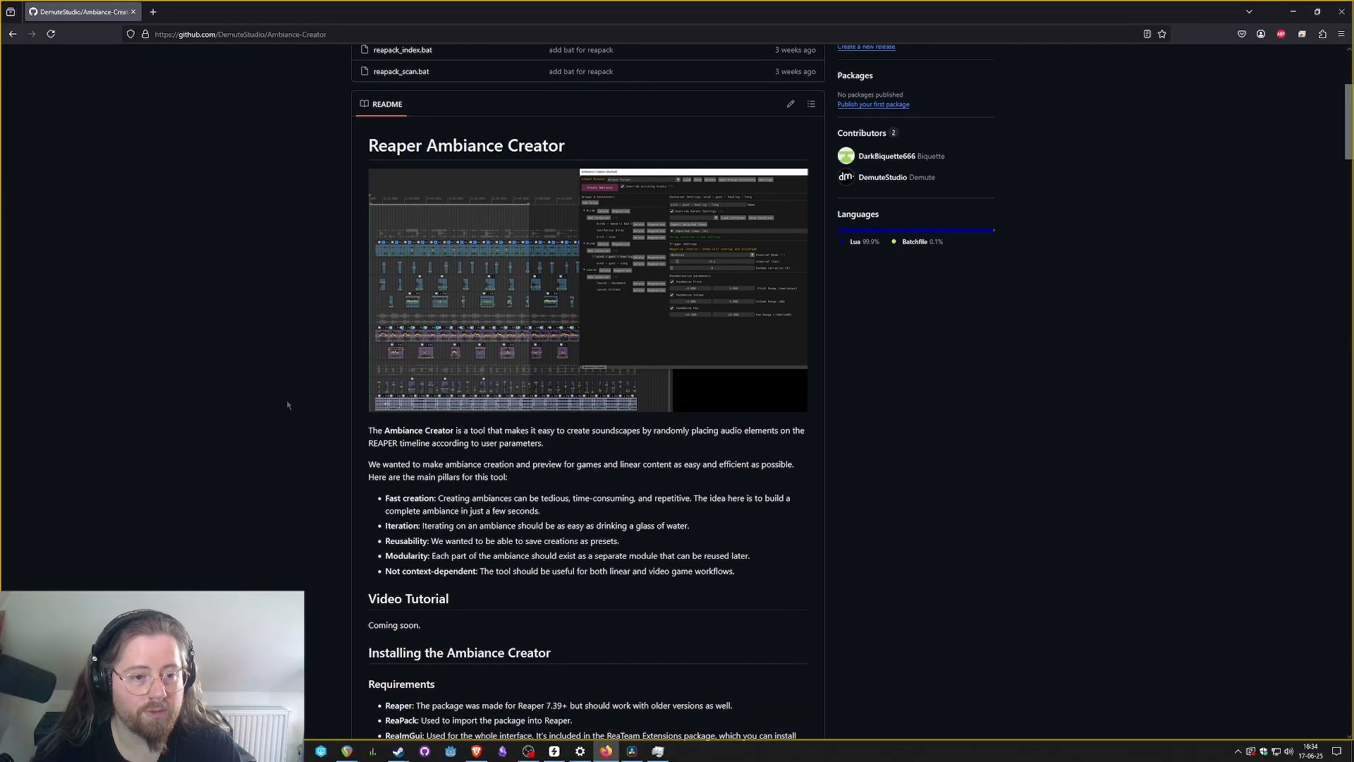
scroll(410, 479, down, 5)
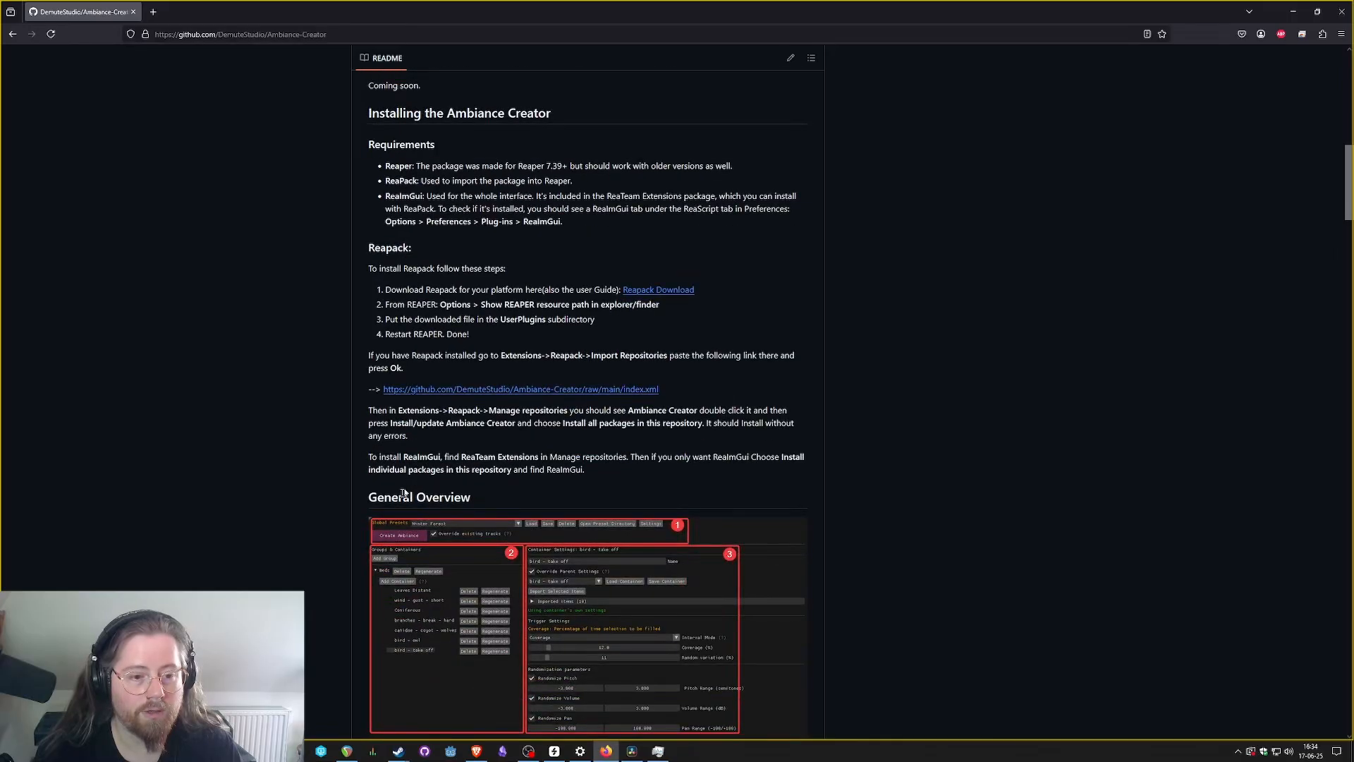
drag(360, 254, 392, 250)
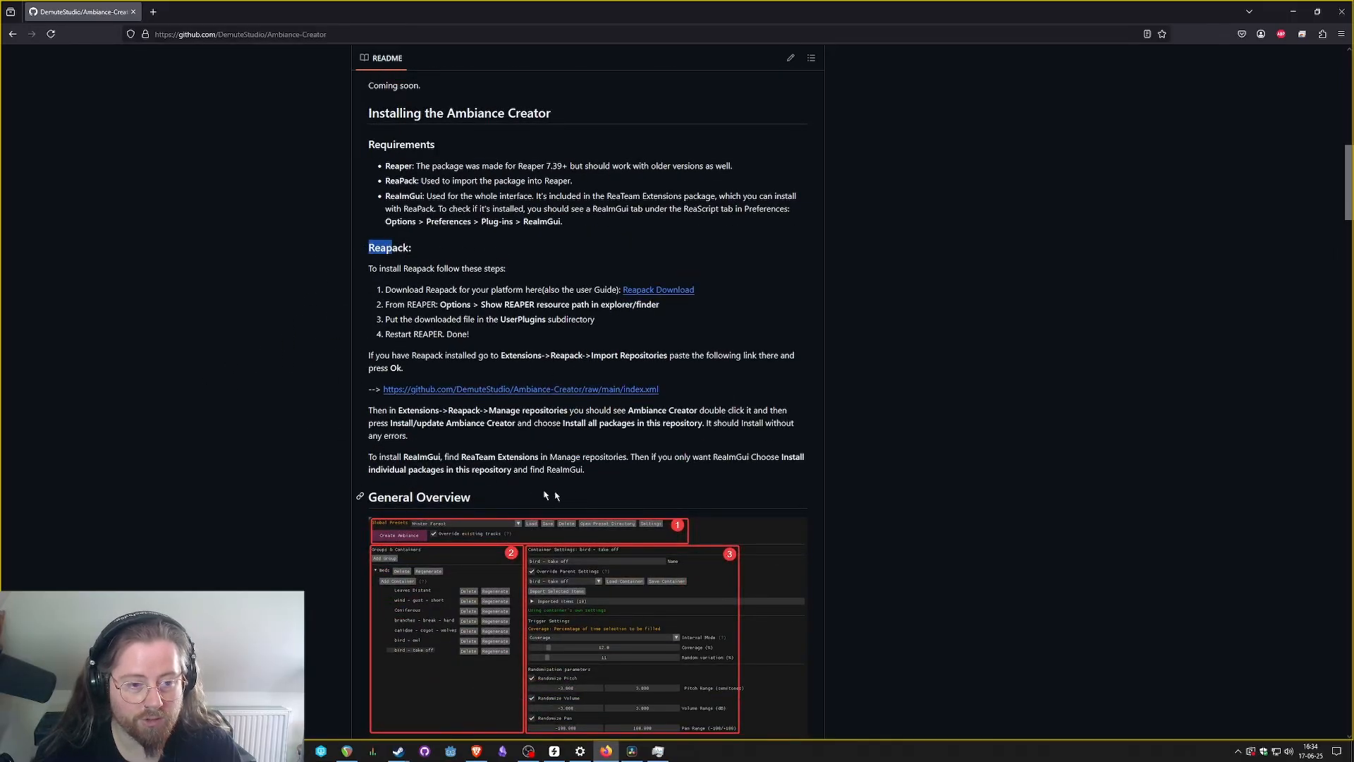
scroll(240, 438, down, 5)
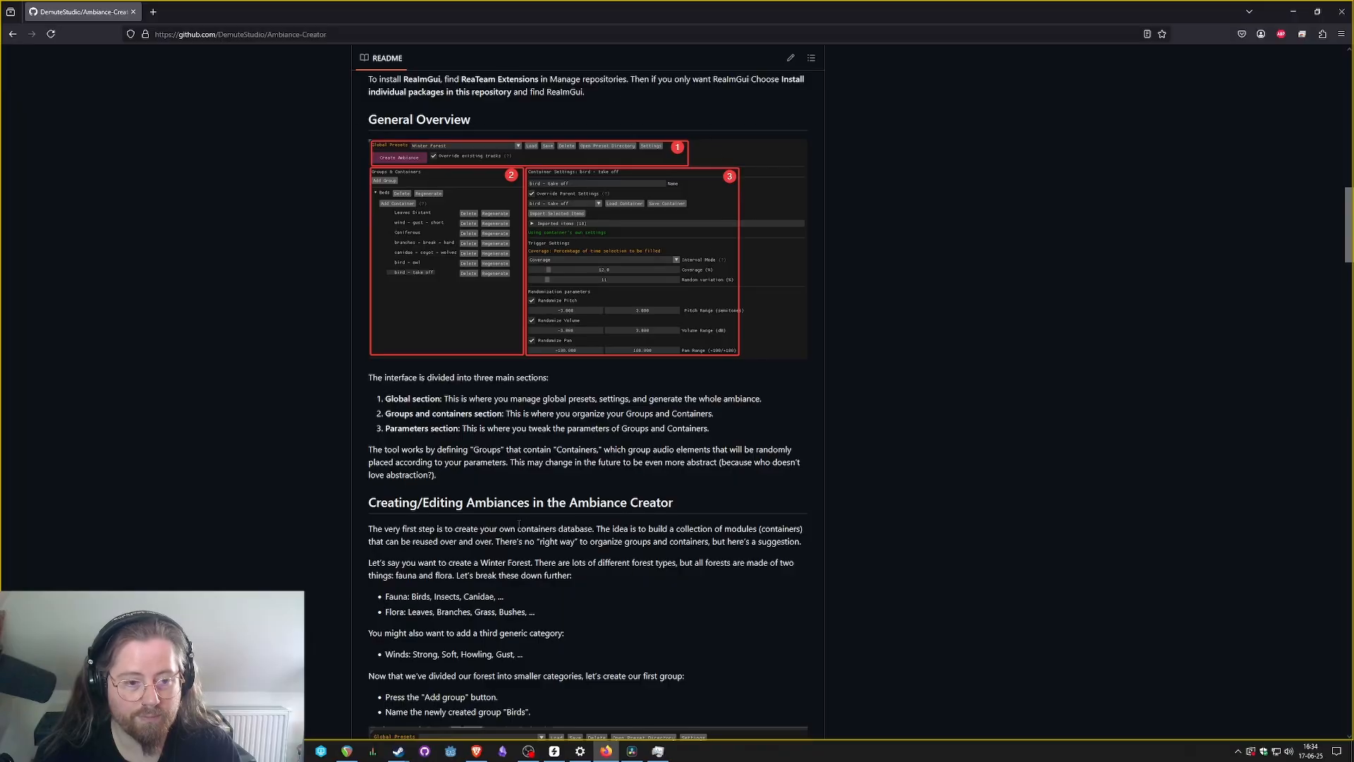
scroll(437, 479, down, 2)
scroll(448, 496, down, 15)
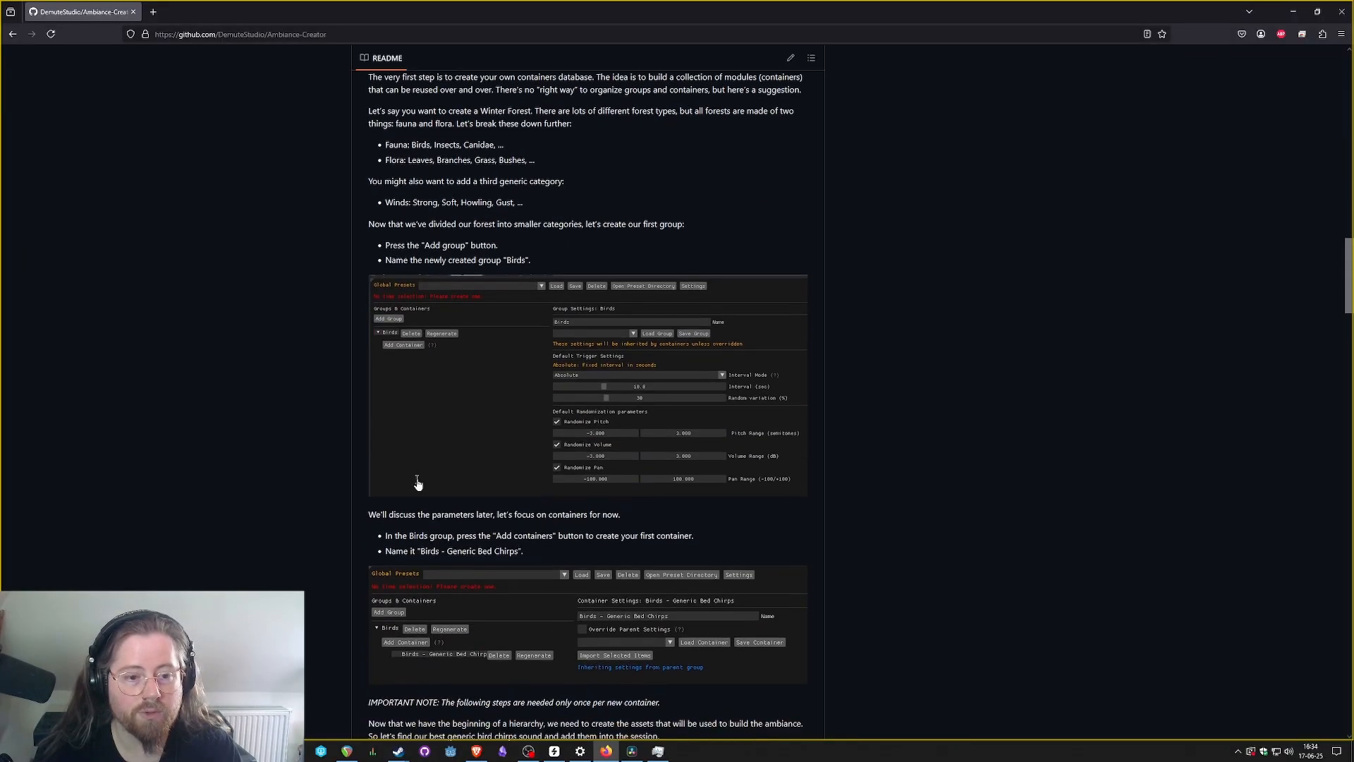
scroll(458, 459, down, 20)
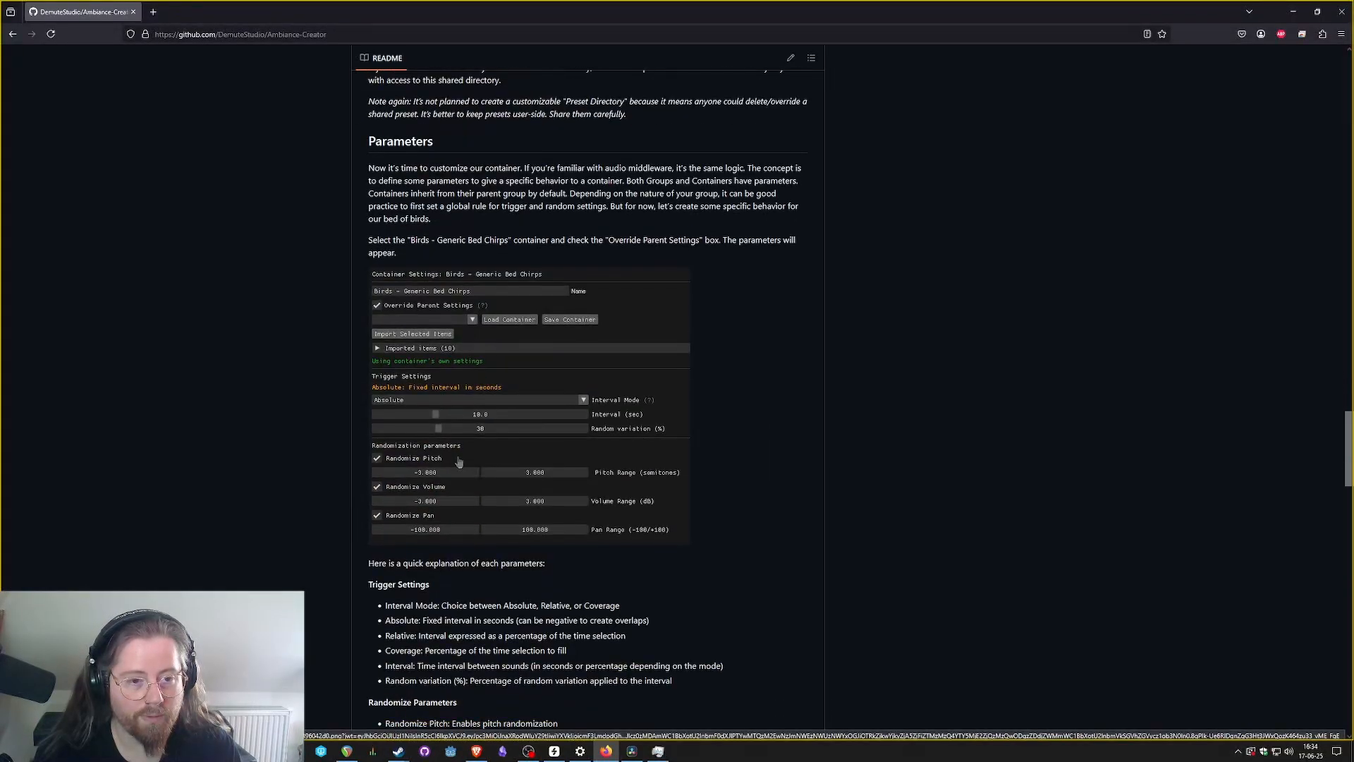
scroll(455, 455, down, 8)
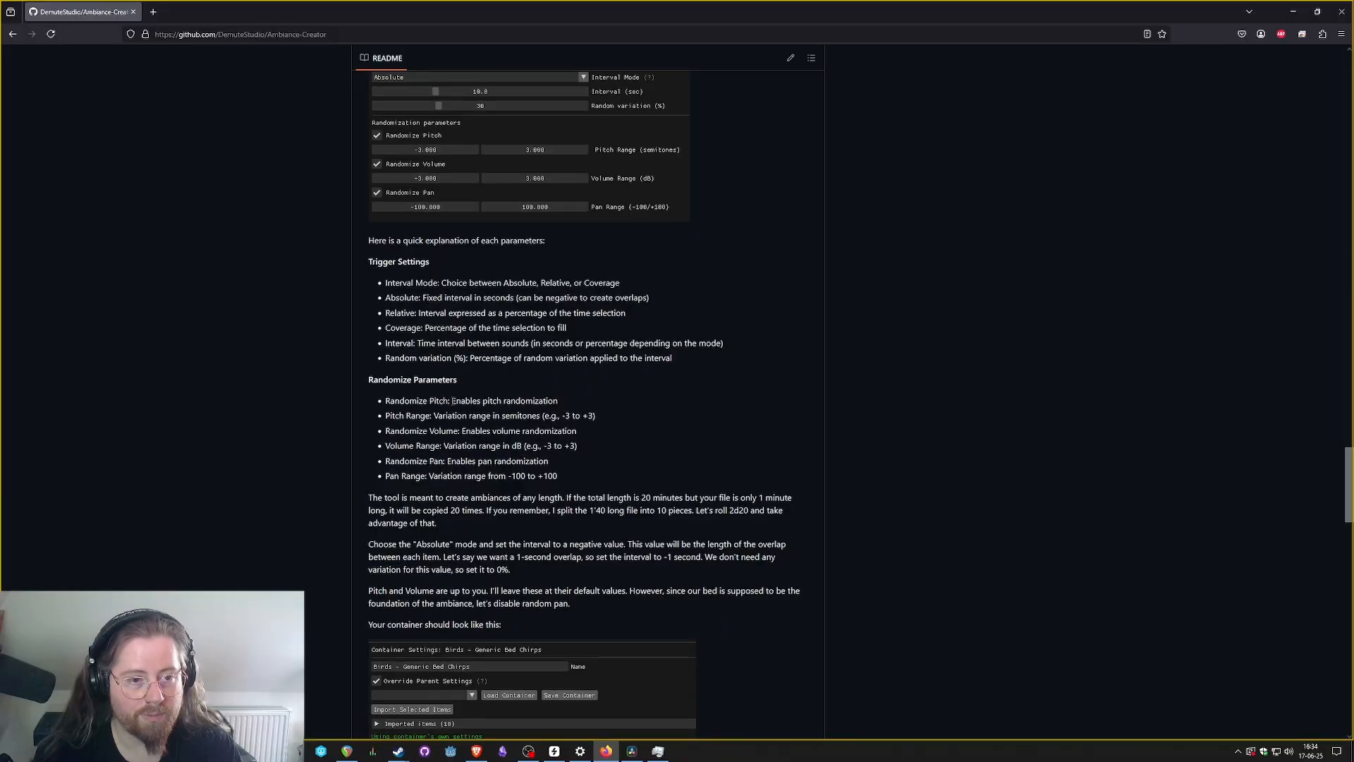
- Switch to the REAPER session and look through the global presets available in the Ambiance Creator
click(348, 751)
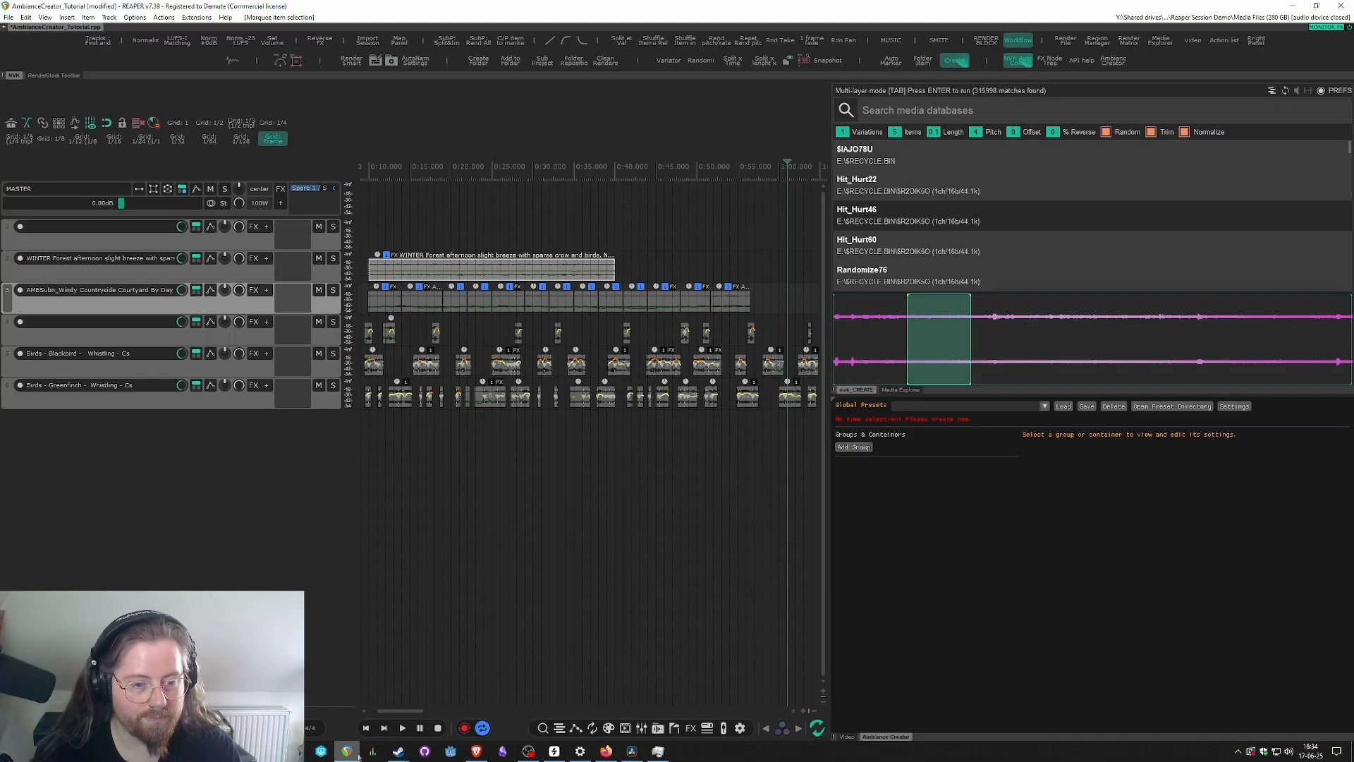
click(720, 503)
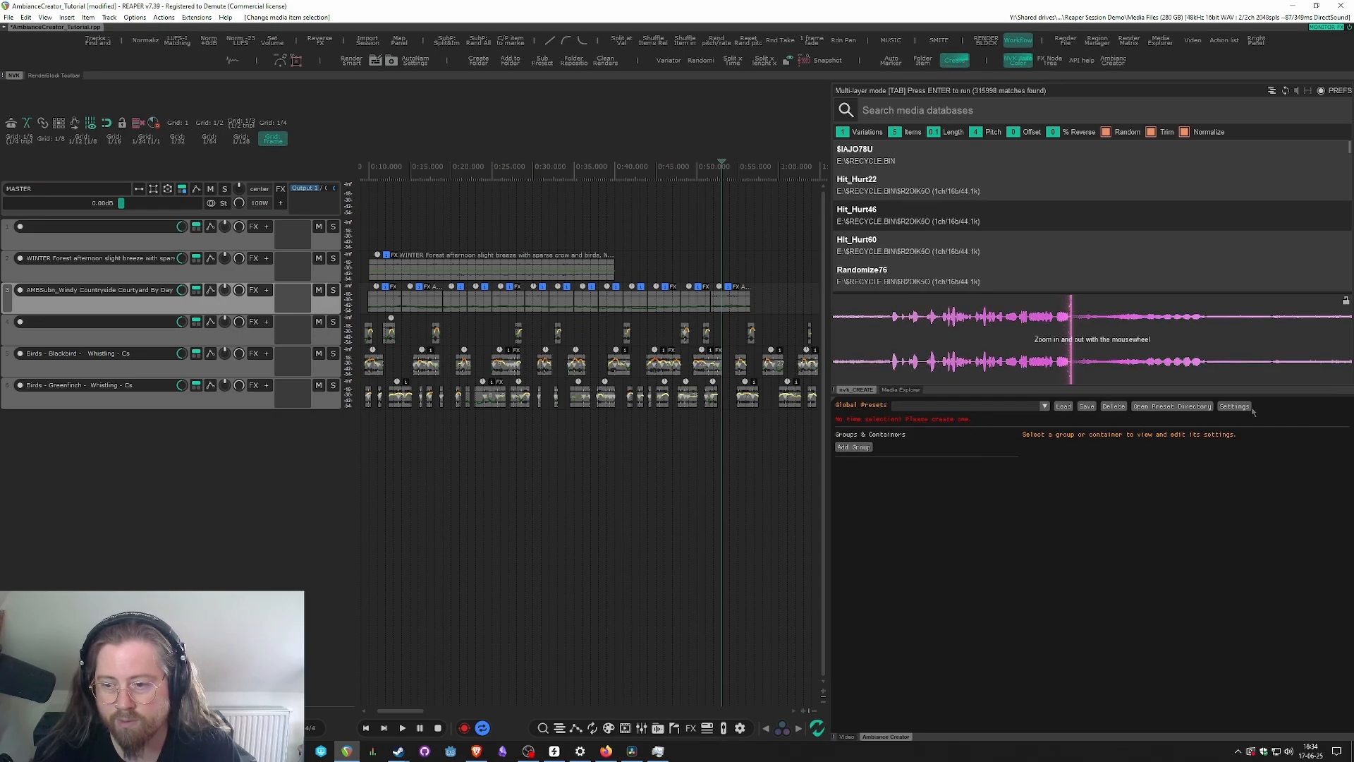
click(1044, 407)
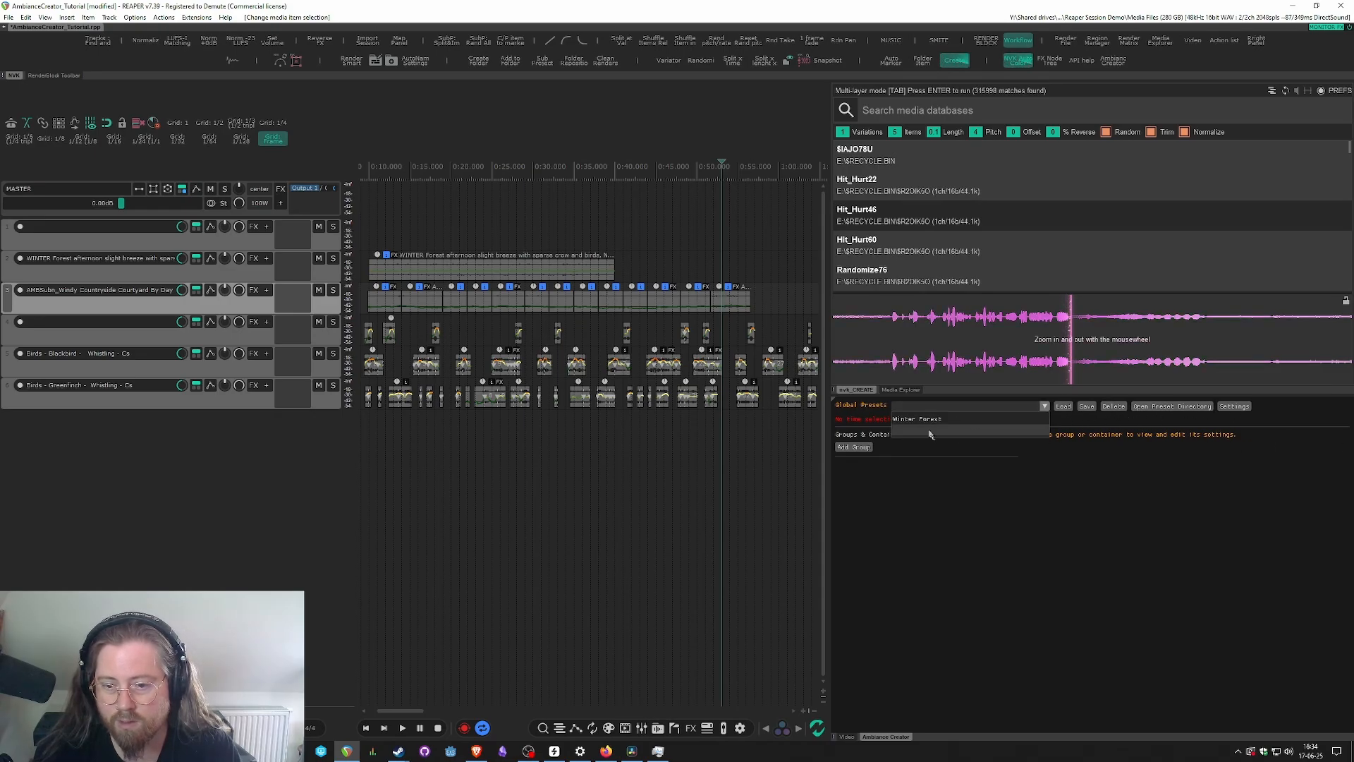
click(916, 502)
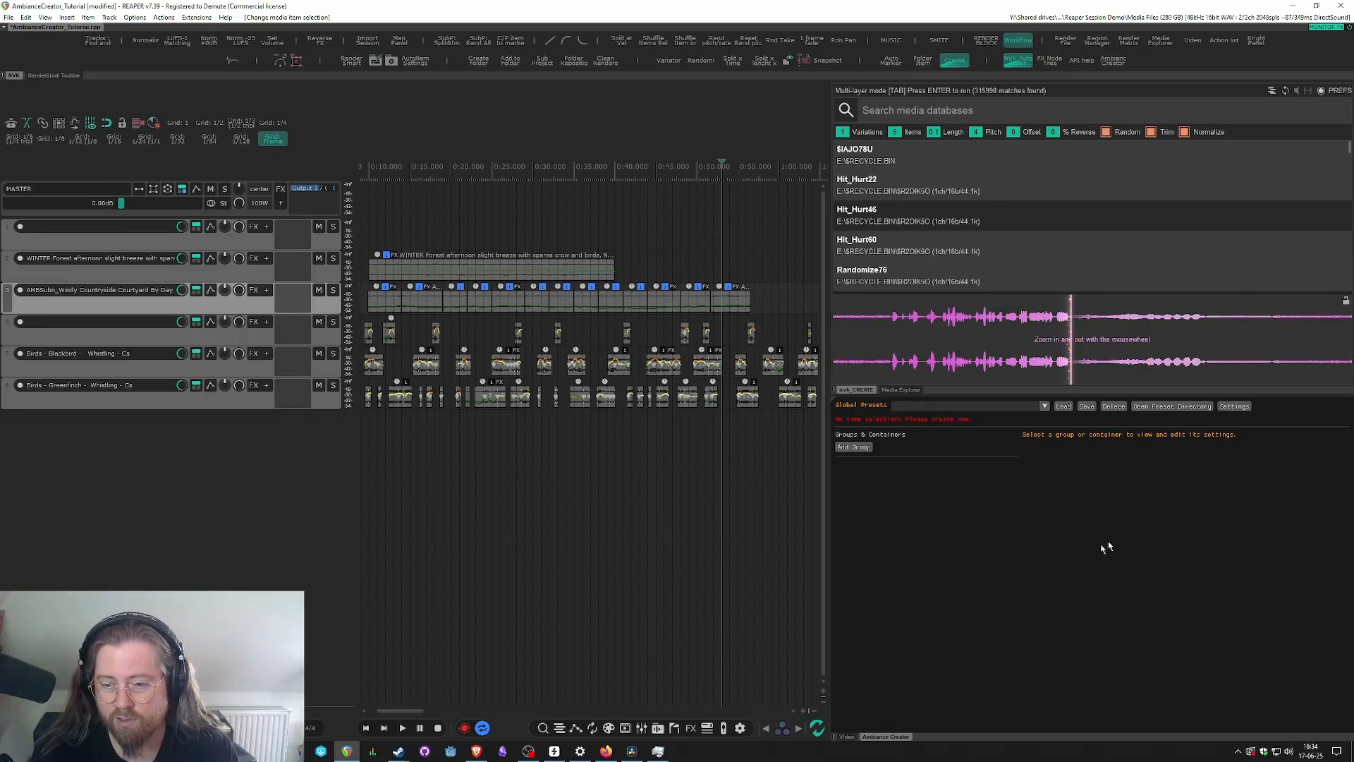
- Add a new group with one container in the Ambiance Creator and check the group's settings and preset list
click(854, 447)
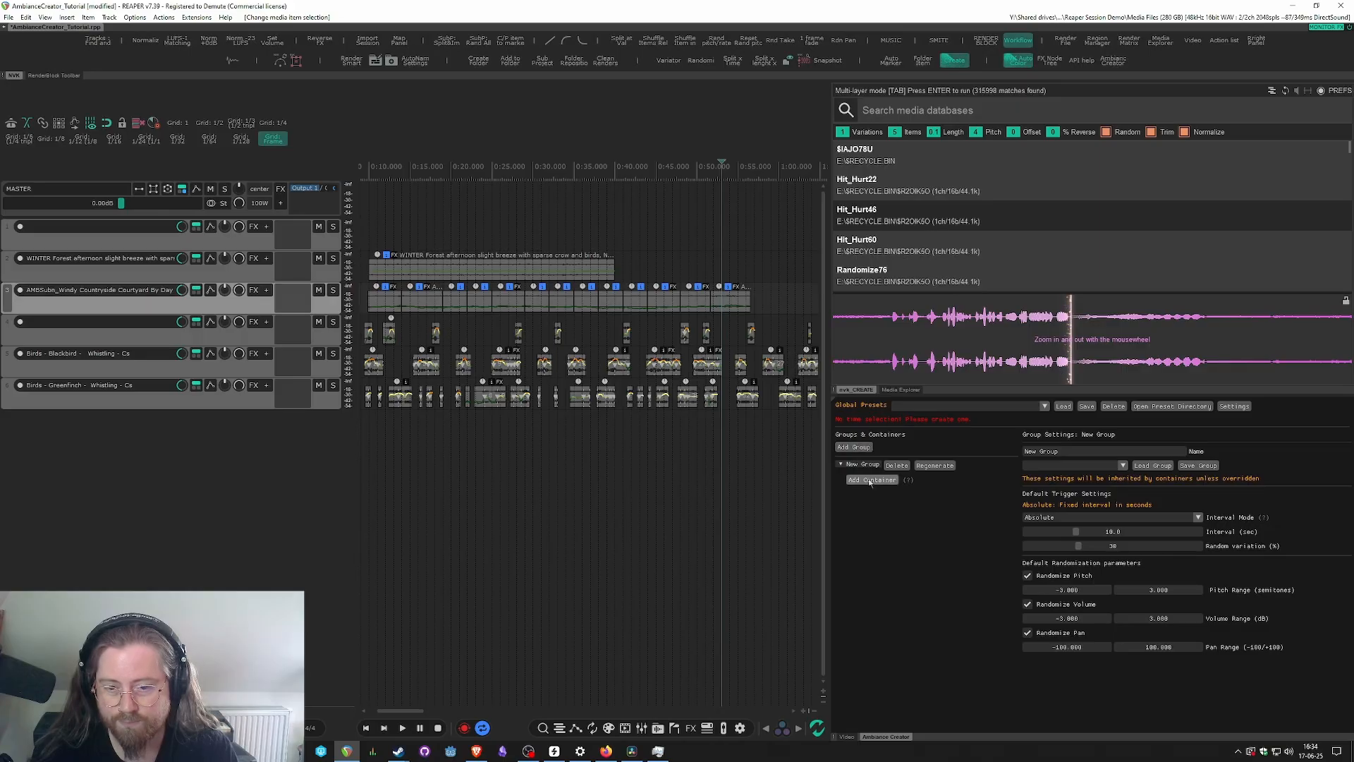
click(869, 481)
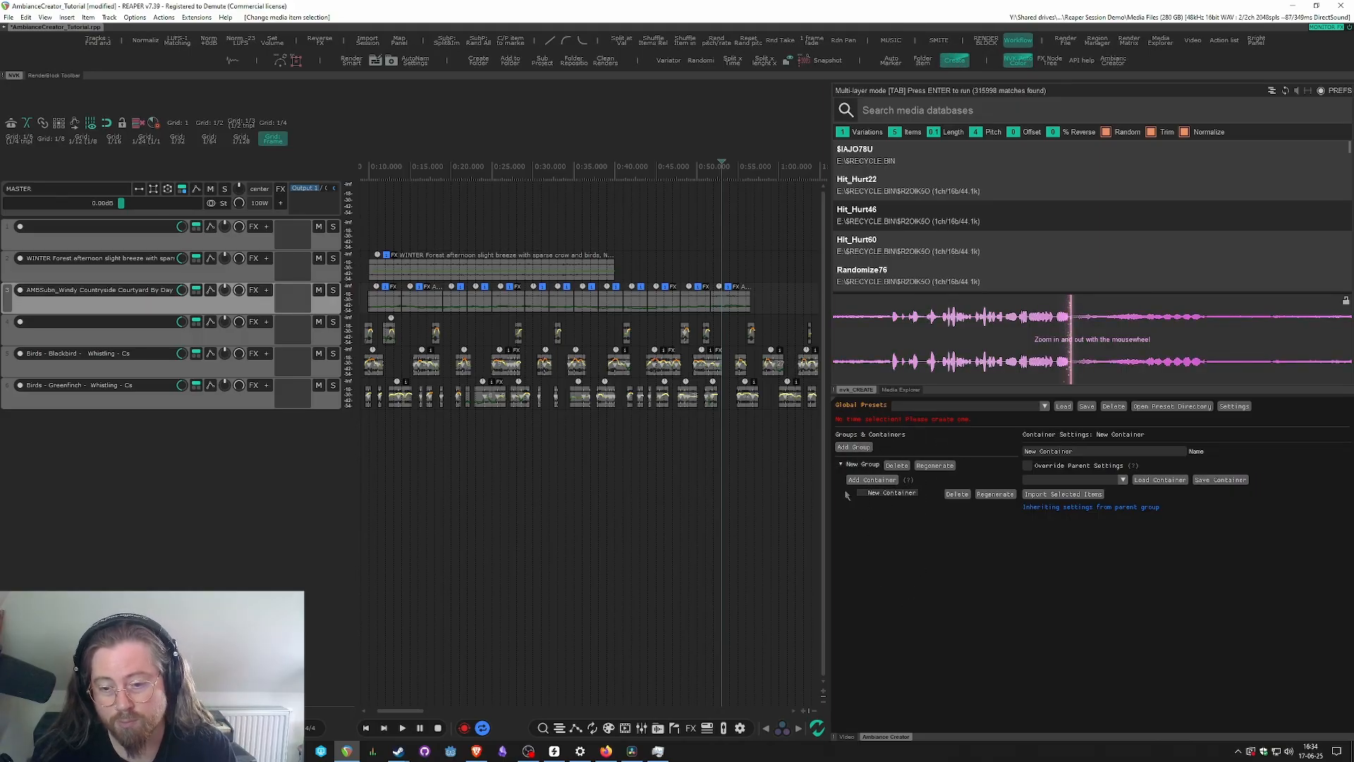
click(864, 465)
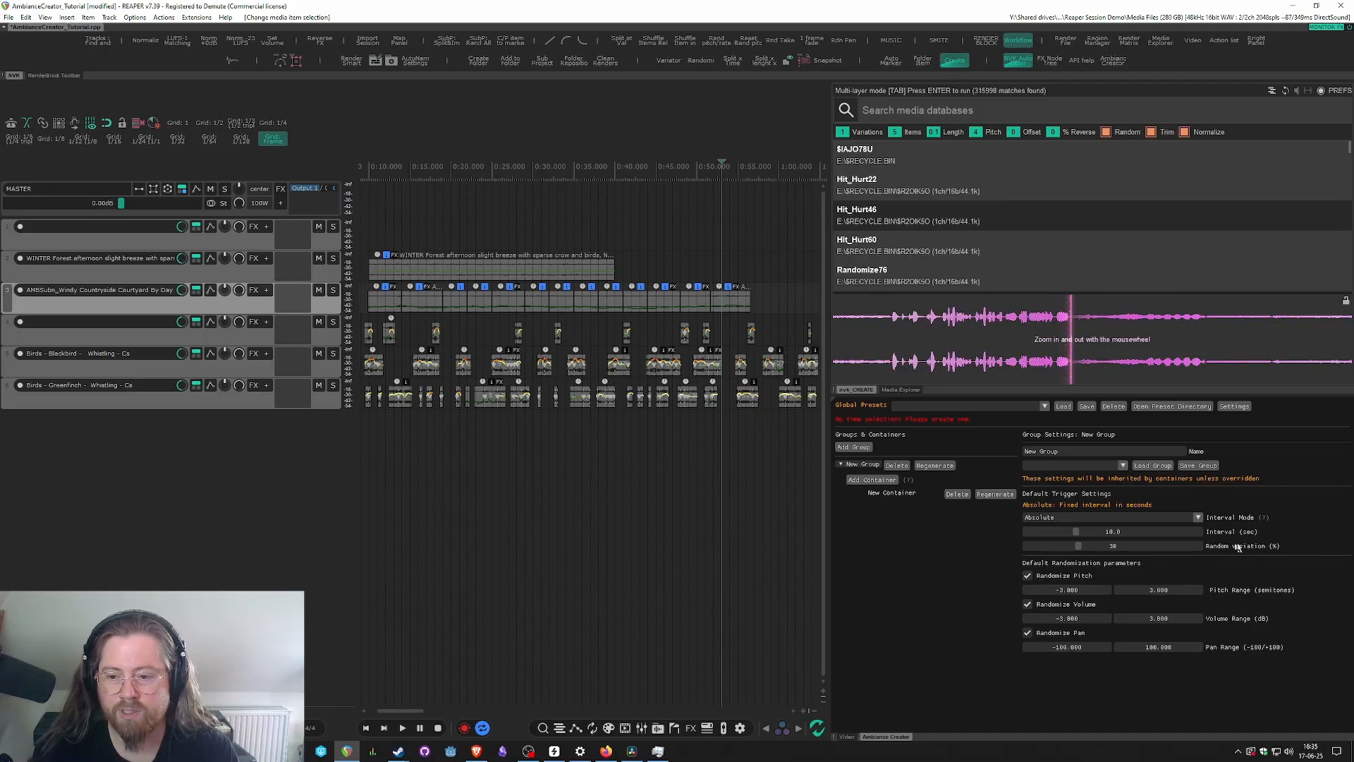
click(1122, 465)
click(910, 594)
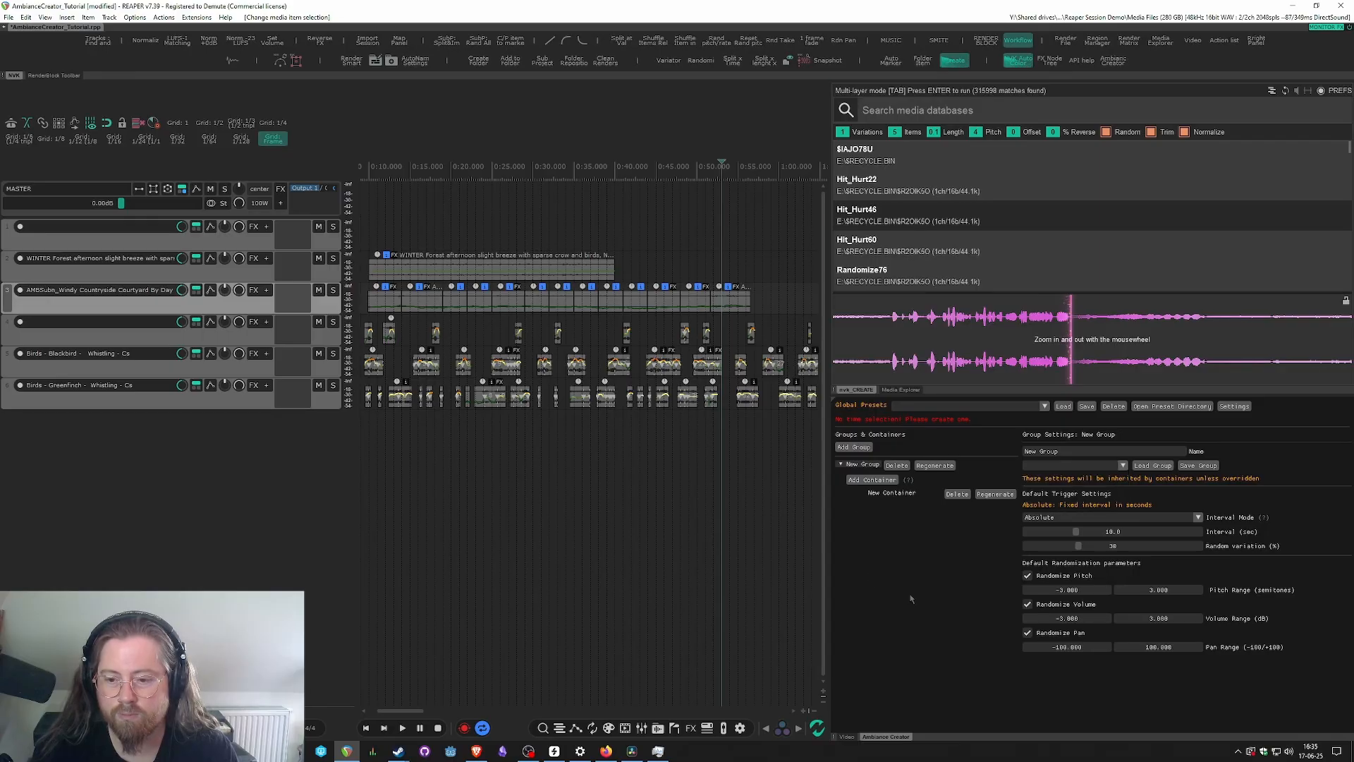
- Load the "bird - tropical - cockatoo" preset into the new container to view its imported items, and delete the whole group
click(894, 497)
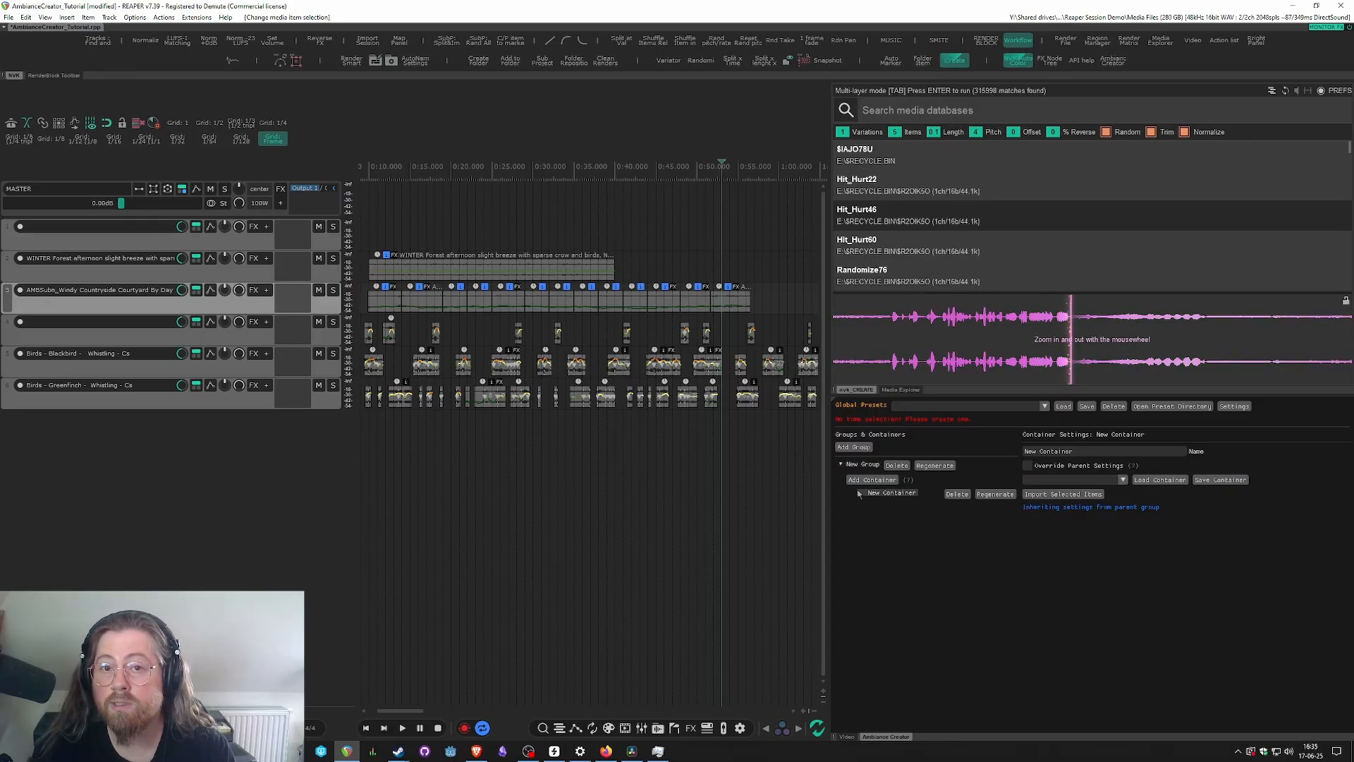
click(1121, 480)
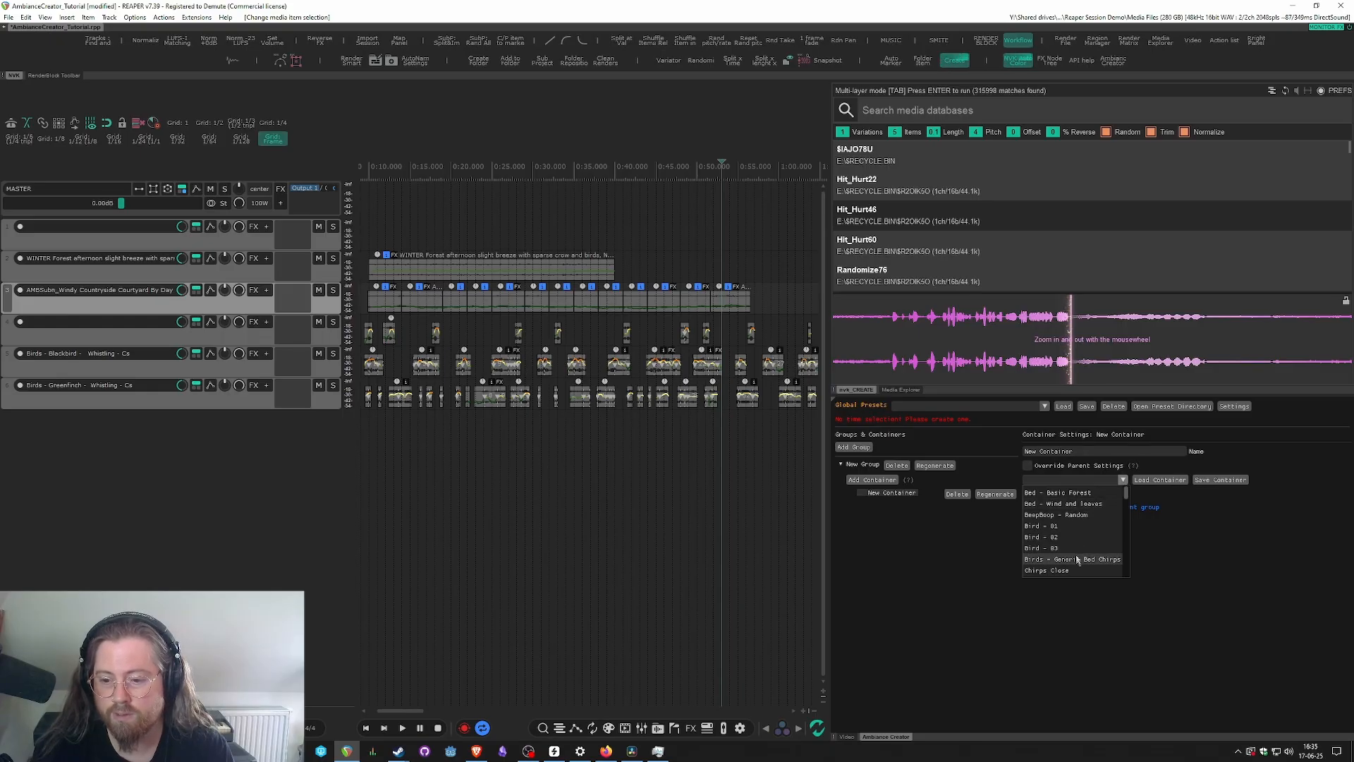
scroll(1080, 527, down, 10)
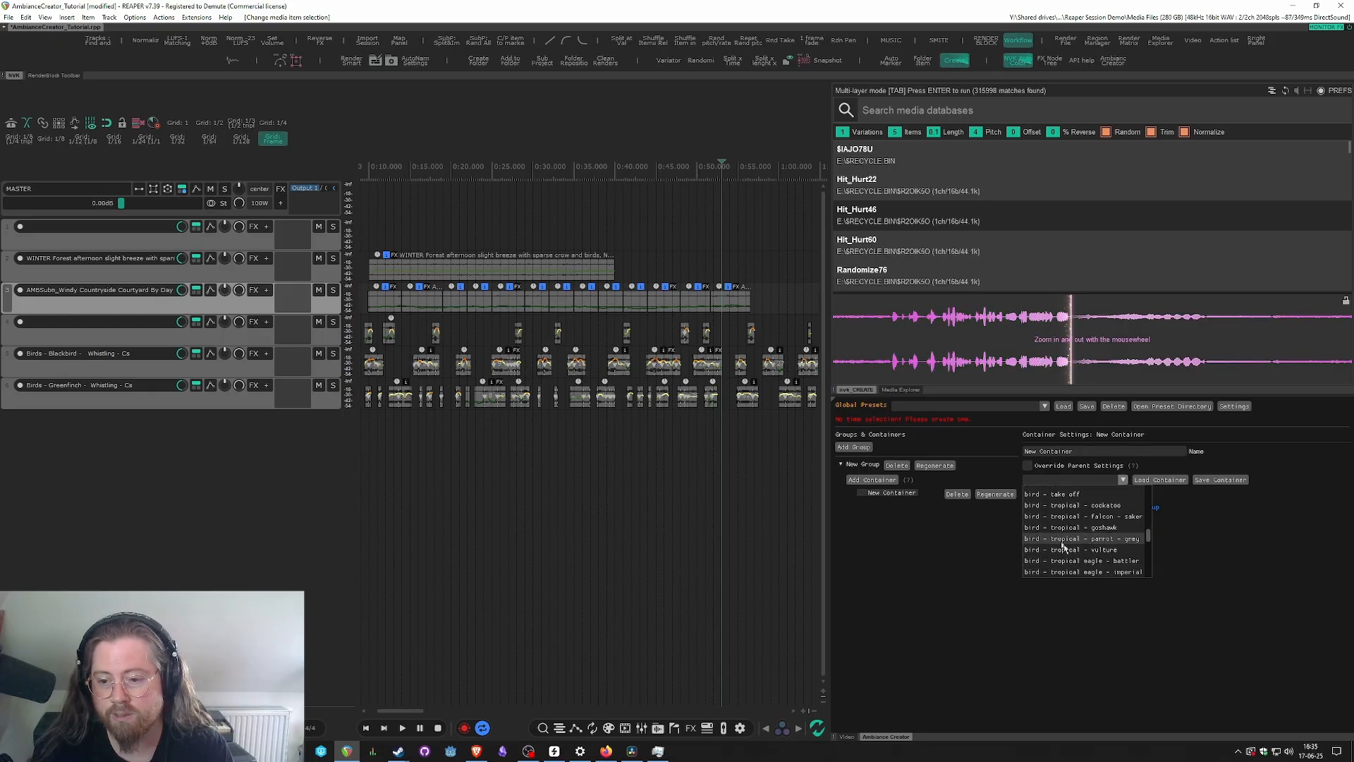
scroll(1086, 544, up, 3)
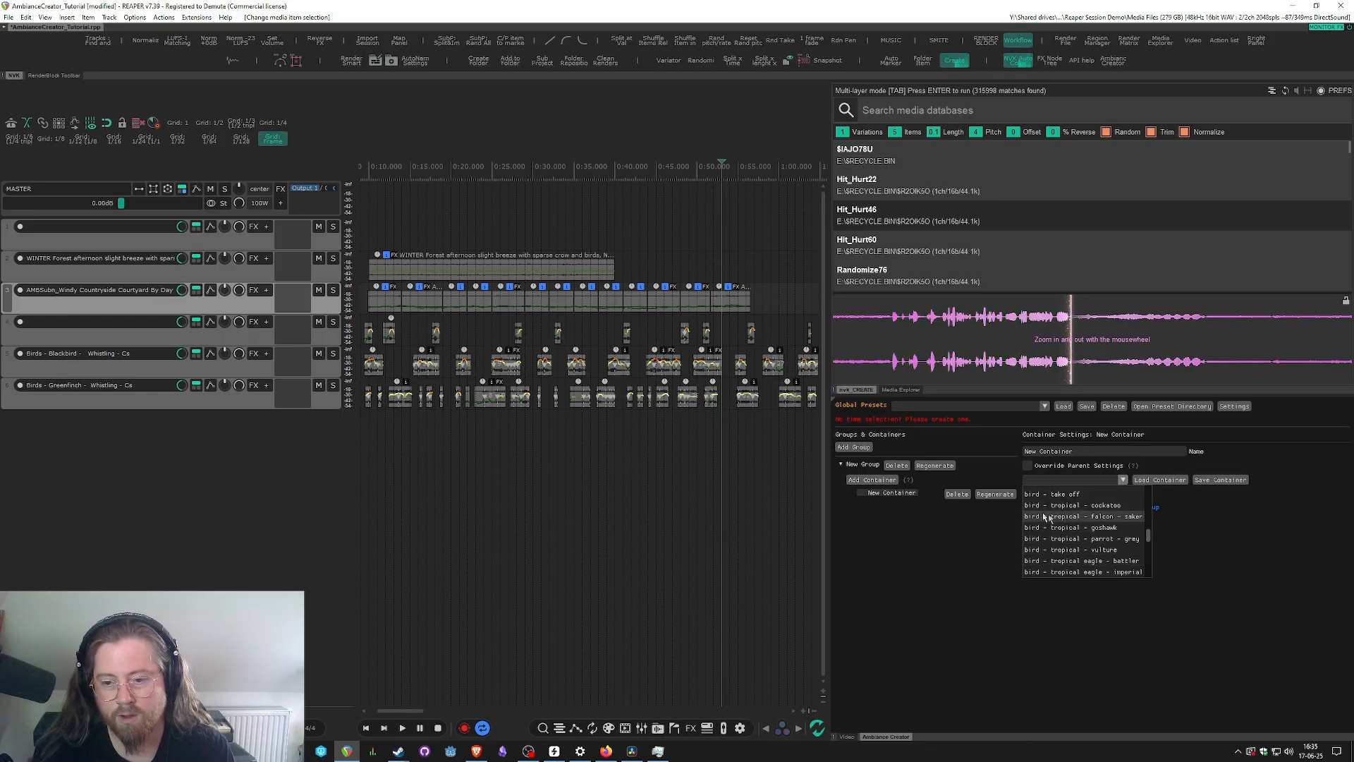
click(1078, 505)
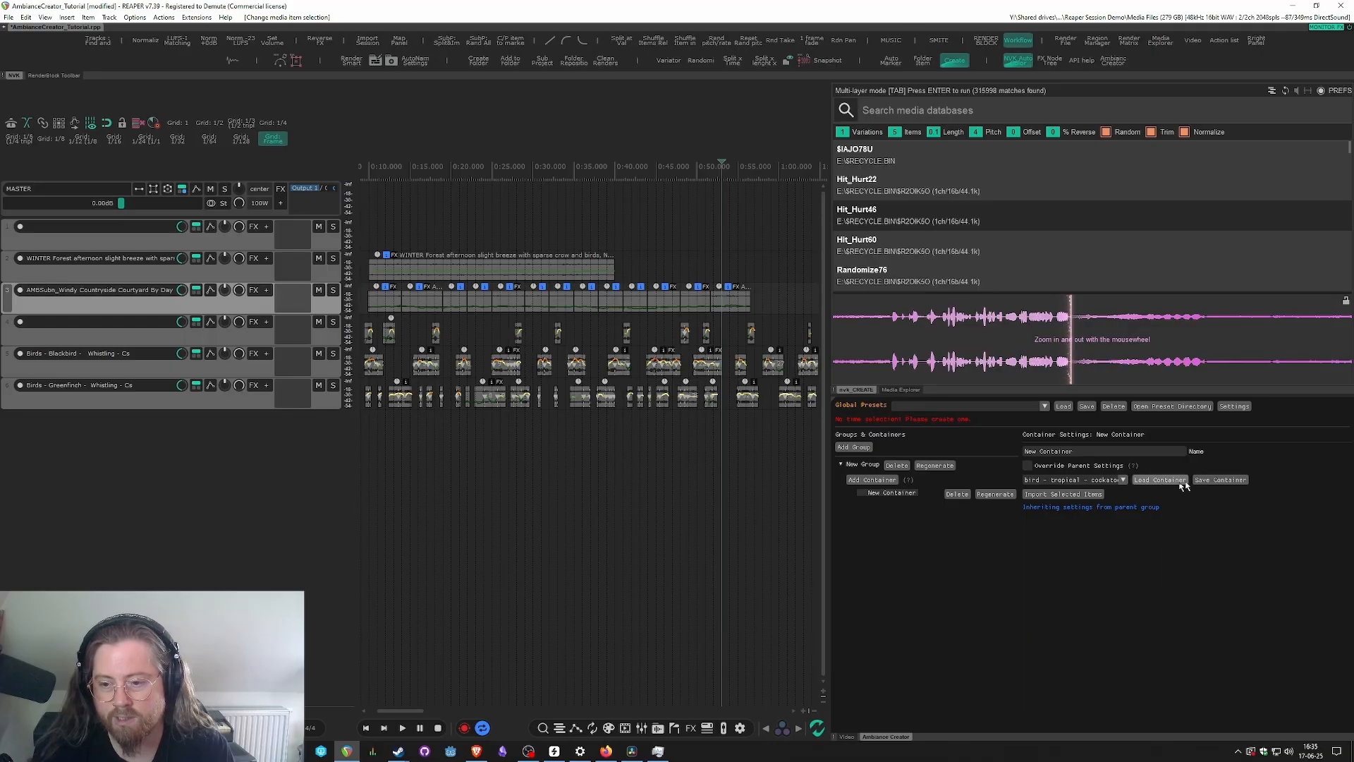
click(1152, 482)
click(1052, 508)
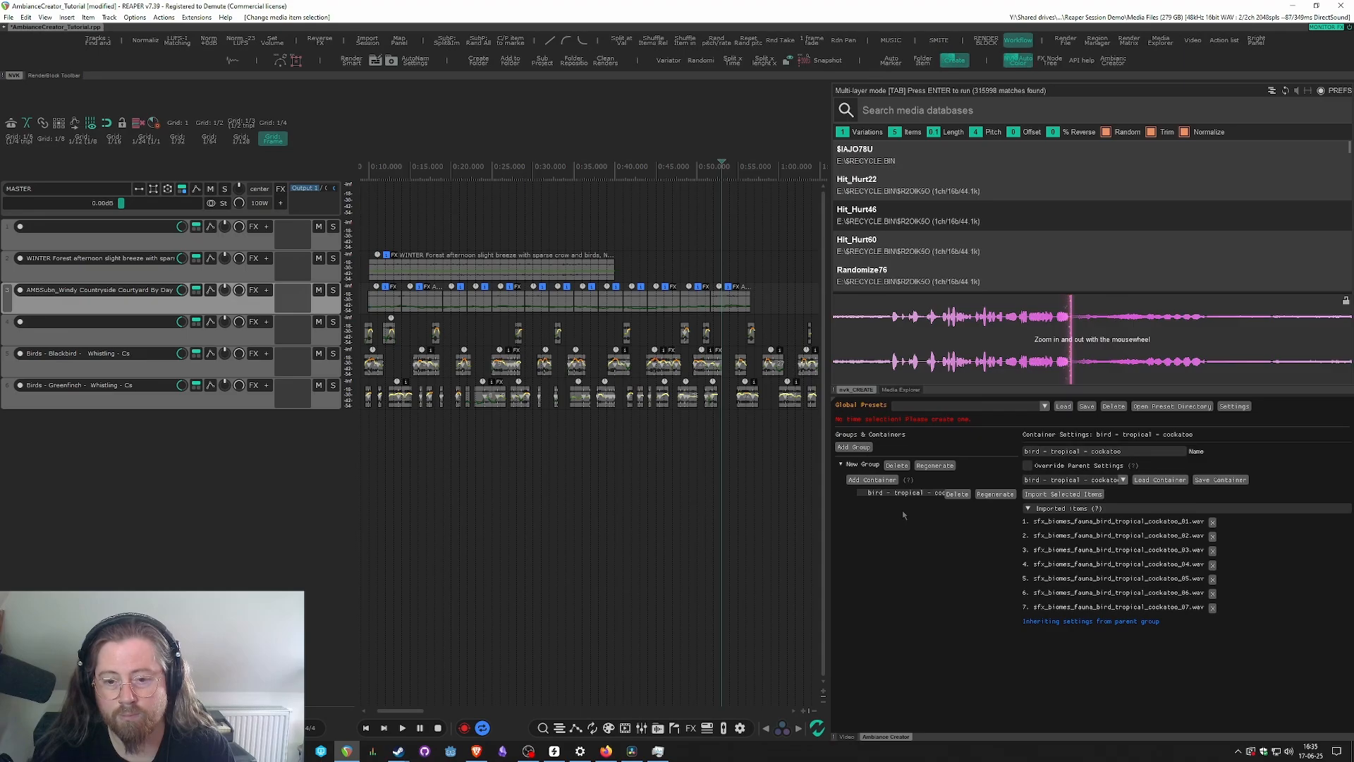
click(896, 465)
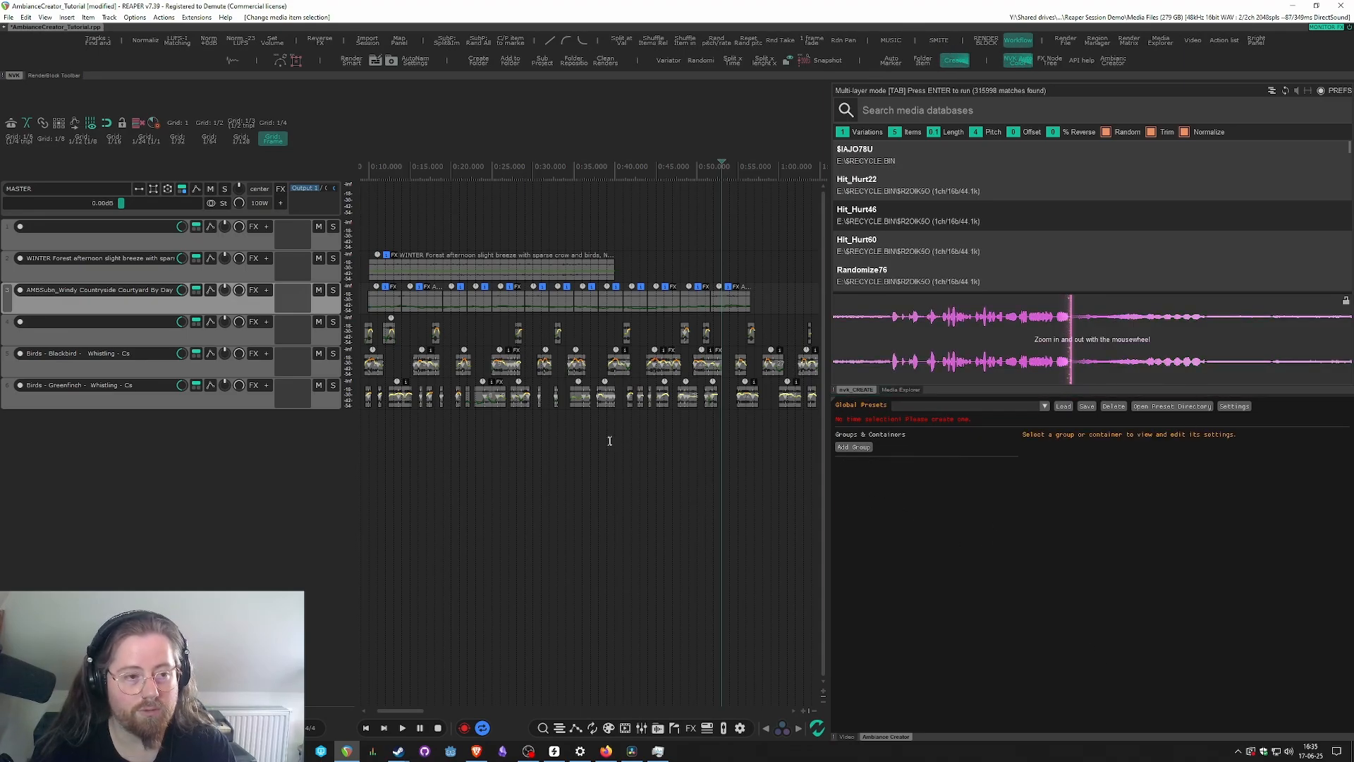
- Examine the prepared audio on the timeline by selecting the items track by track, from the winter forest bed to the Greenfinch birds
click(369, 234)
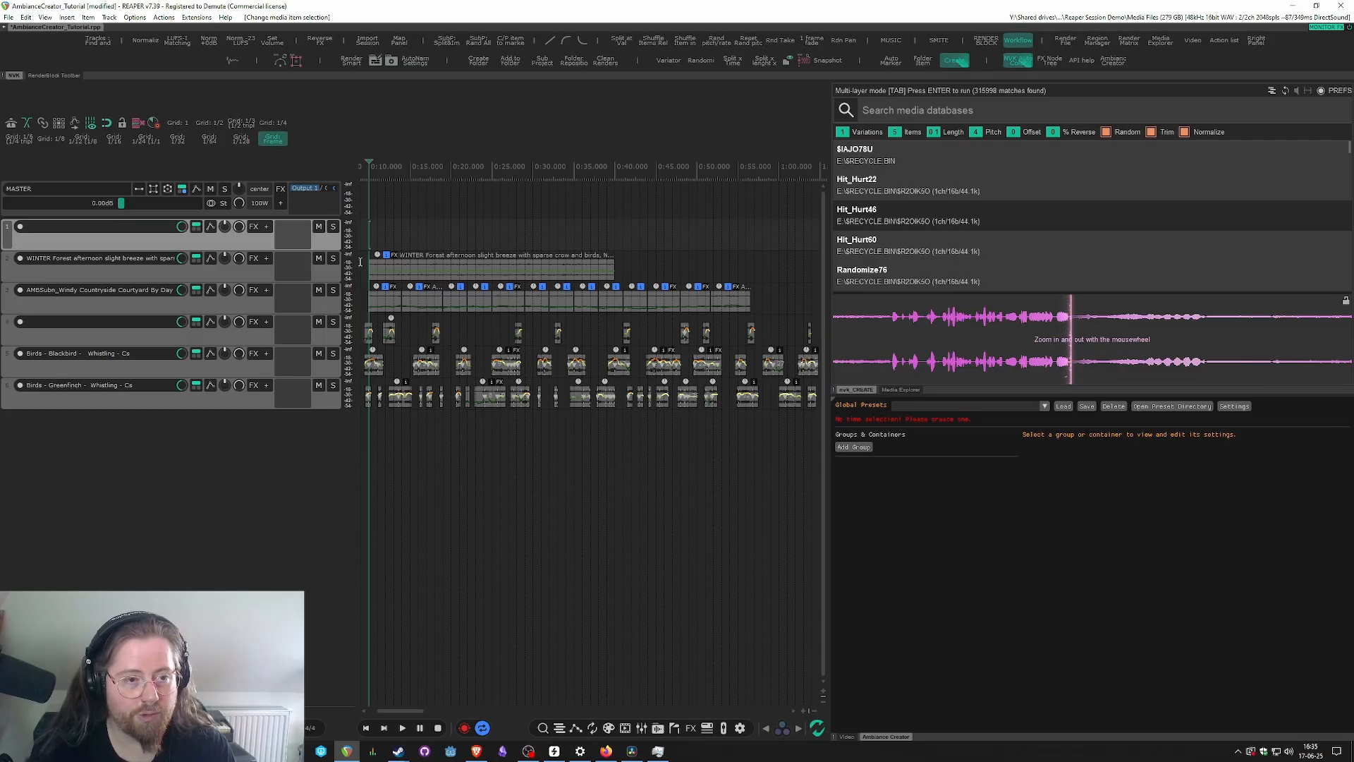
drag(360, 262, 771, 410)
click(675, 261)
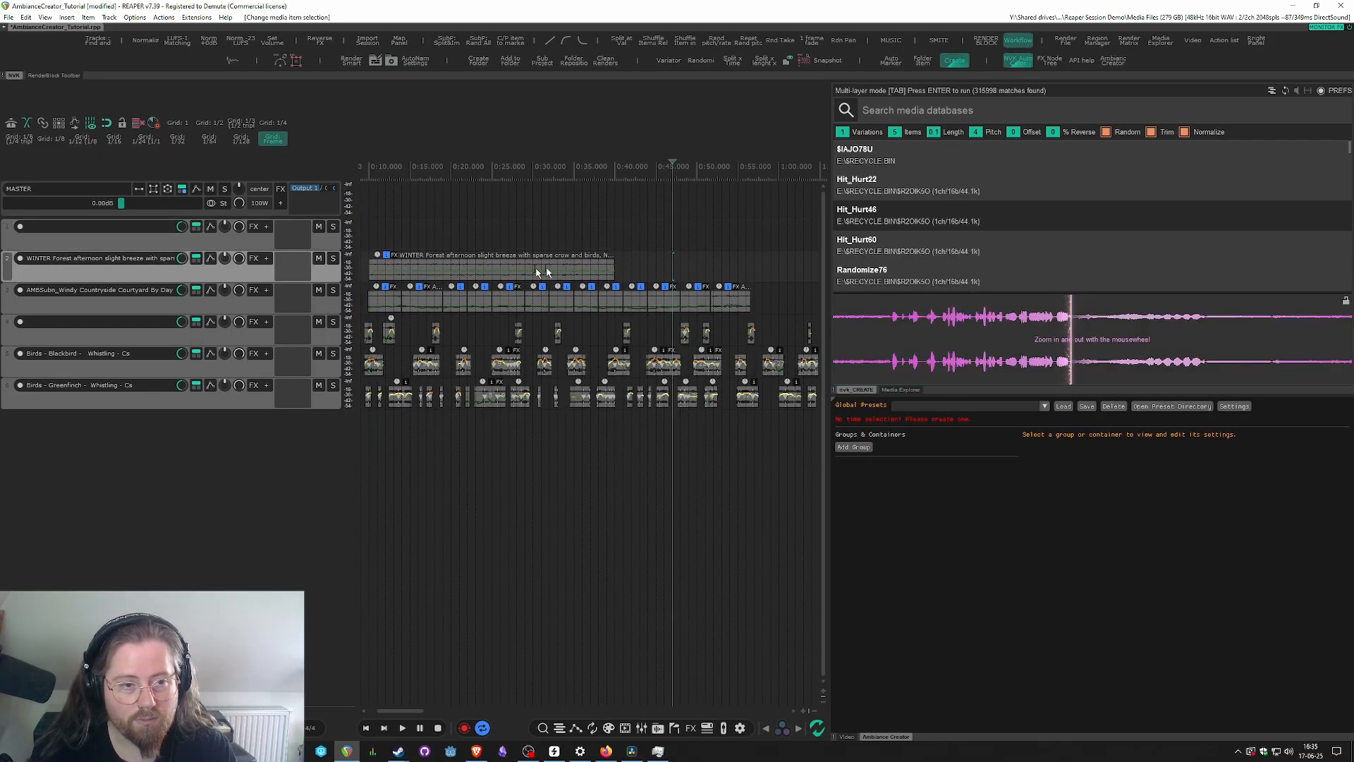
drag(375, 267, 496, 267)
drag(378, 302, 761, 302)
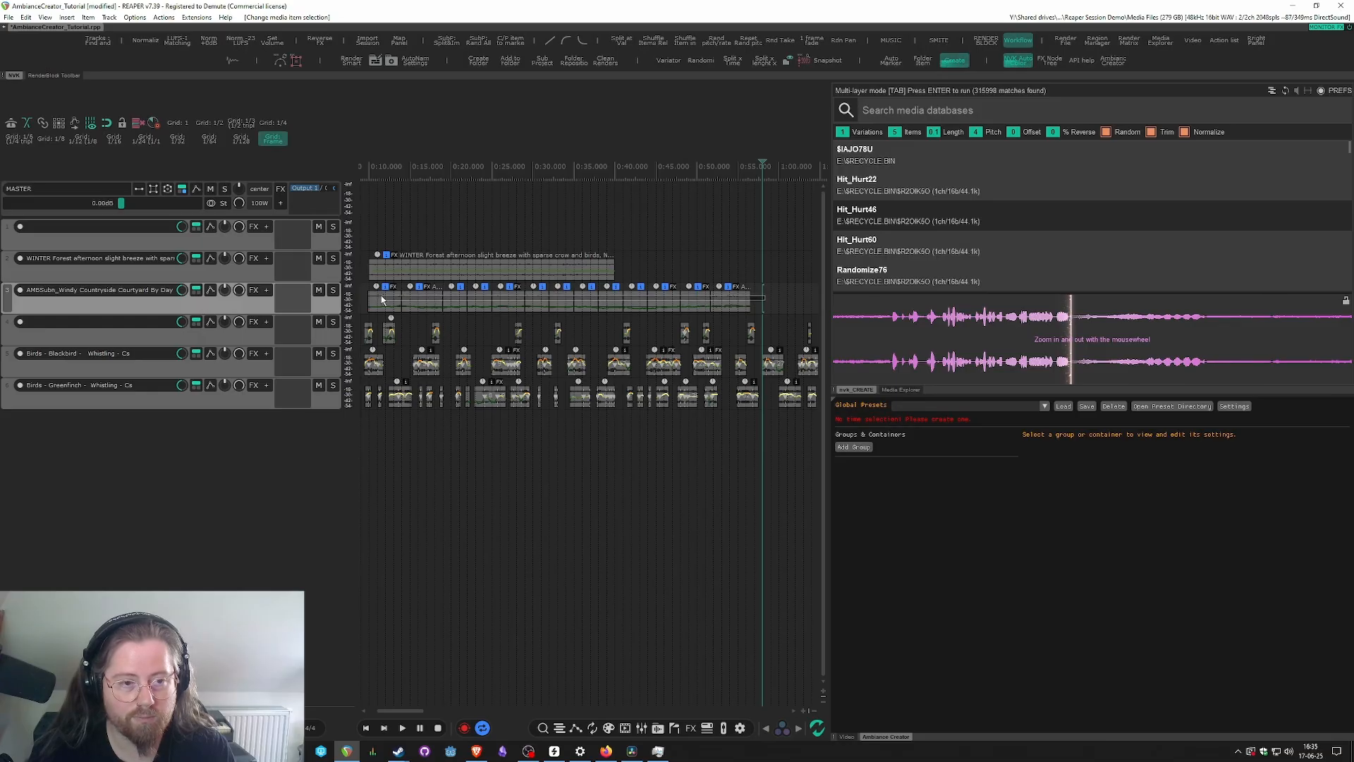
drag(381, 300, 720, 301)
scroll(526, 397, down, 2)
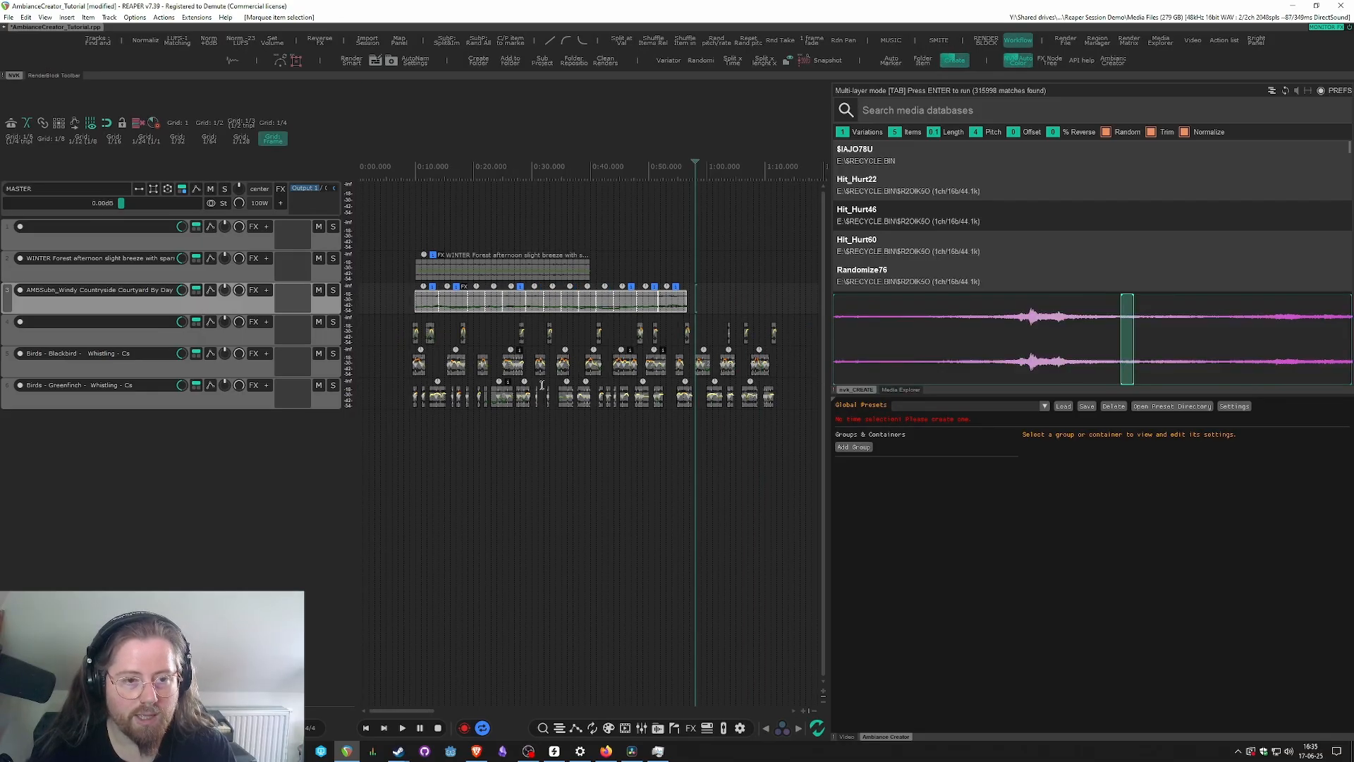
drag(404, 333, 790, 346)
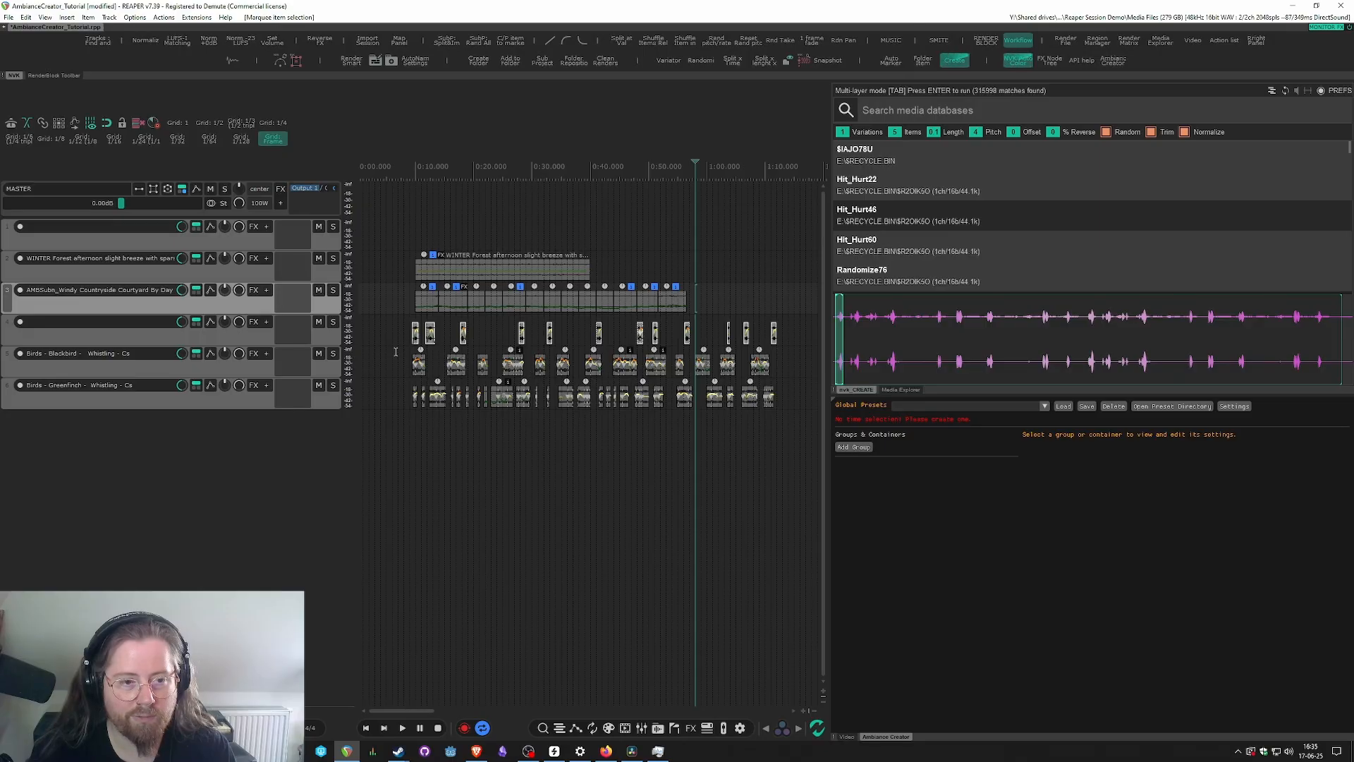
drag(397, 353, 813, 376)
drag(777, 397, 406, 399)
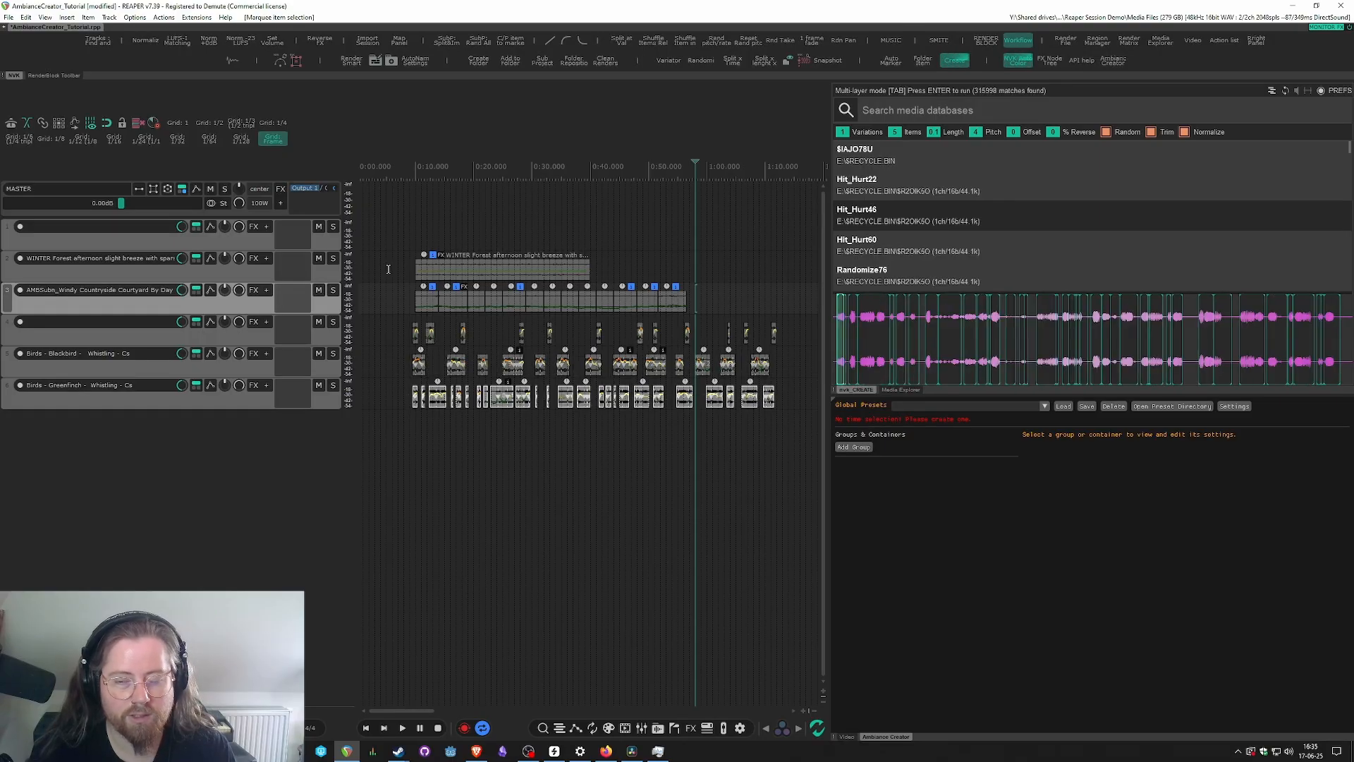
- Solo the WINTER Forest afternoon track and play it back from near the start of its item
click(428, 269)
key(F6)
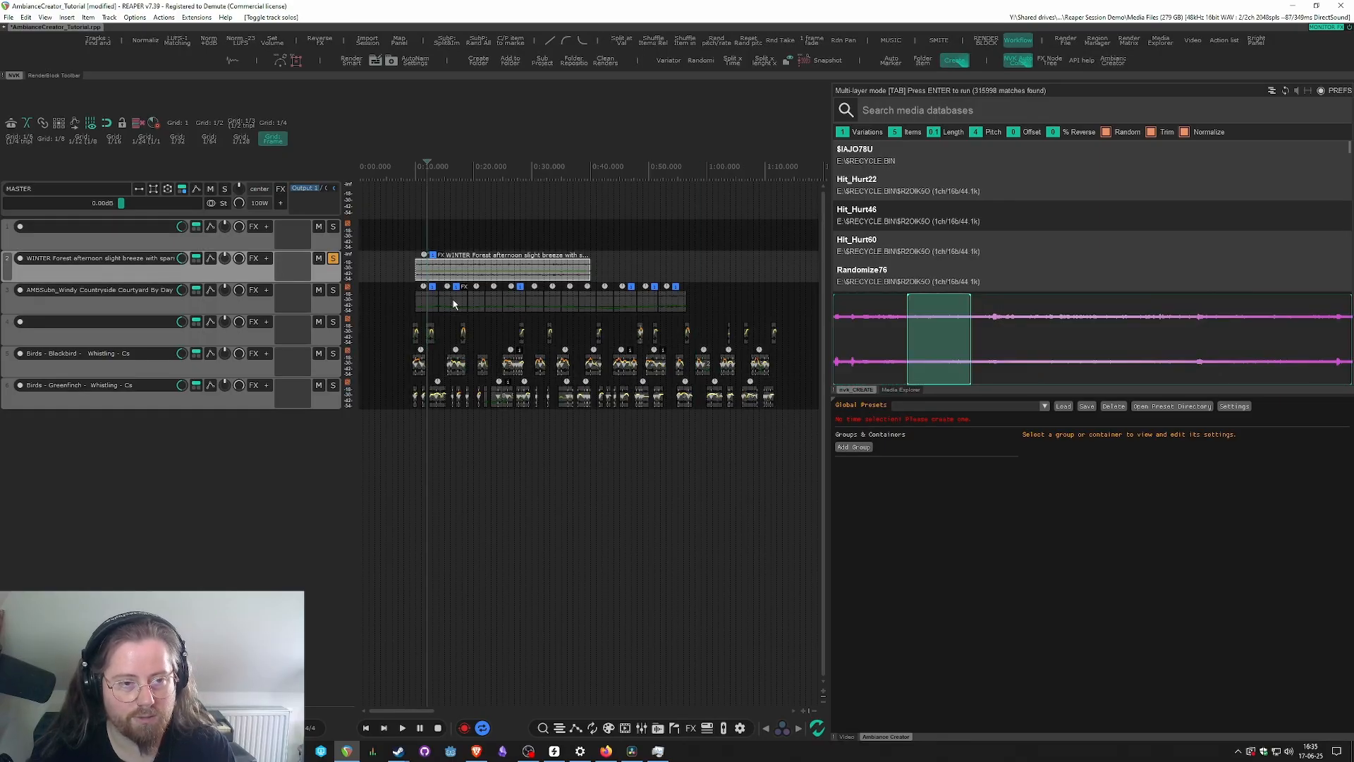
key(space)
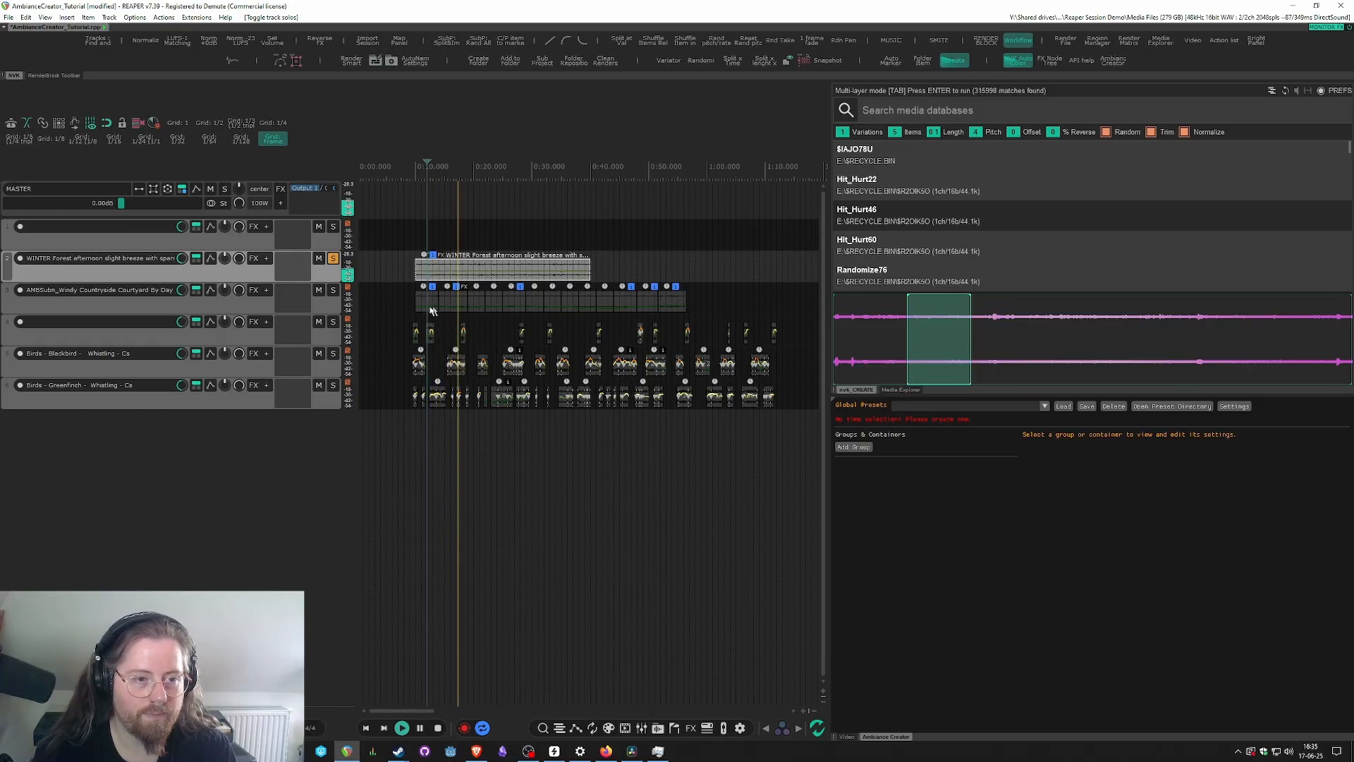
- Solo the AMBSubn_Windy Countryside Courtyard By Day track instead during playback and inspect its split items up close
click(266, 306)
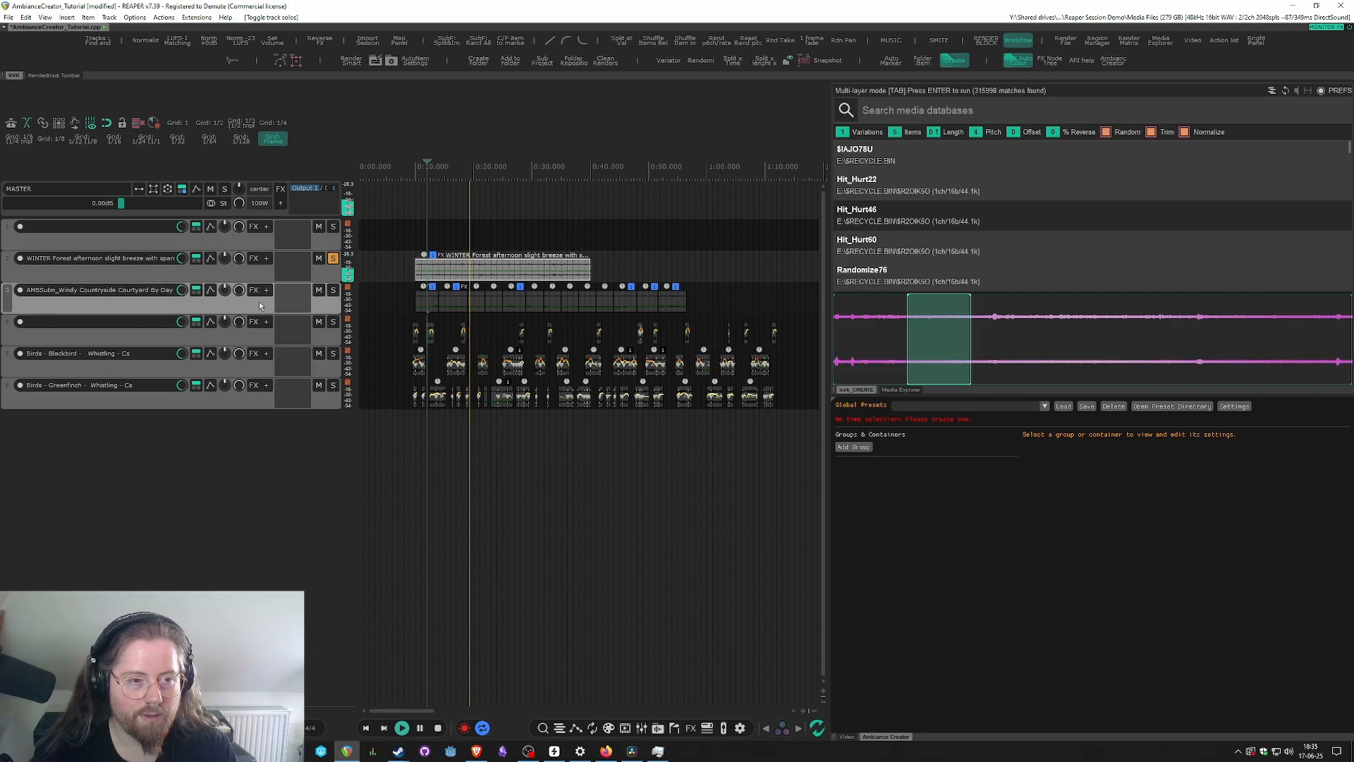
scroll(481, 320, up, 2)
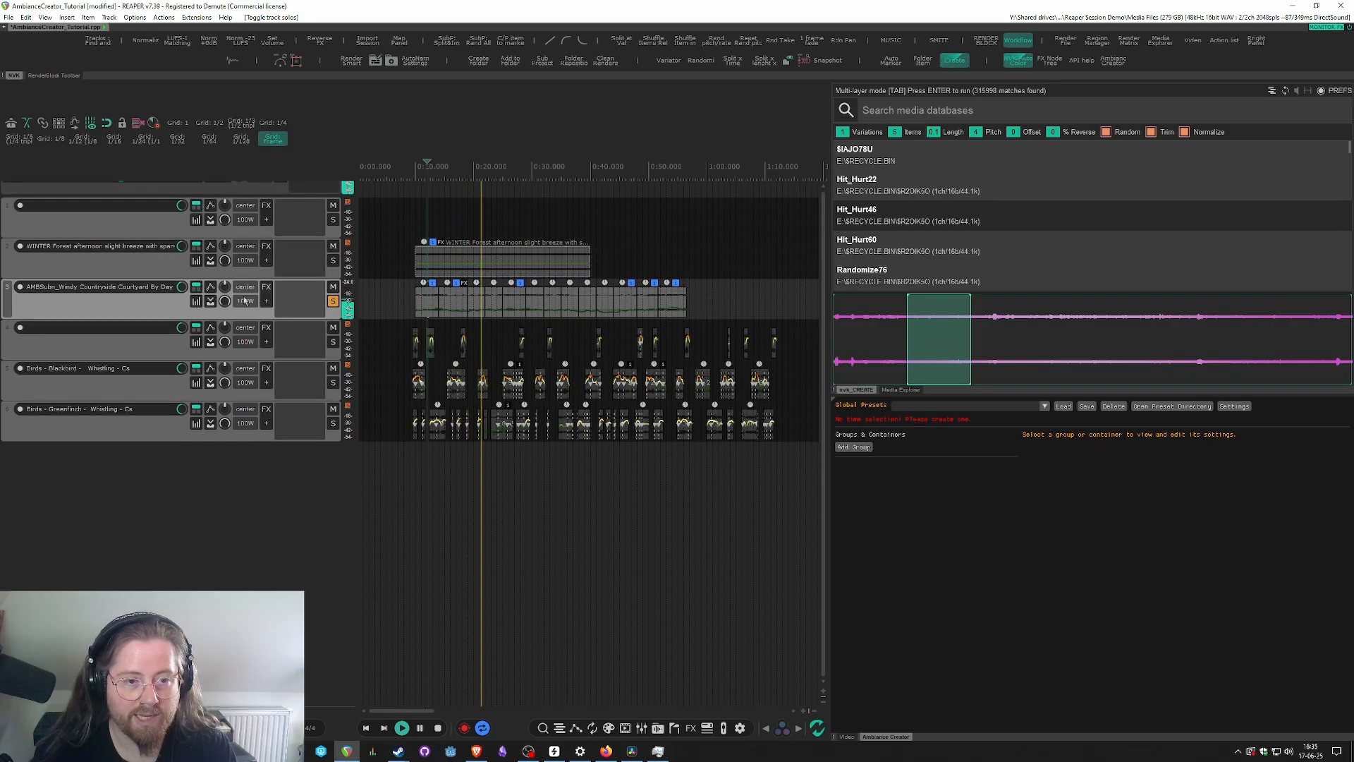
scroll(481, 319, up, 2)
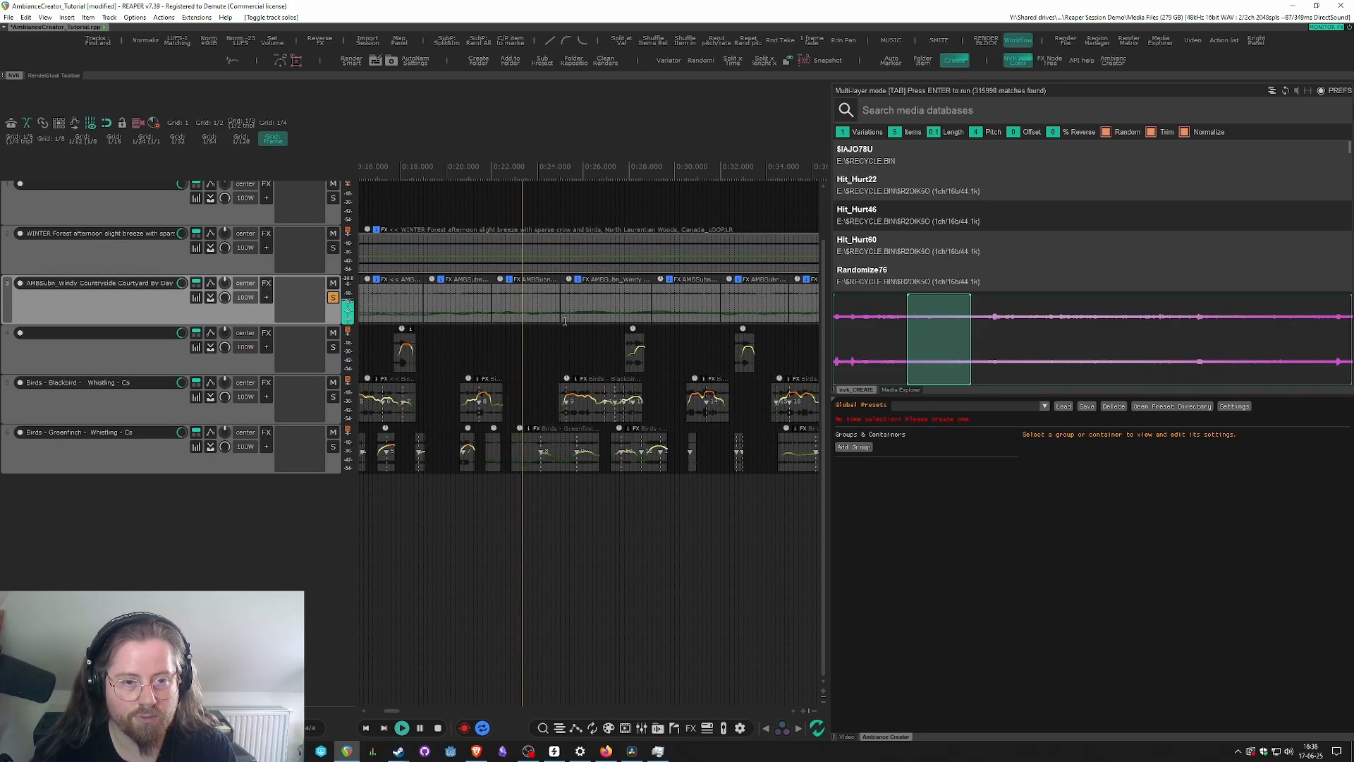
- Solo the unnamed bird track above Birds - Blackbird and play back two different spots on its items
scroll(549, 319, down, 2)
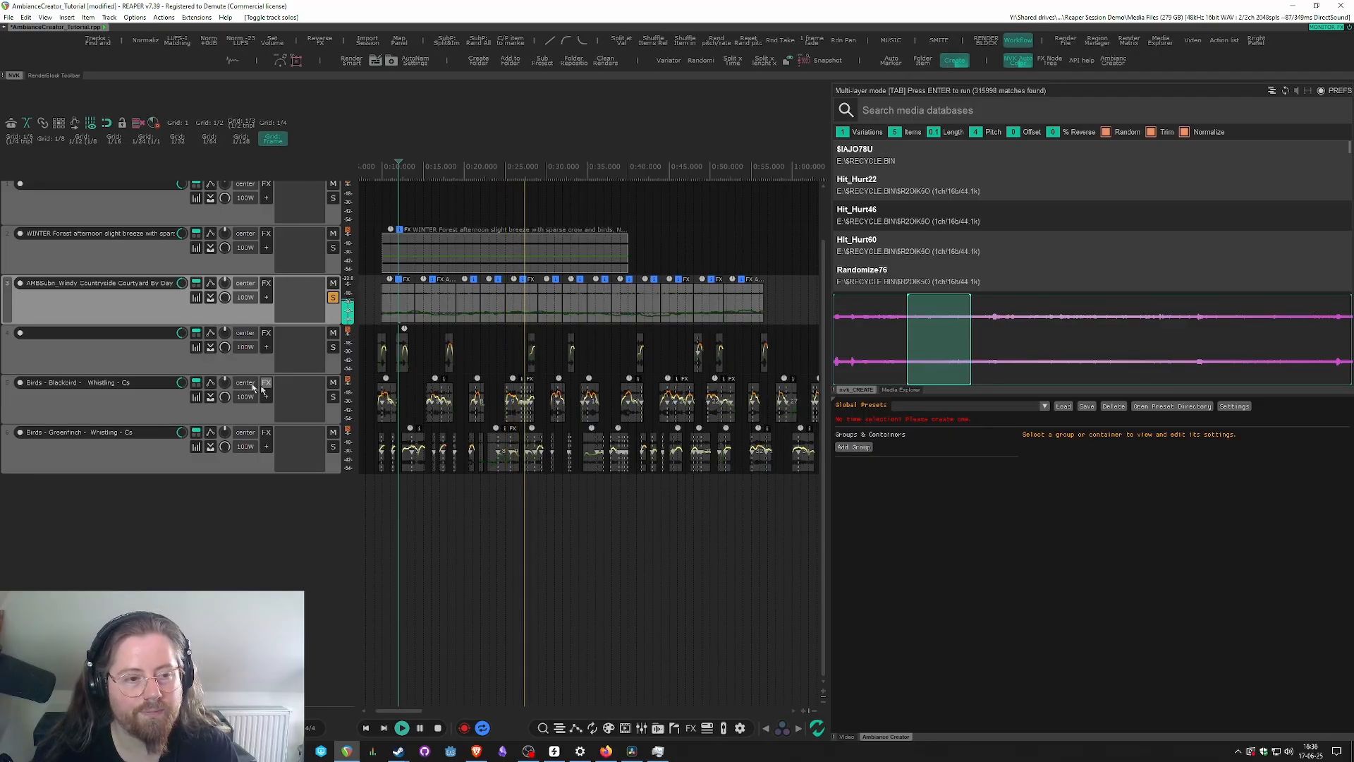
click(207, 368)
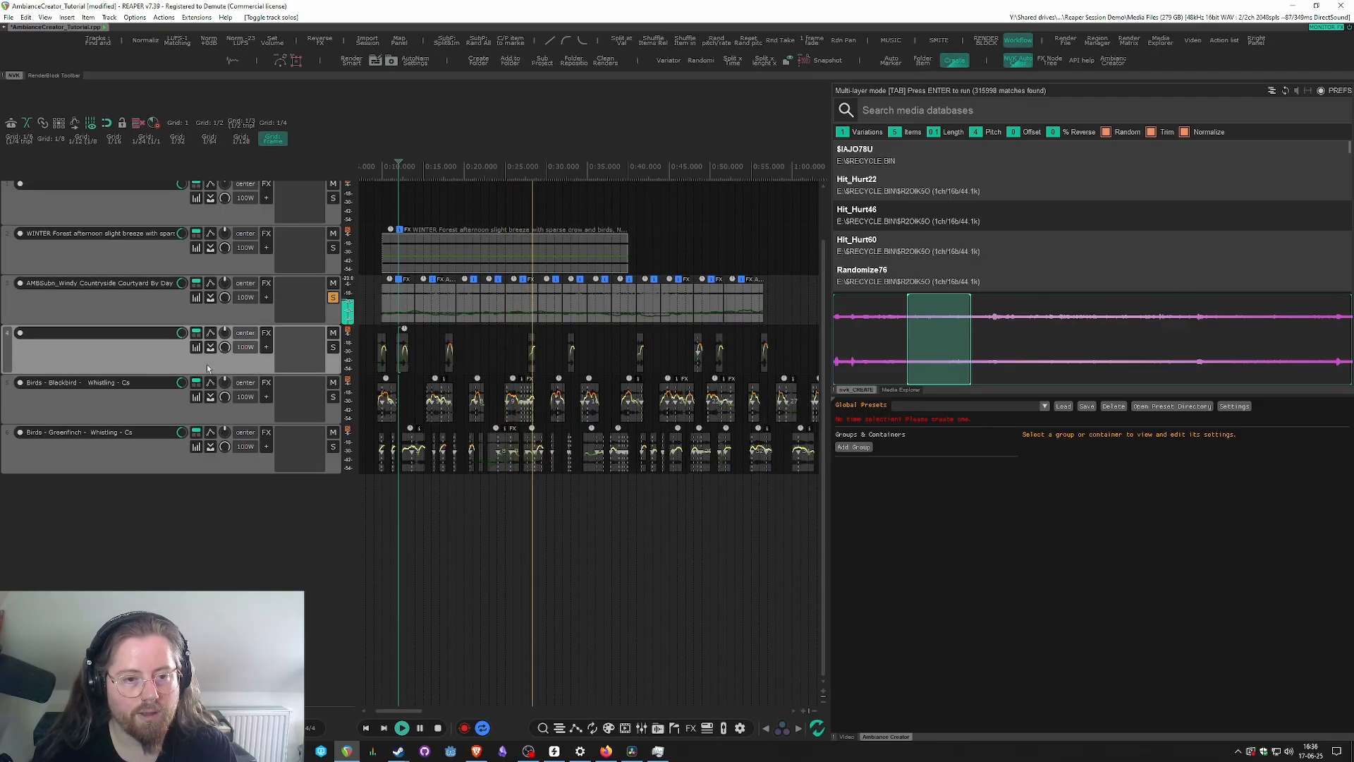
key(space)
click(563, 342)
key(space)
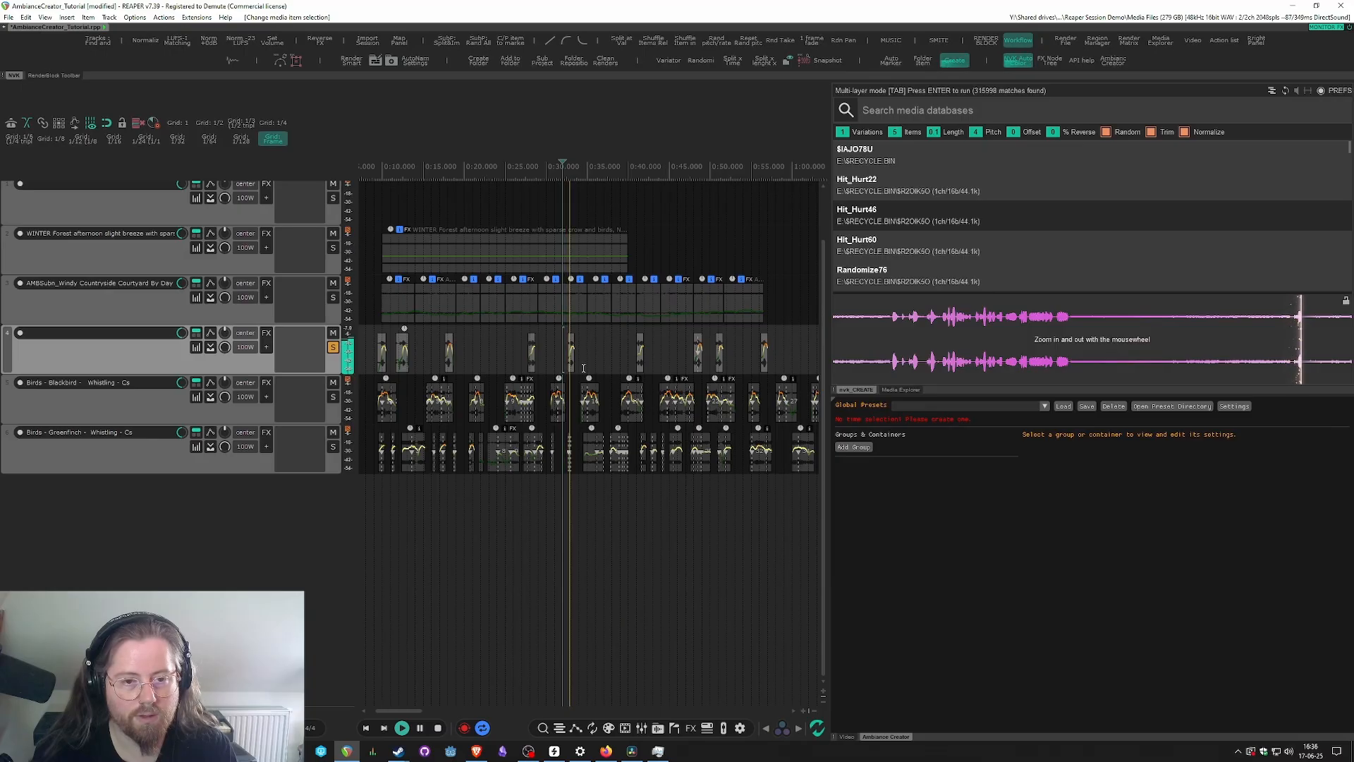
click(634, 352)
key(space)
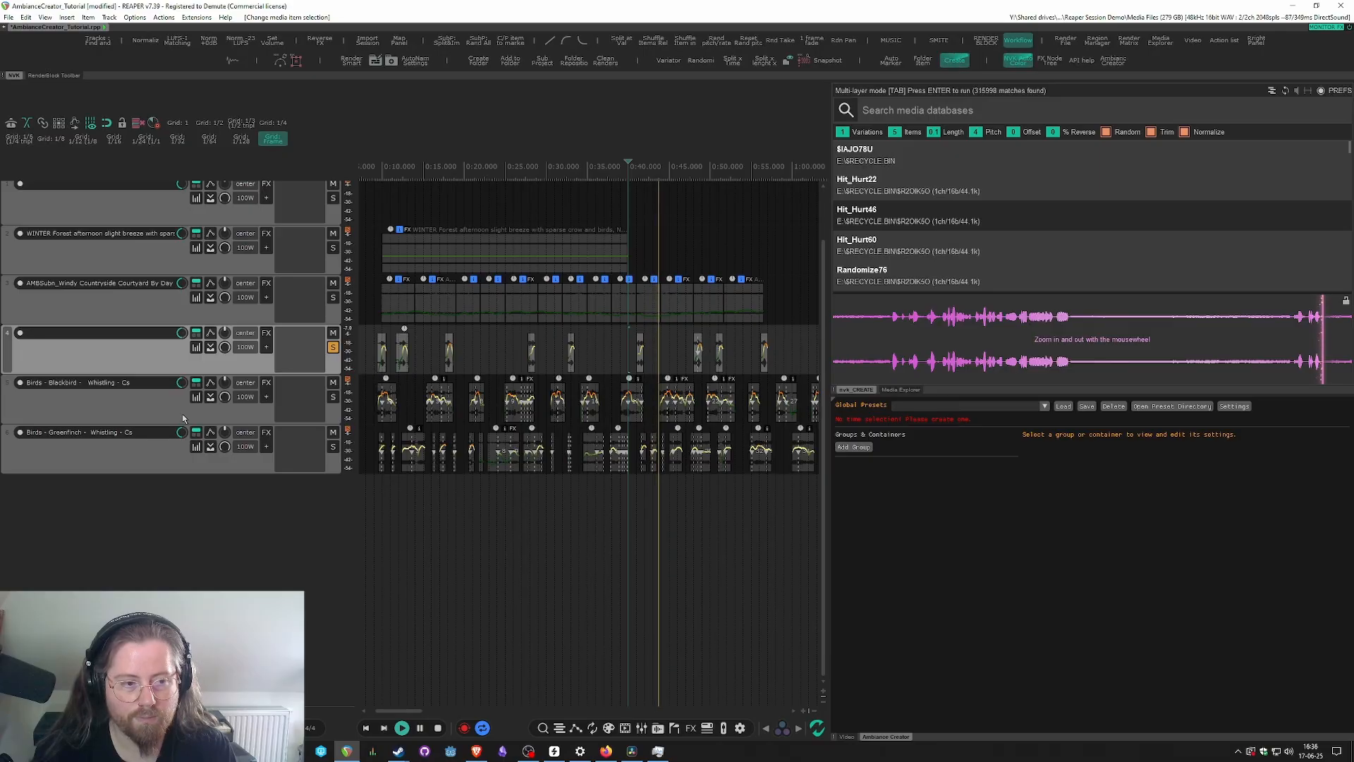
- Solo the Birds - Blackbird - Whistling track instead and play back one of its longer items
click(144, 409)
key(space)
key(F6)
scroll(475, 406, up, 2)
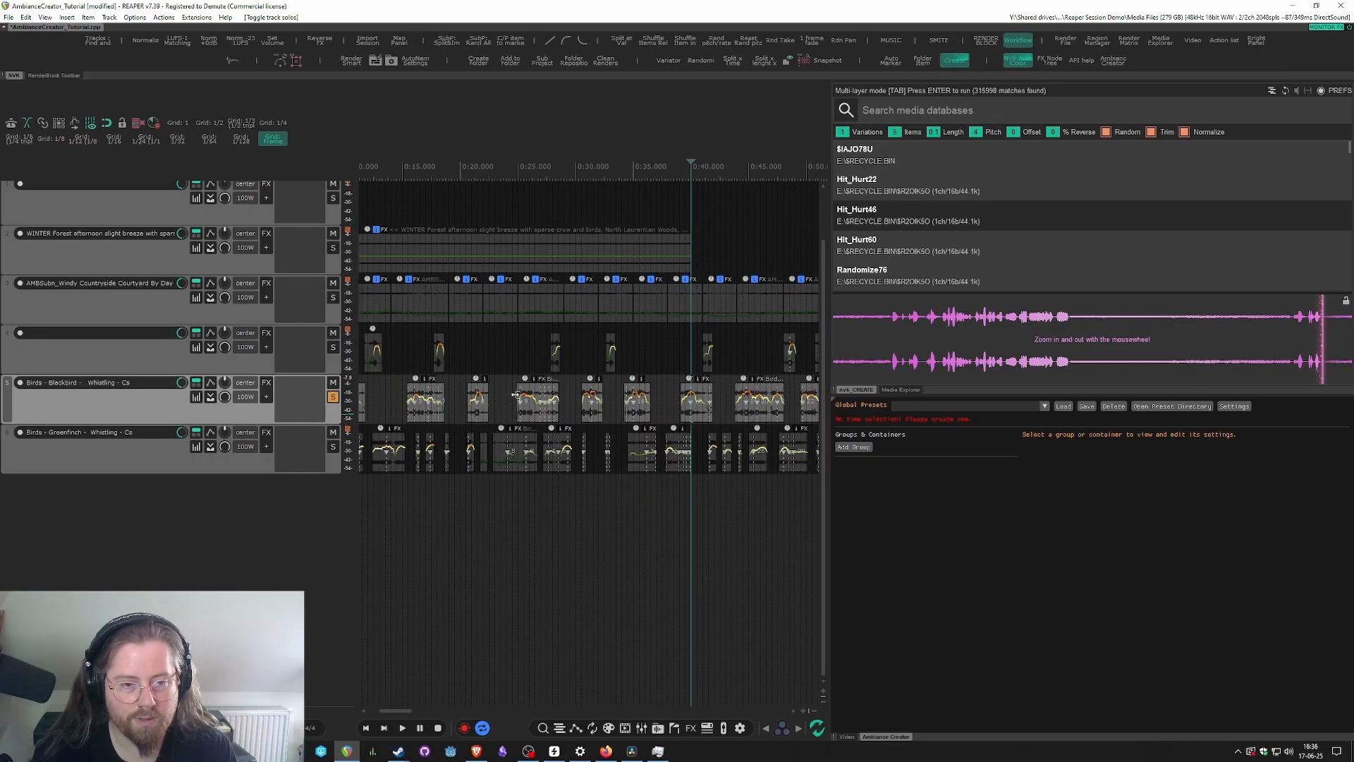
click(515, 395)
key(space)
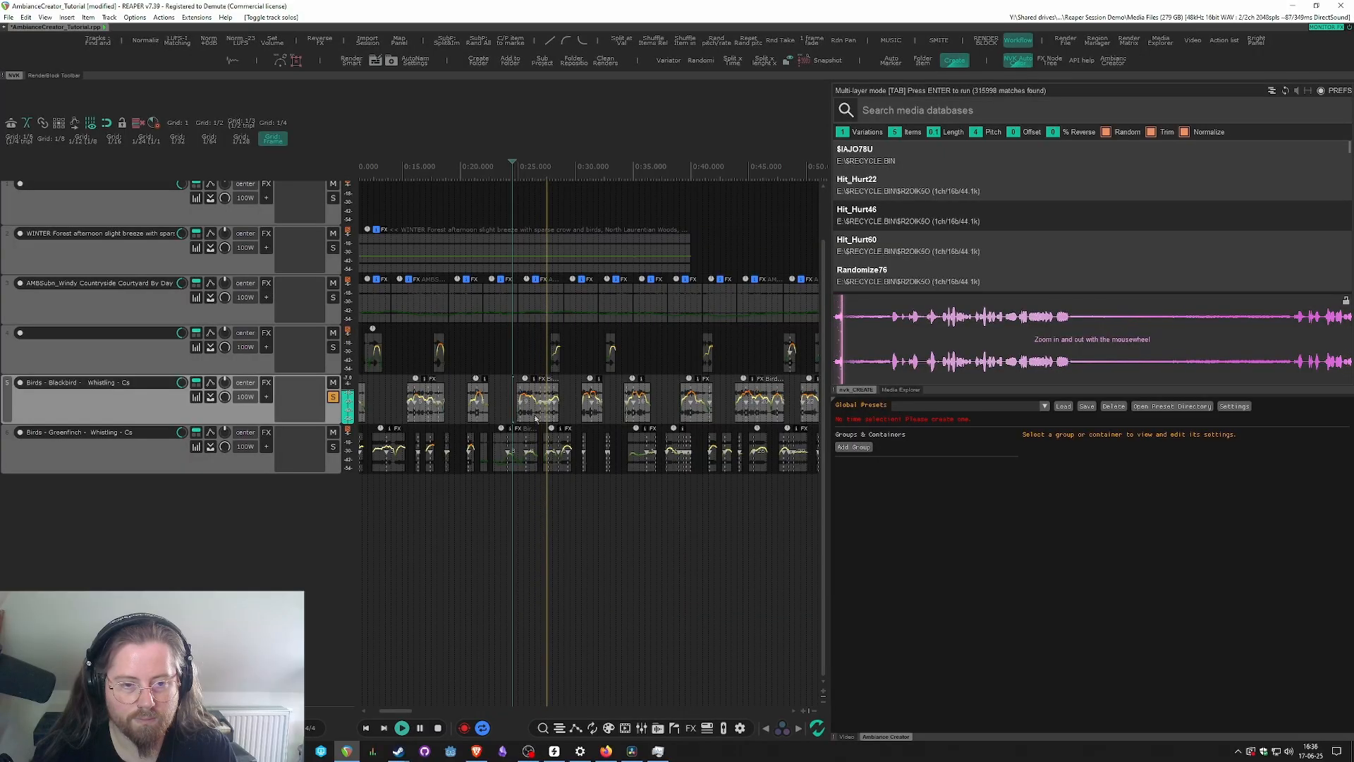
key(space)
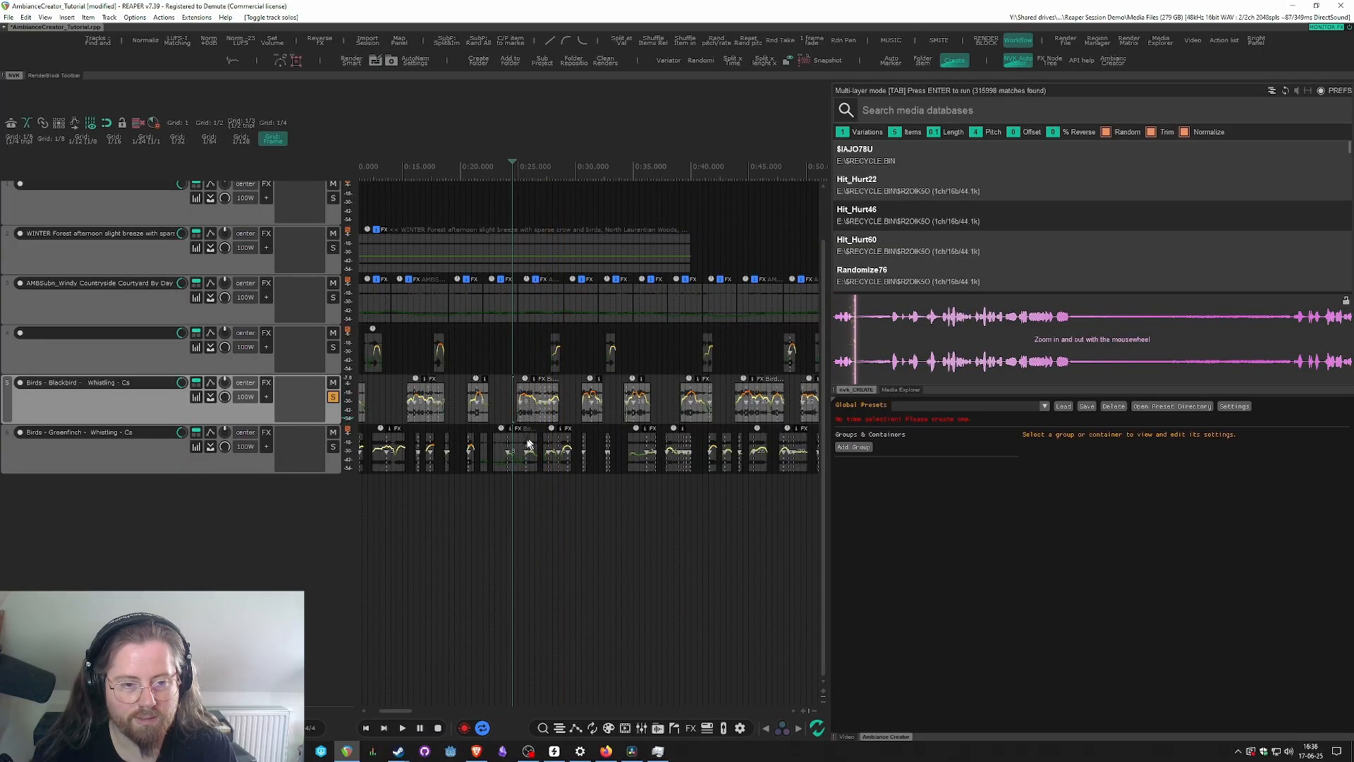
- Solo and play back the Birds - Greenfinch - Whistling track, then clear all track solos and bring all items into view
click(530, 444)
key(space)
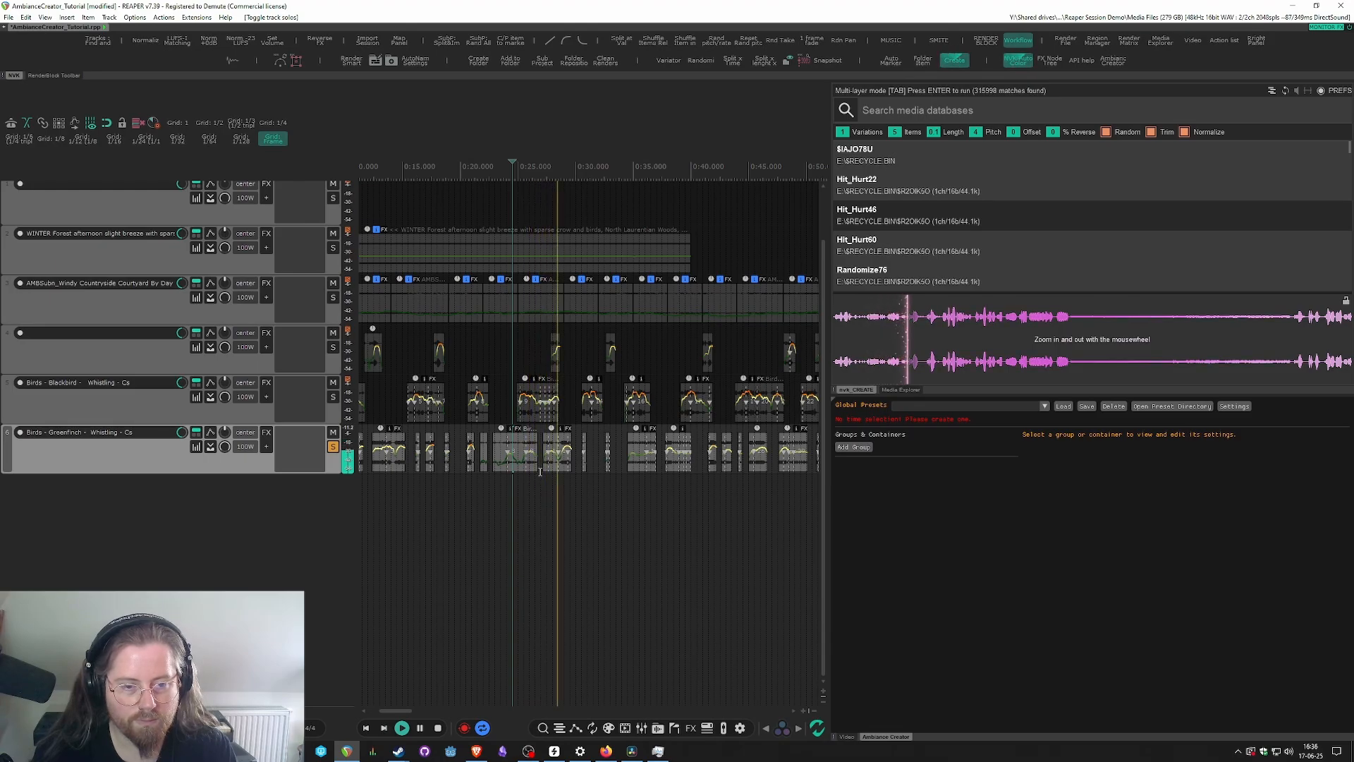
key(space)
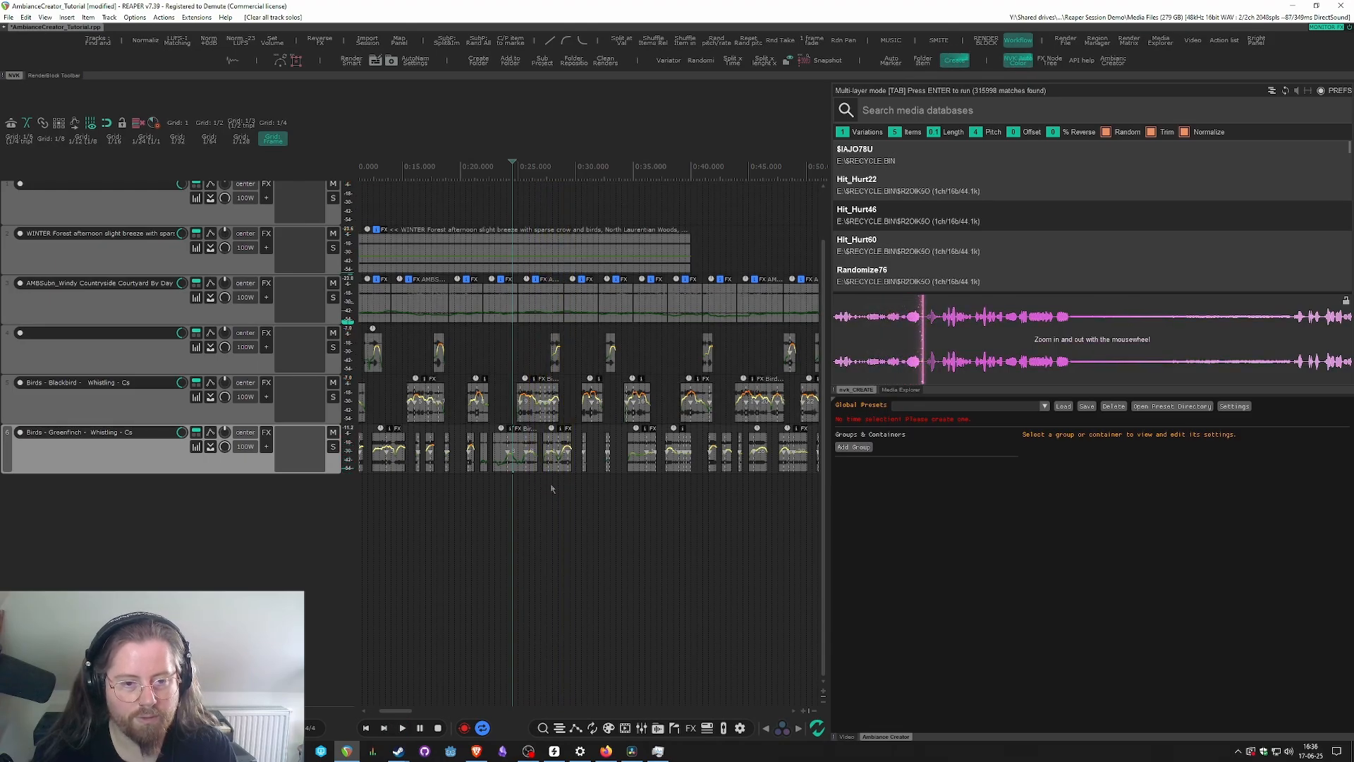
scroll(557, 483, down, 3)
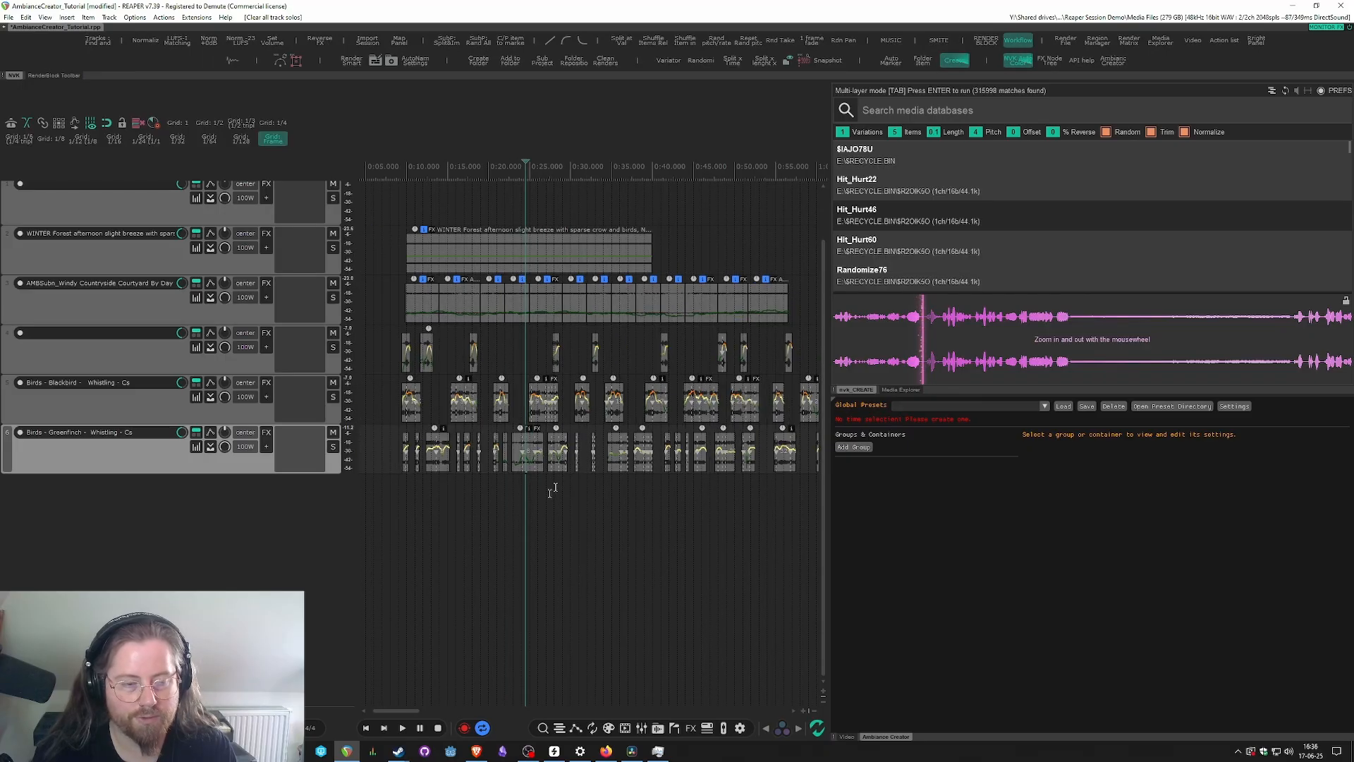
scroll(533, 471, down, 3)
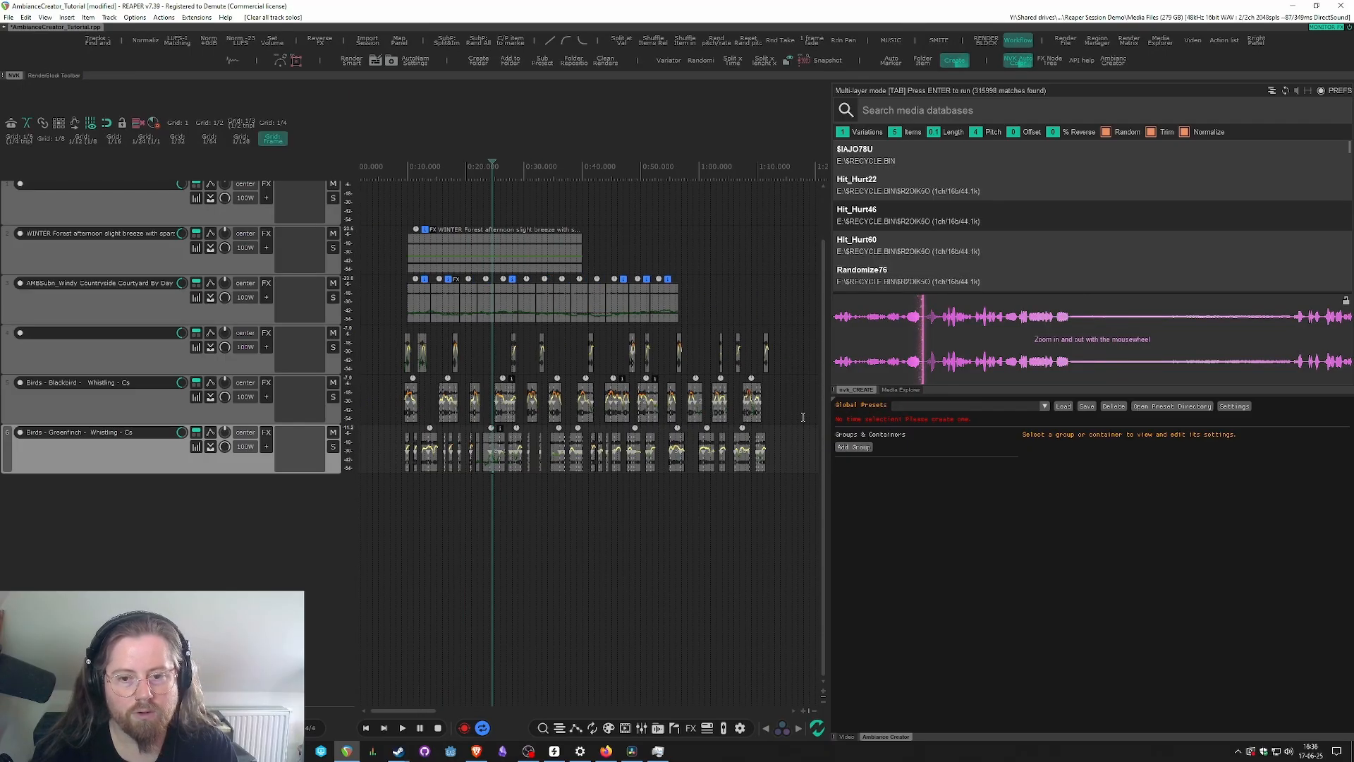
- Add two groups in Ambiance Creator and name them "Beds" and "Birds"
click(853, 447)
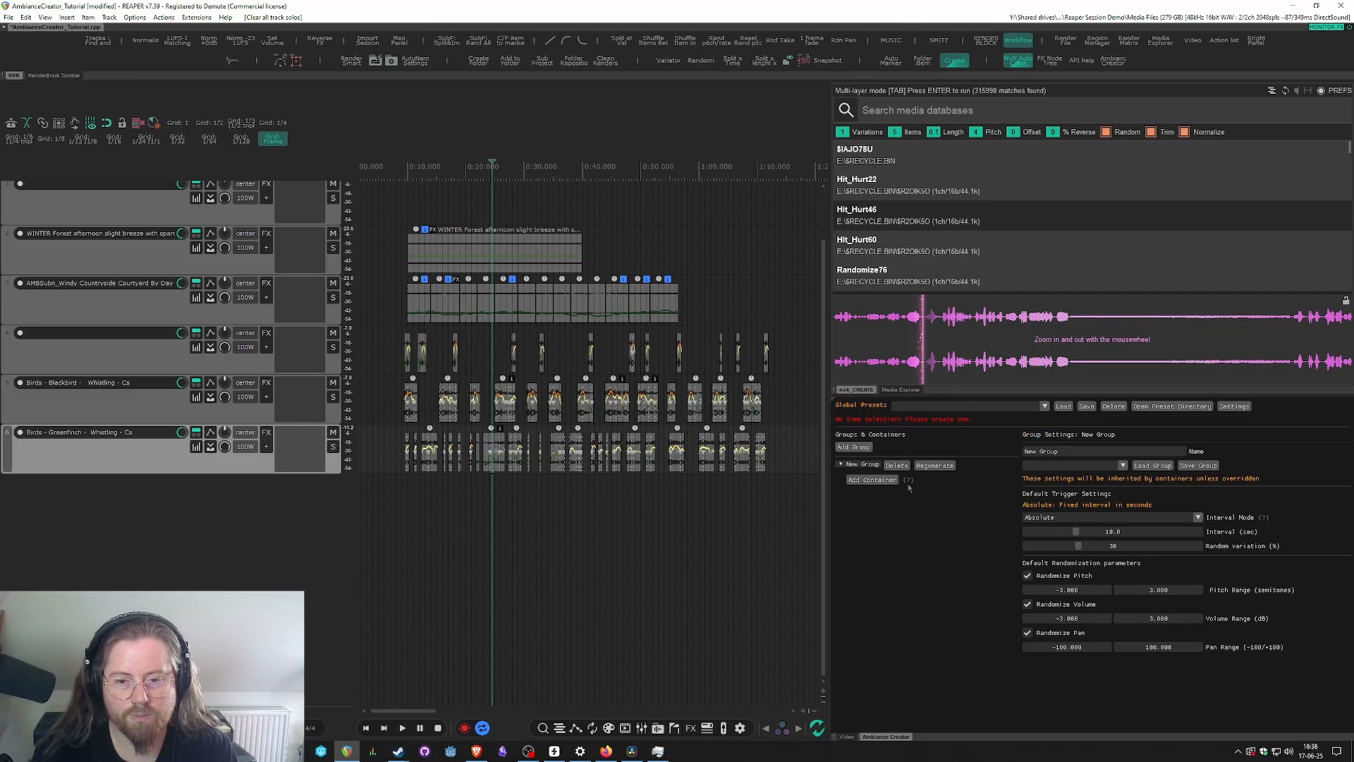
click(853, 447)
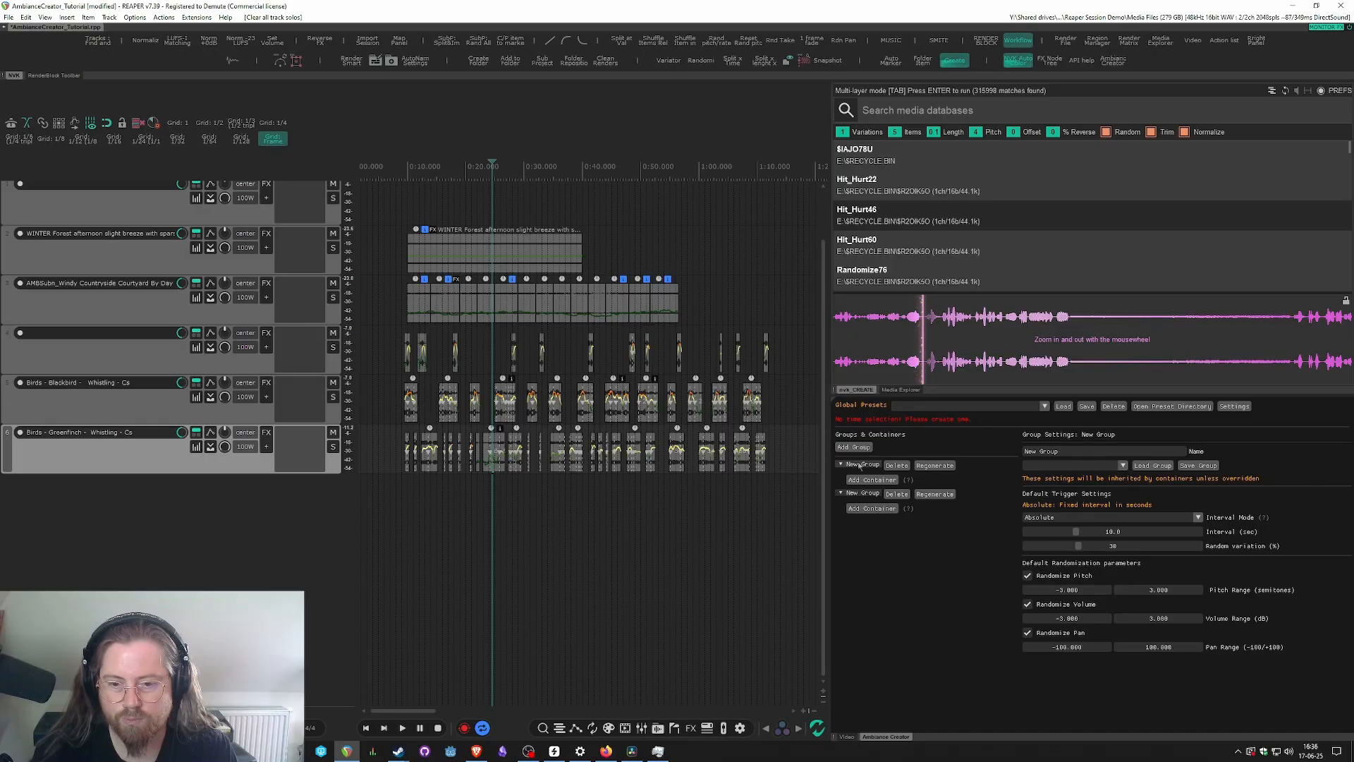
click(1082, 450)
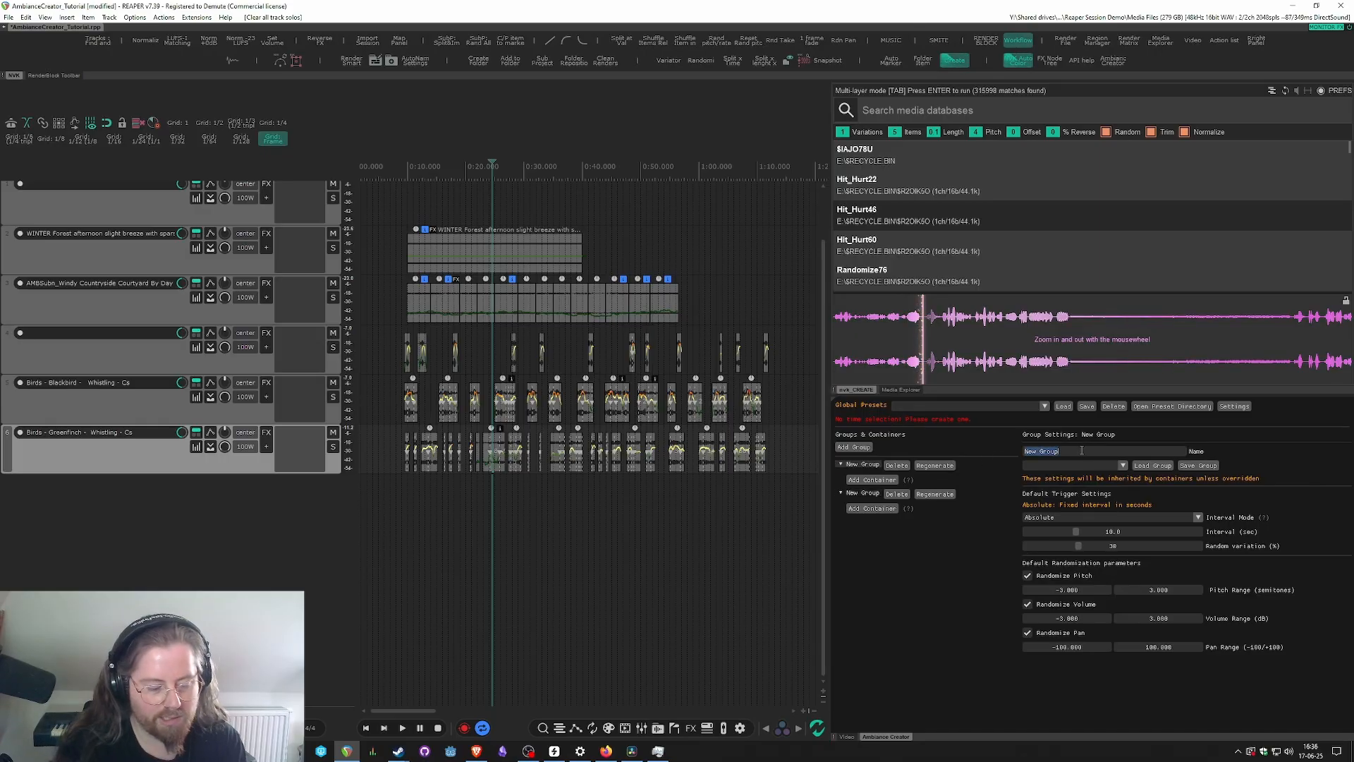
text(Beds)
click(862, 494)
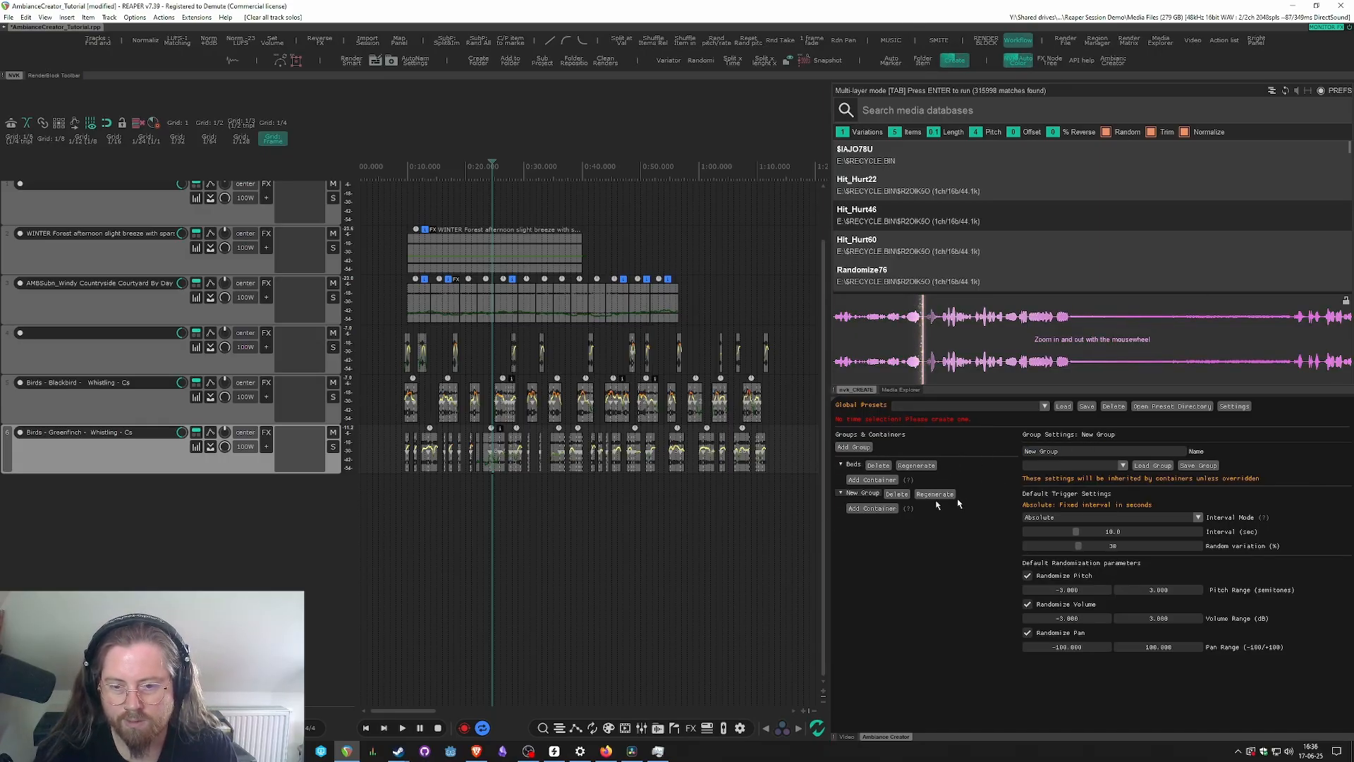
click(1094, 452)
text(Birds)
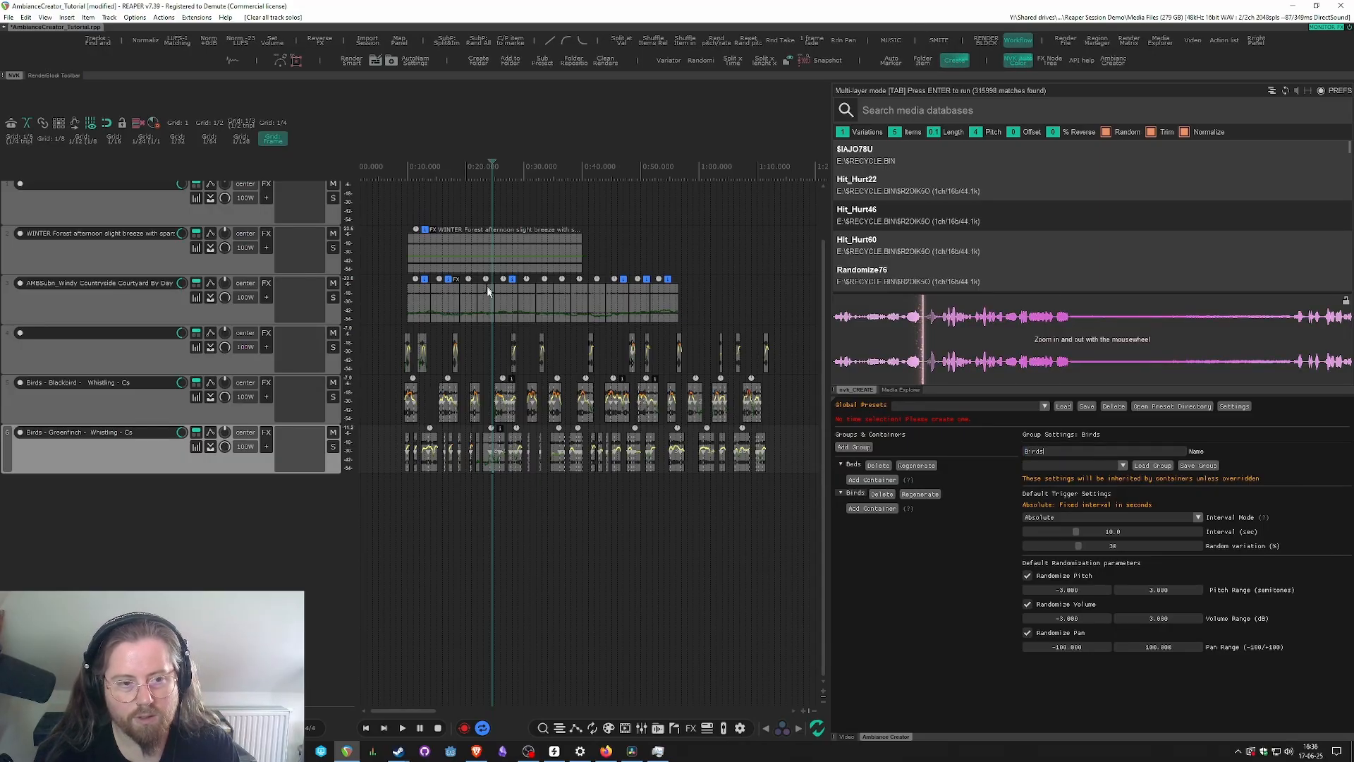
- Add two containers to the Beds group
click(874, 480)
click(873, 480)
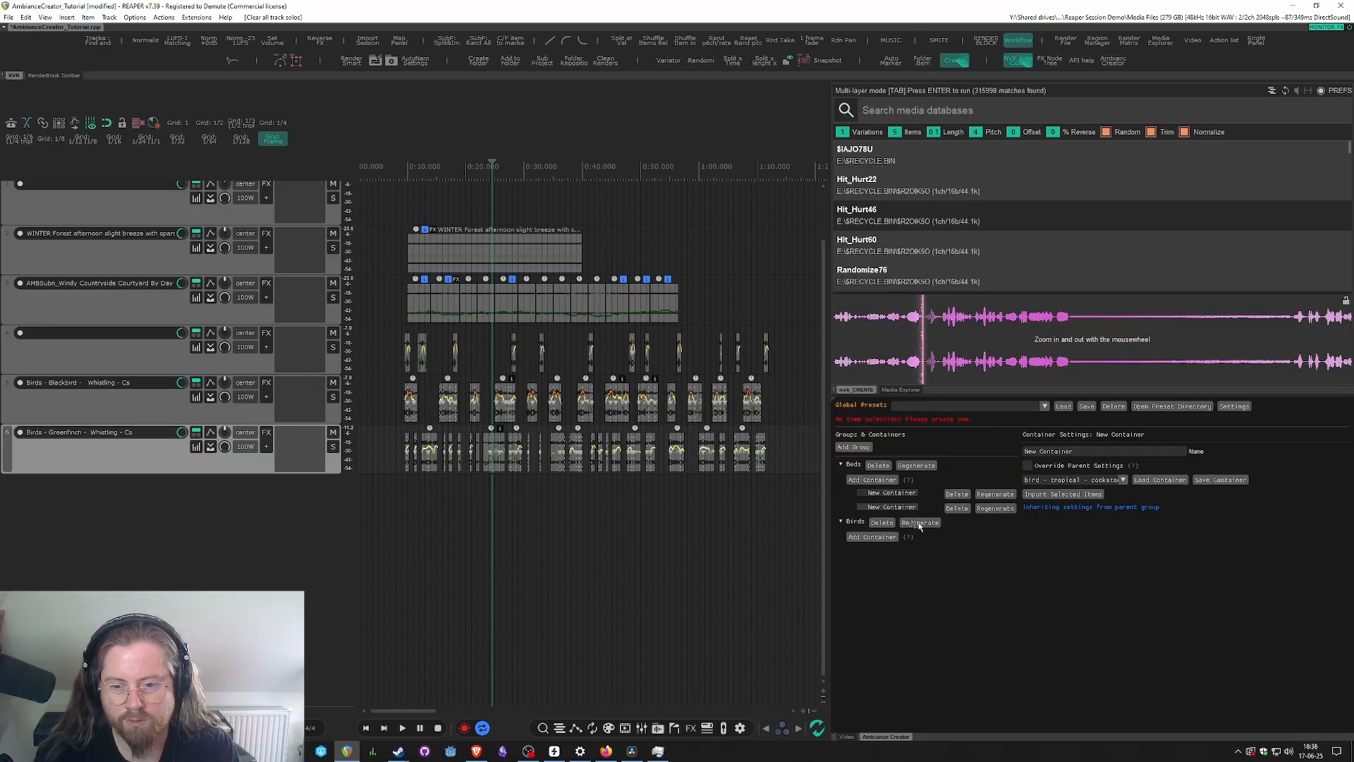
key(ctrl+a)
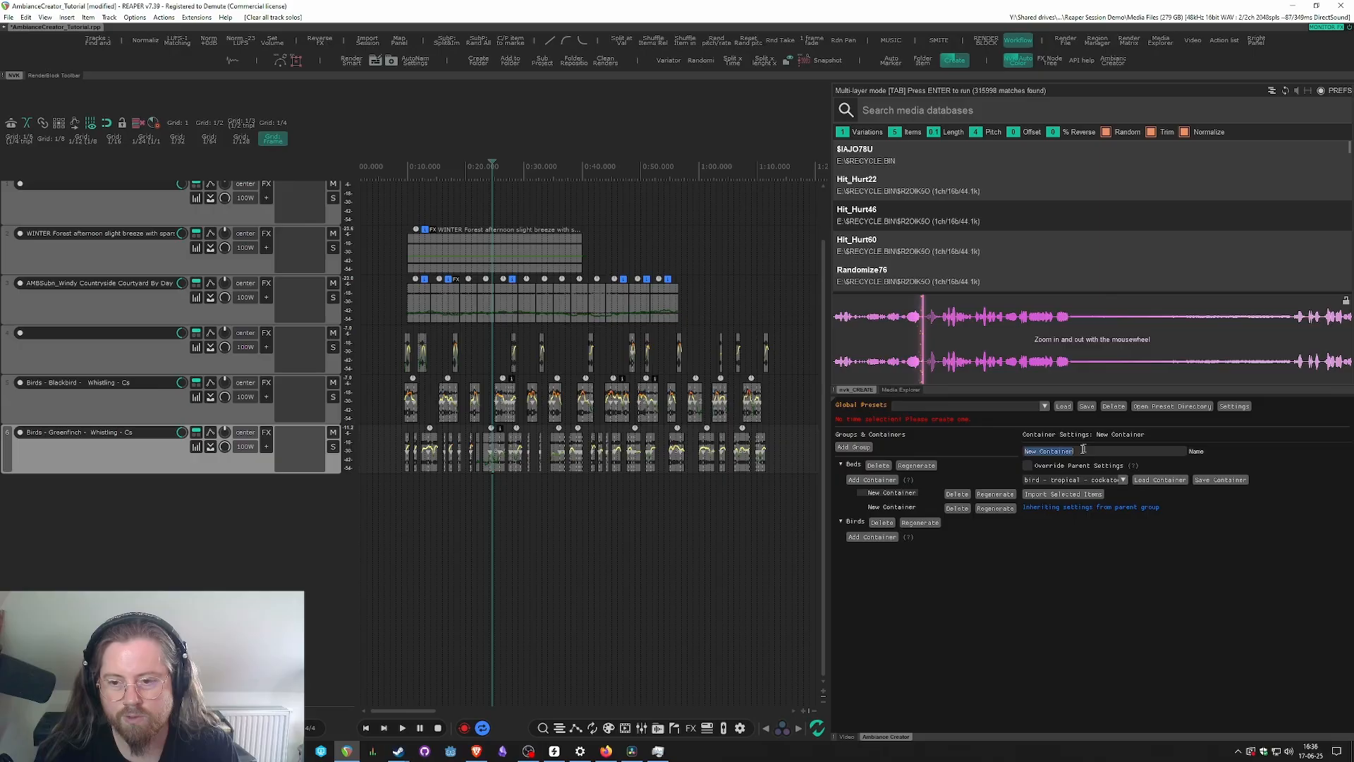
- Select the WINTER Forest afternoon item and play it back with its track soloed
click(455, 239)
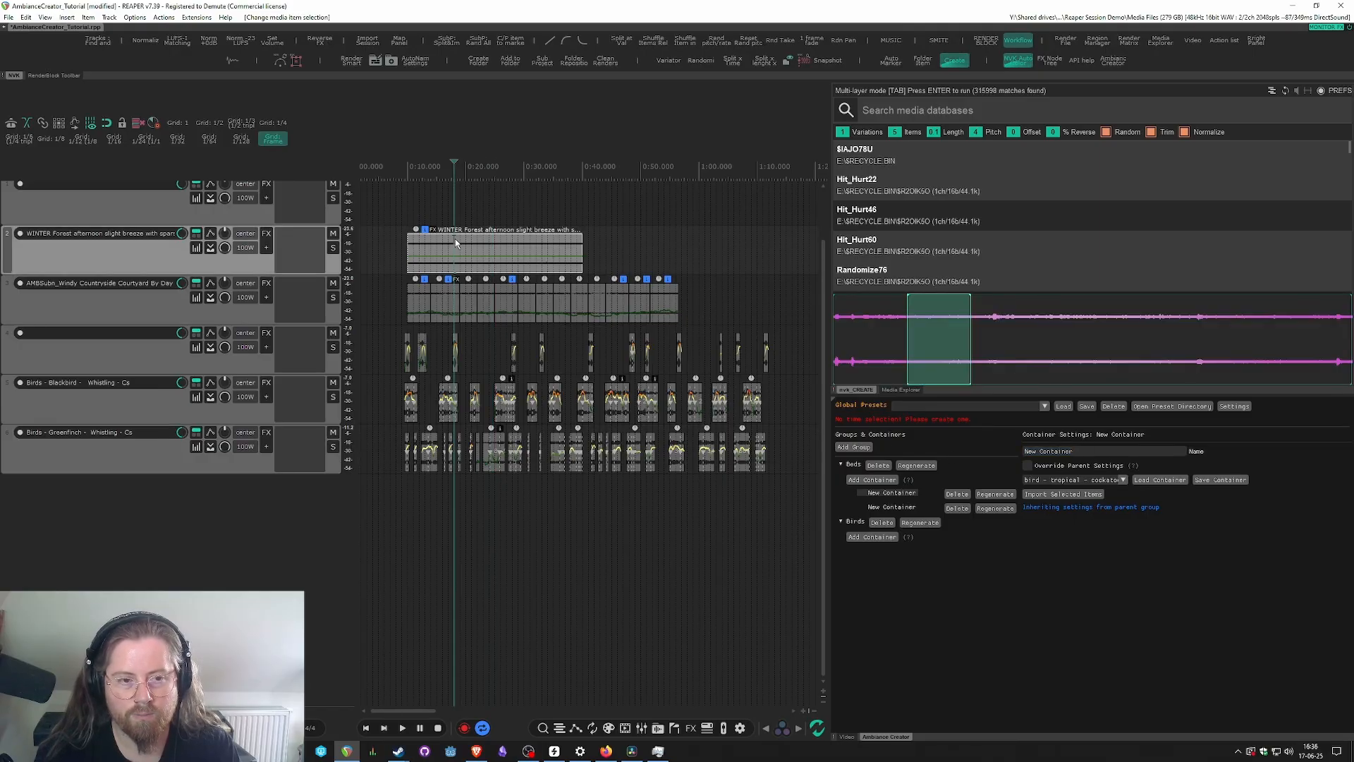
key(space)
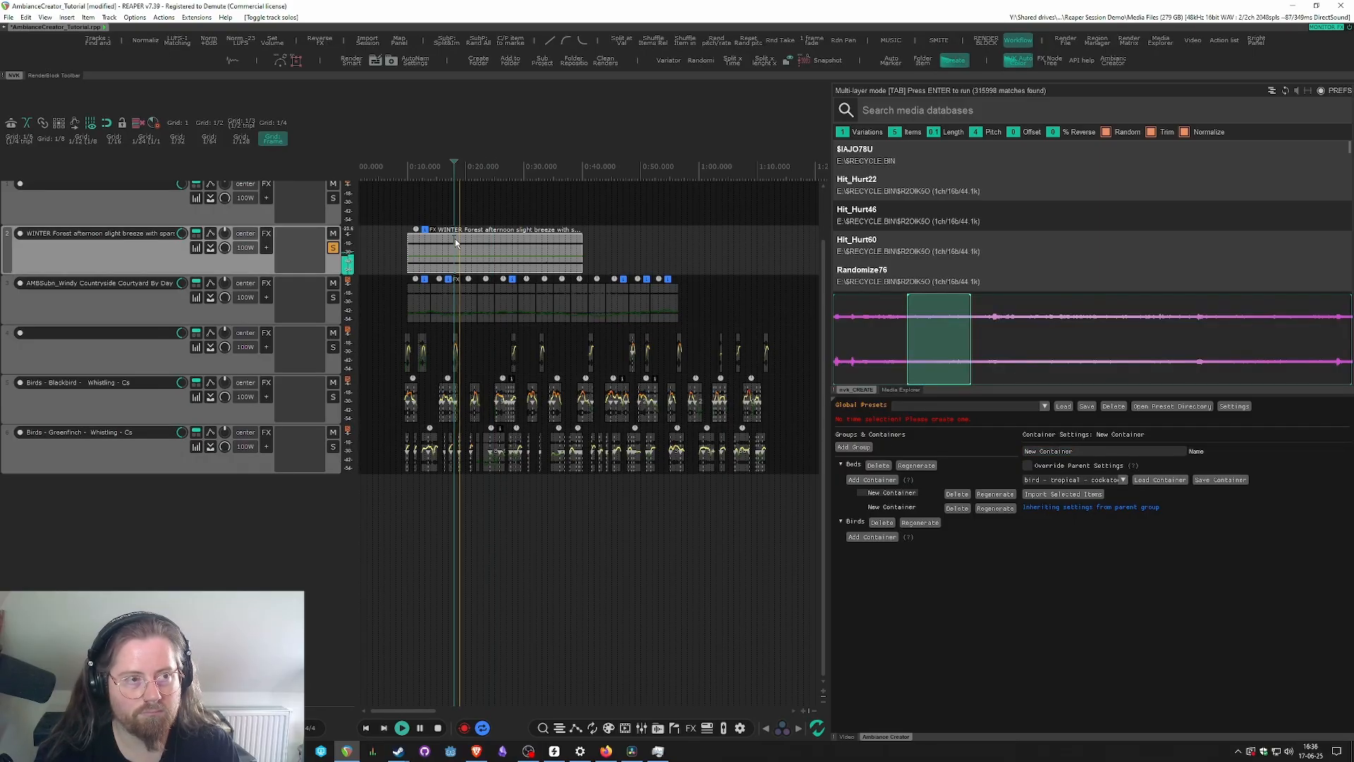
key(space)
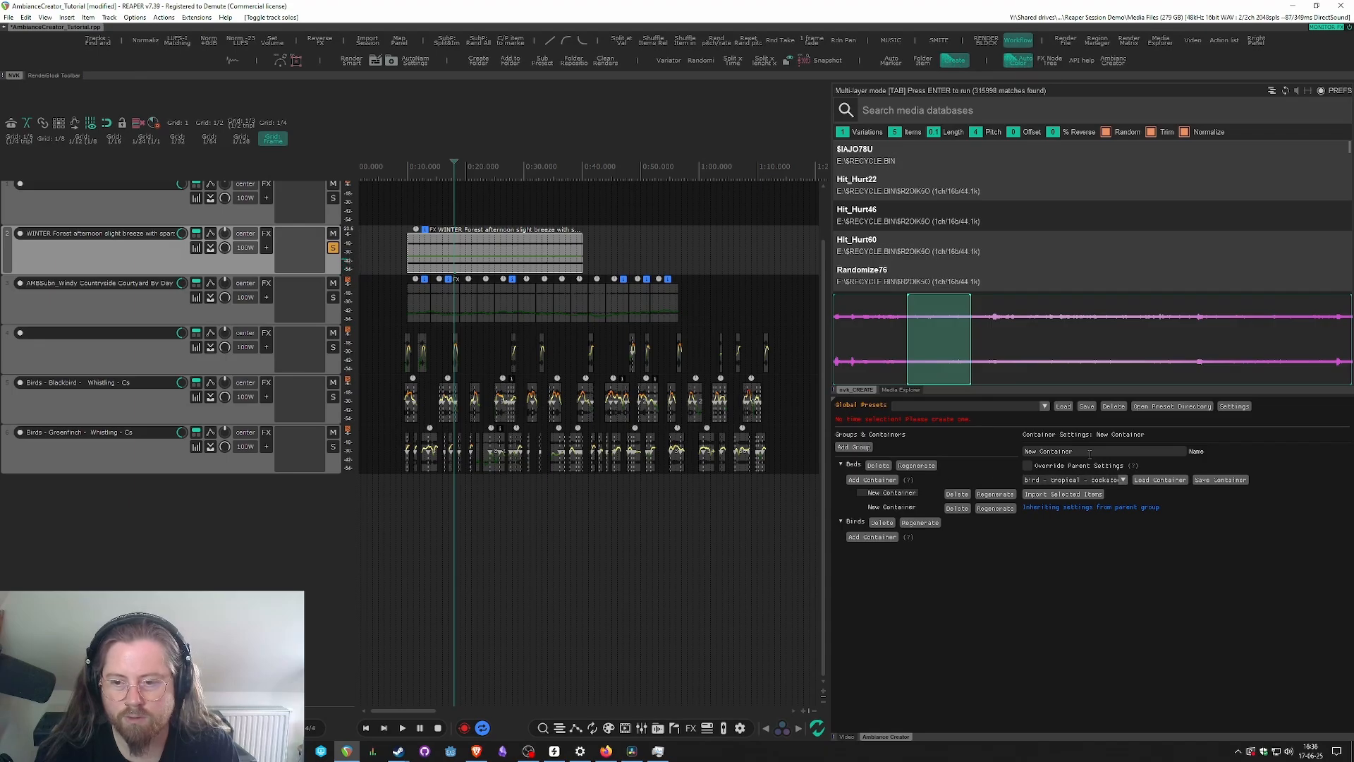
- Name the first Beds container "Bed - Generic forest" and import the selected WINTER Forest item into it
click(1090, 452)
text(ed - Gener)
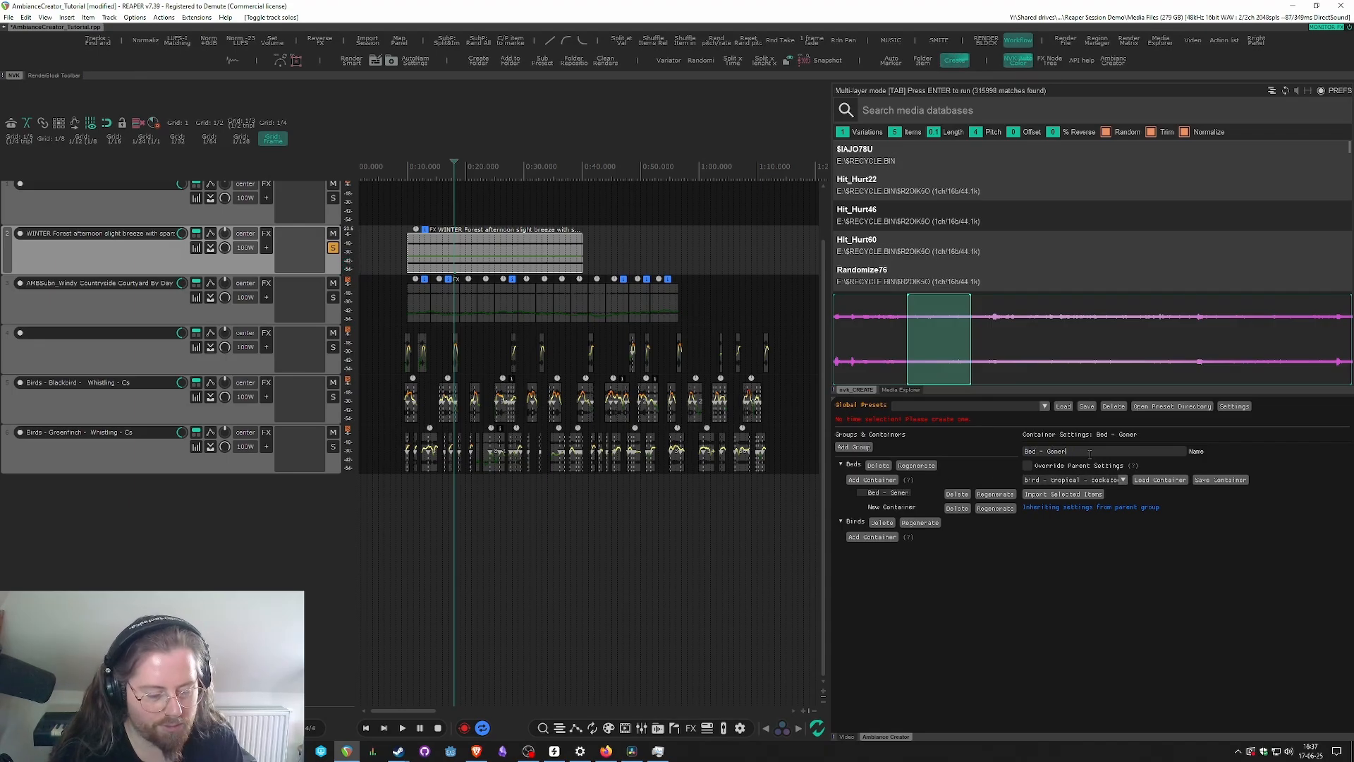
text(ic forest)
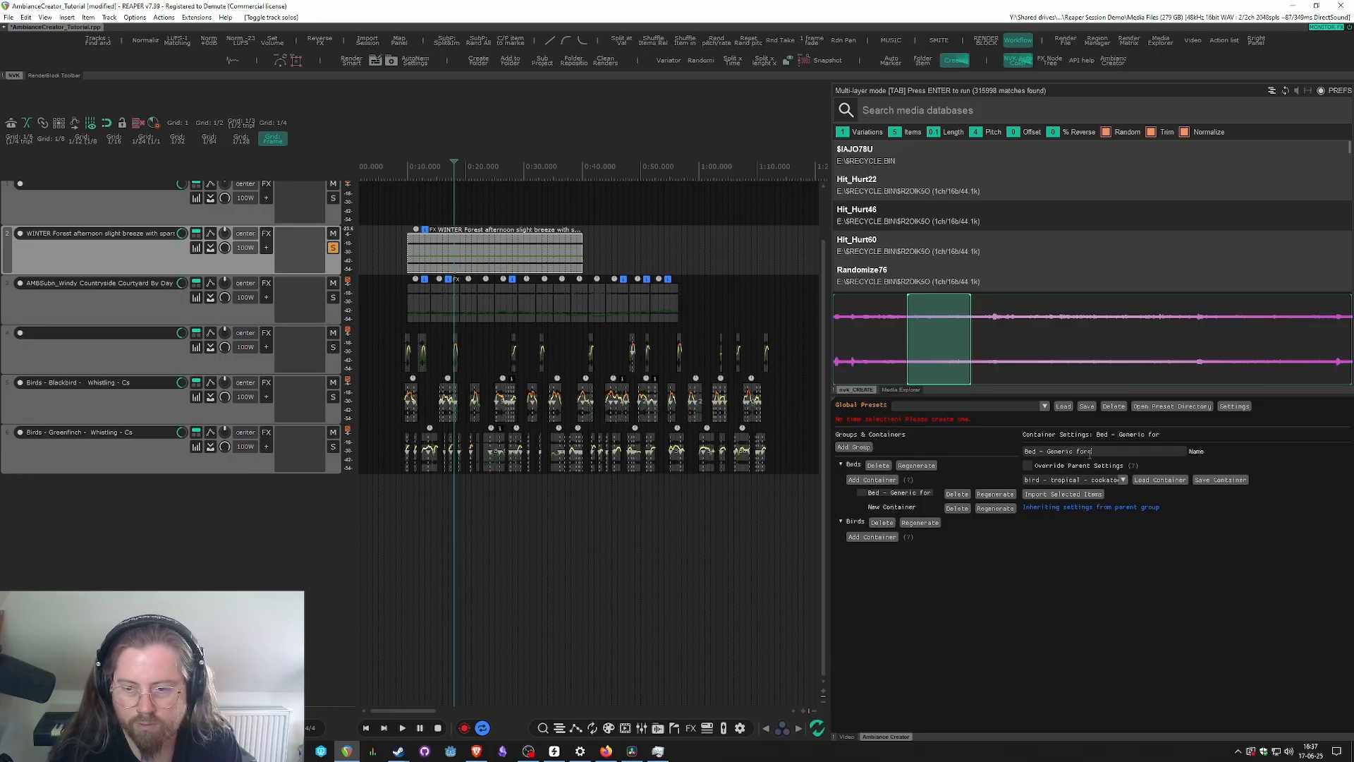
click(1063, 494)
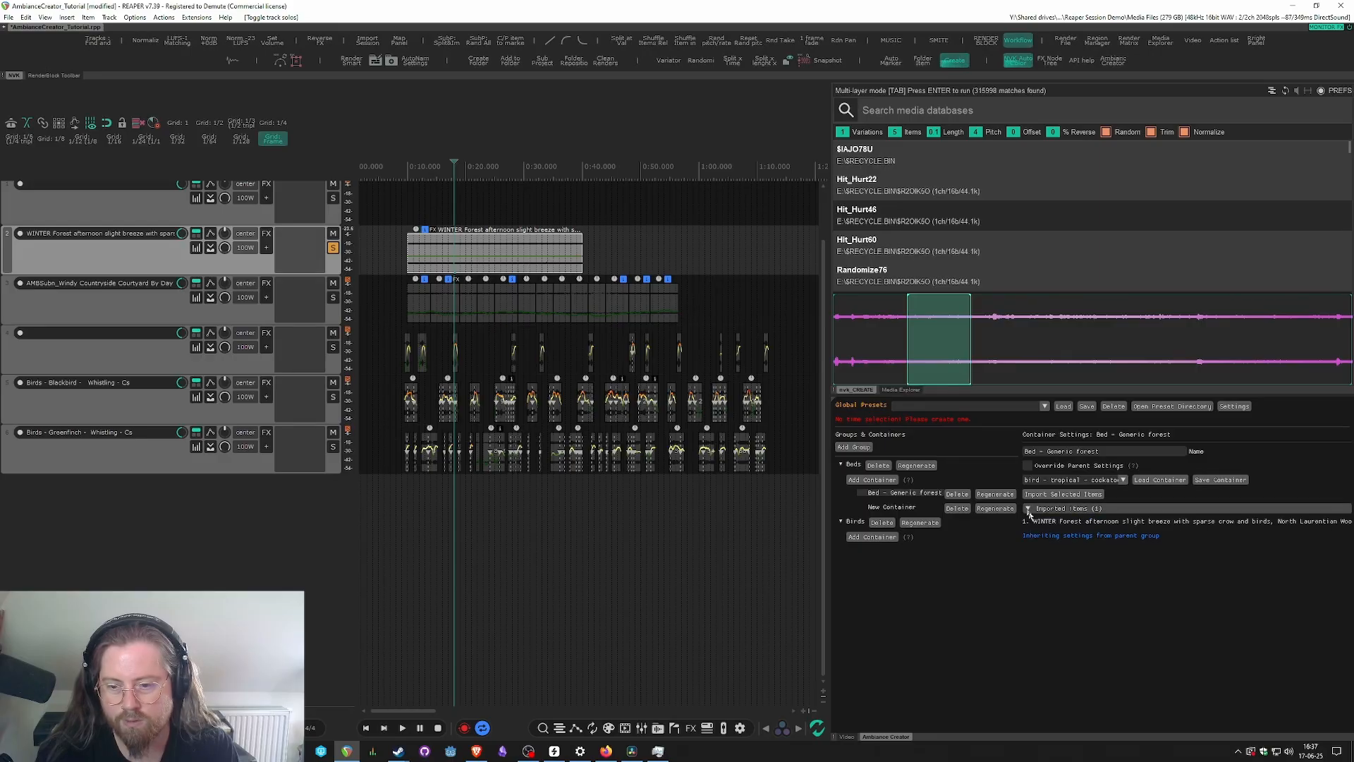
- Rename the second Beds container as "Bed - Leaves and Wind"
click(892, 508)
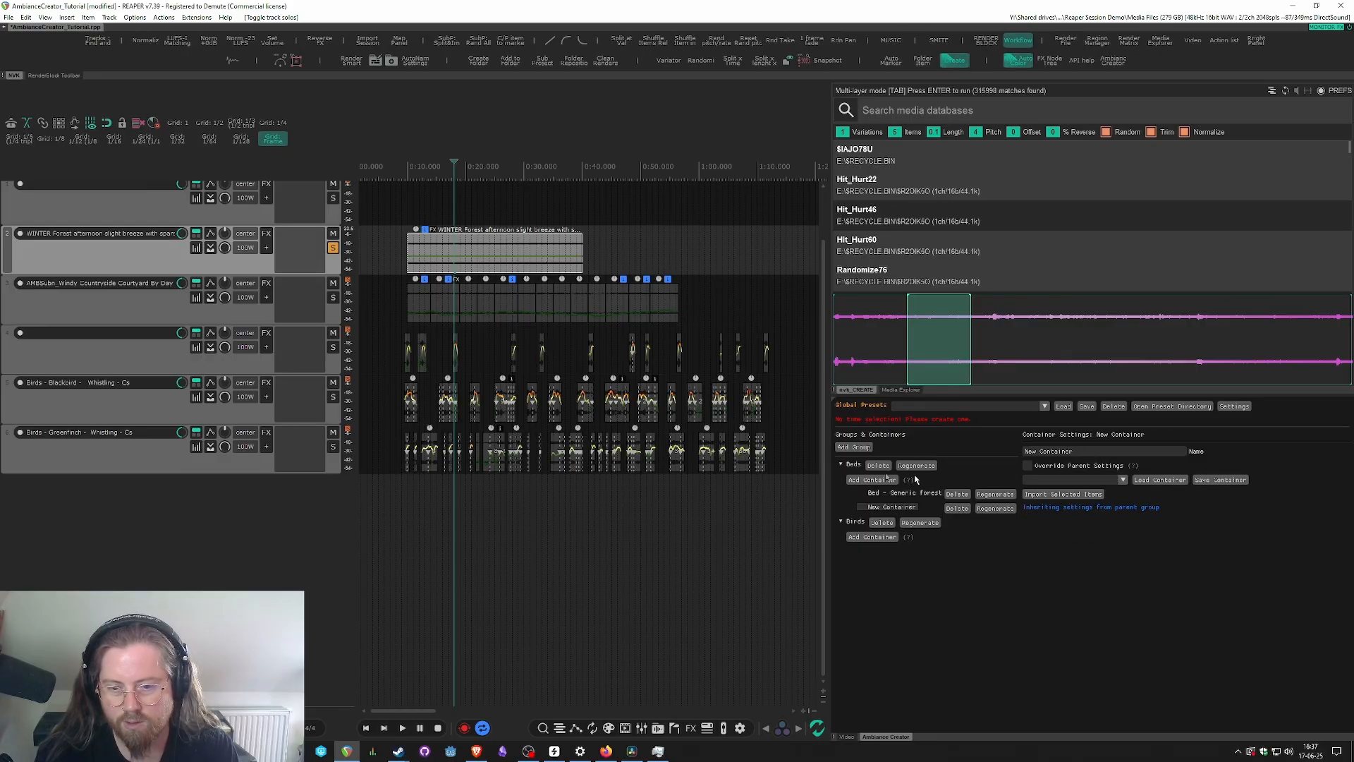
click(1113, 452)
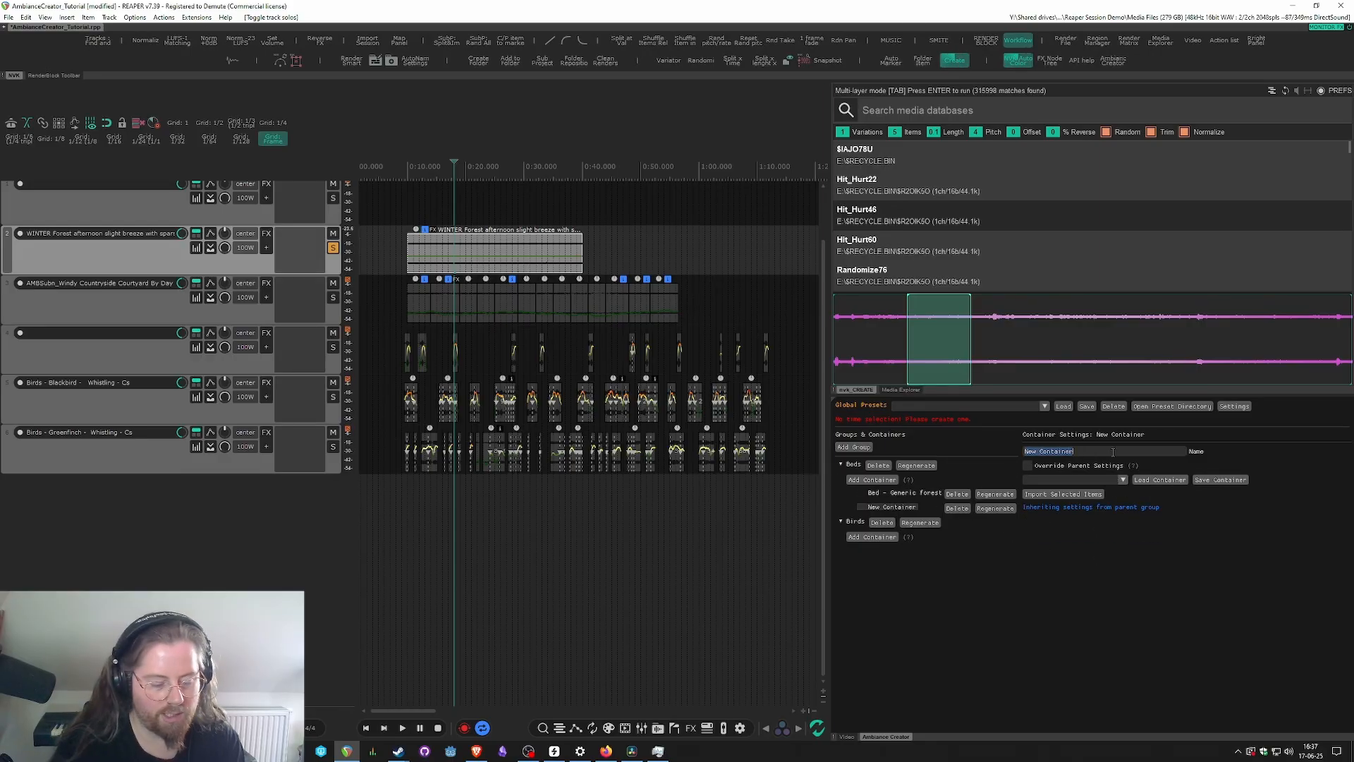
text(Bed)
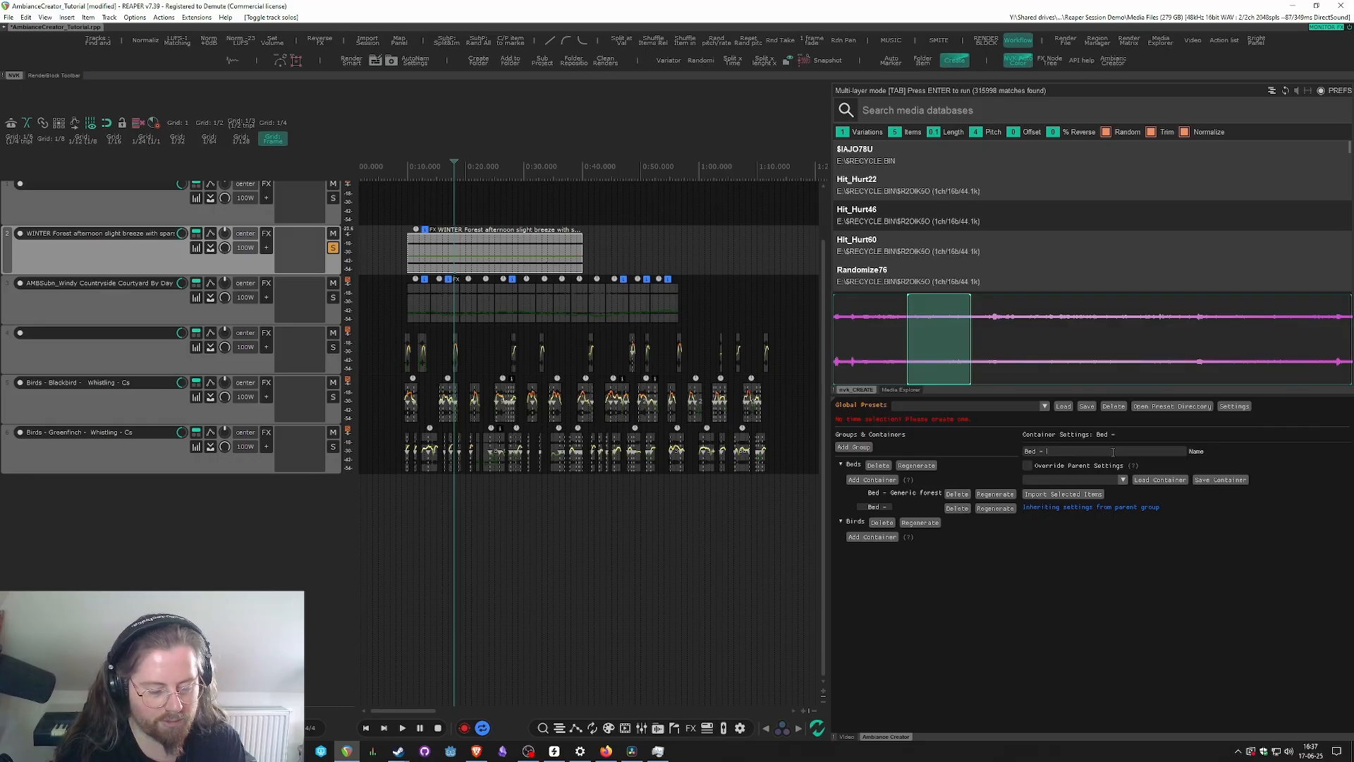
text( - Leaves a)
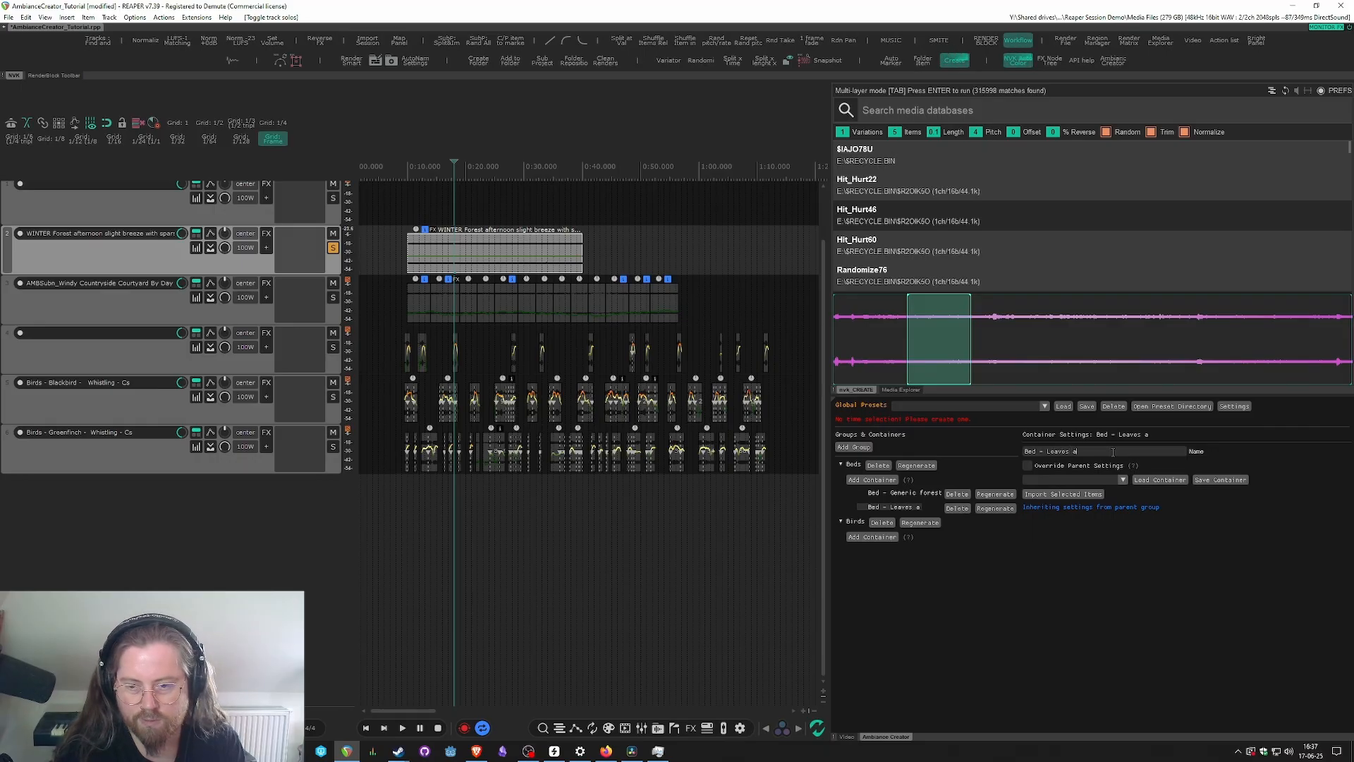
text(nd Wind)
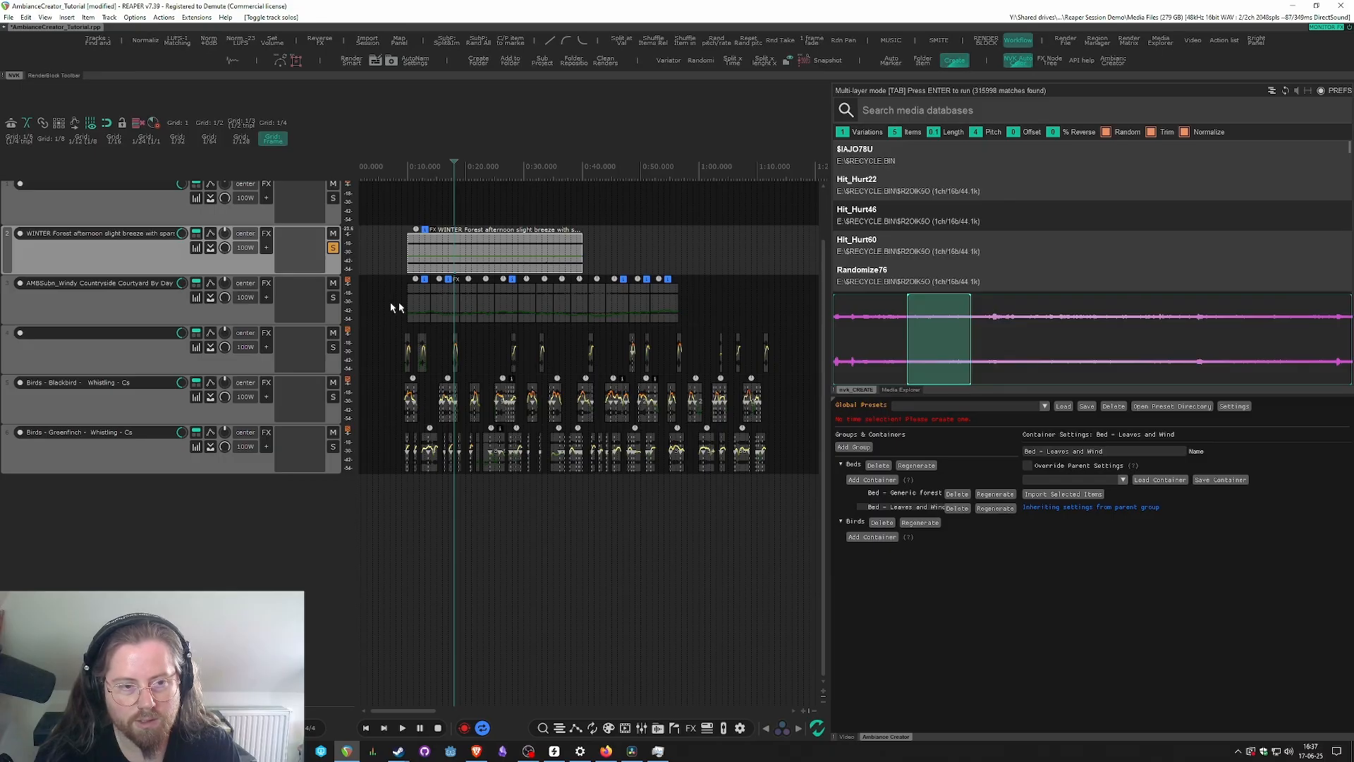
- Import all Windy Countryside Courtyard items into the "Bed - Leaves and Wind" container, unsolo the WINTER Forest track, and expand the imported items list
drag(386, 309, 759, 298)
click(335, 252)
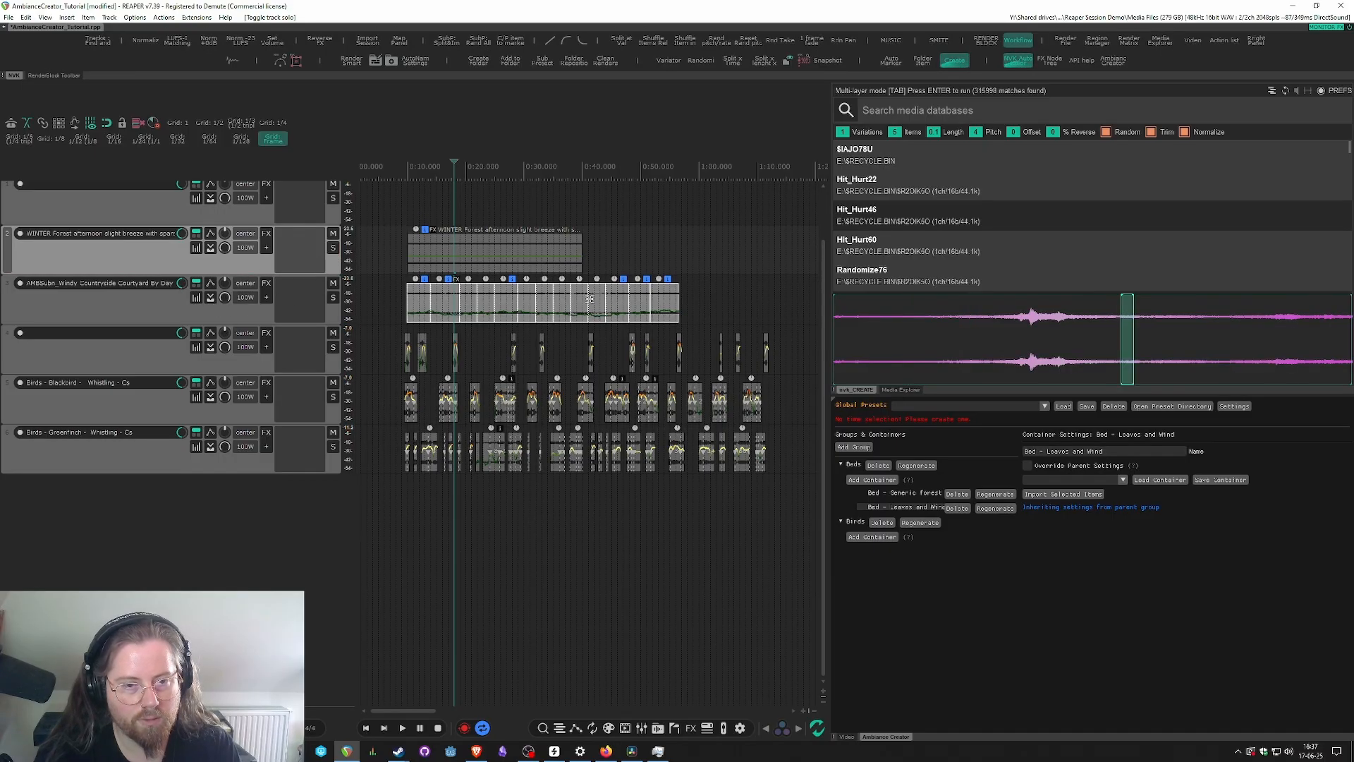
click(1063, 494)
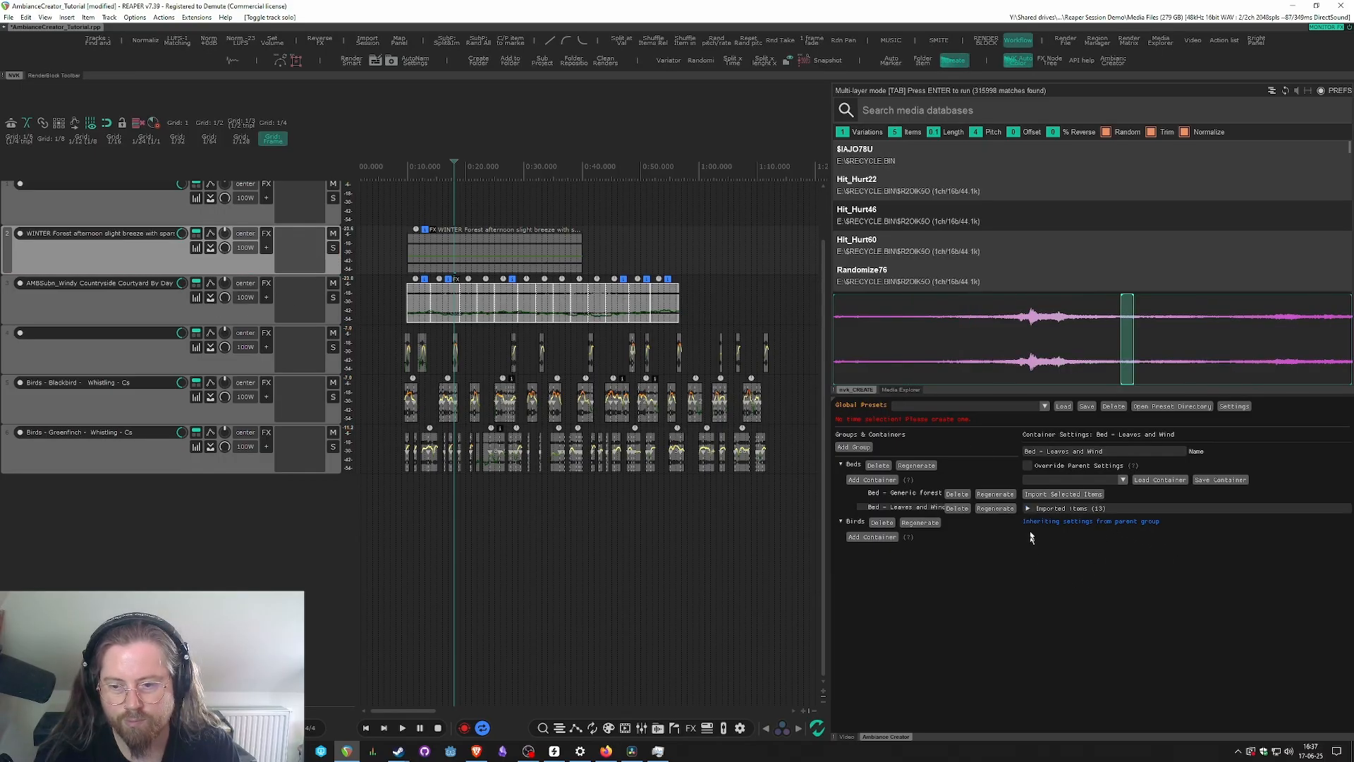
click(1028, 509)
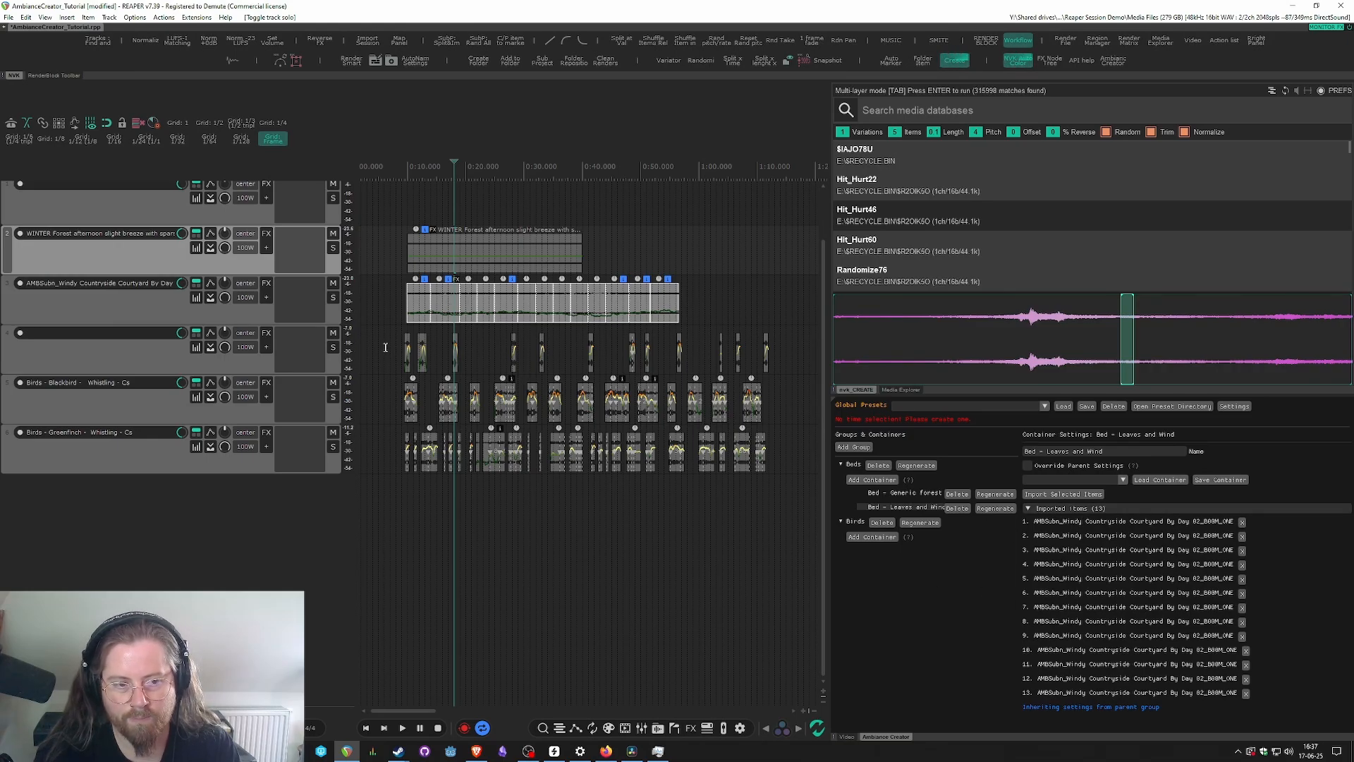
- Select all items on the unnamed bird track and add three containers to the Birds group
drag(386, 347, 773, 356)
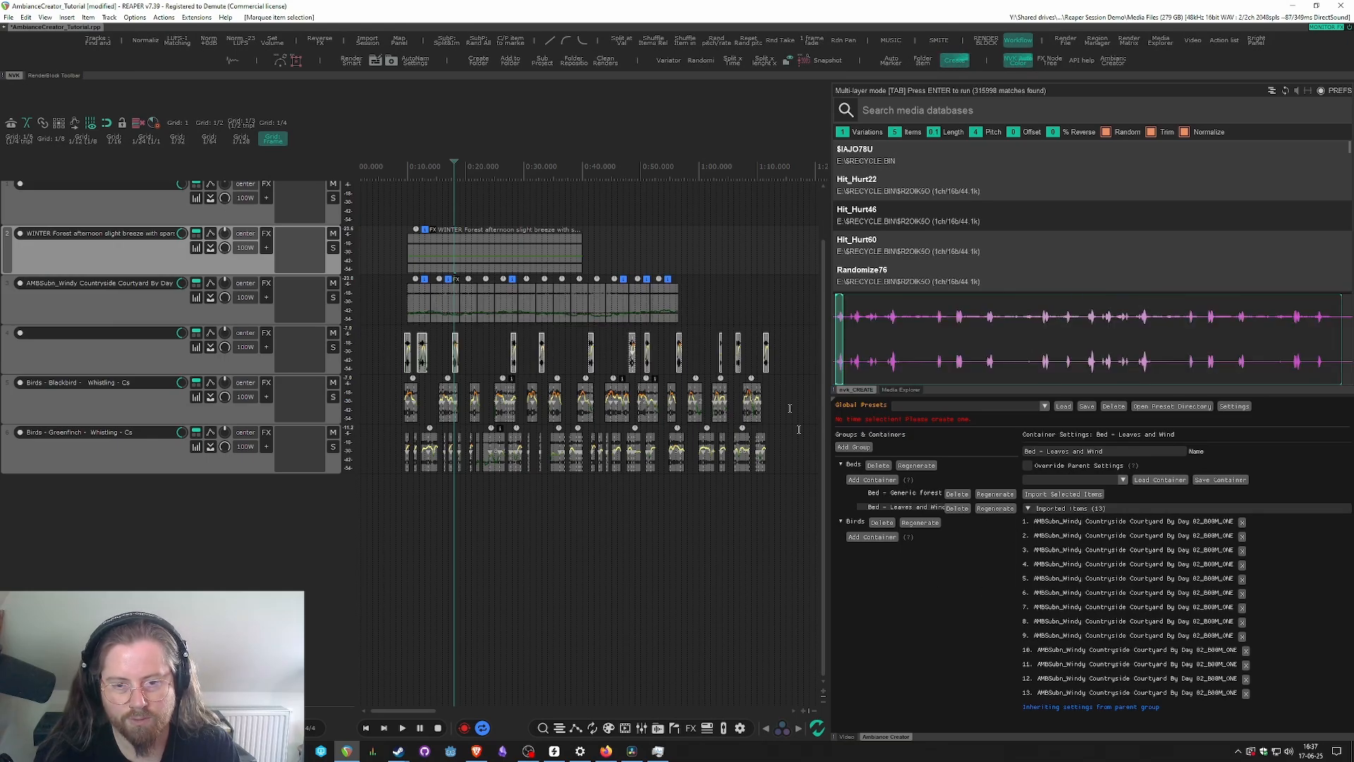
click(867, 537)
click(876, 537)
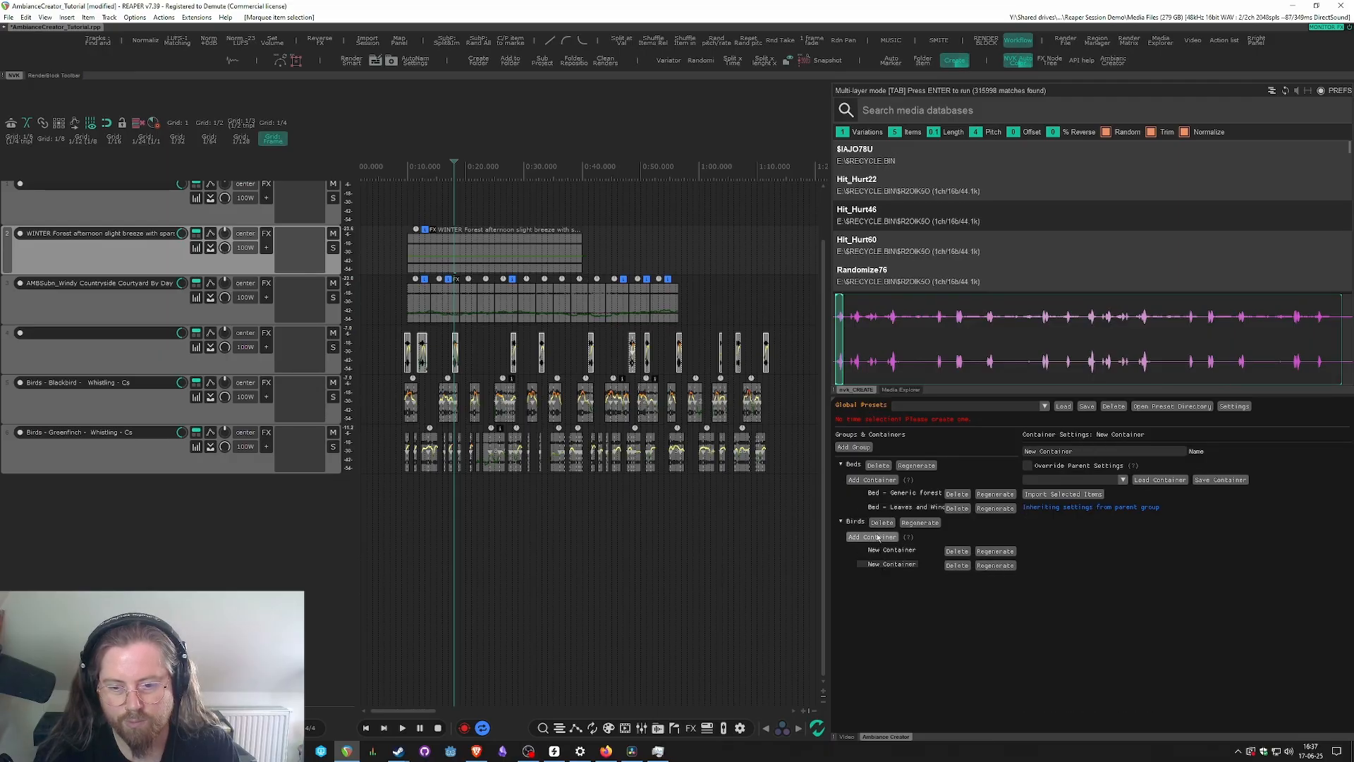
click(874, 537)
- Name the first Birds container "Bird - 01" and import the selected bird items into it
key(ctrl+a)
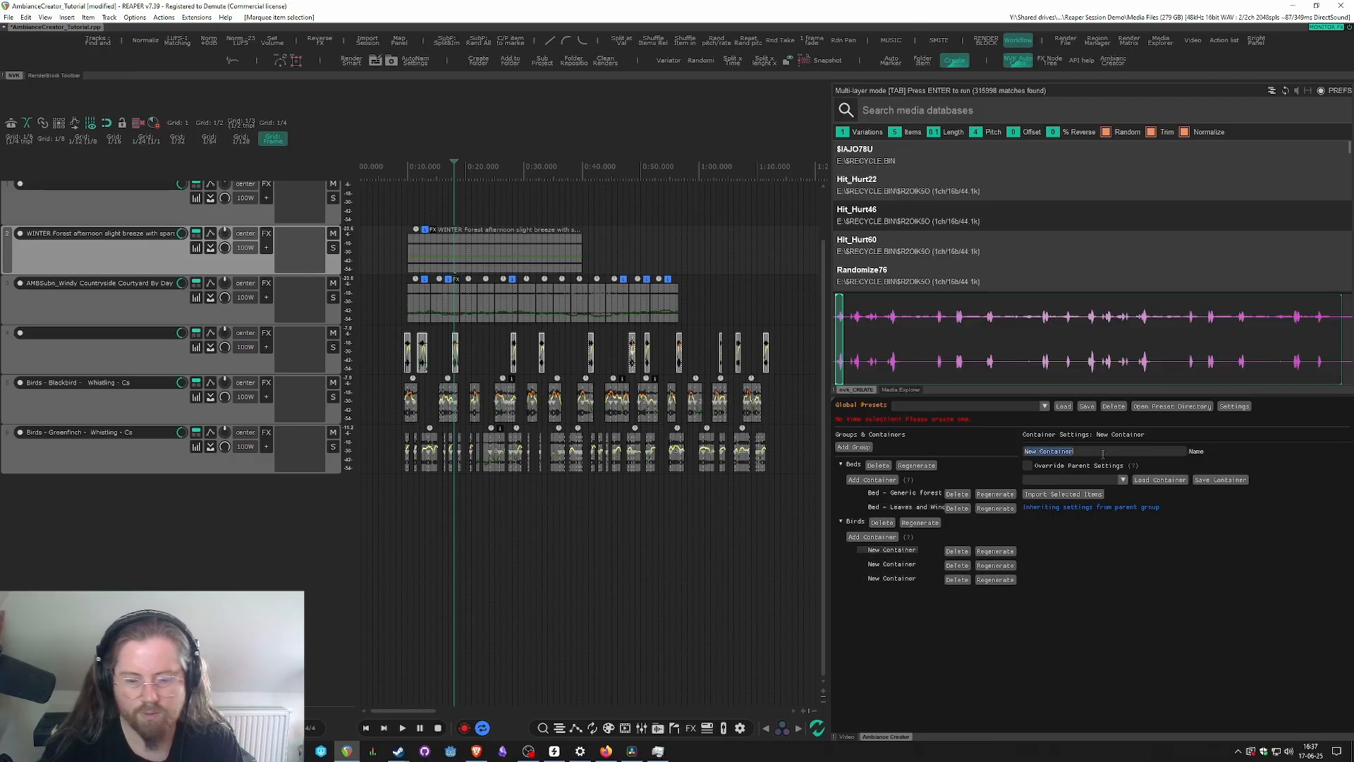
text(Bird - 01)
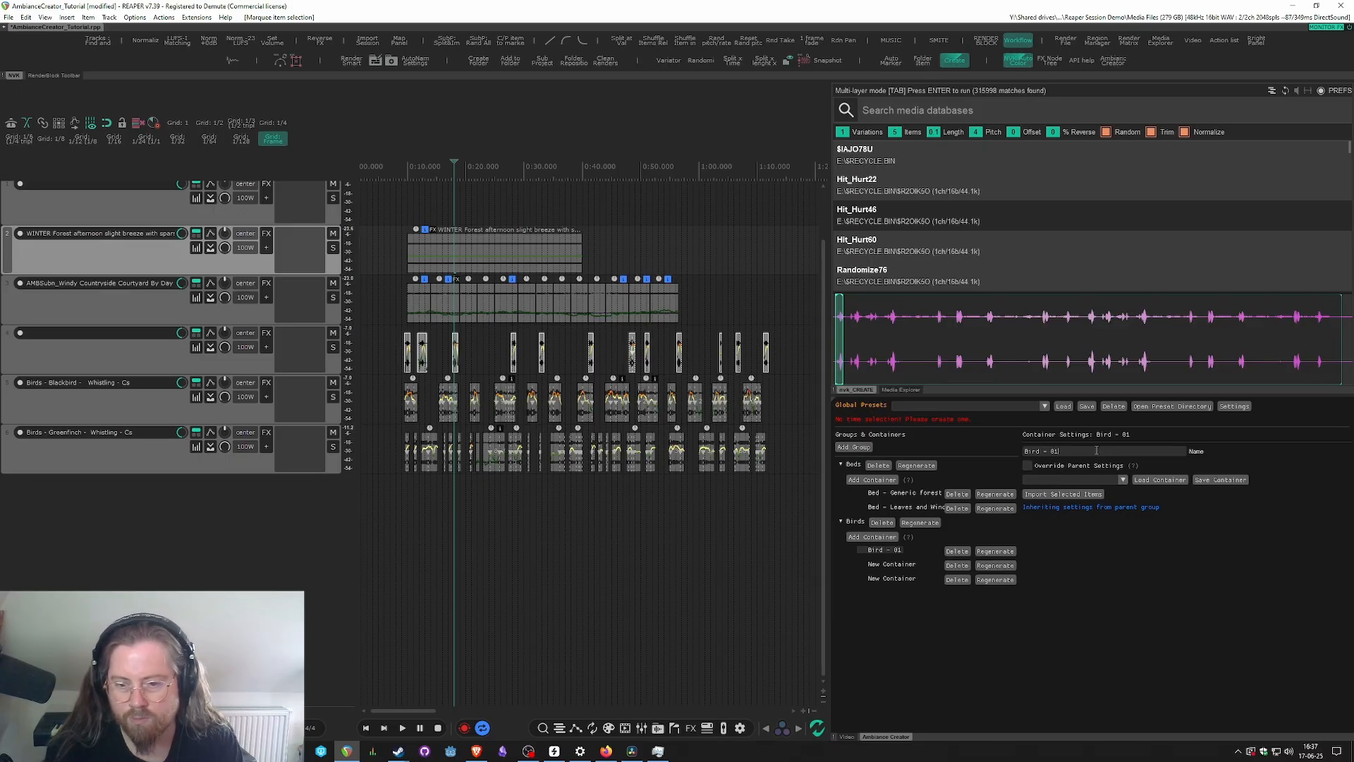
click(893, 564)
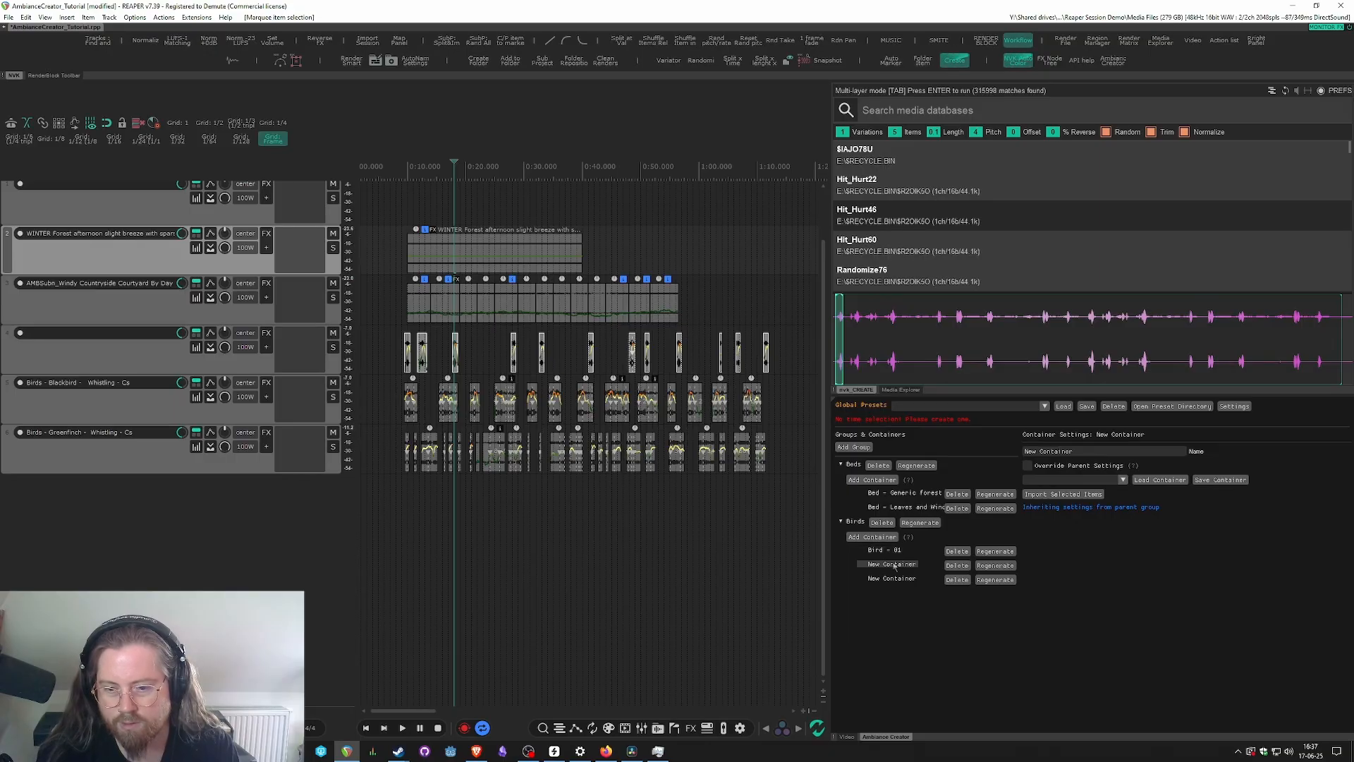
click(885, 550)
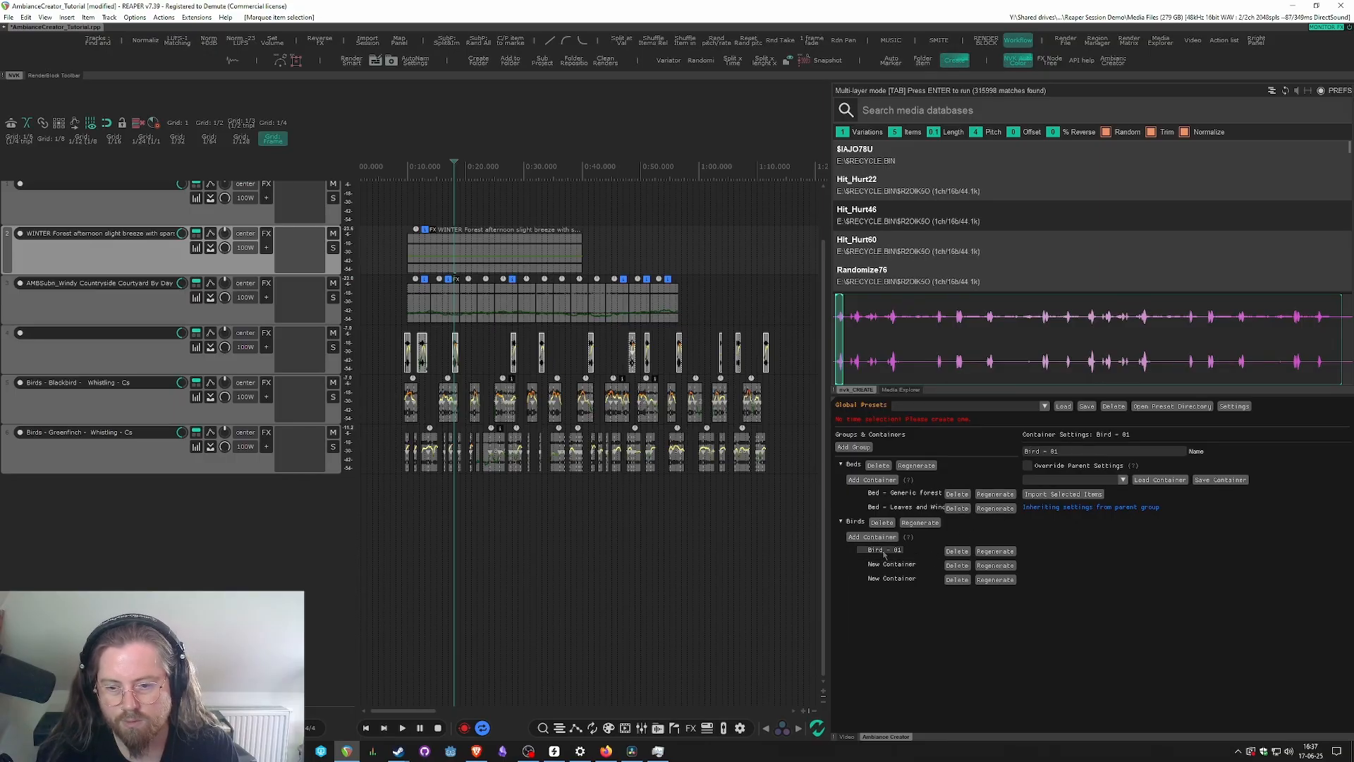
- Import all items from the Birds - Blackbird track into the second Birds container and name it "Bird - 02"
drag(400, 399, 774, 416)
click(894, 565)
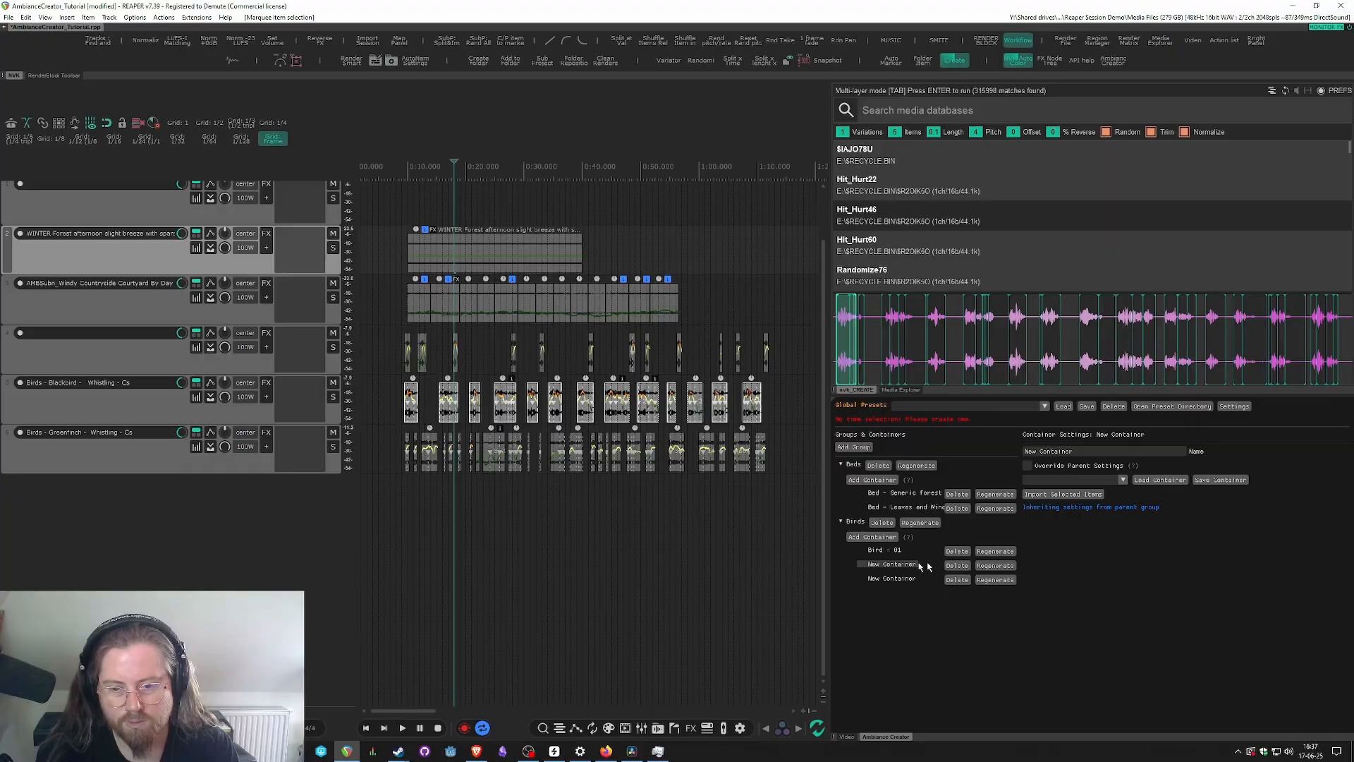
click(1062, 494)
drag(1094, 452, 987, 459)
text(B)
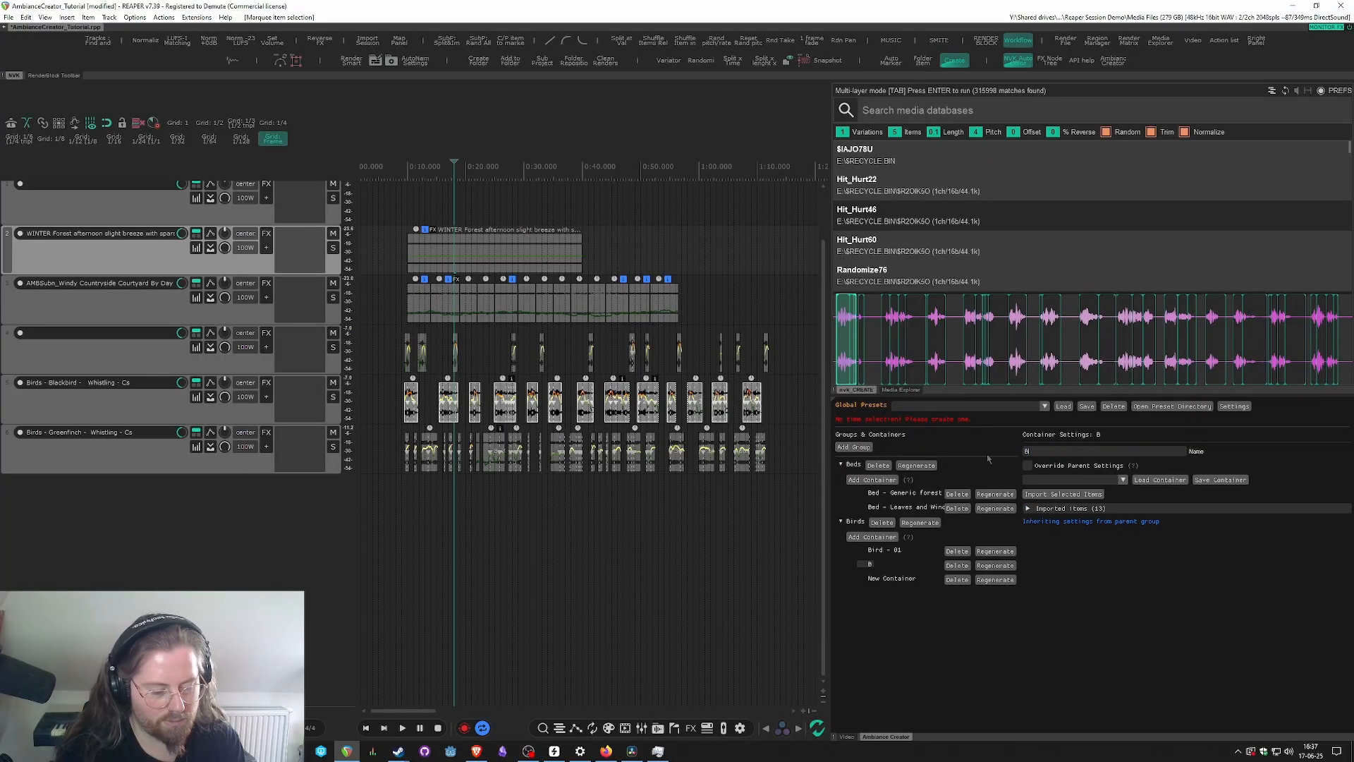
text(ird - 02)
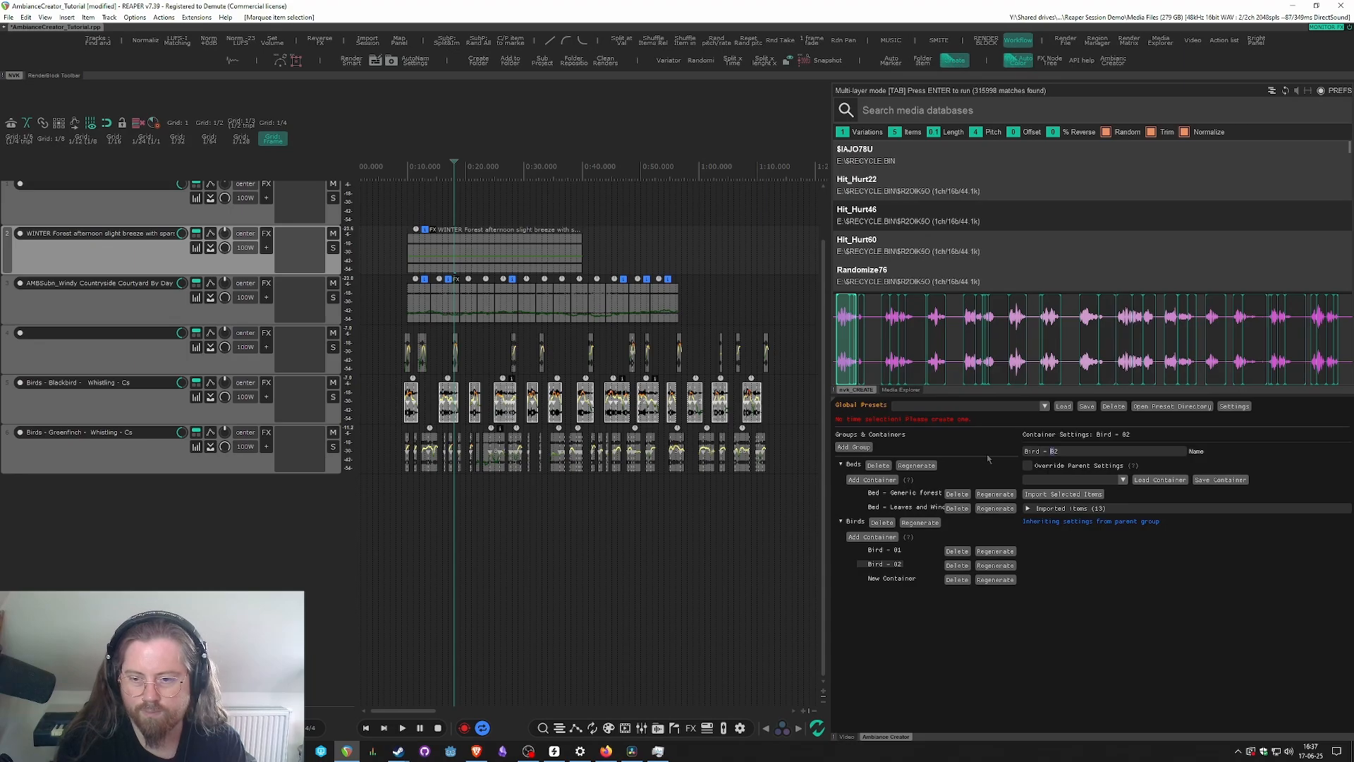
- Name the third Birds container "Bird - 03" and import all items from the Birds - Greenfinch track into it
key(ctrl+shift+Left)
key(ctrl+c)
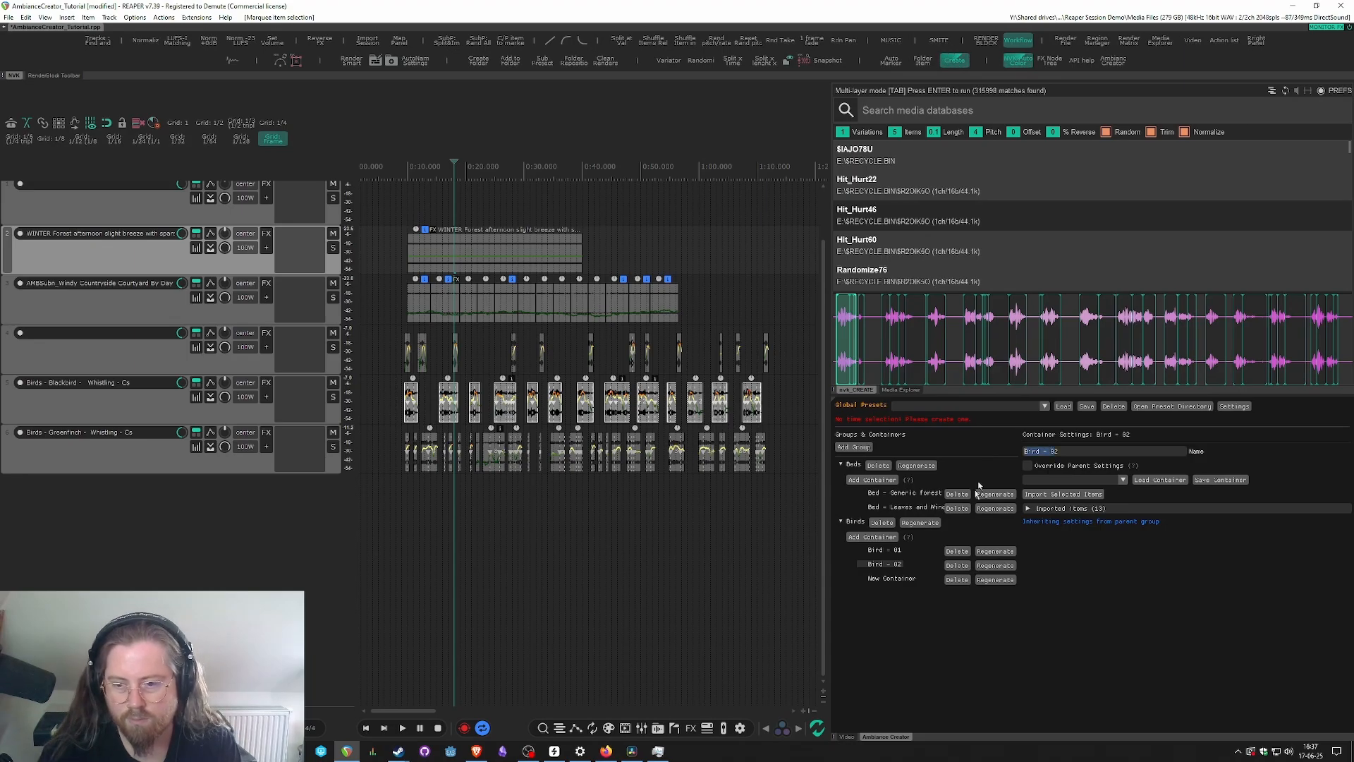
click(907, 578)
drag(1089, 452, 988, 490)
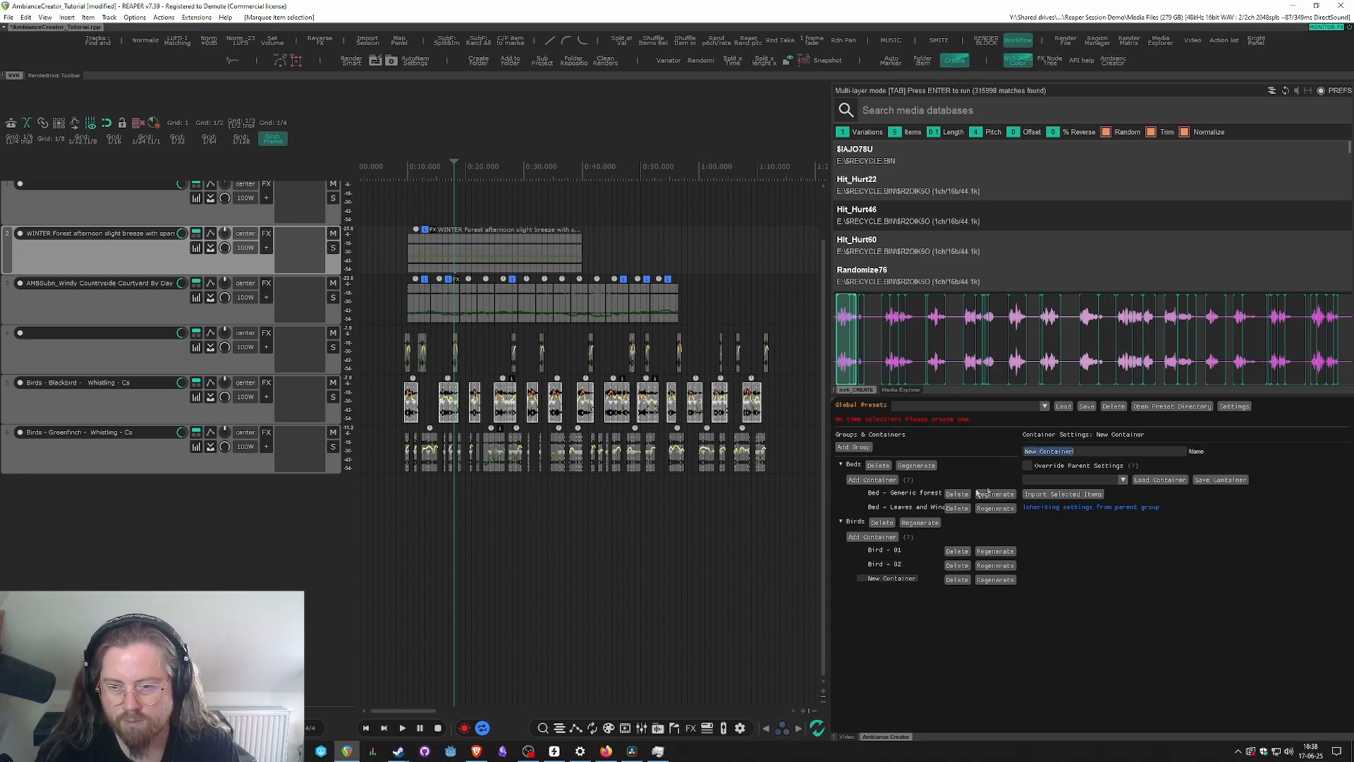
key(ctrl+v)
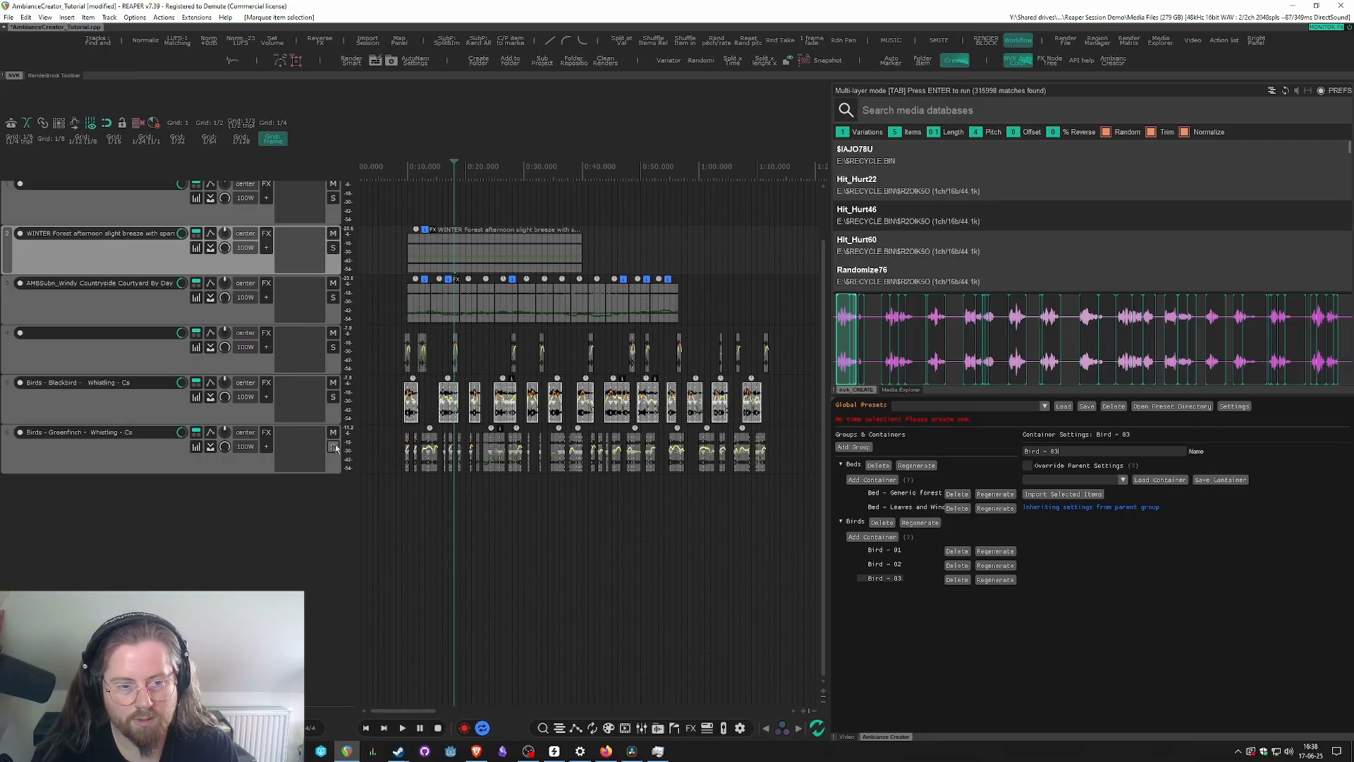
drag(390, 450, 766, 472)
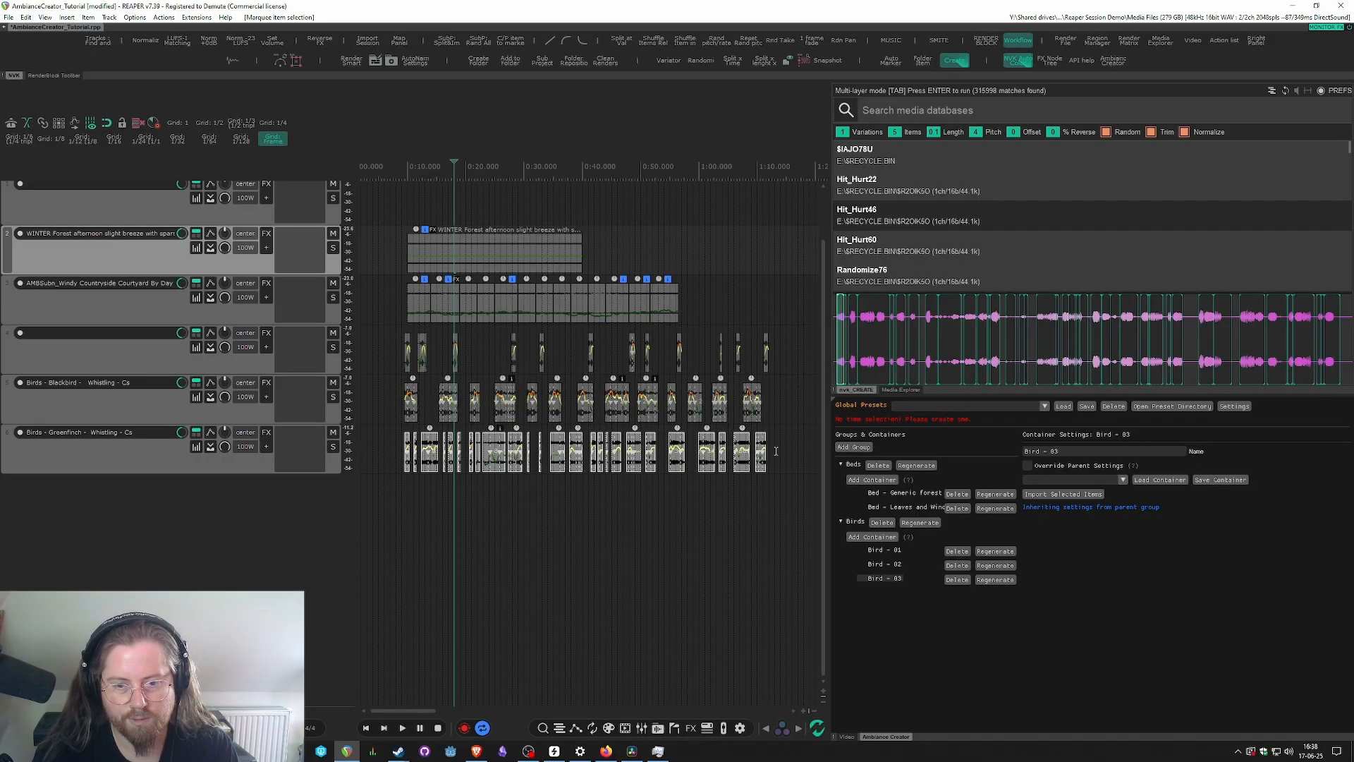
click(1087, 495)
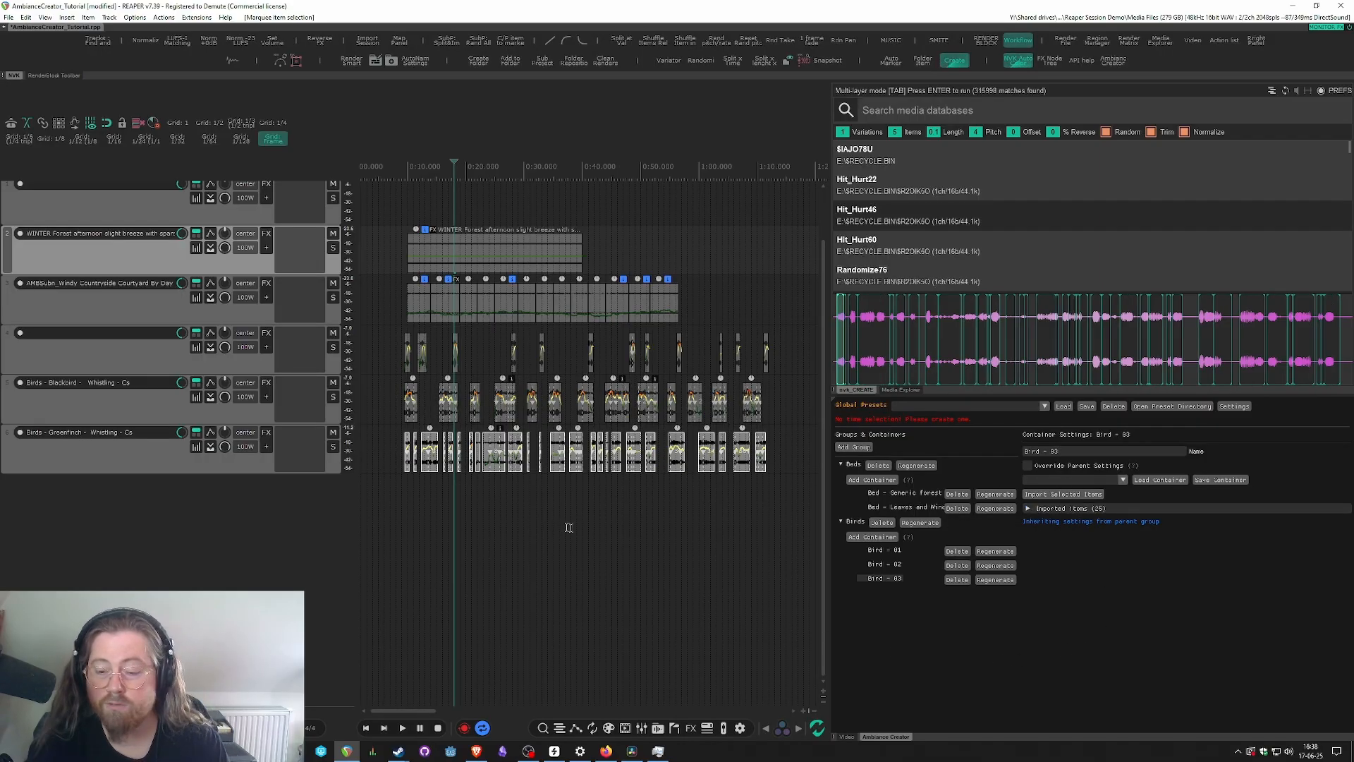
- Look through the saved container presets available for the "Bird - 03" container without loading one
click(1122, 480)
scroll(1102, 529, down, 3)
scroll(1103, 529, down, 5)
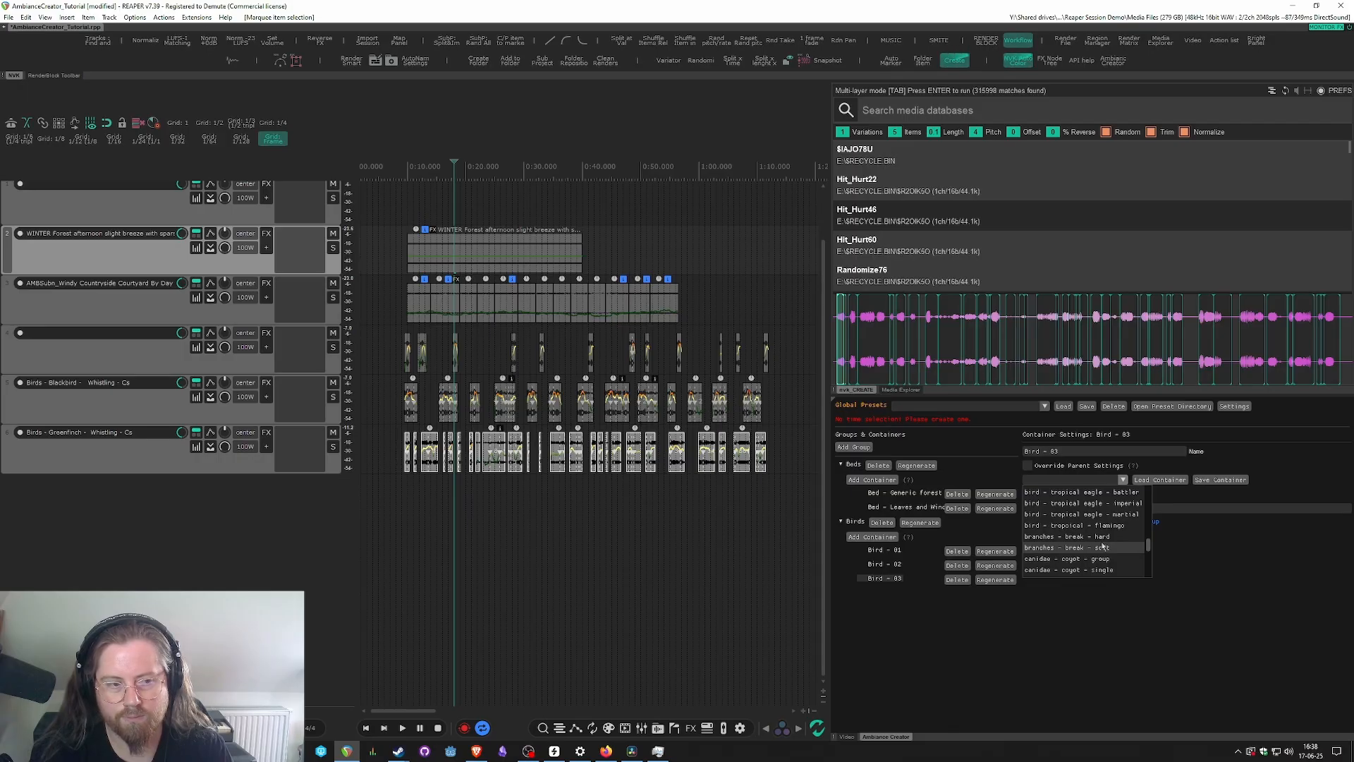
scroll(1102, 548, down, 1)
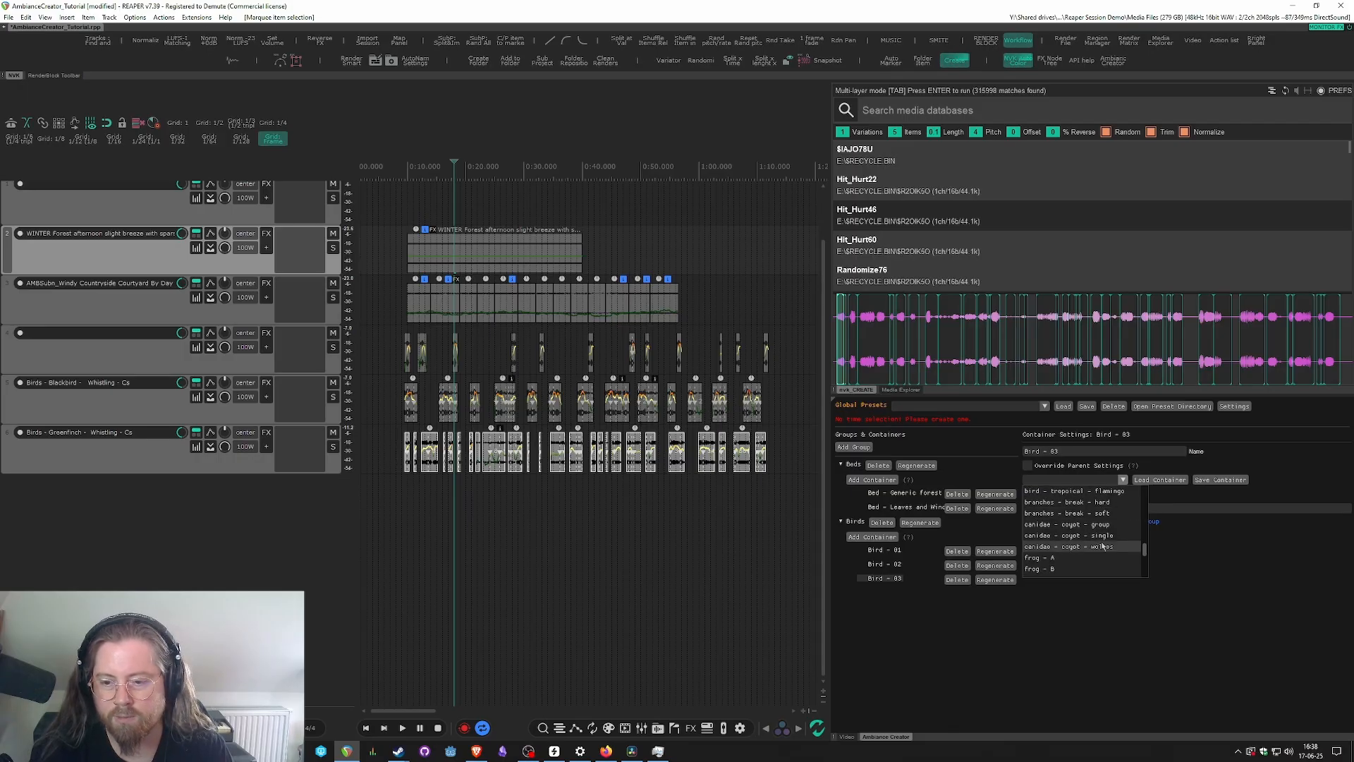
scroll(1102, 548, up, 2)
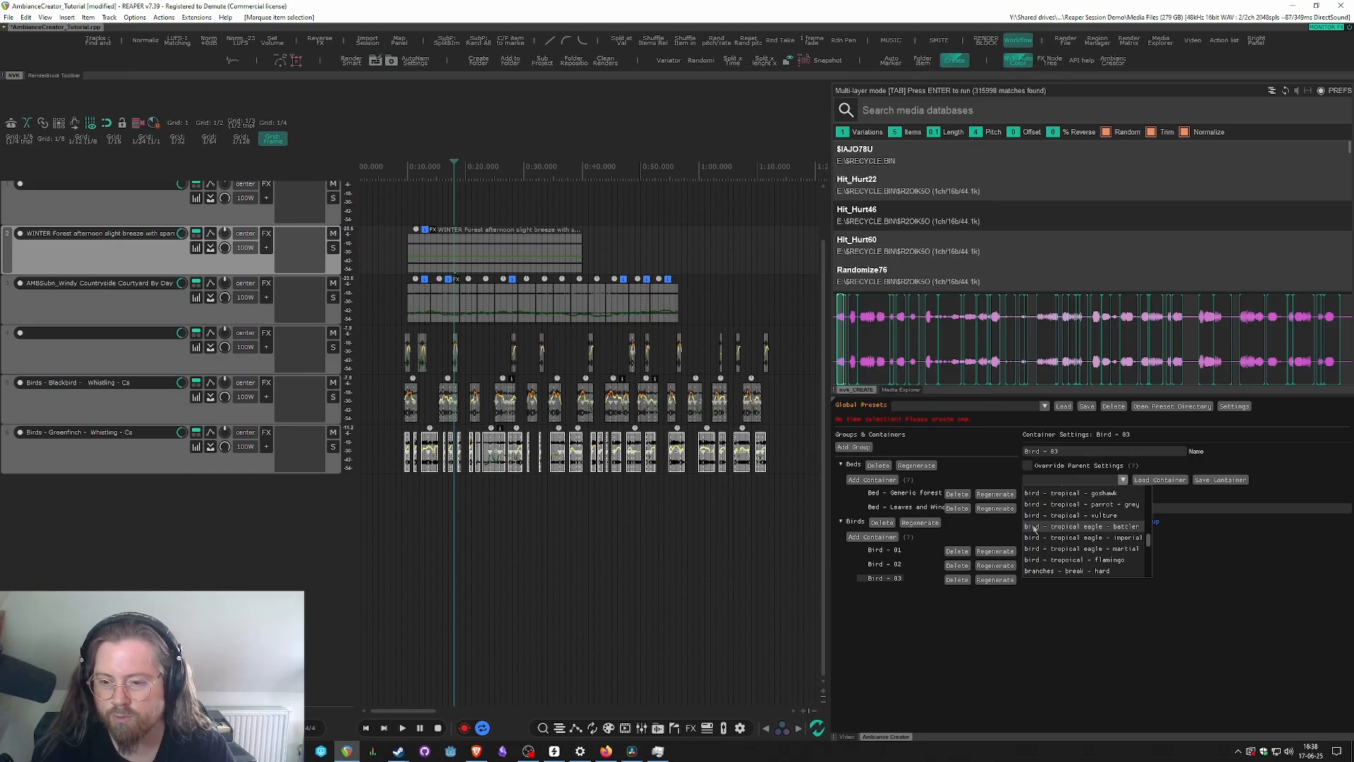
click(933, 652)
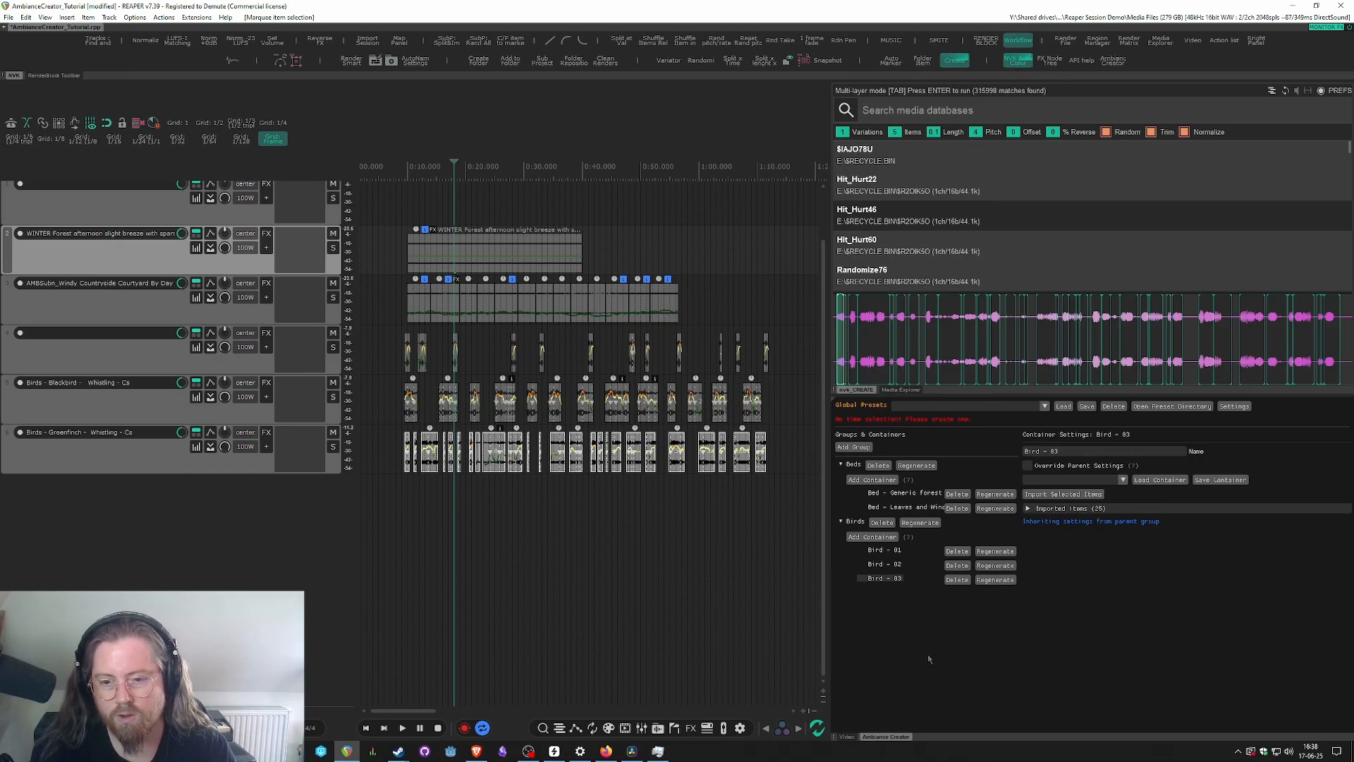
- Select all six source tracks, from the empty first track to Birds - Greenfinch, and delete them
click(518, 489)
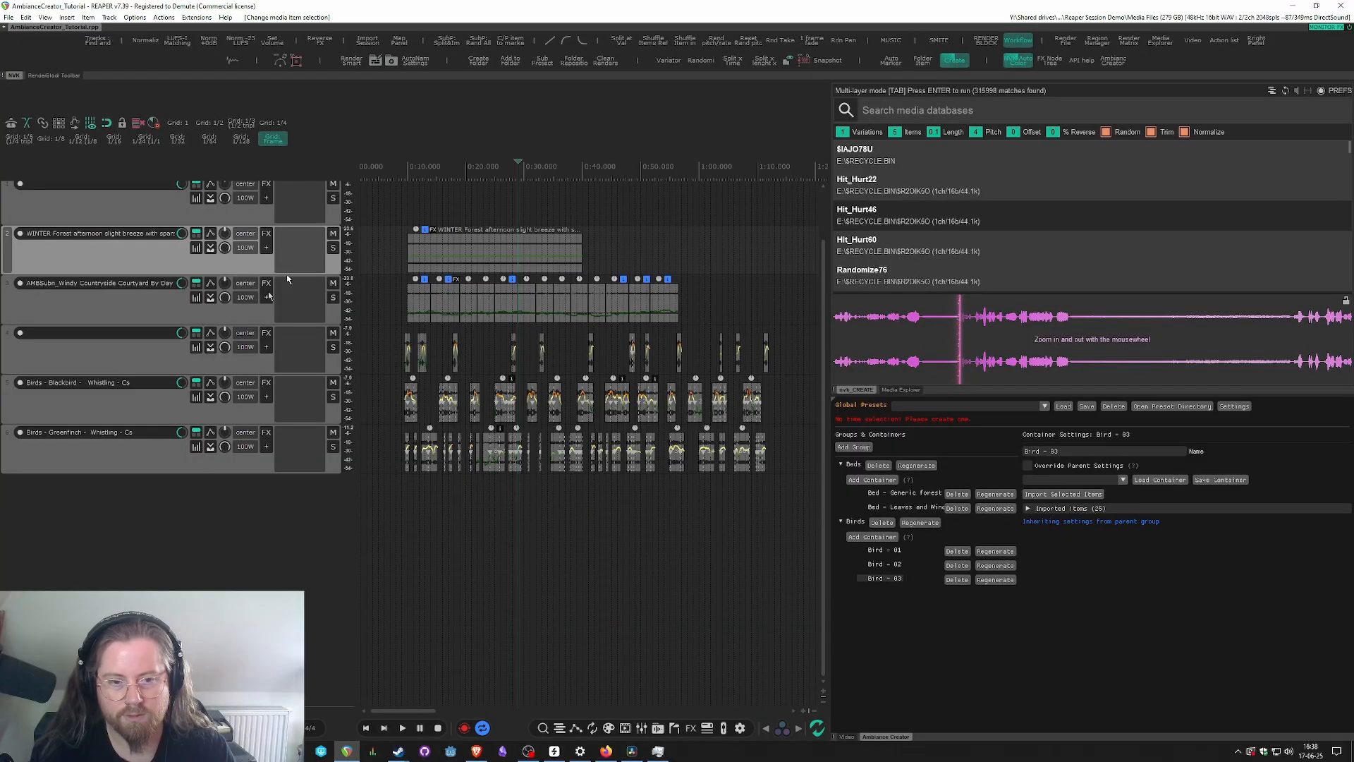
scroll(416, 377, up, 1)
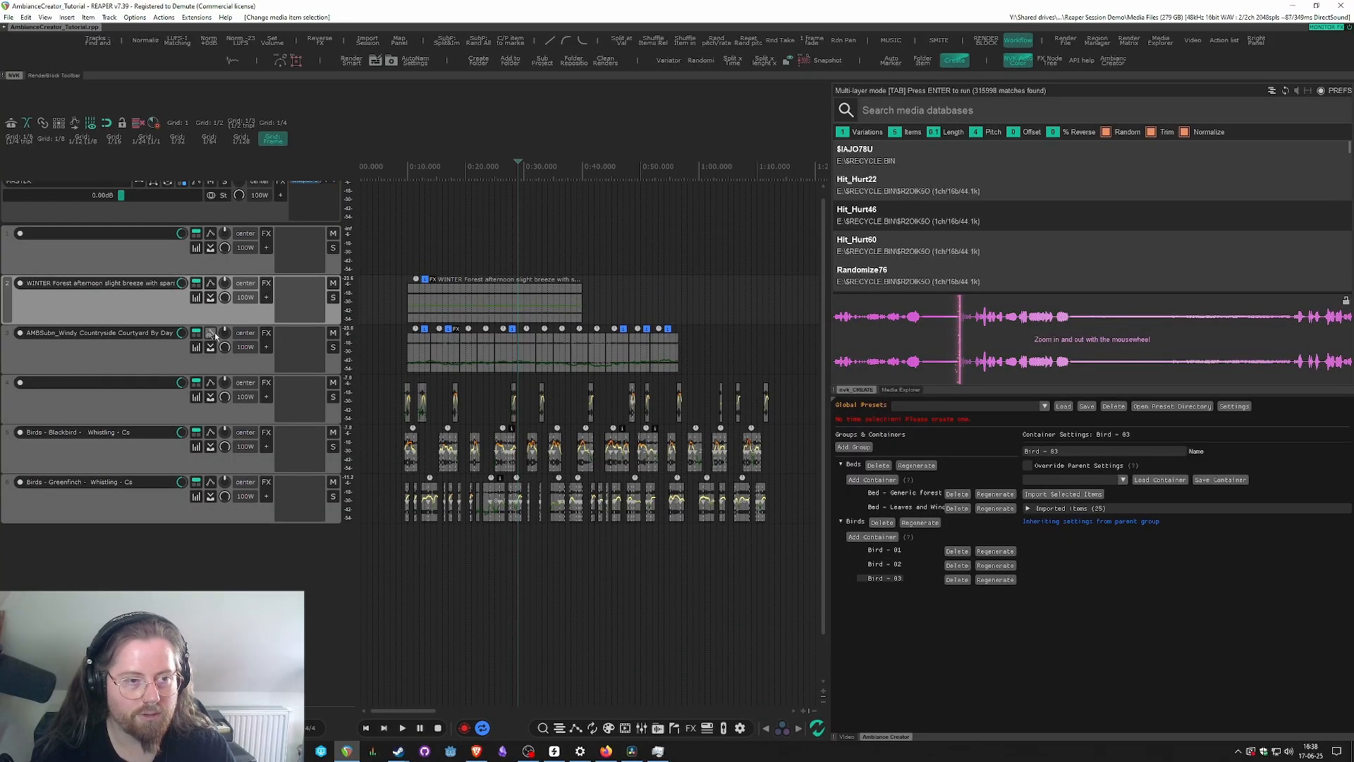
click(124, 255)
click(141, 495)
shift+click(107, 248)
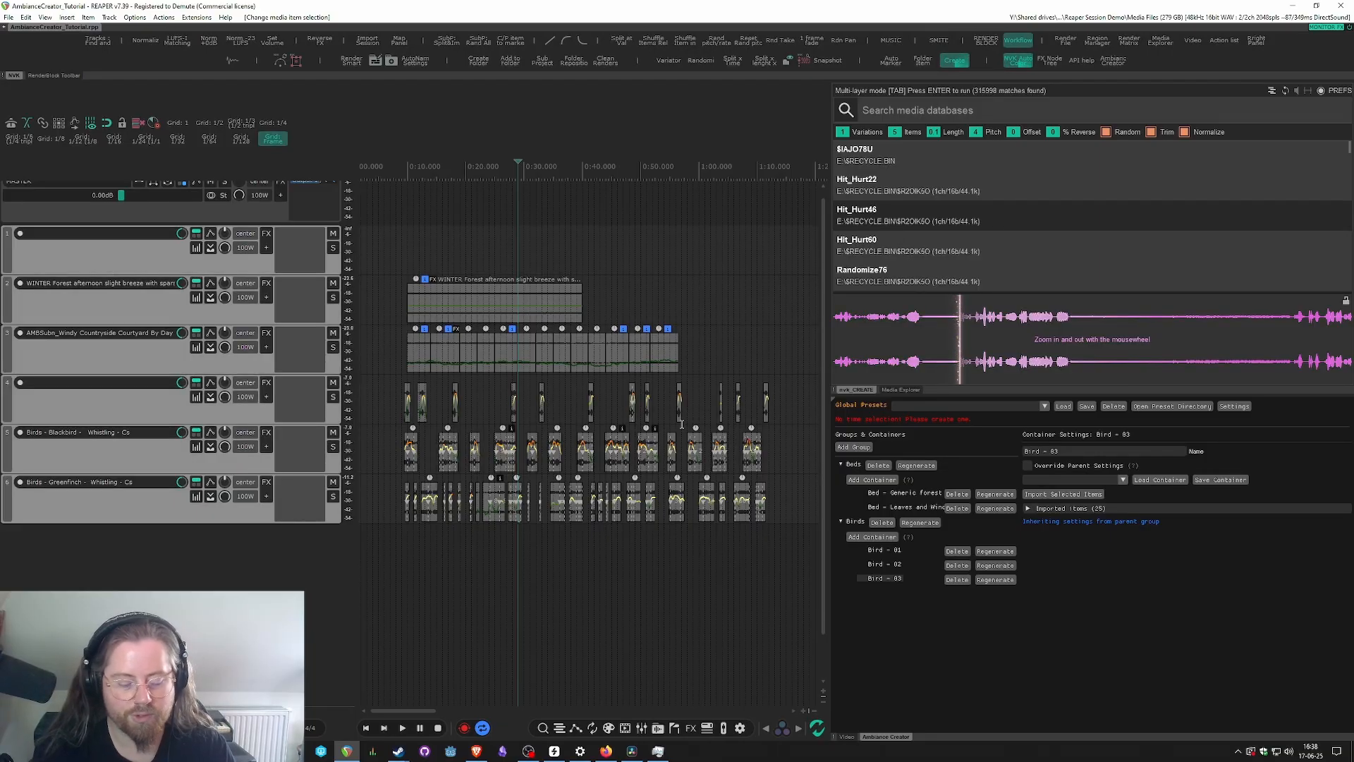
key(Delete)
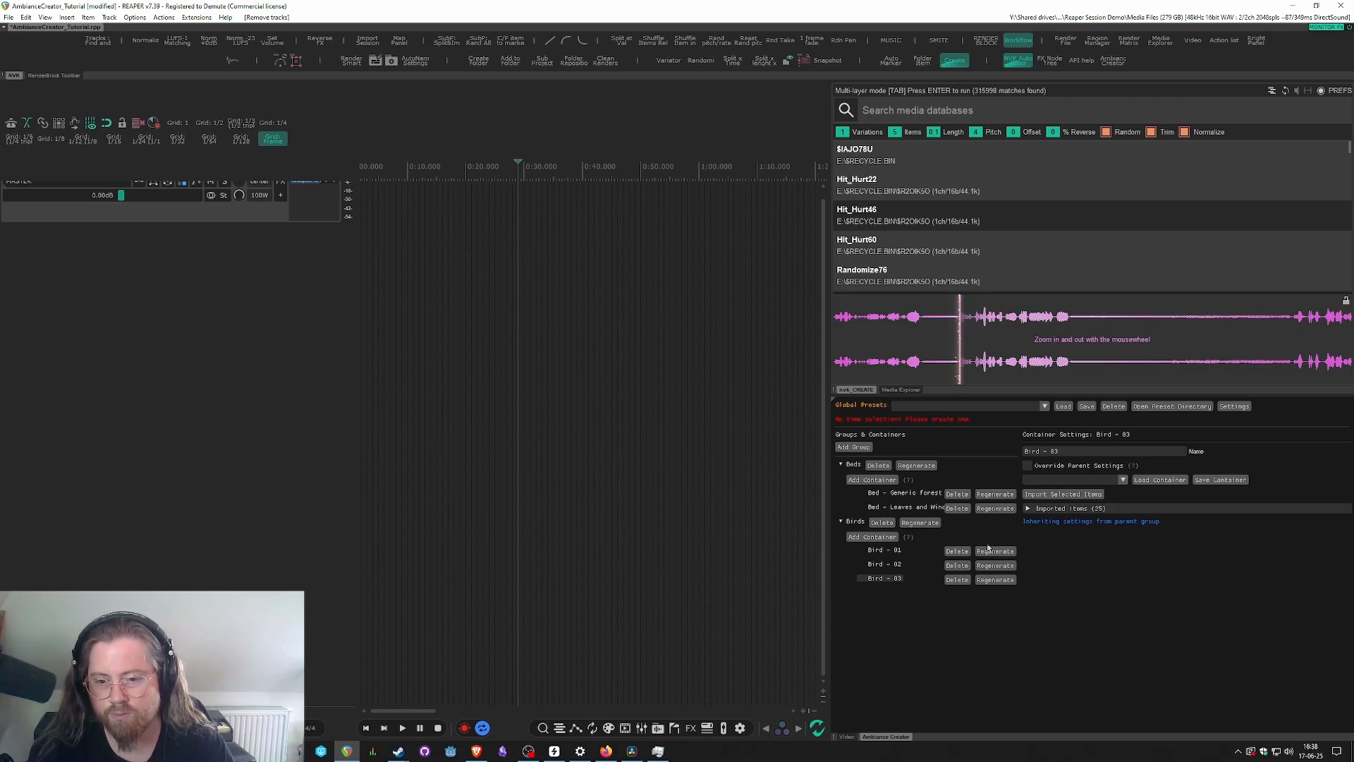
- Expand the imported items of "Bird - 03" and check the contents of the three Birds containers
click(1032, 508)
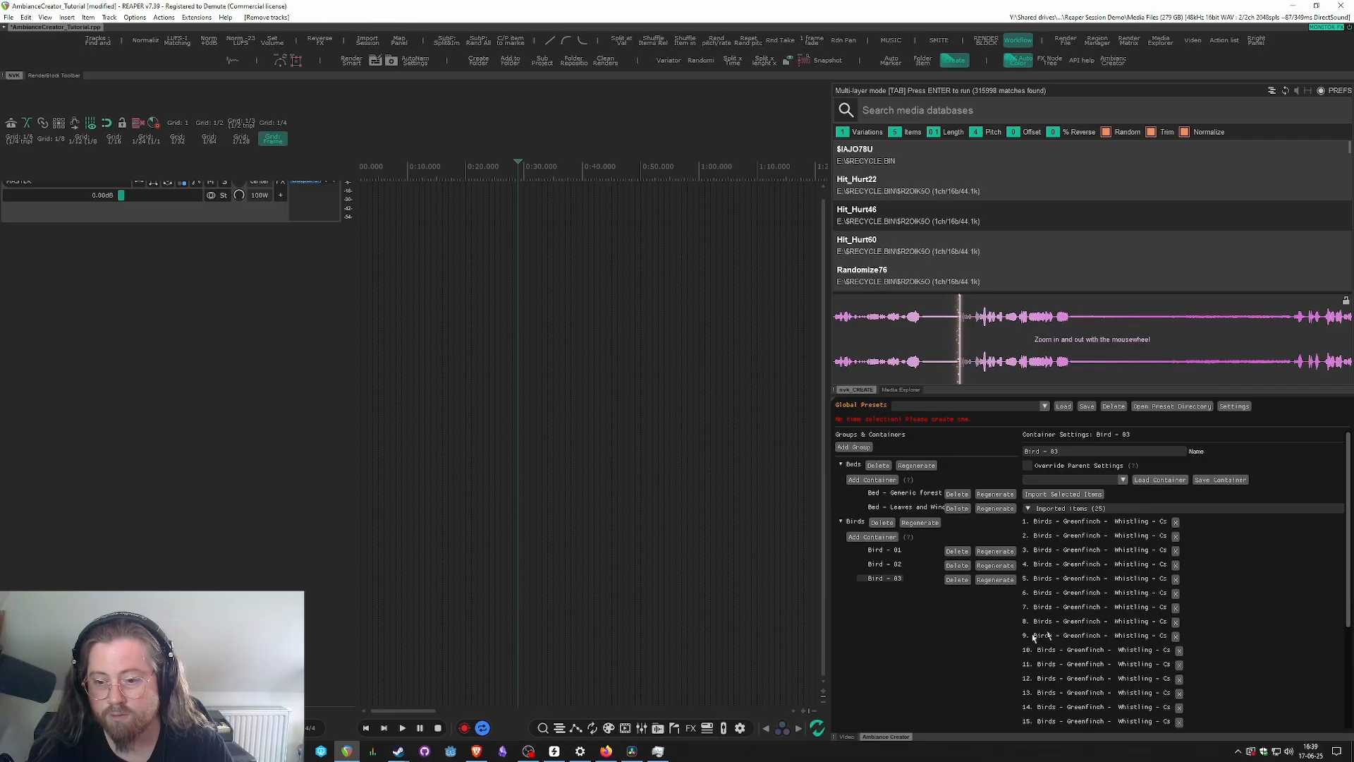
click(893, 566)
click(894, 550)
click(892, 565)
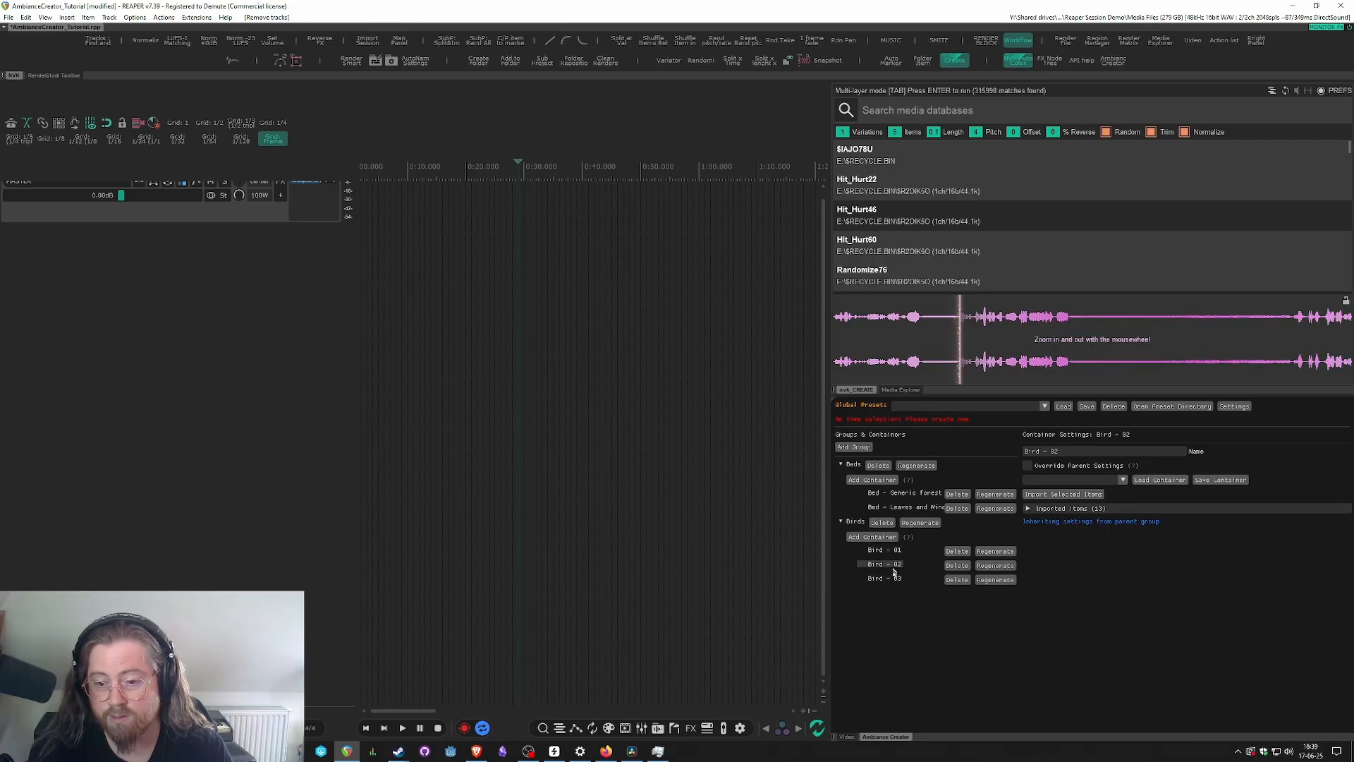
click(893, 578)
click(893, 565)
click(893, 579)
- Save the "Bird - 01", "Bird - 02" and "Bird - 03" containers as container presets under their own names
click(893, 551)
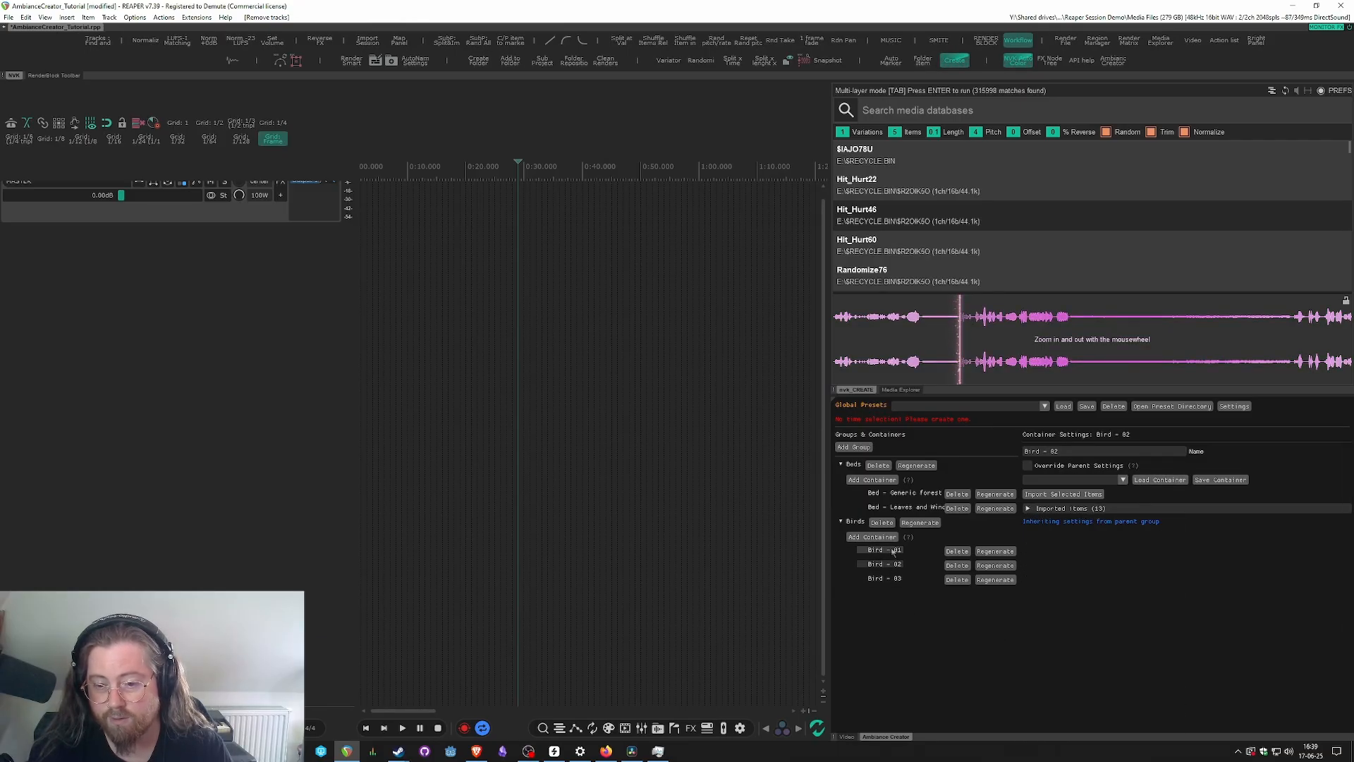
click(1222, 486)
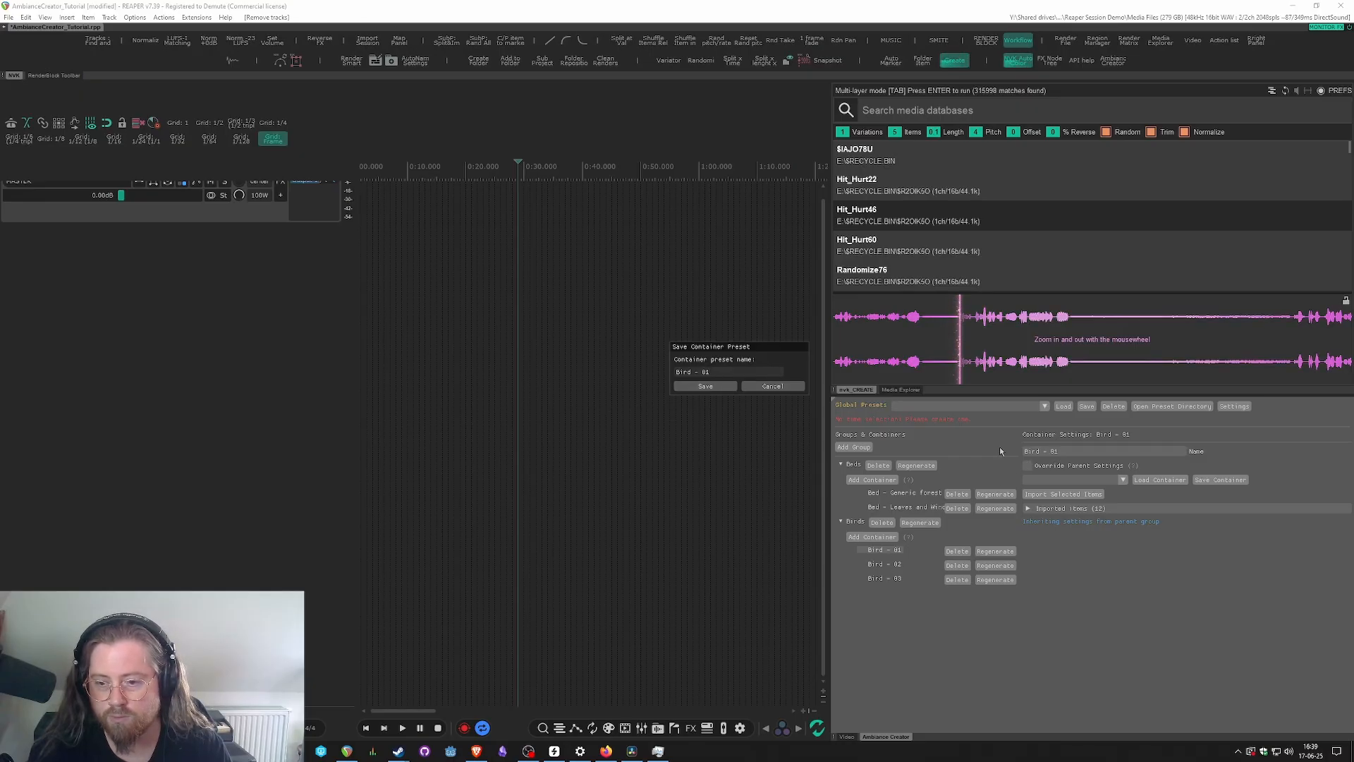
click(706, 386)
click(881, 565)
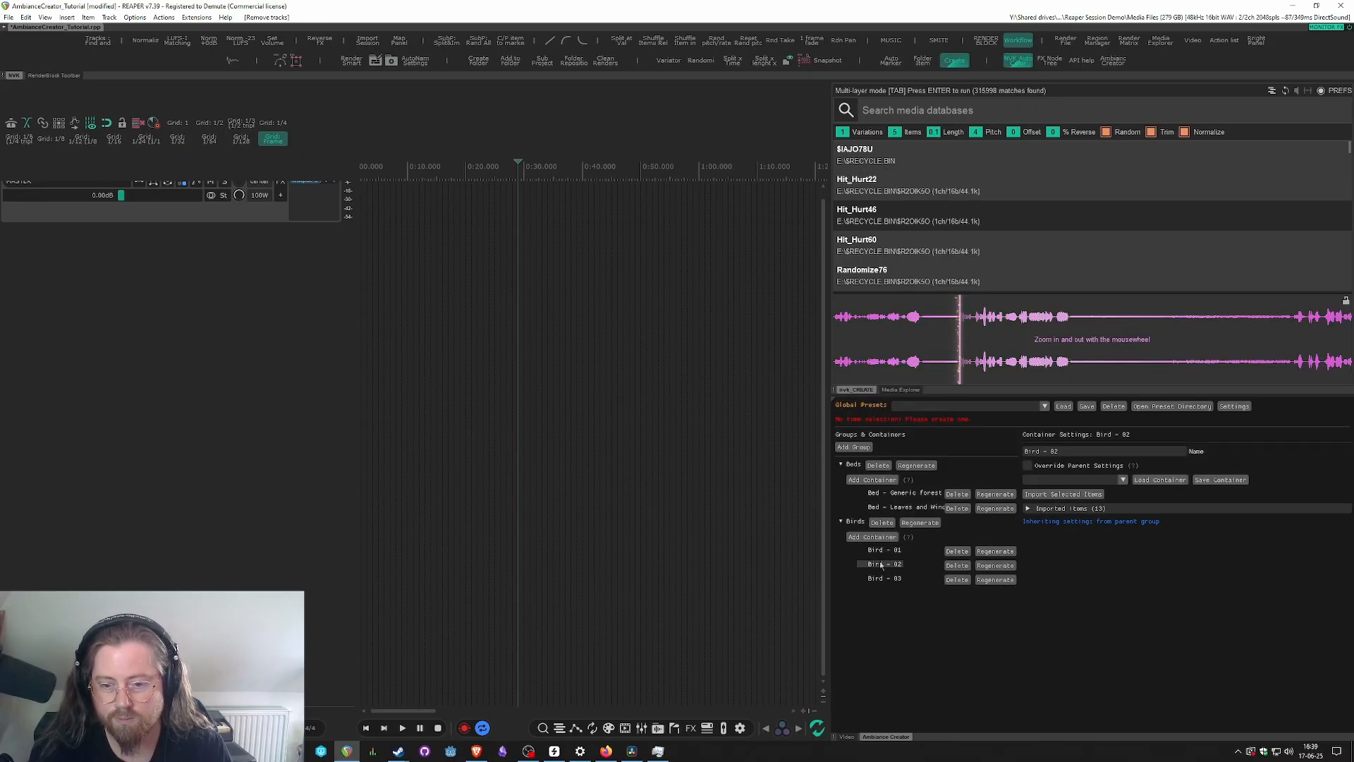
click(856, 446)
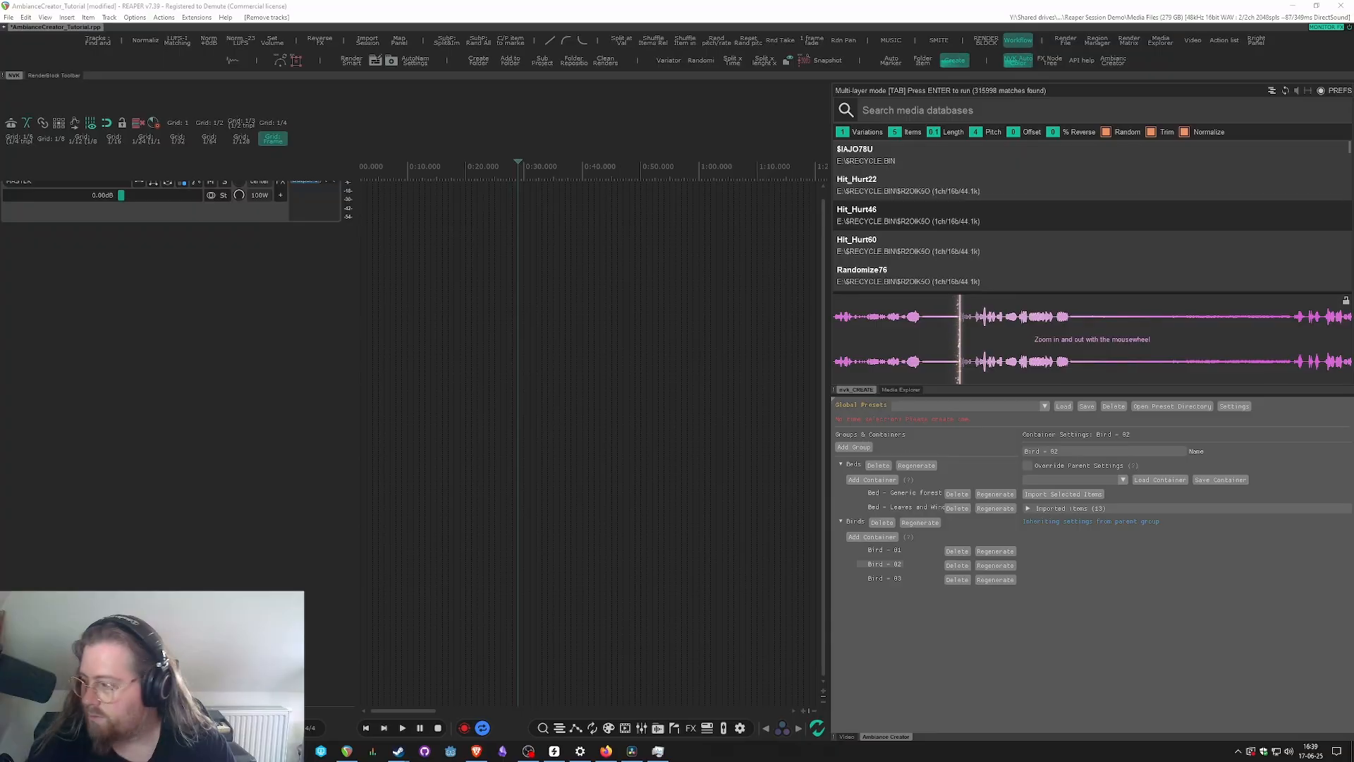
click(584, 551)
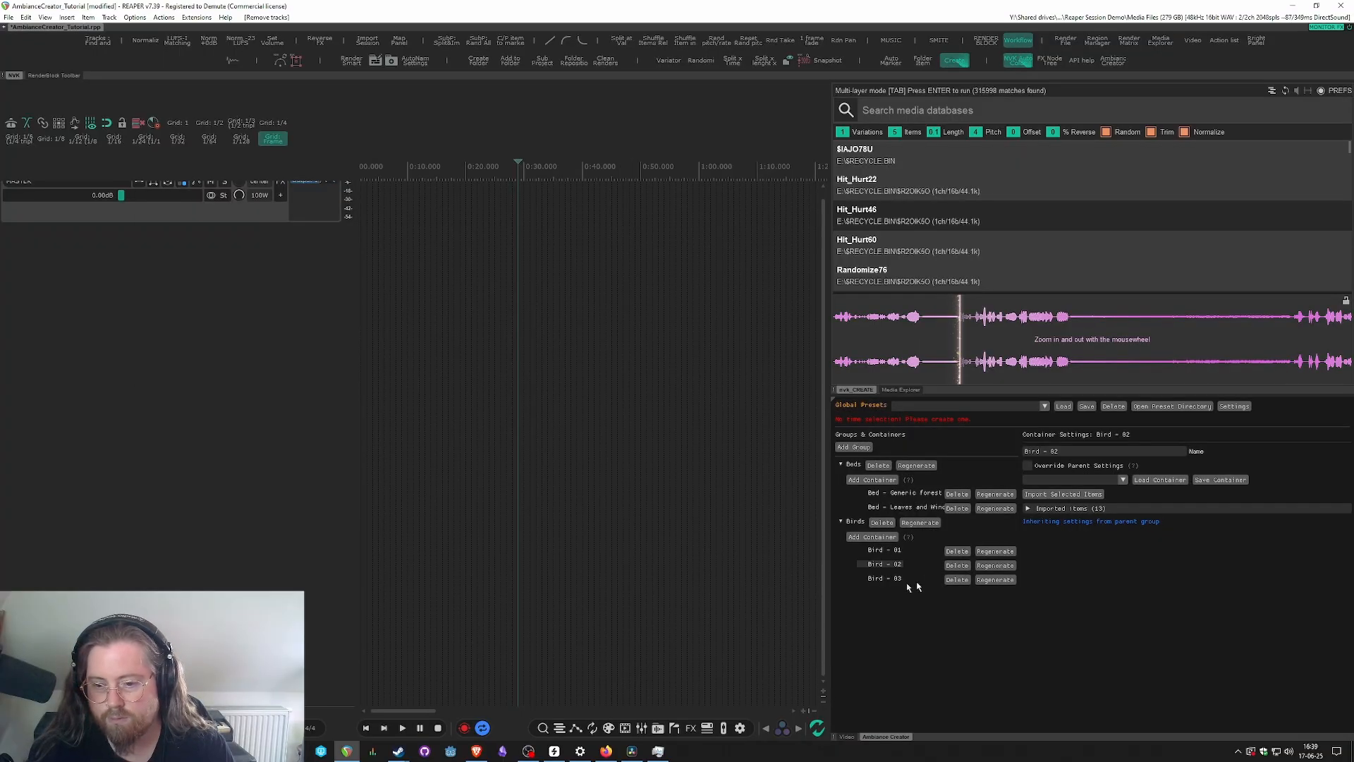
click(879, 579)
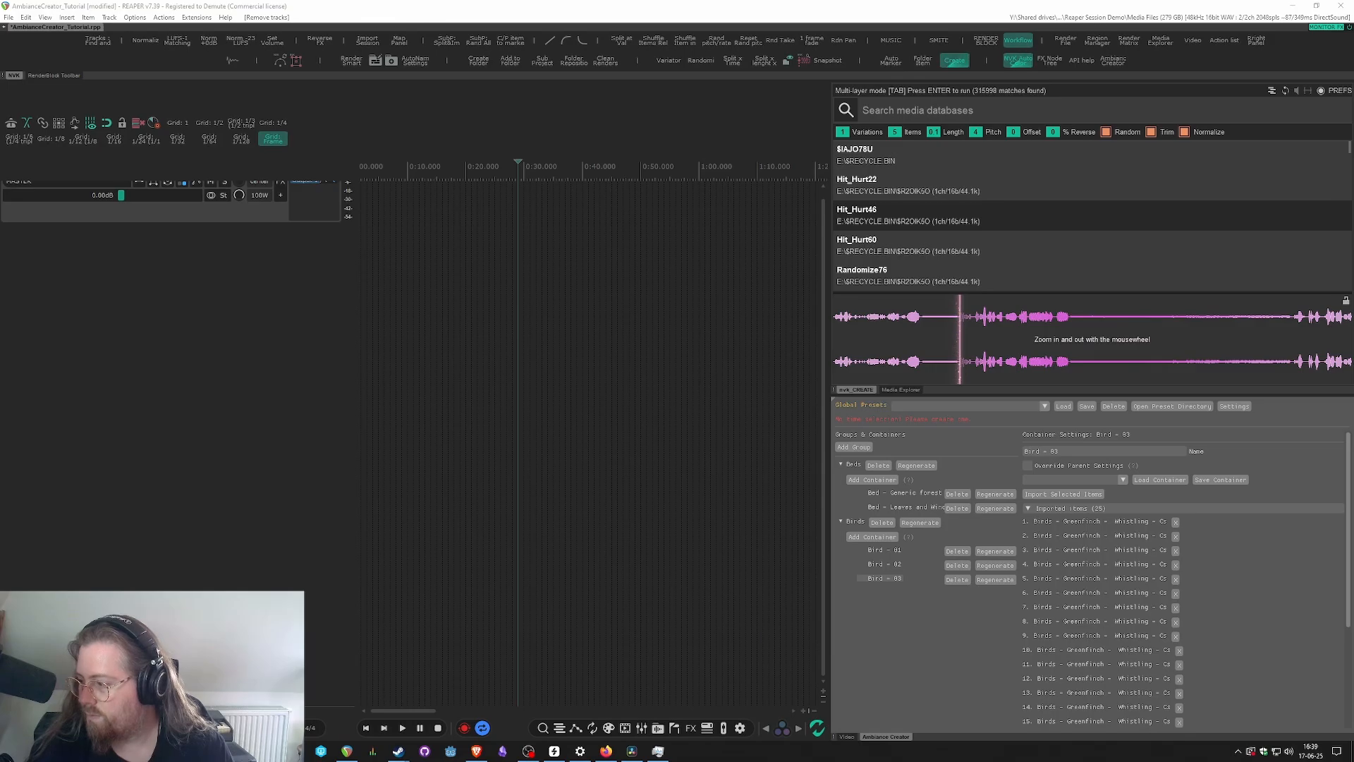
- Save the "Bed - Generic forest" and "Bed - Leaves and Wind" containers as container presets, then reselect "Bed - Generic forest"
click(907, 493)
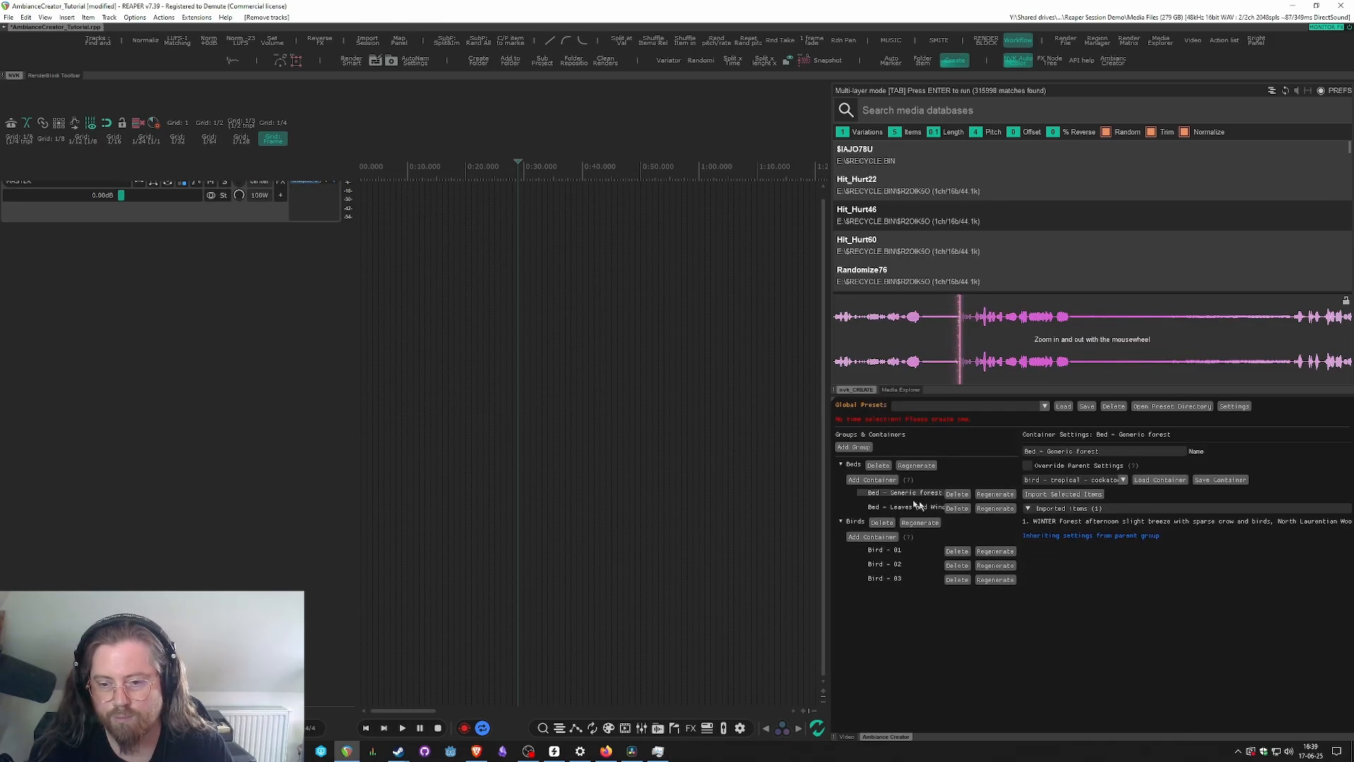
click(1221, 480)
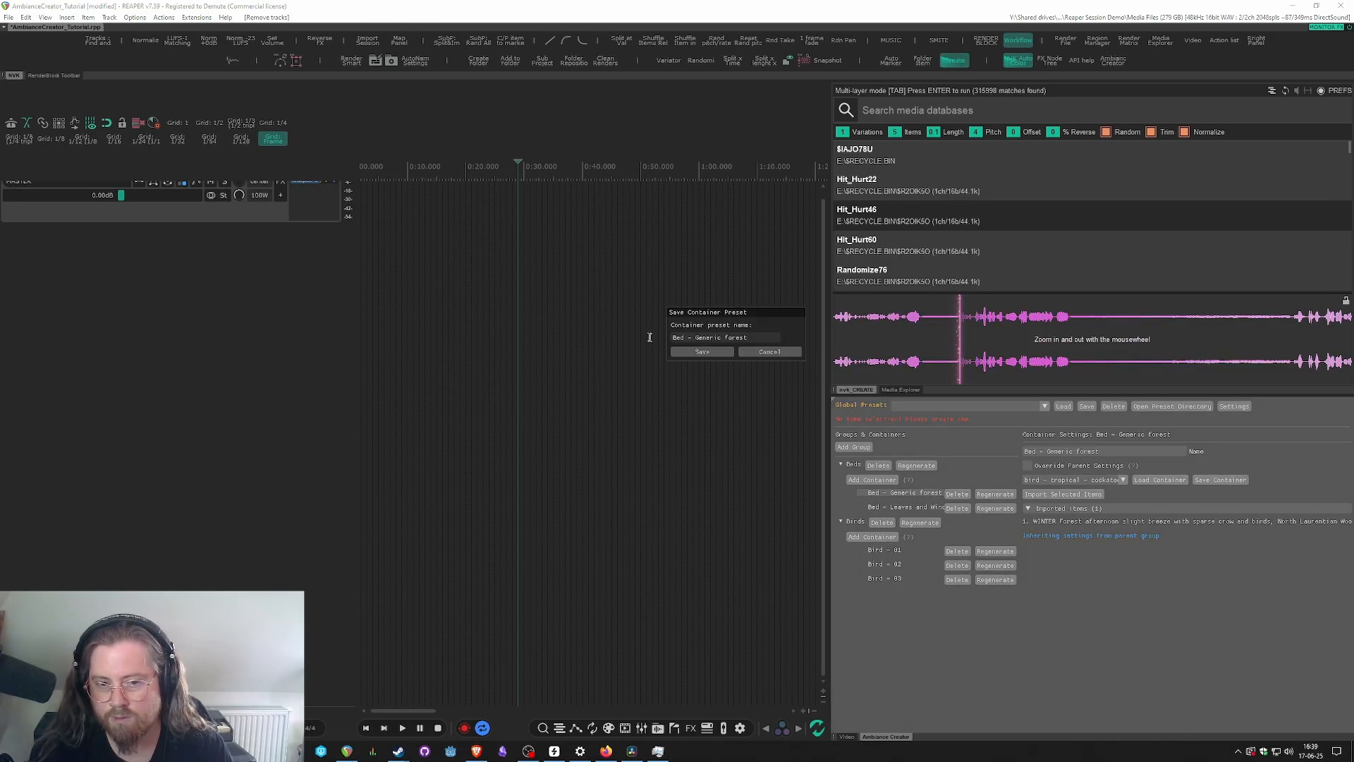
click(702, 351)
click(910, 507)
click(1221, 479)
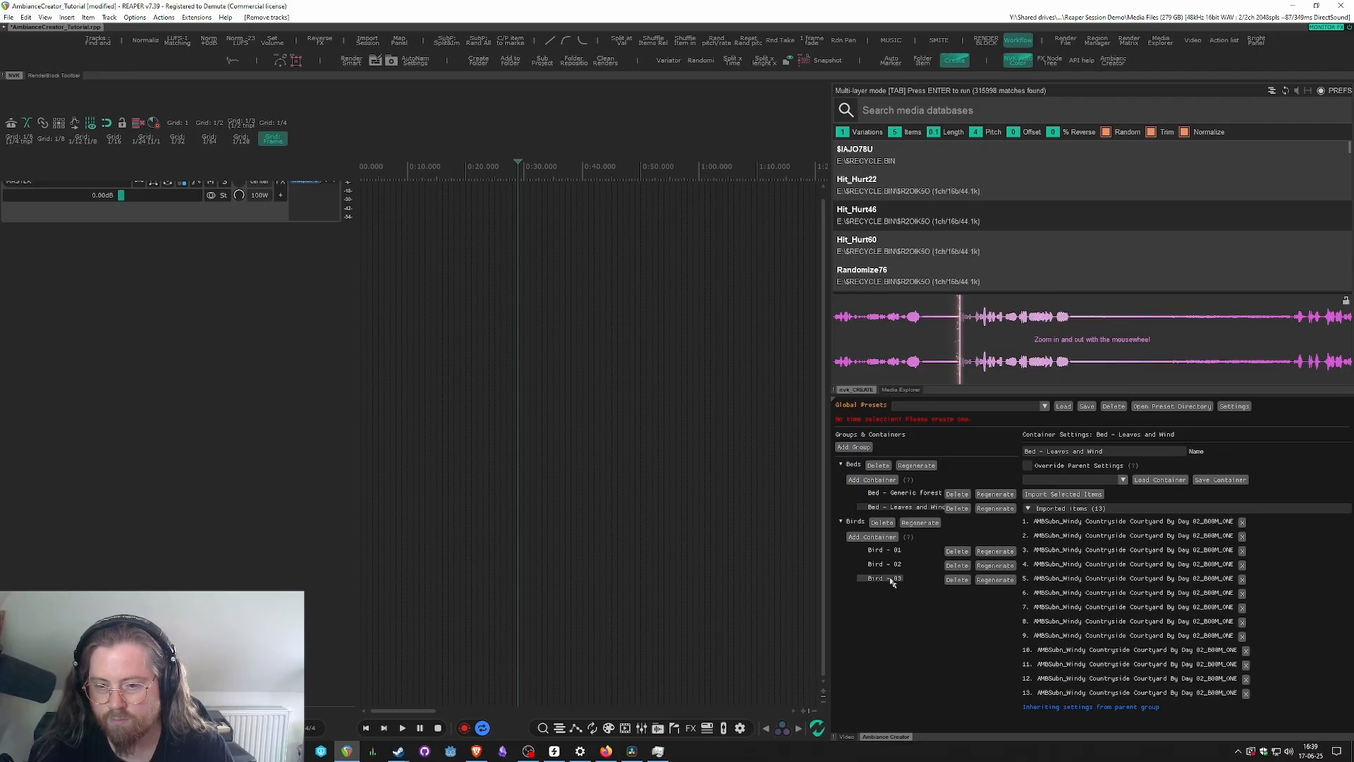
click(904, 494)
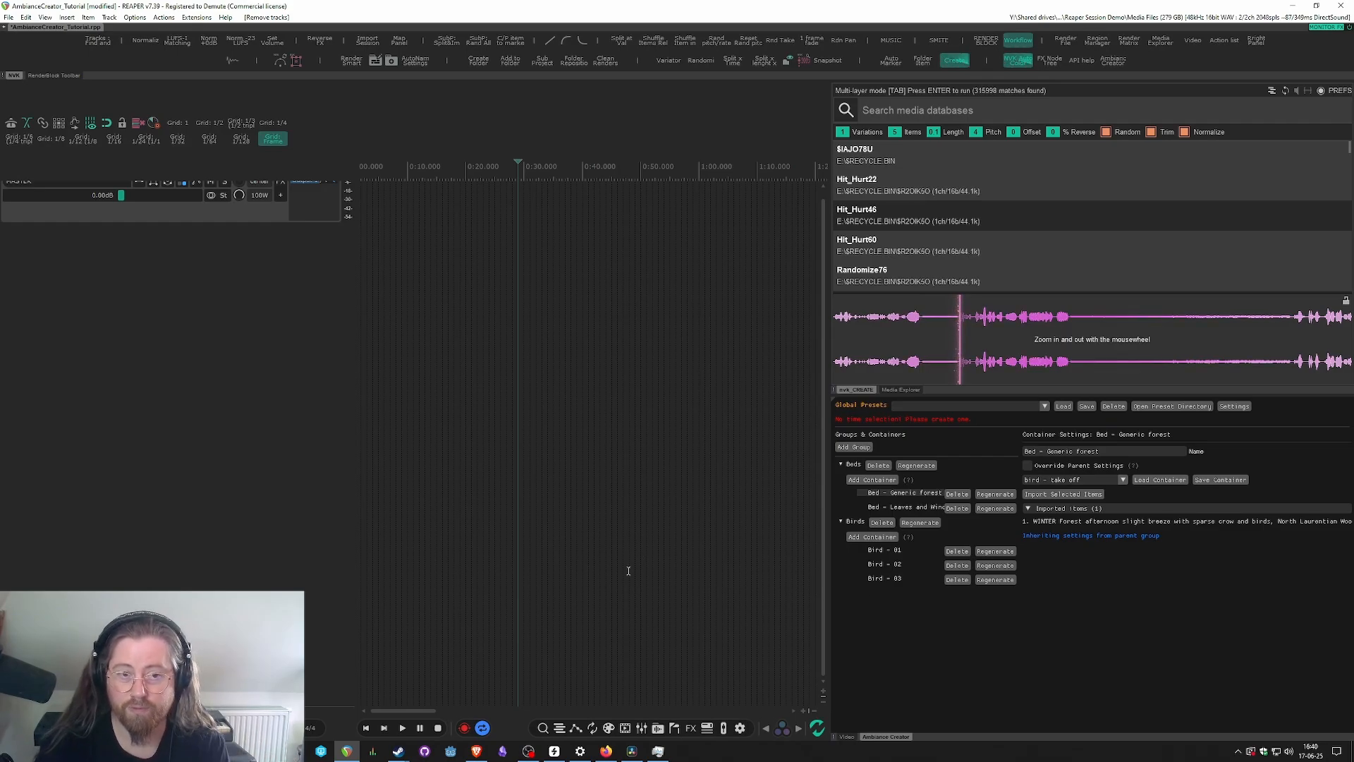
- Open the Ambiance Creator settings, bring the window into view and examine the full Media Item Directory path
click(1234, 407)
drag(888, 265, 682, 300)
click(635, 299)
click(683, 300)
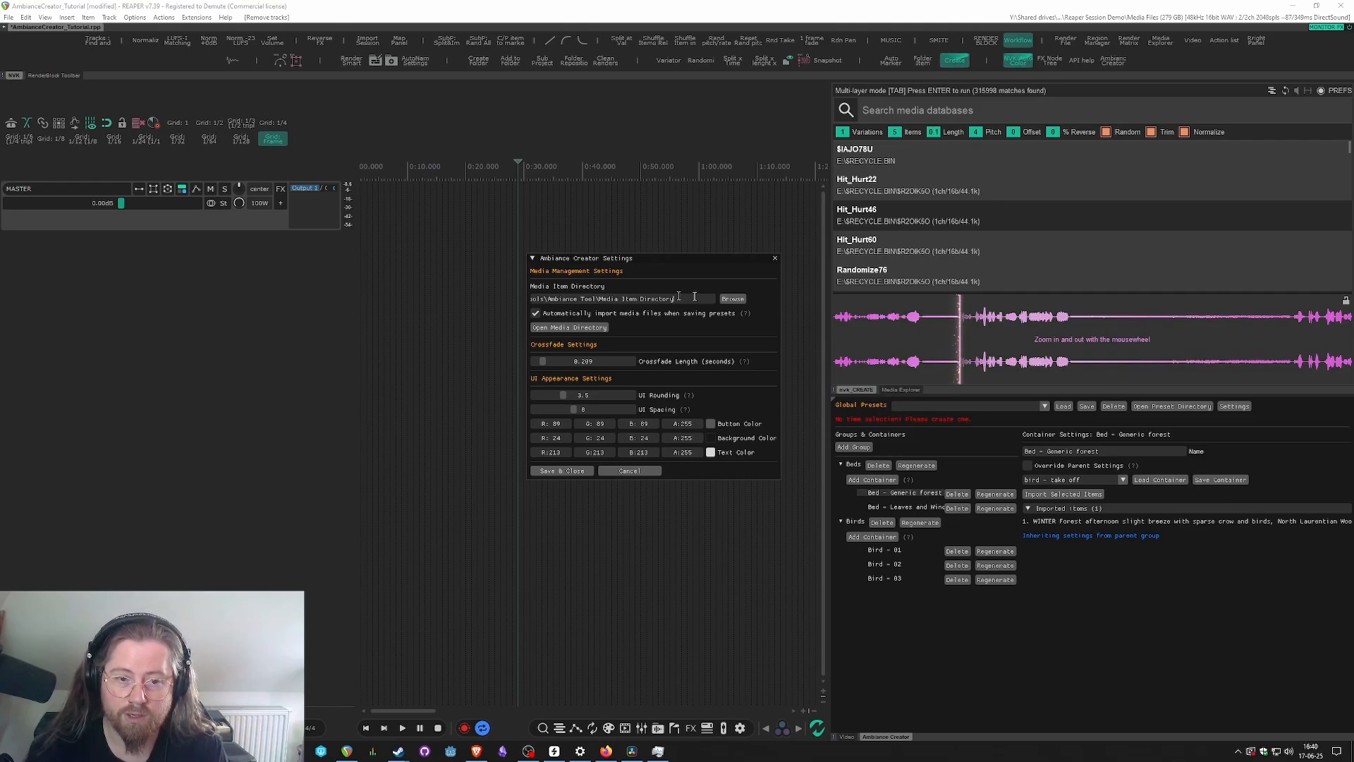
drag(695, 299, 533, 295)
click(644, 310)
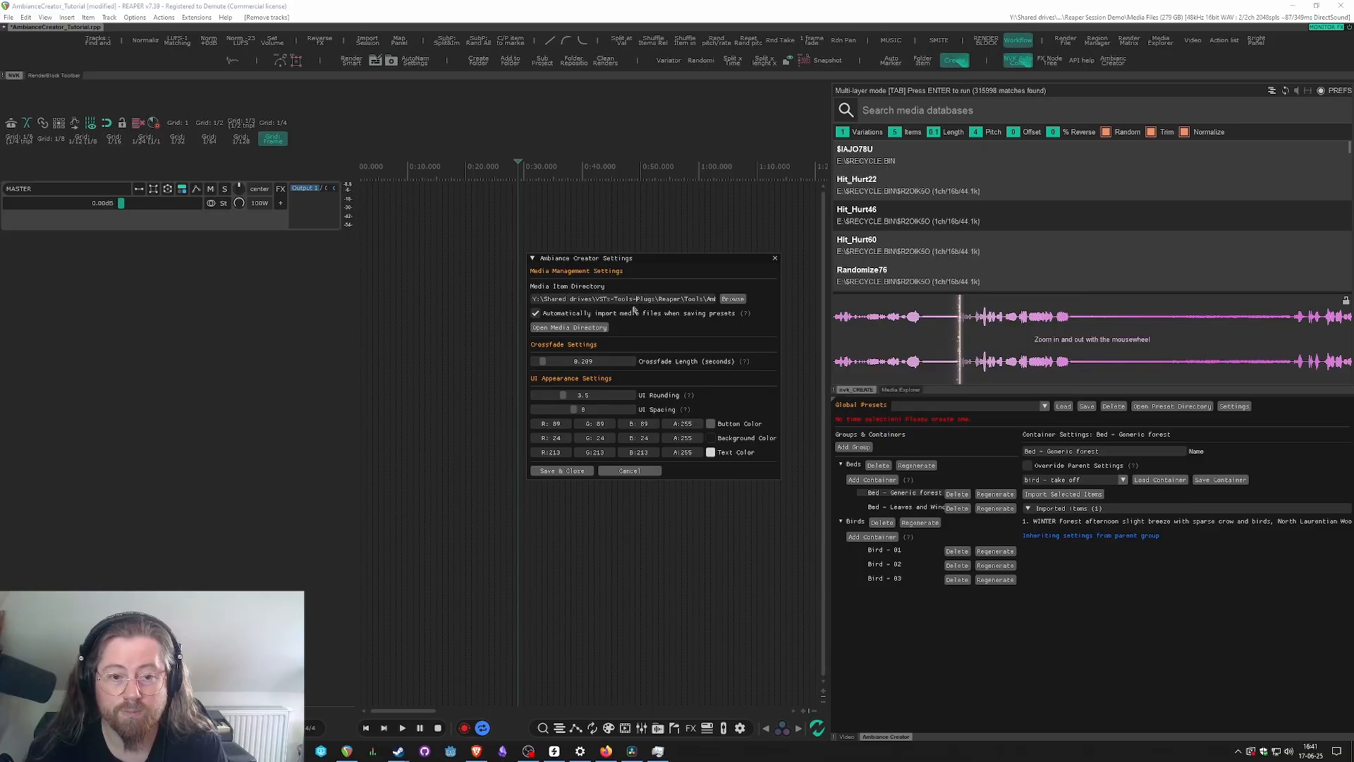
drag(567, 299, 611, 299)
click(682, 299)
click(685, 299)
click(612, 299)
click(690, 302)
click(686, 299)
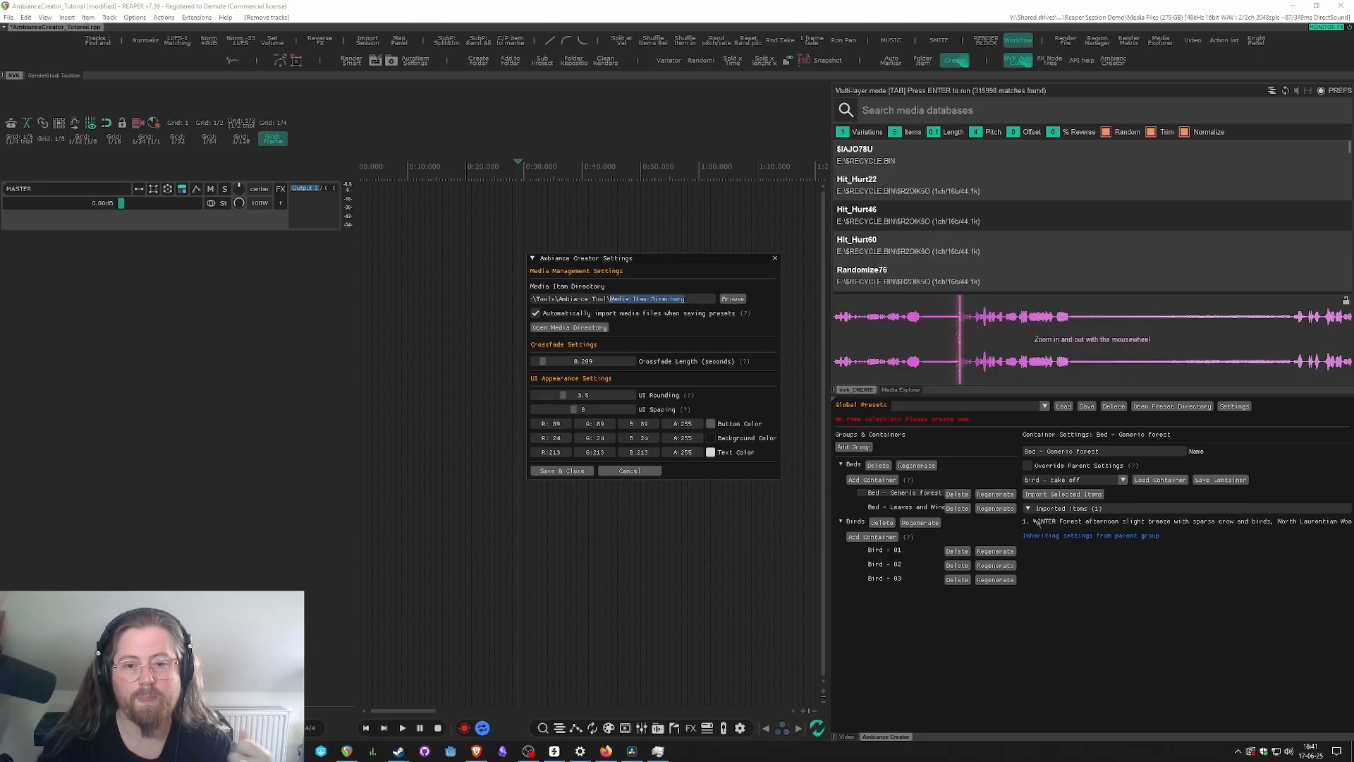
- Close the Ambiance Creator settings and compare the Beds group's default settings with those of the "Bed - Generic forest" container
click(774, 258)
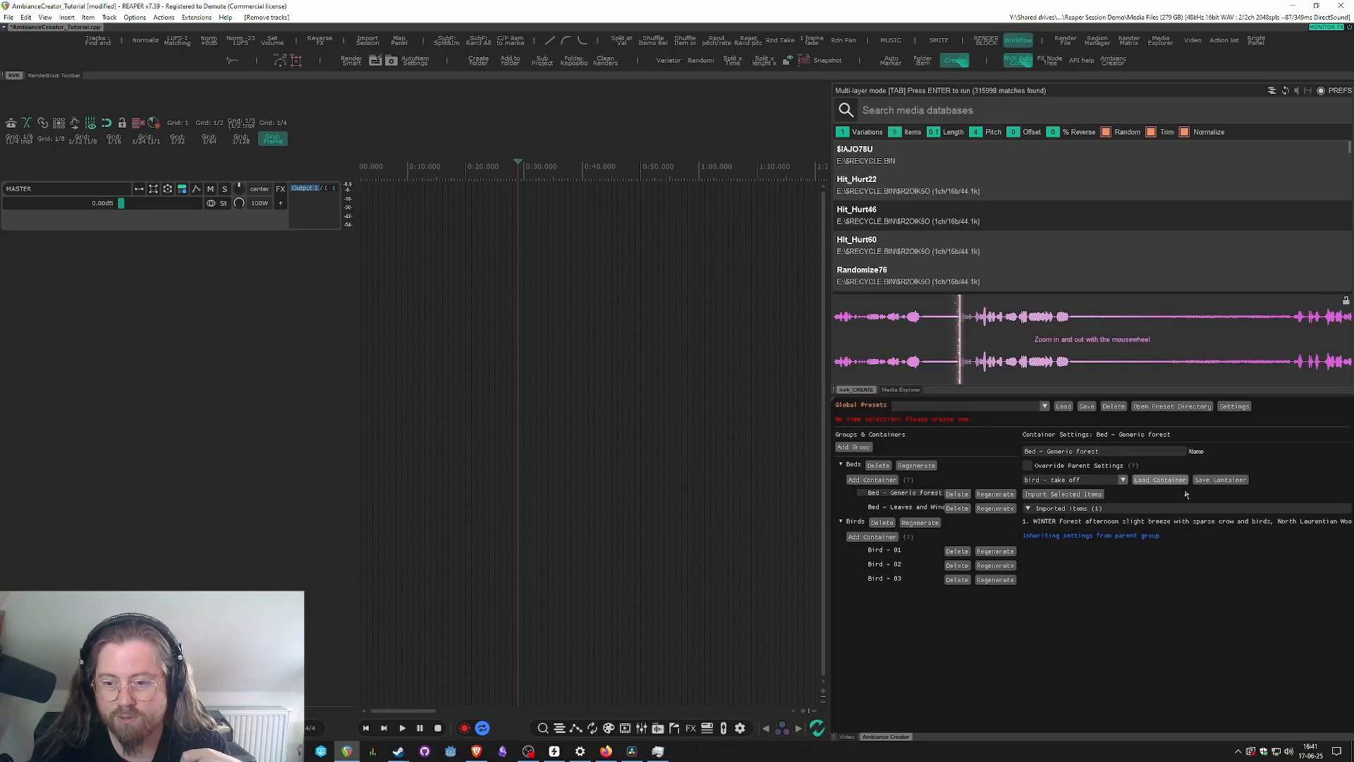
click(852, 465)
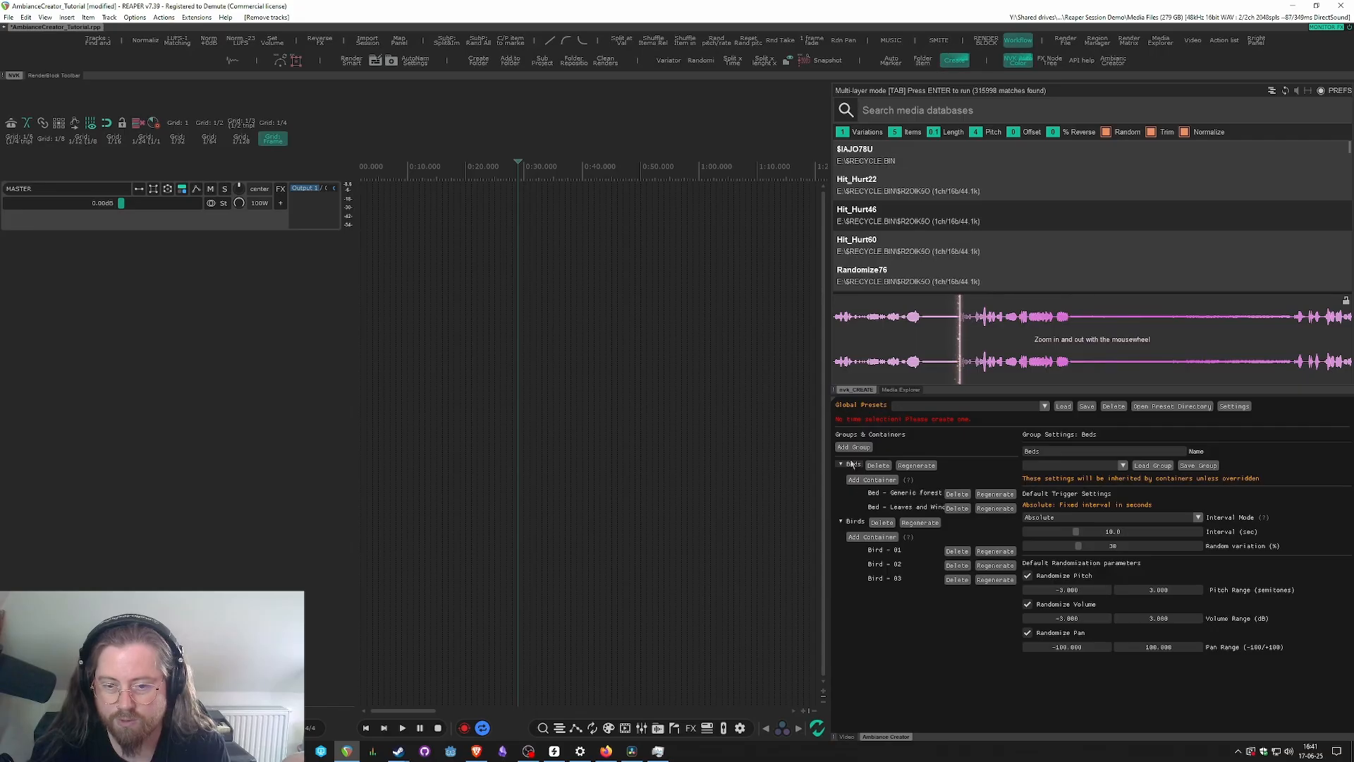
click(899, 494)
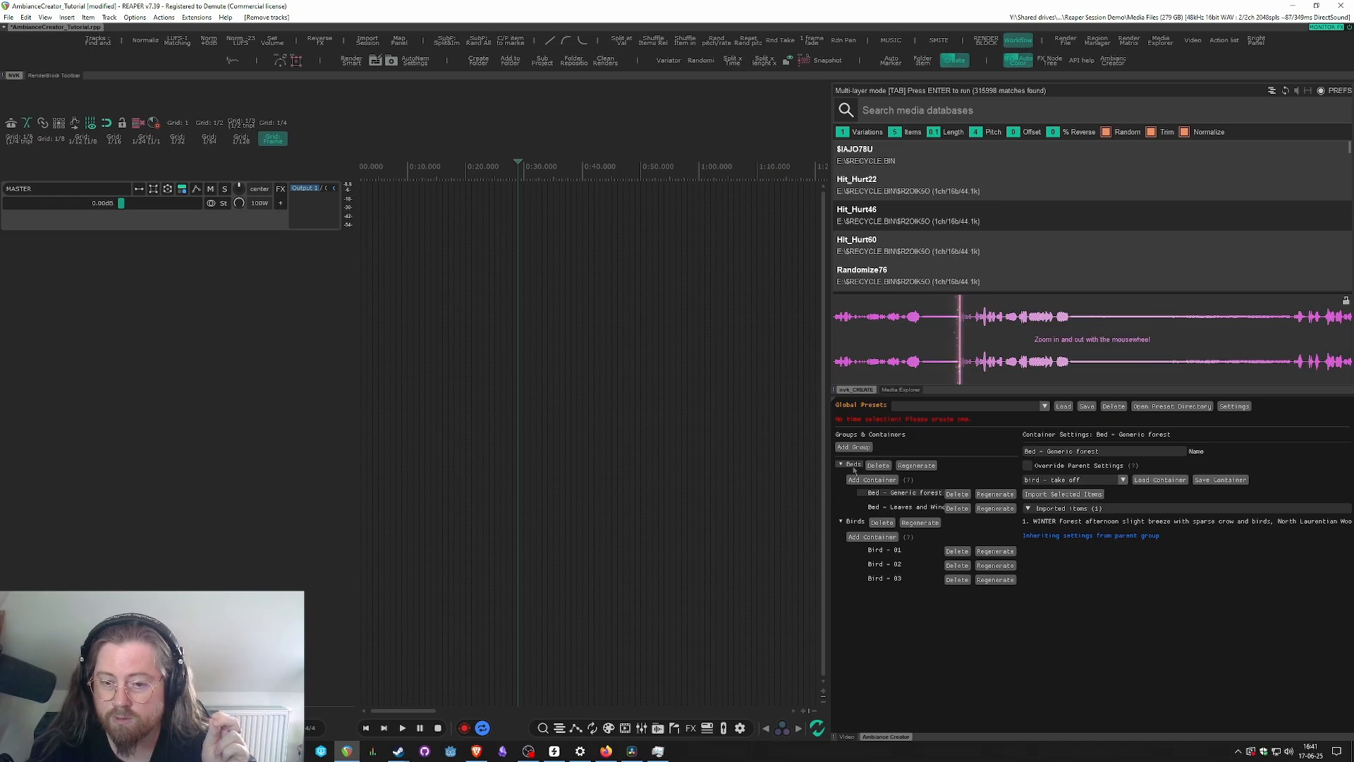
click(855, 466)
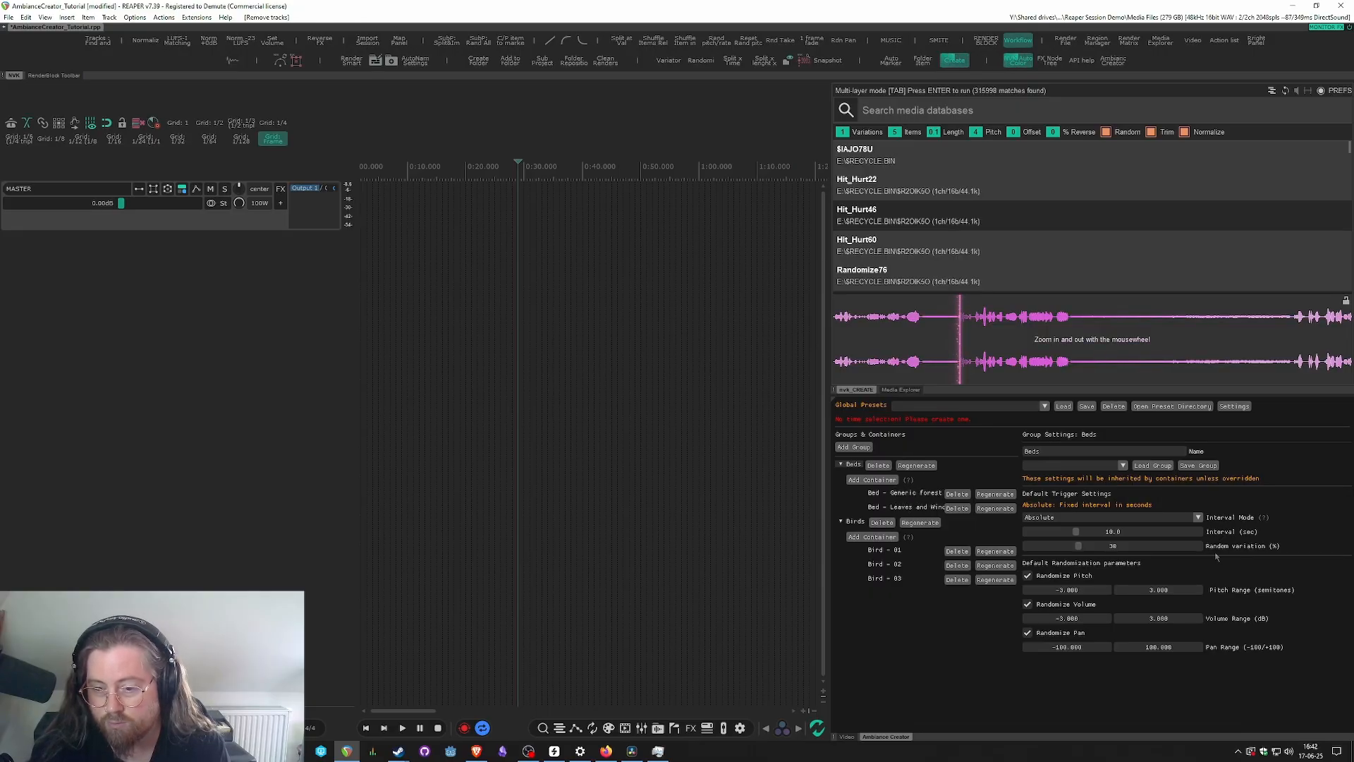
click(906, 508)
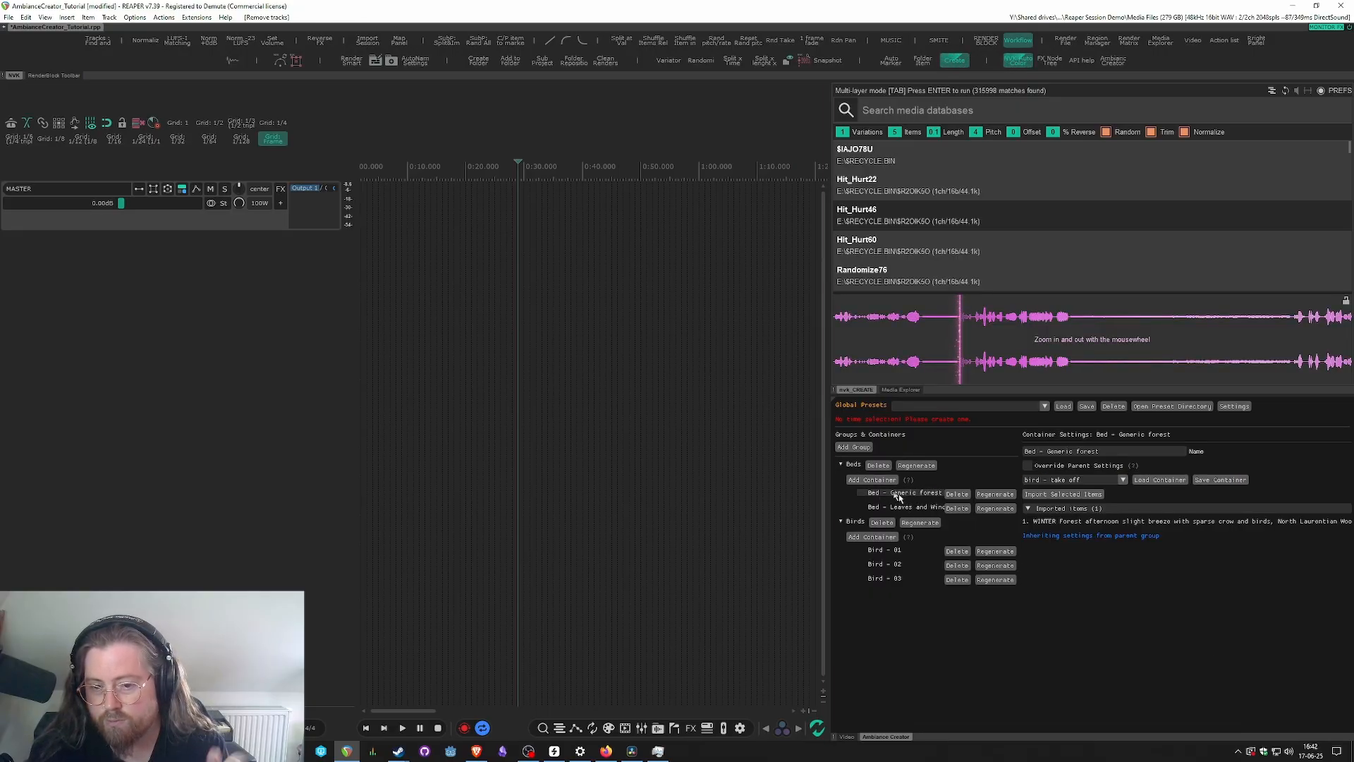
- Widen the Ambiance Creator area and override the parent settings for the "Bed - Generic forest" container
click(913, 493)
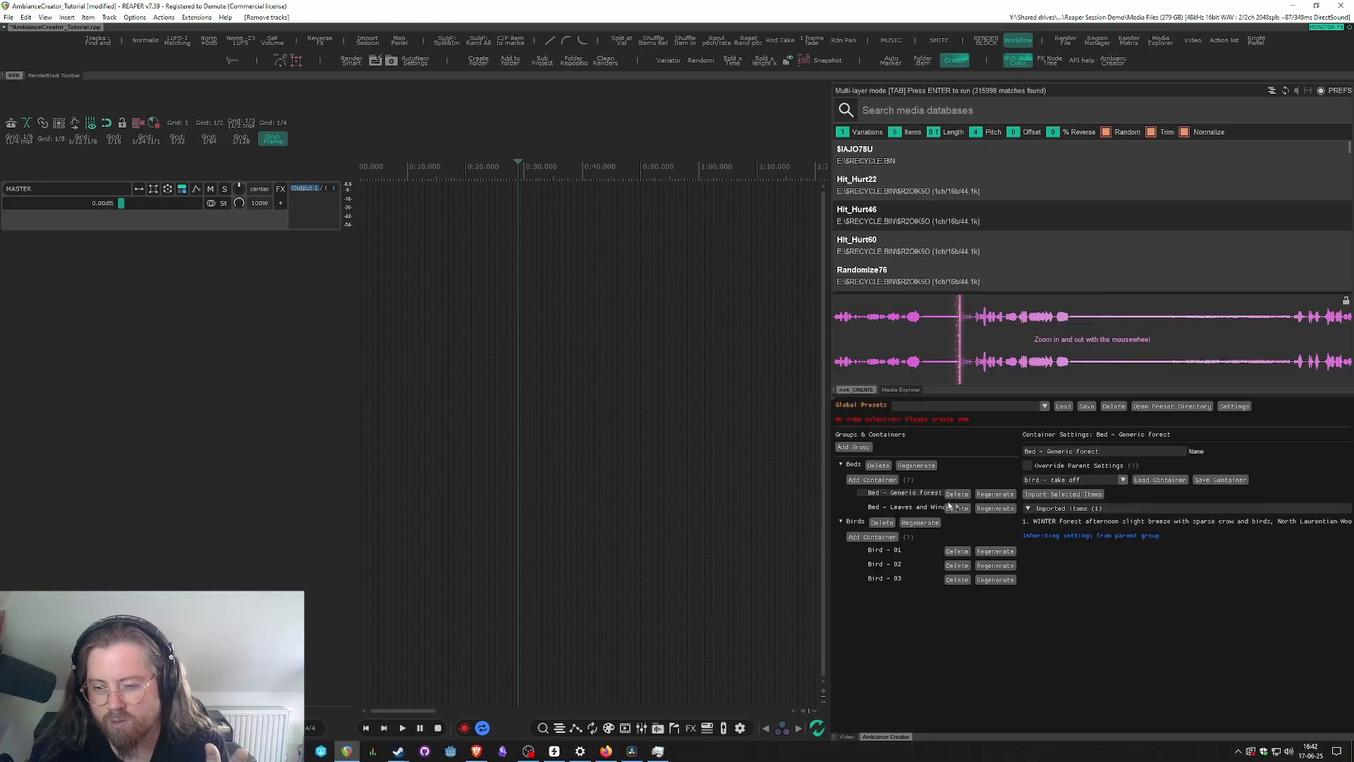
drag(820, 508, 771, 503)
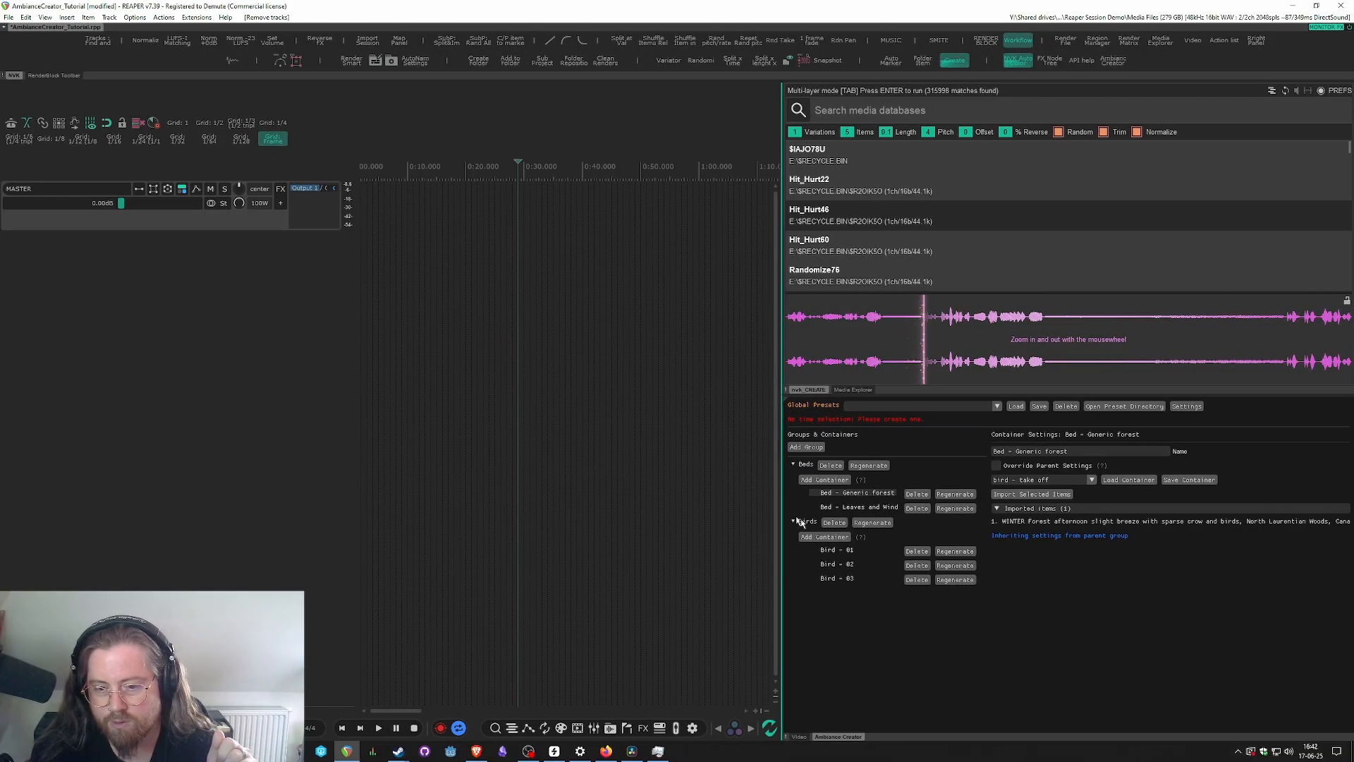
click(997, 466)
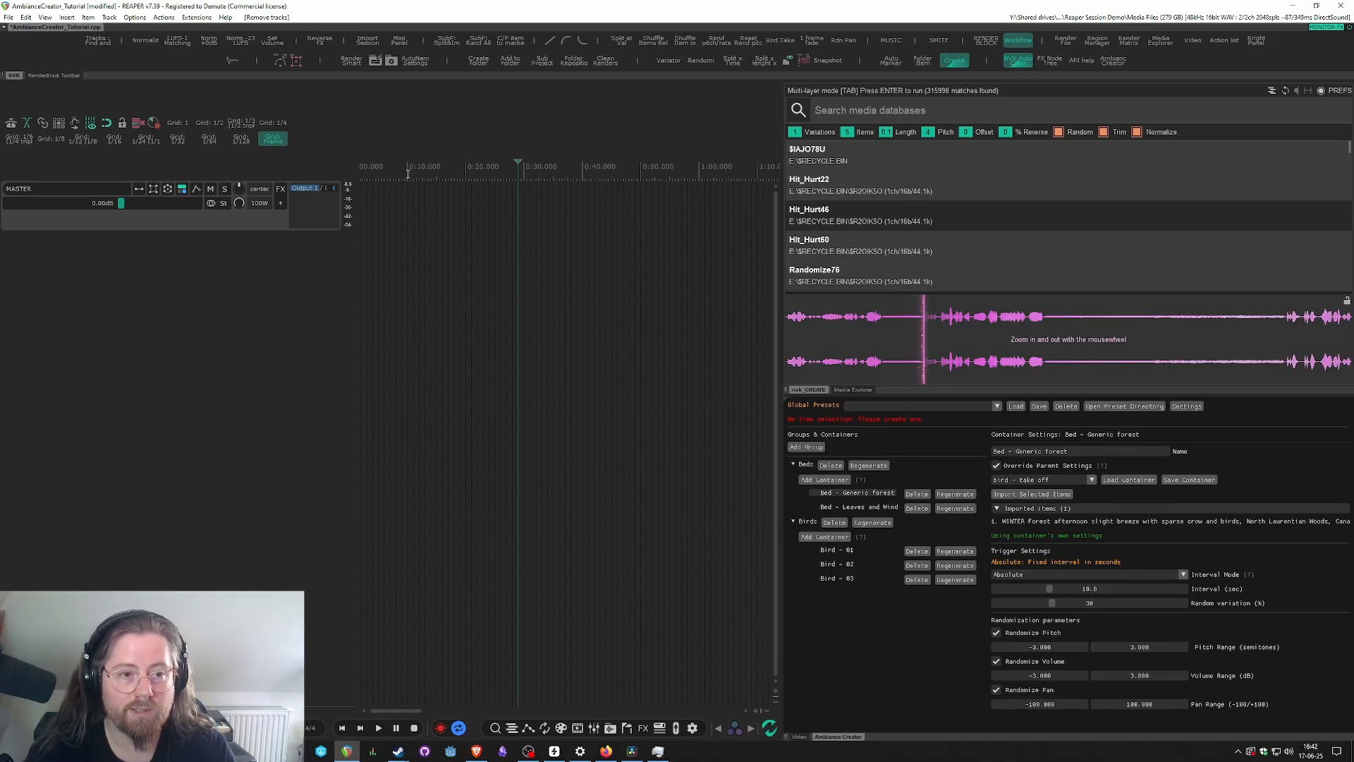
- Make a time selection from about 0:10 to 1:20, regenerate "Bed - Generic forest" and mark the gap between its two items
drag(408, 174, 649, 192)
scroll(691, 268, down, 3)
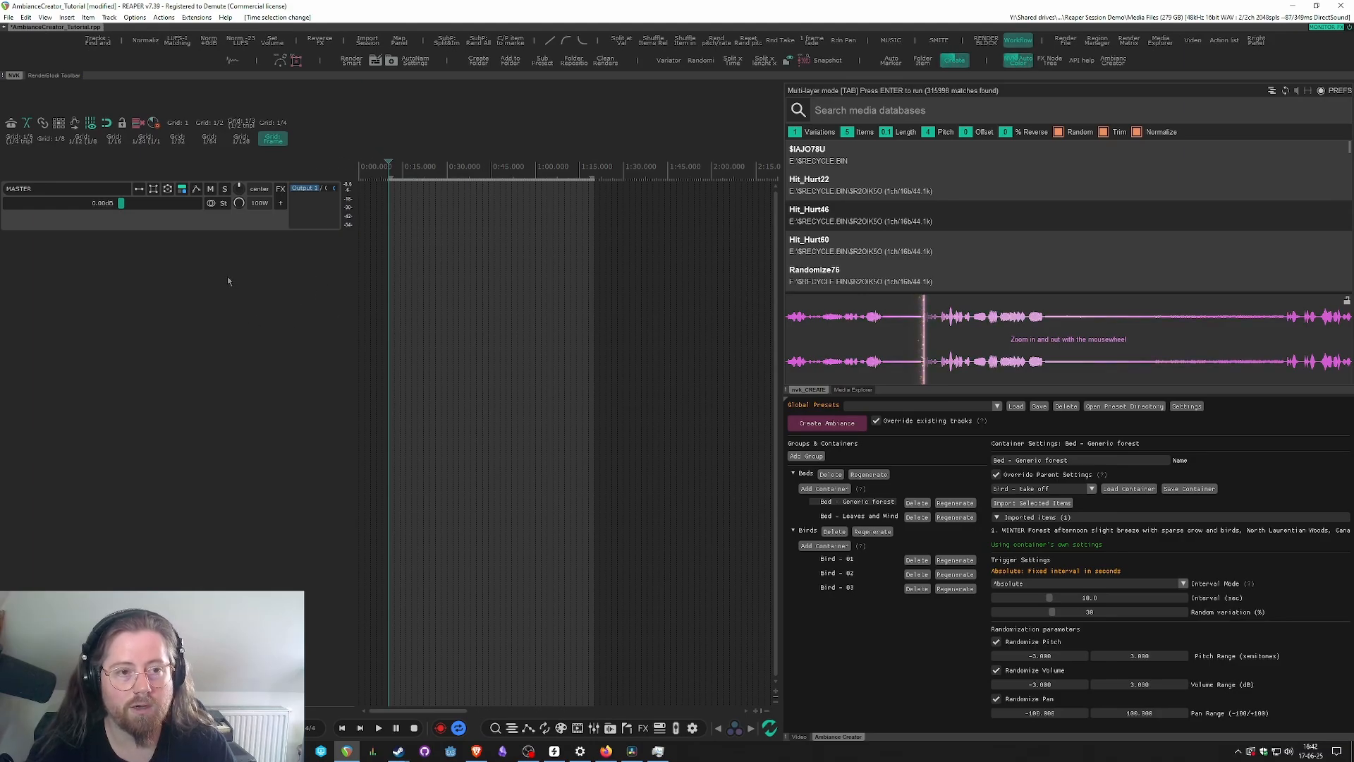
click(955, 503)
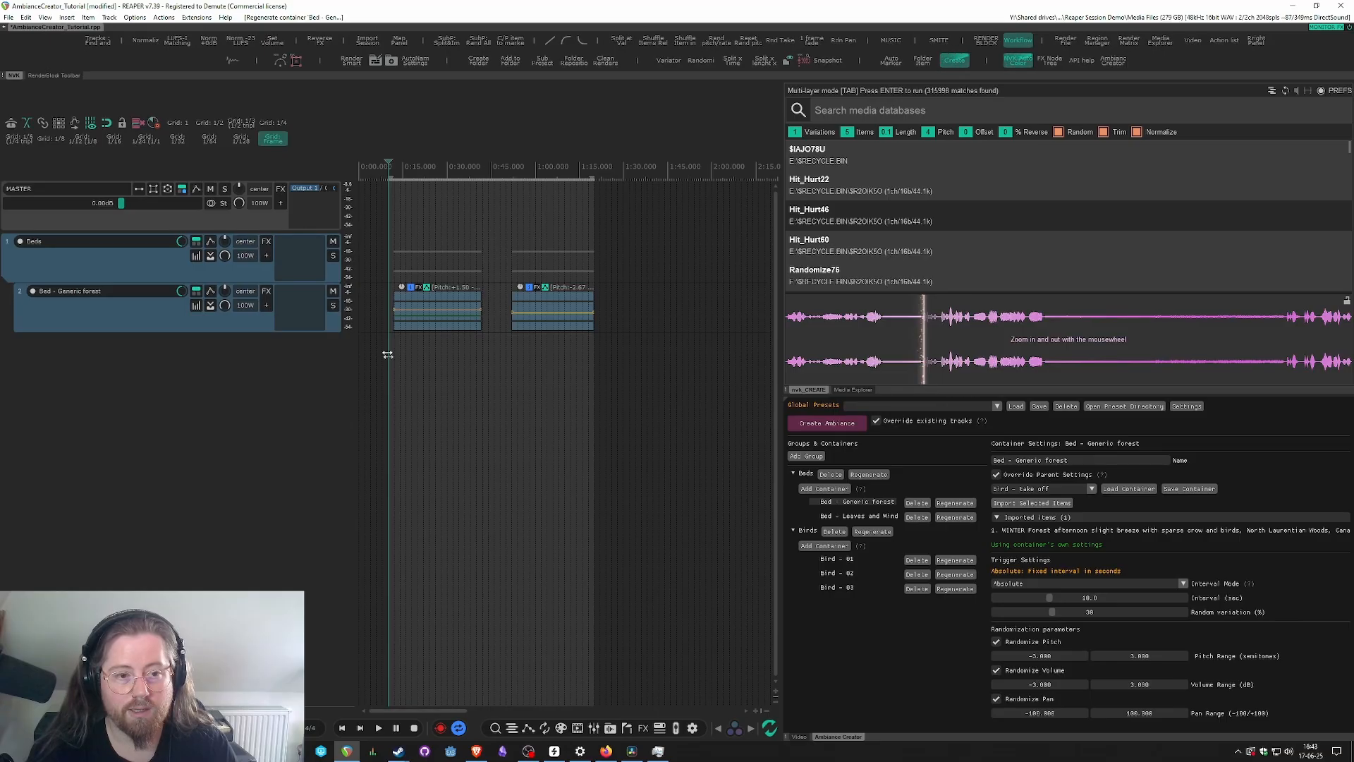
drag(407, 237, 551, 361)
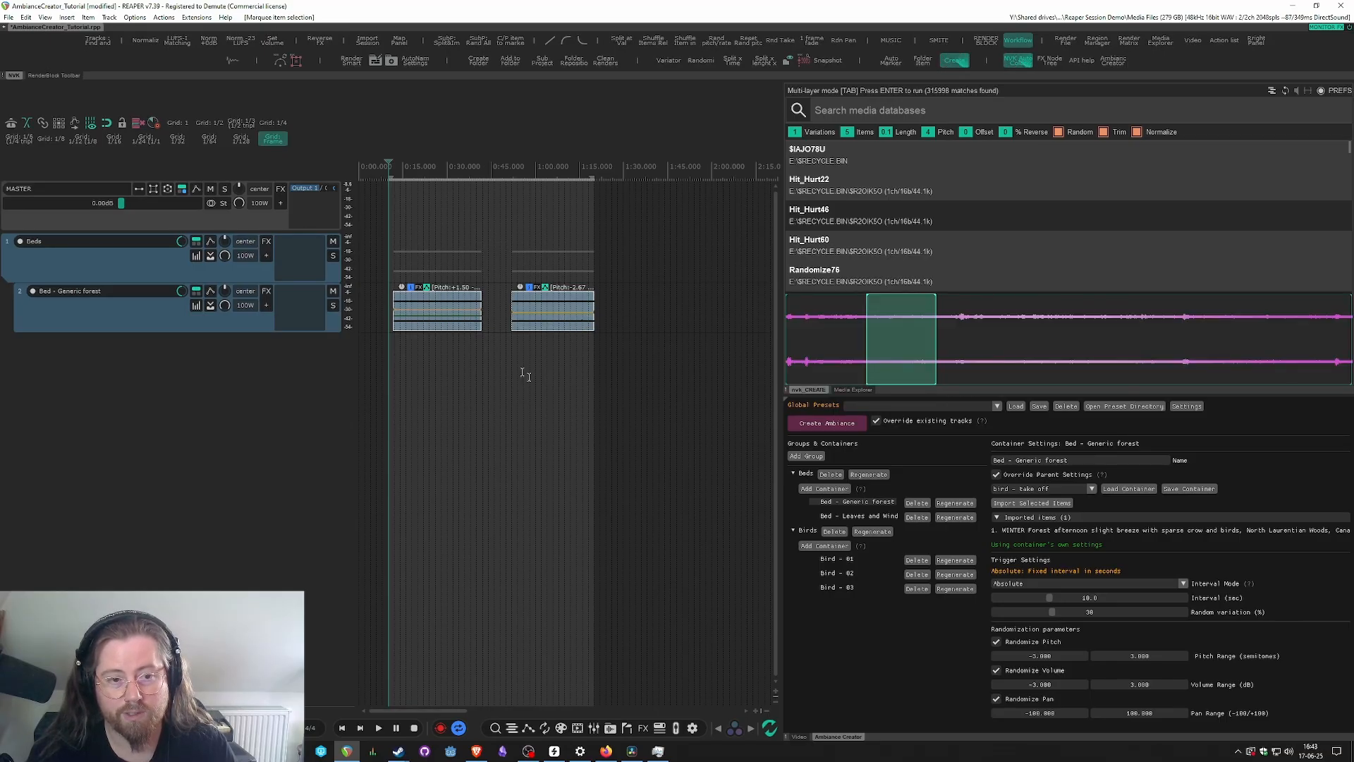
drag(479, 281, 506, 283)
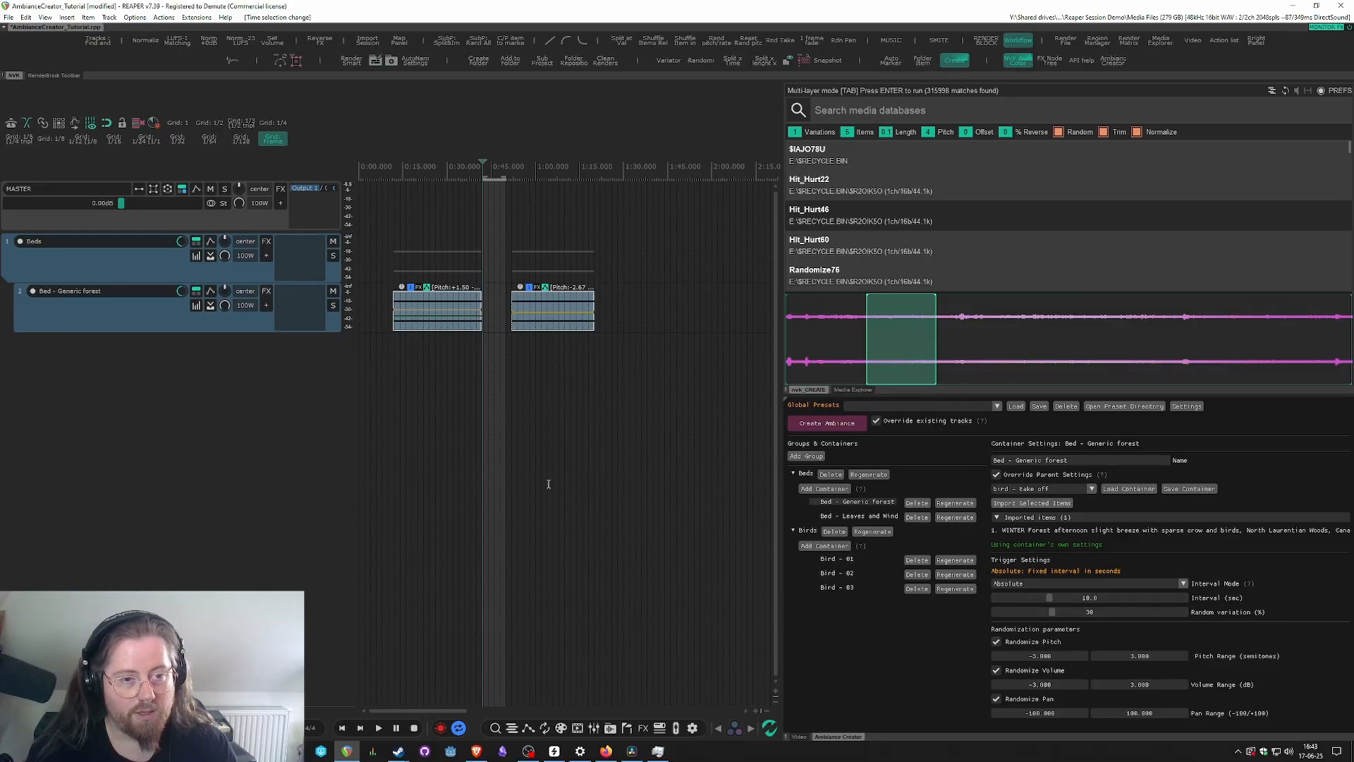
- Move the second bed item against the first and duplicate it repeatedly, then delete the Beds tracks
drag(537, 327, 502, 329)
double_click(514, 327)
key(ctrl+d)
key(ctrl+d)
key(ctrl+d)
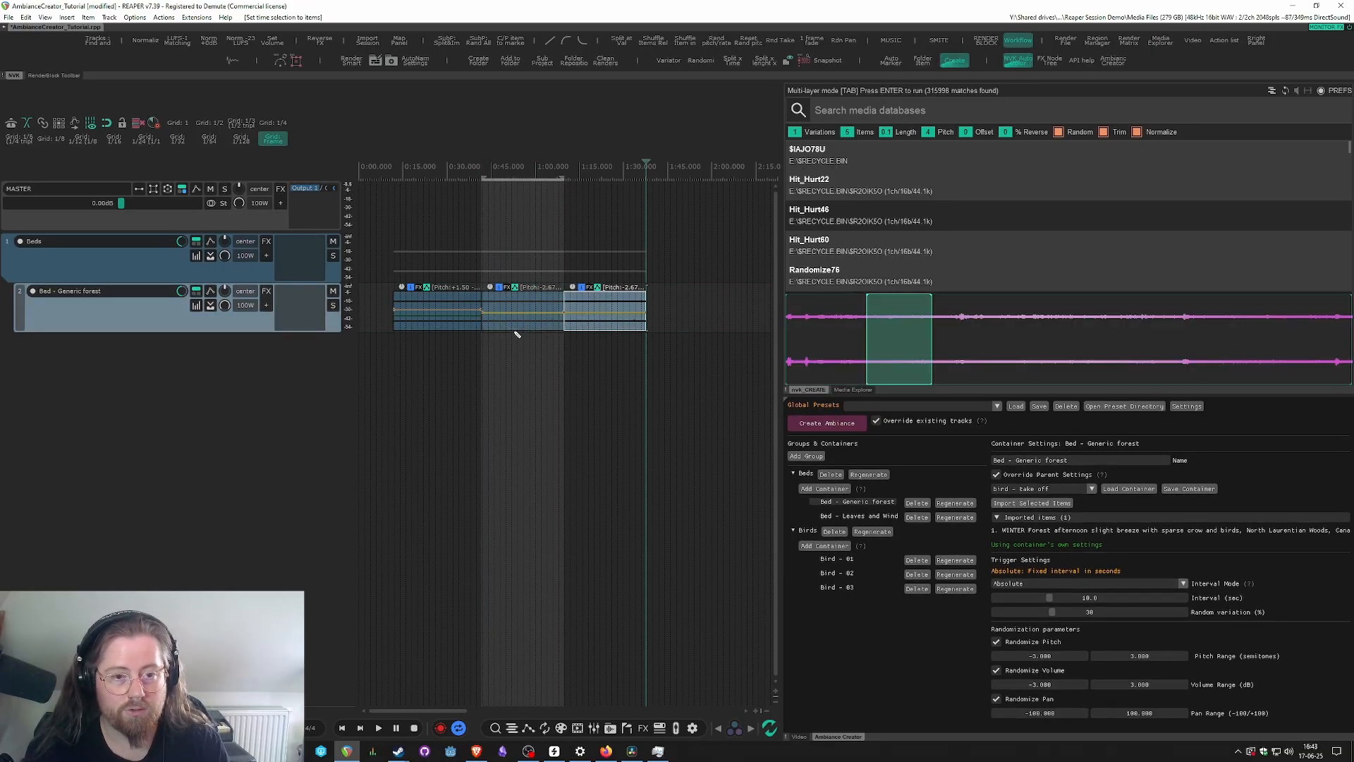
key(ctrl+d)
key(ctrl+d)
scroll(642, 421, down, 3)
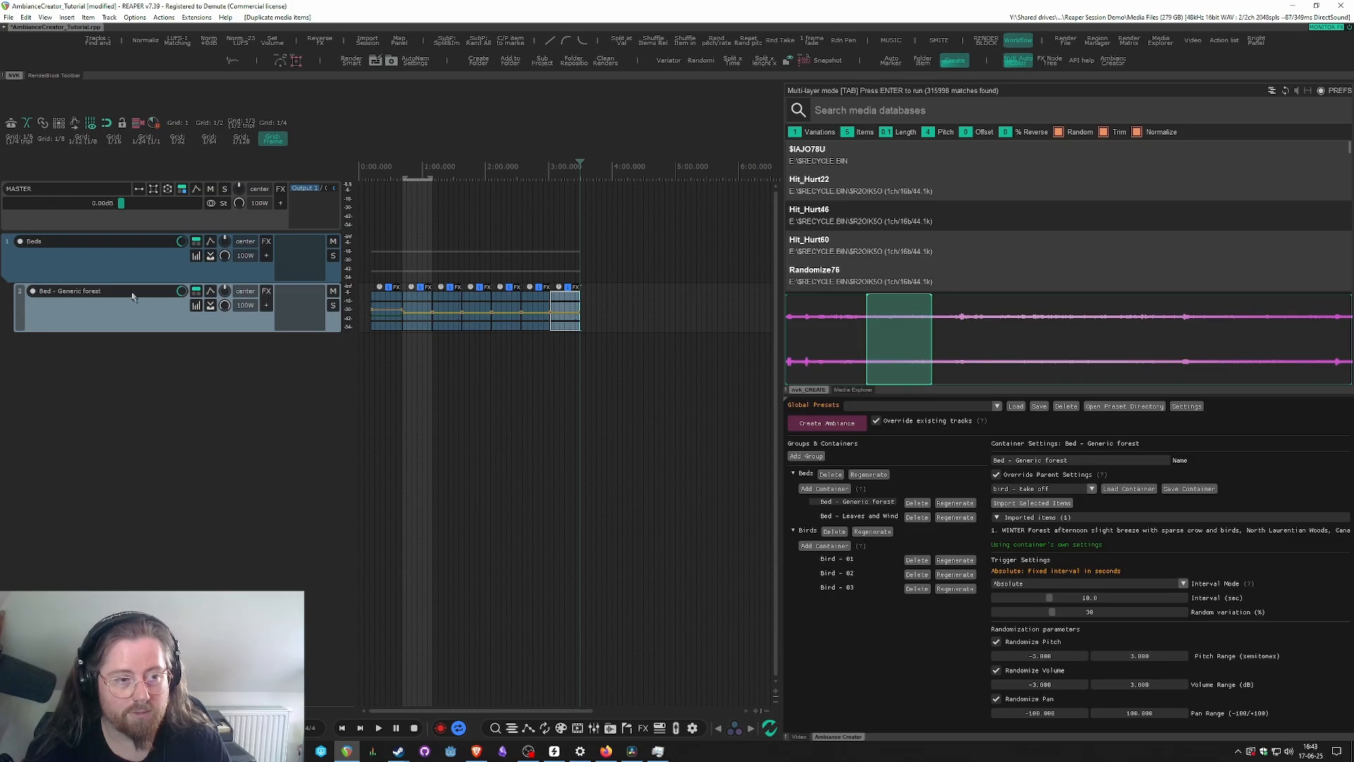
shift+click(107, 273)
key(Delete)
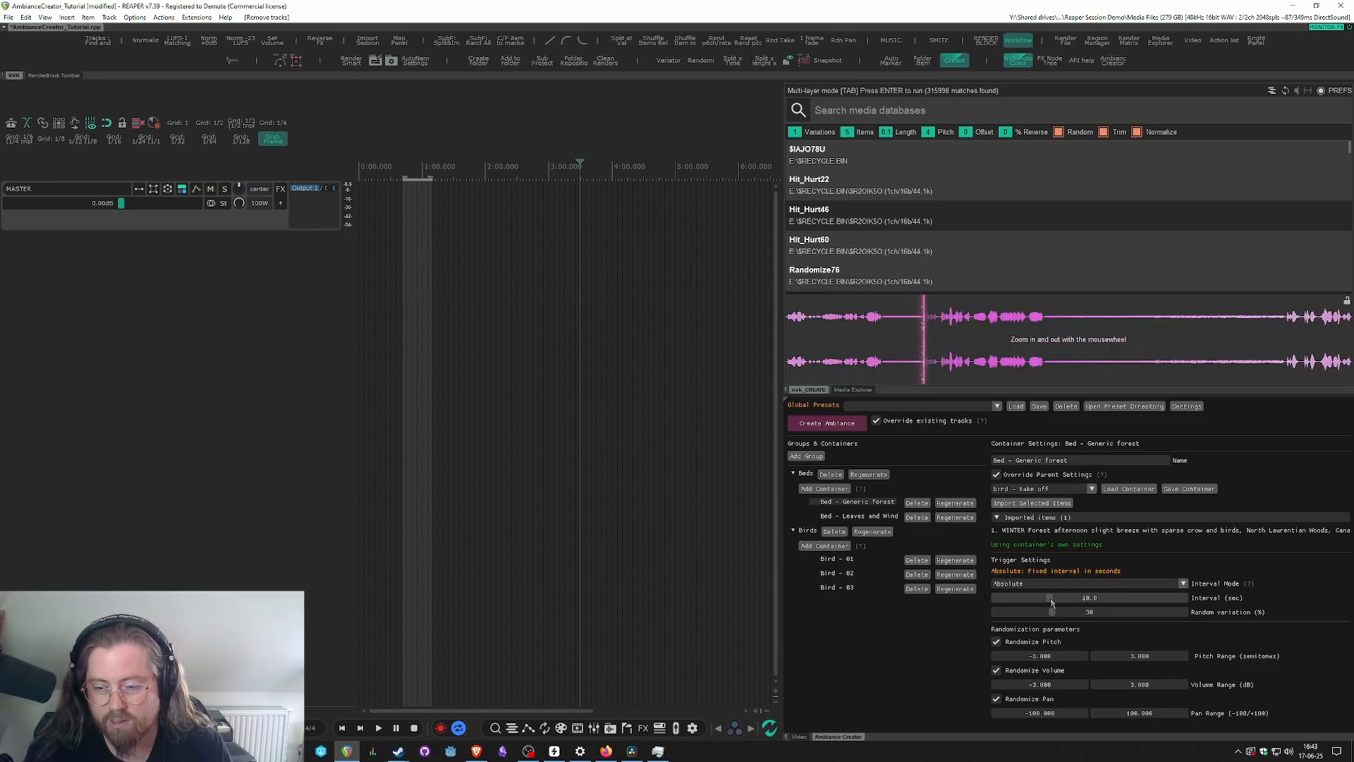
- Set the interval and random variation of "Bed - Generic forest" to 0 and make a time selection from about 1:00 to 5:00
drag(1051, 601, 925, 615)
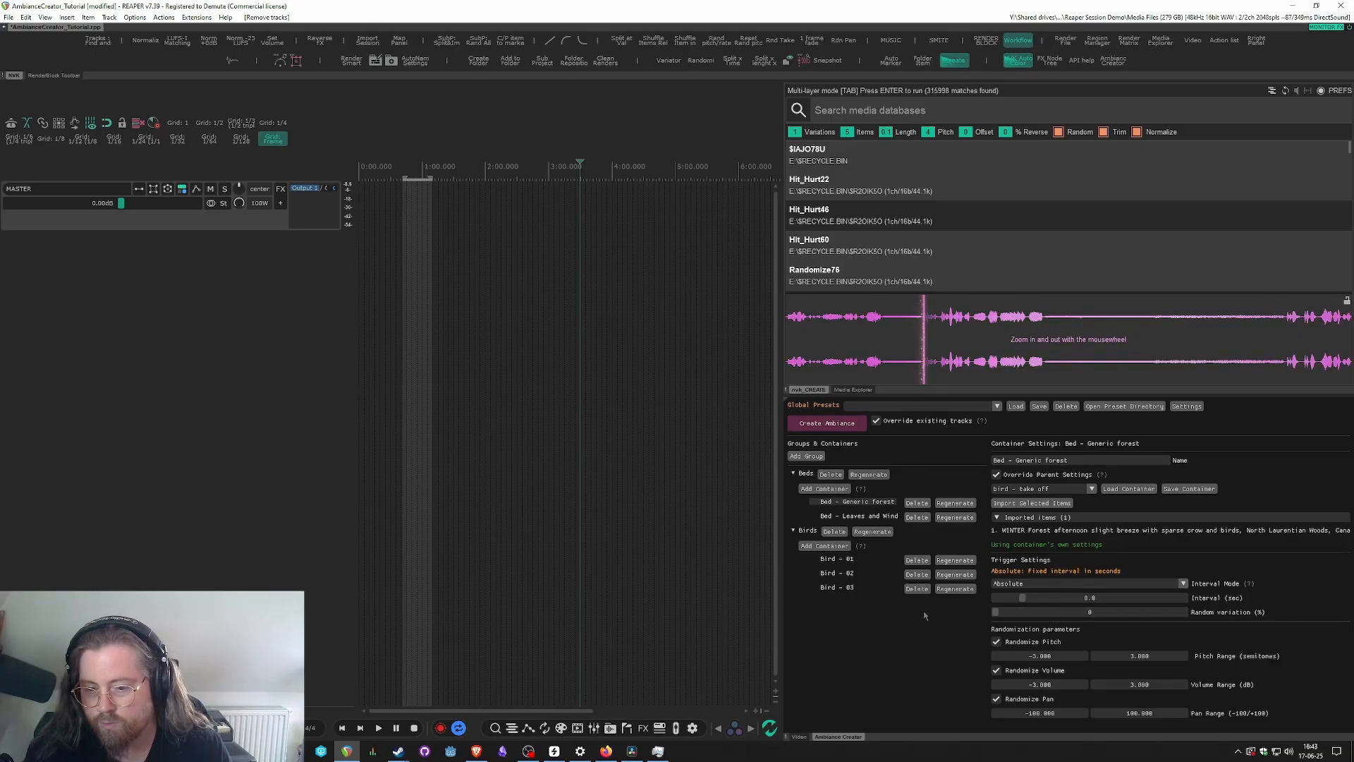
click(409, 264)
drag(423, 171, 675, 176)
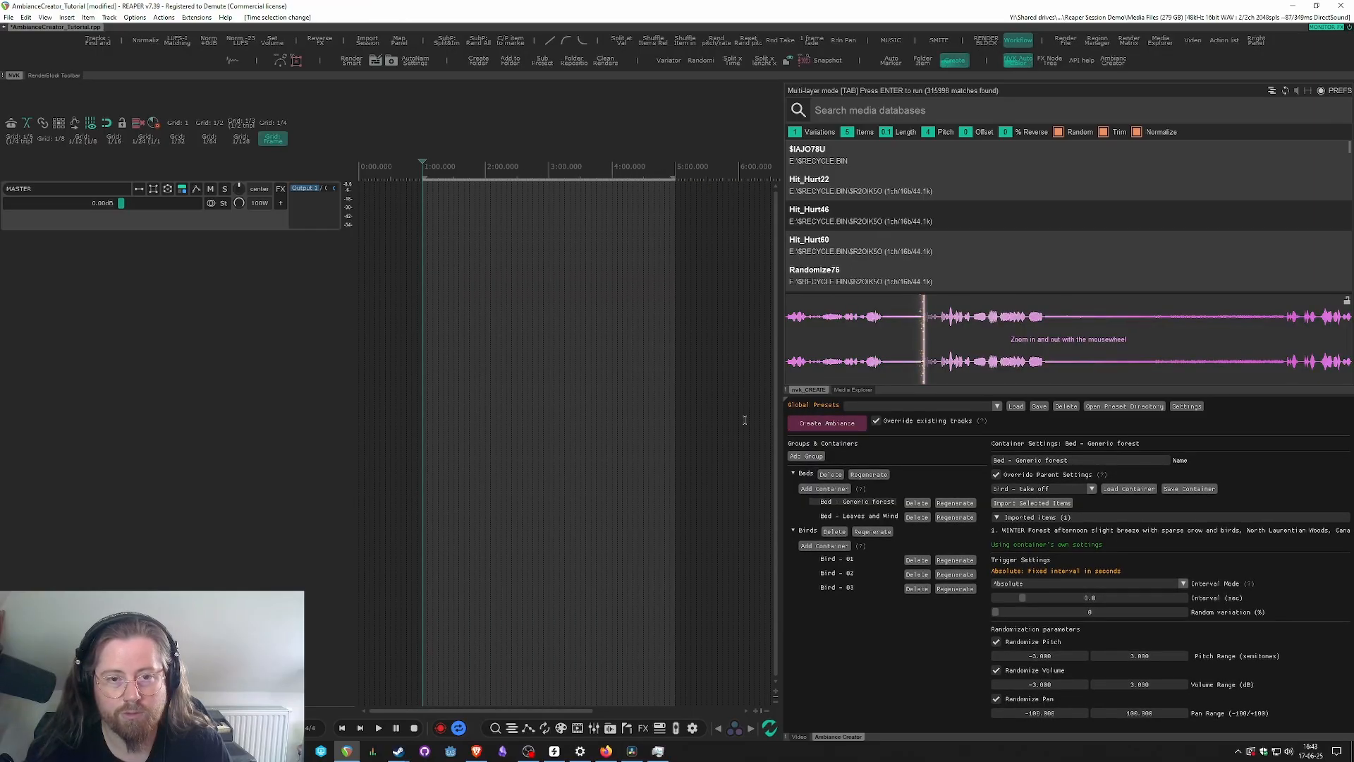
click(826, 423)
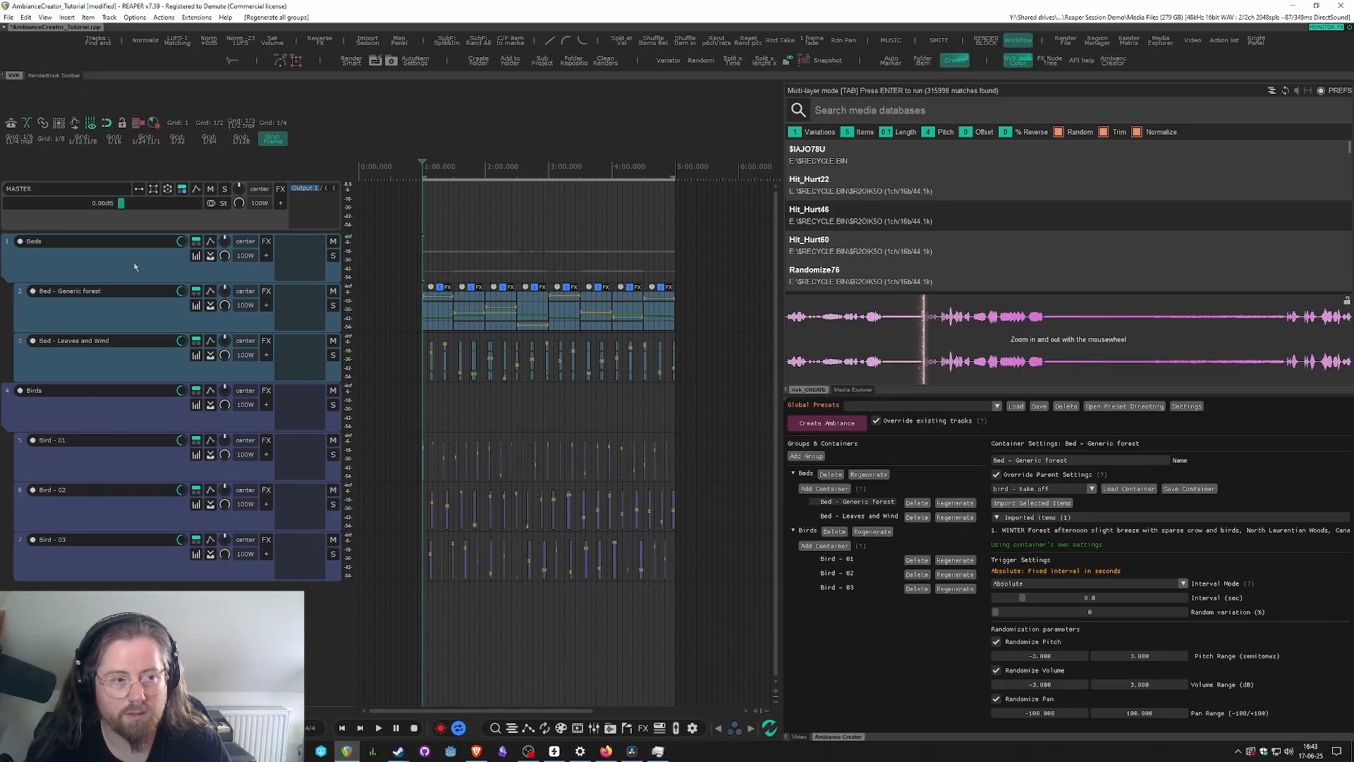
shift+click(124, 412)
key(Delete)
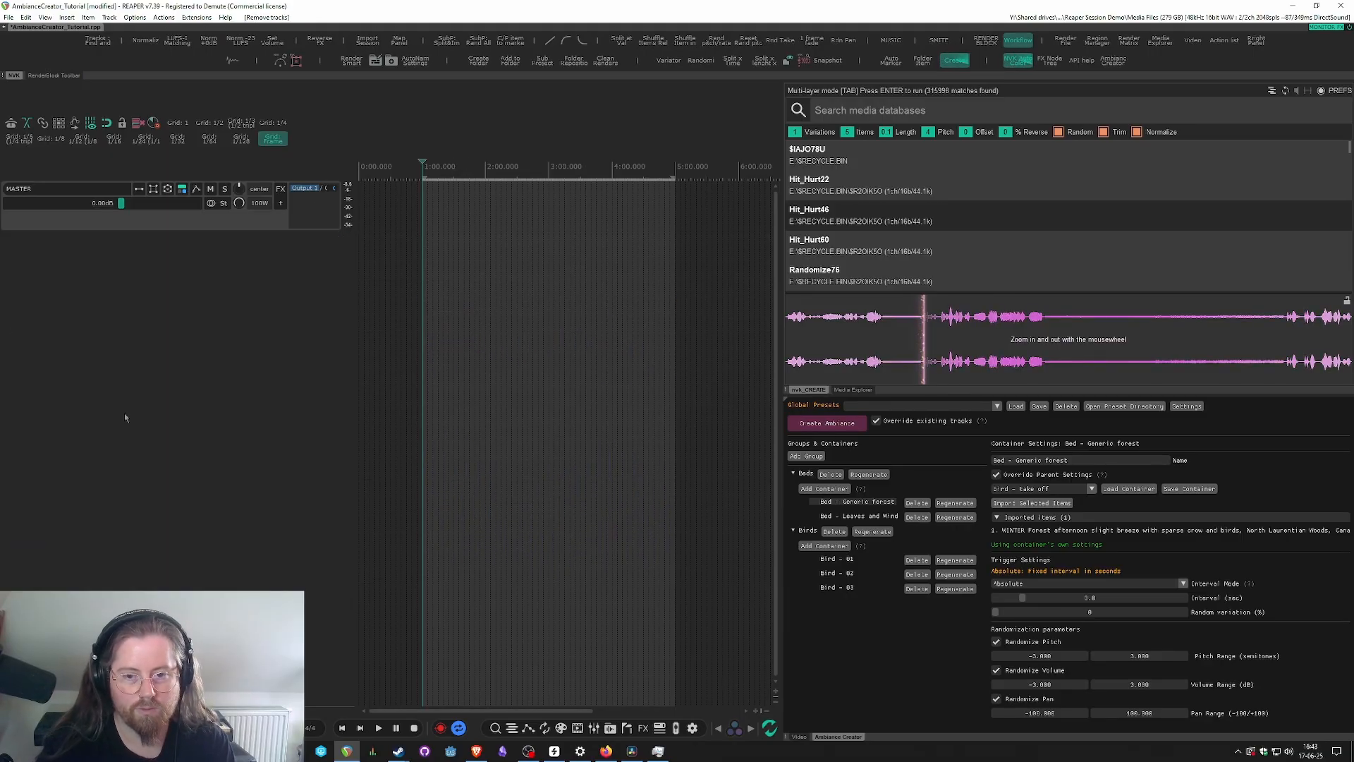
- Regenerate the "Bed - Generic forest" container on its own and examine the join between its items near 1:30
click(955, 503)
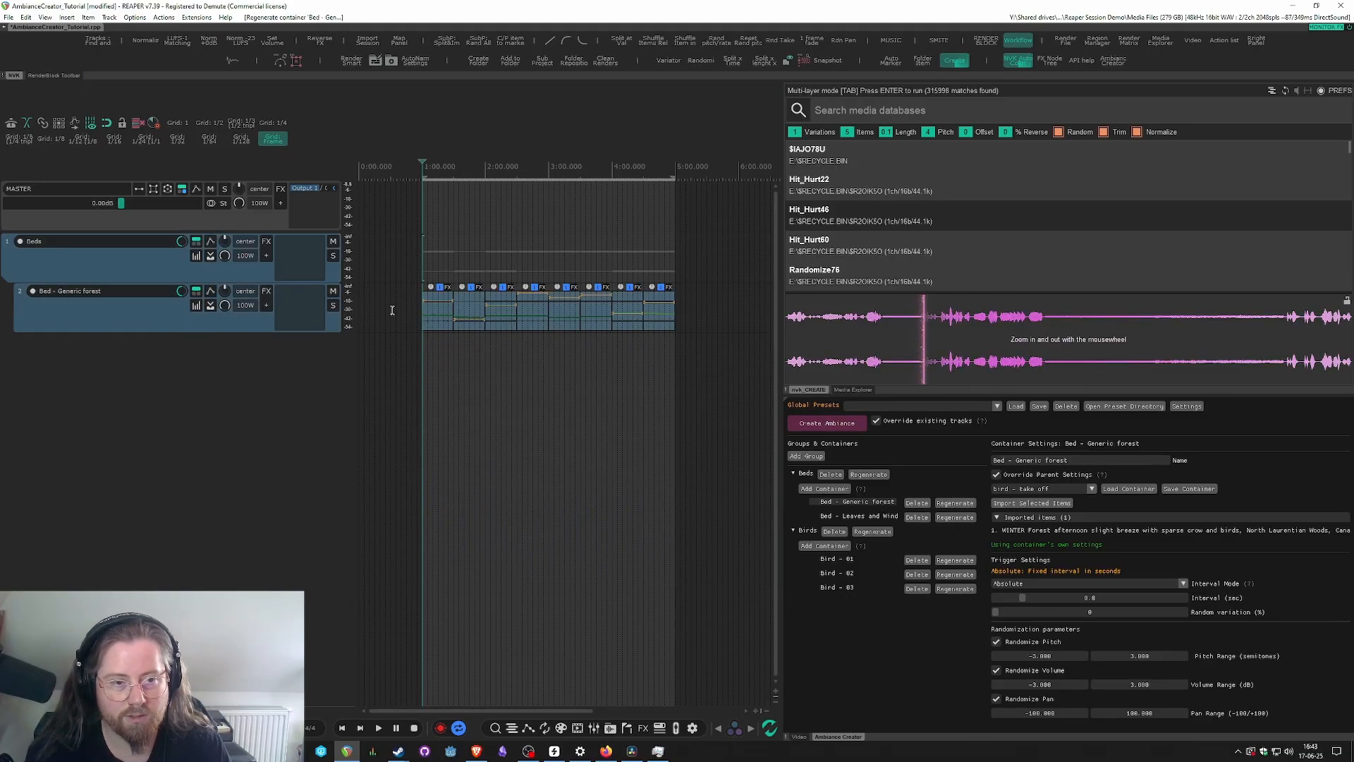
drag(693, 317, 693, 317)
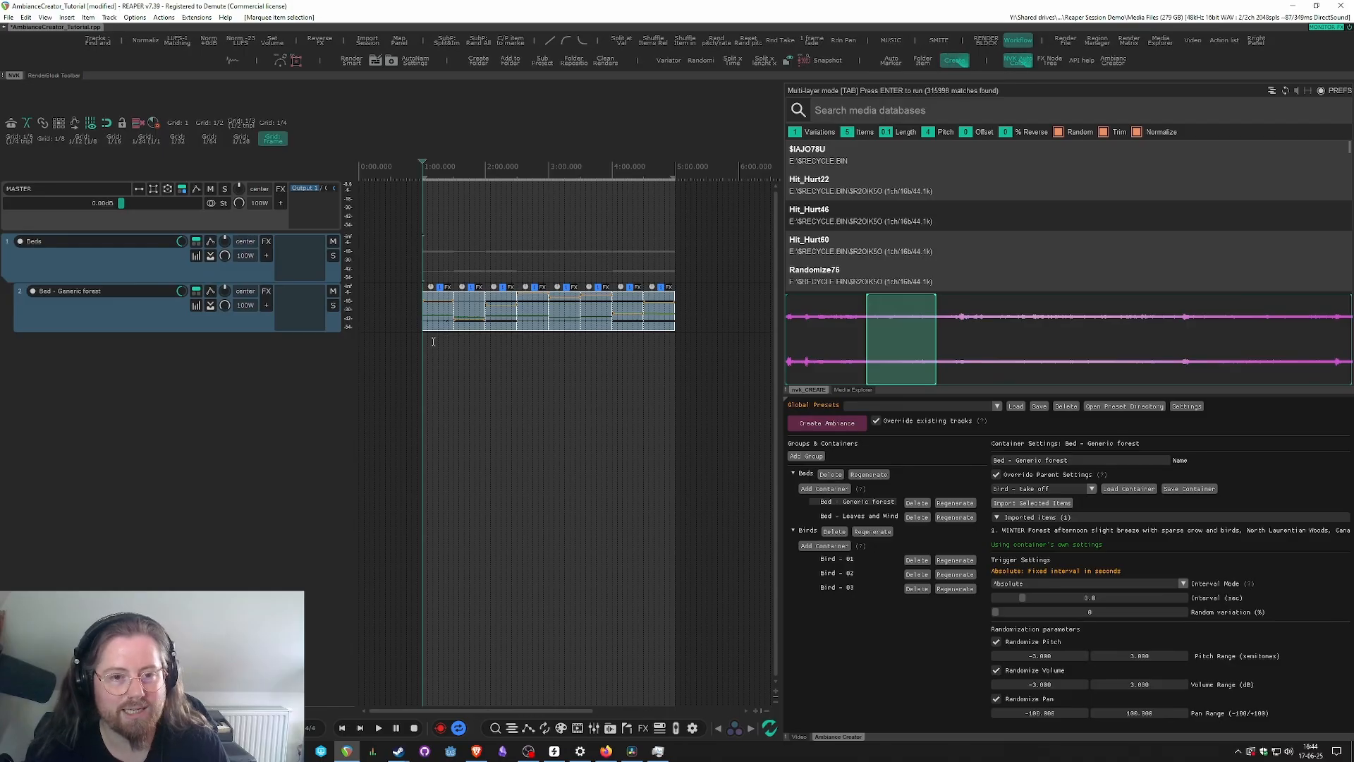
scroll(448, 333, up, 15)
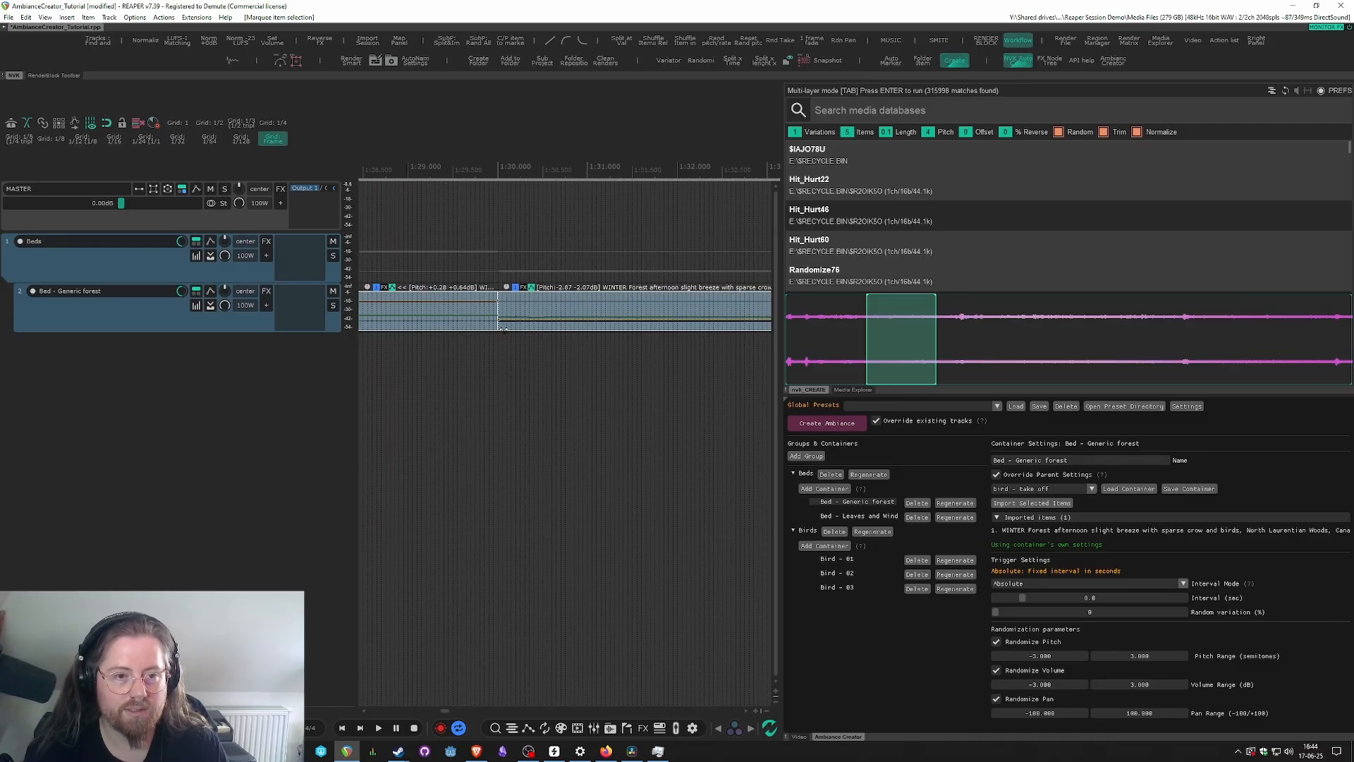
scroll(506, 337, up, 3)
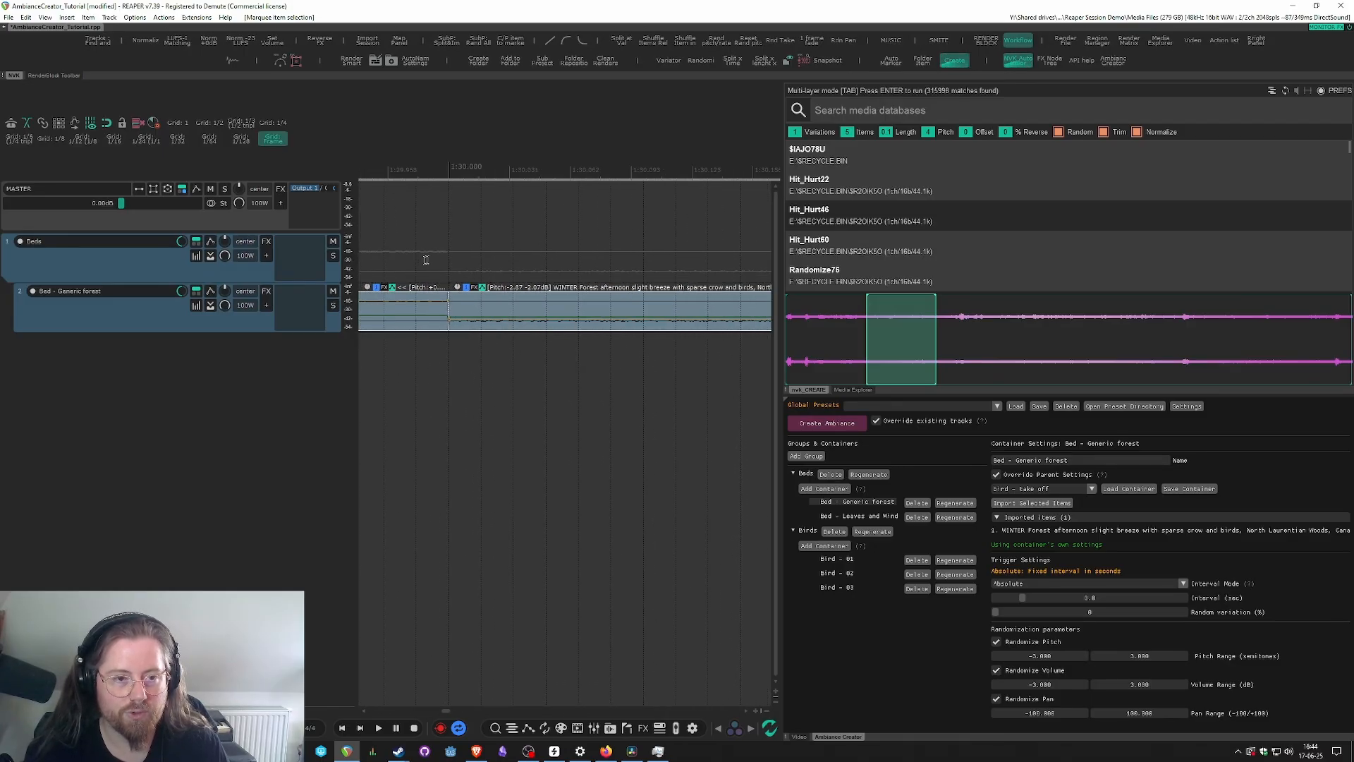
drag(419, 257, 480, 269)
scroll(529, 378, down, 15)
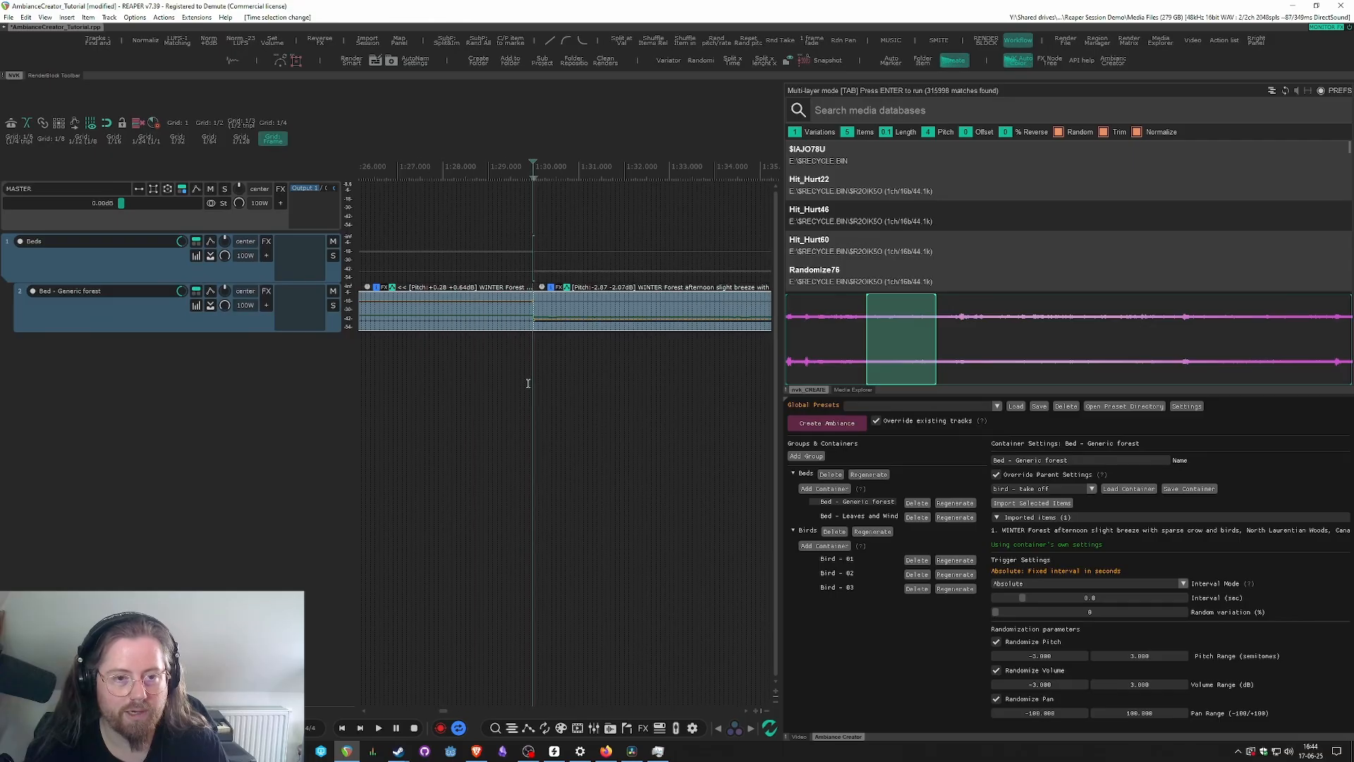
scroll(525, 380, down, 2)
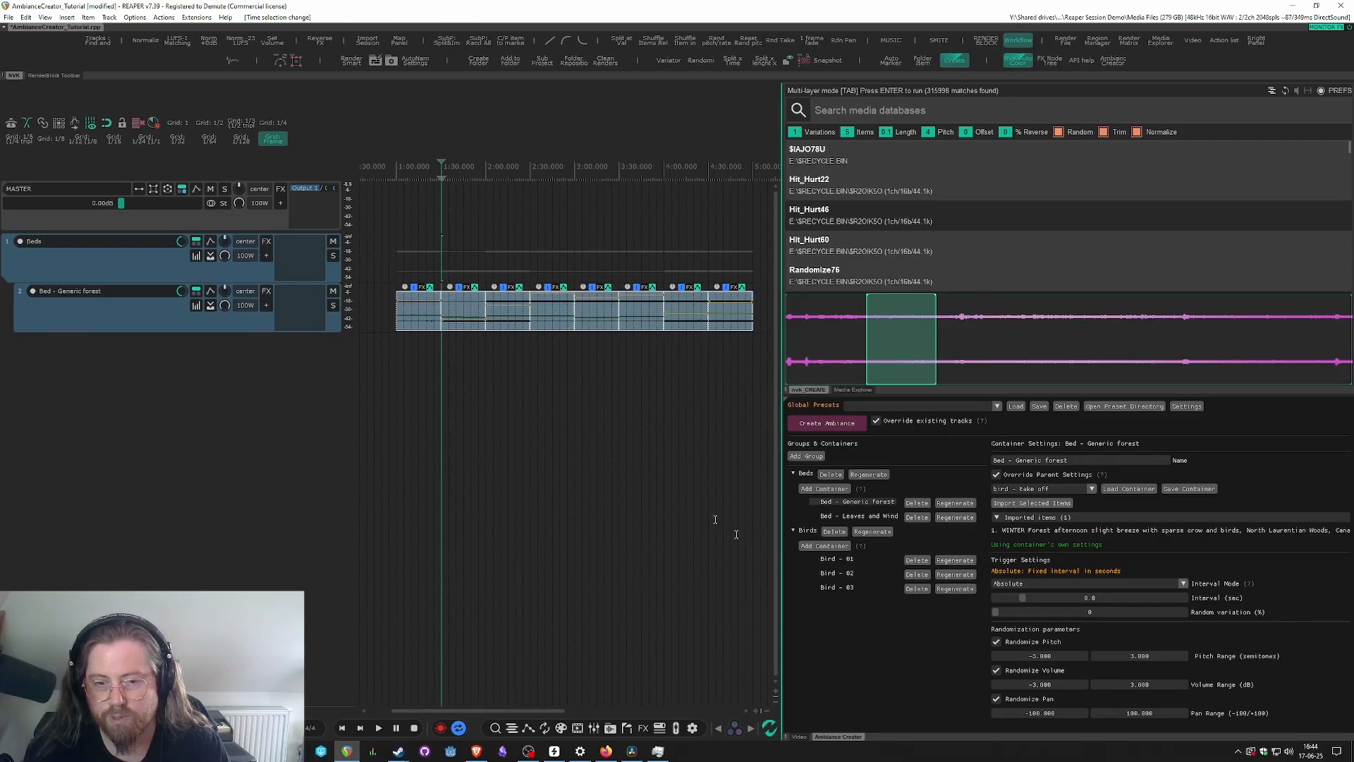
- Set the interval of "Bed - Generic forest" to -2.0 seconds and regenerate the container
click(183, 276)
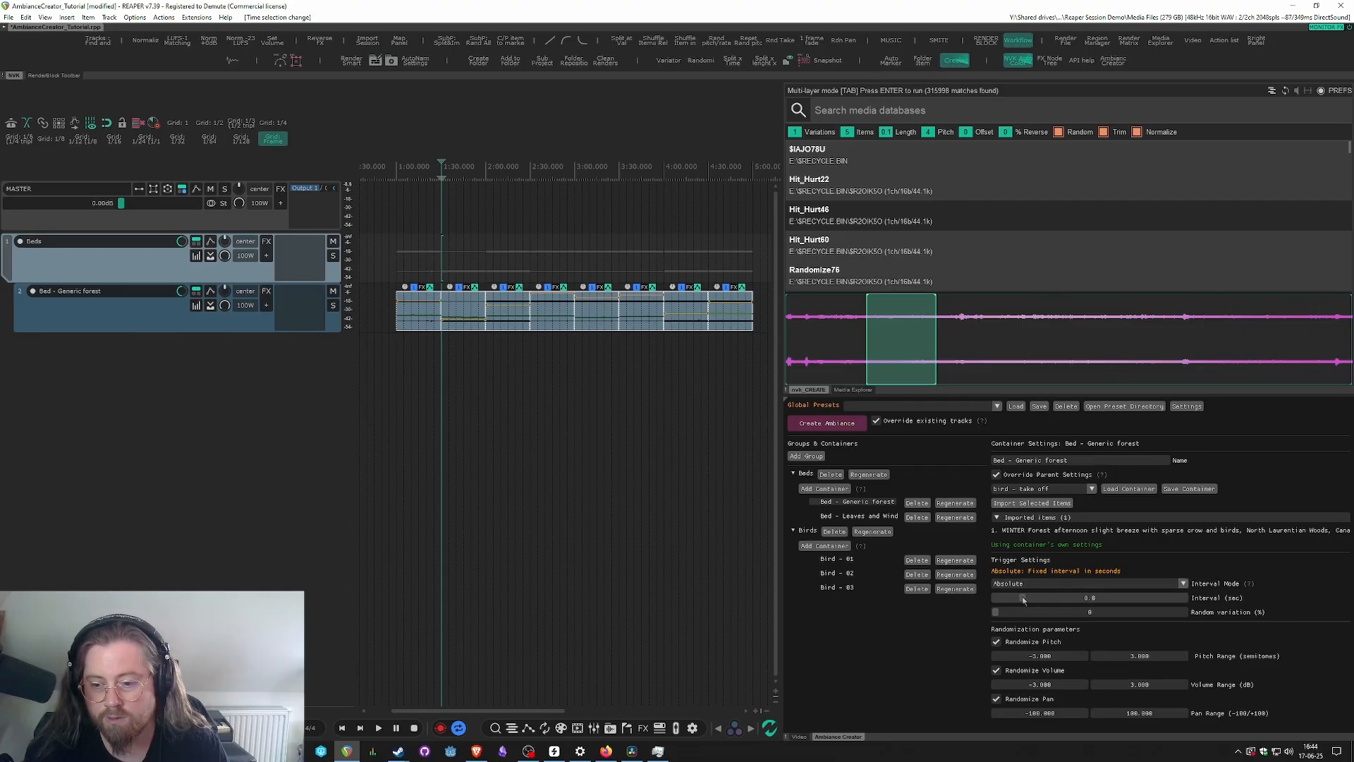
drag(1022, 600, 1017, 604)
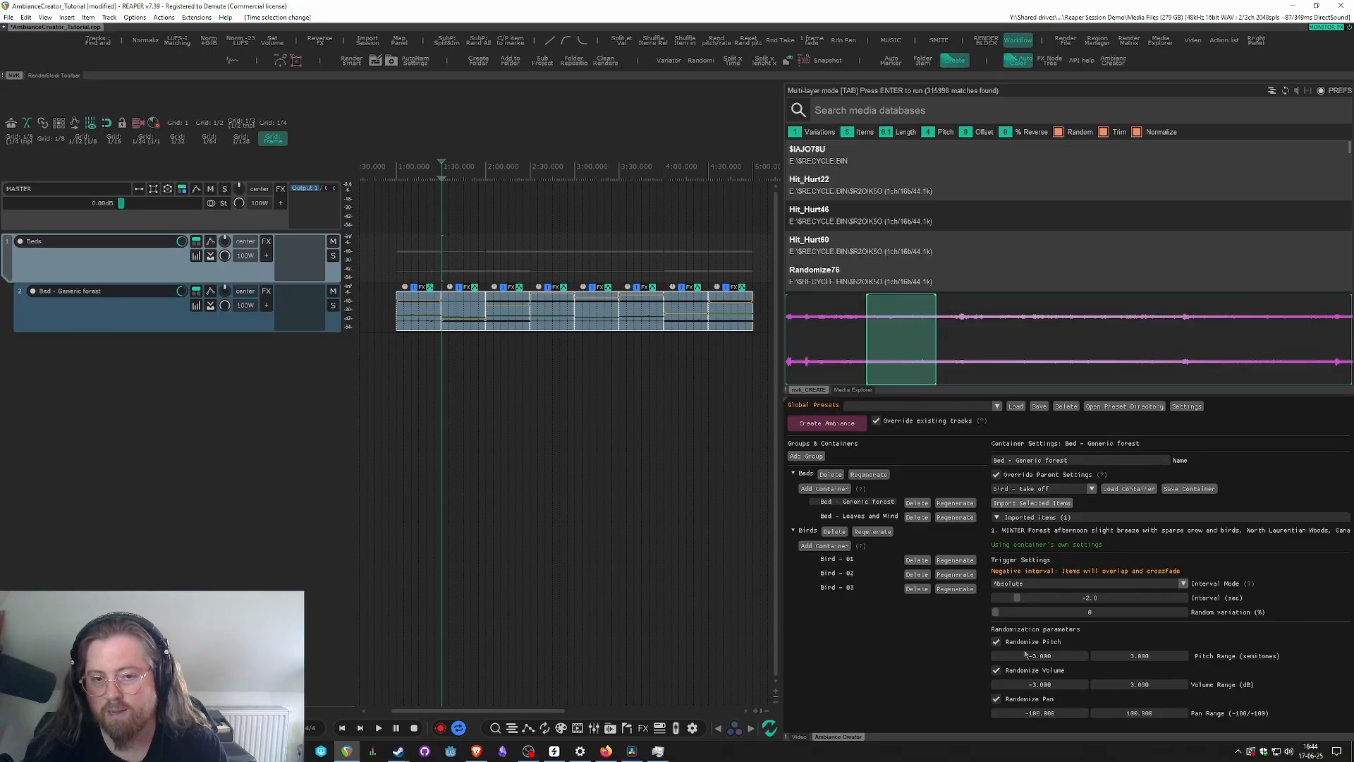
click(958, 503)
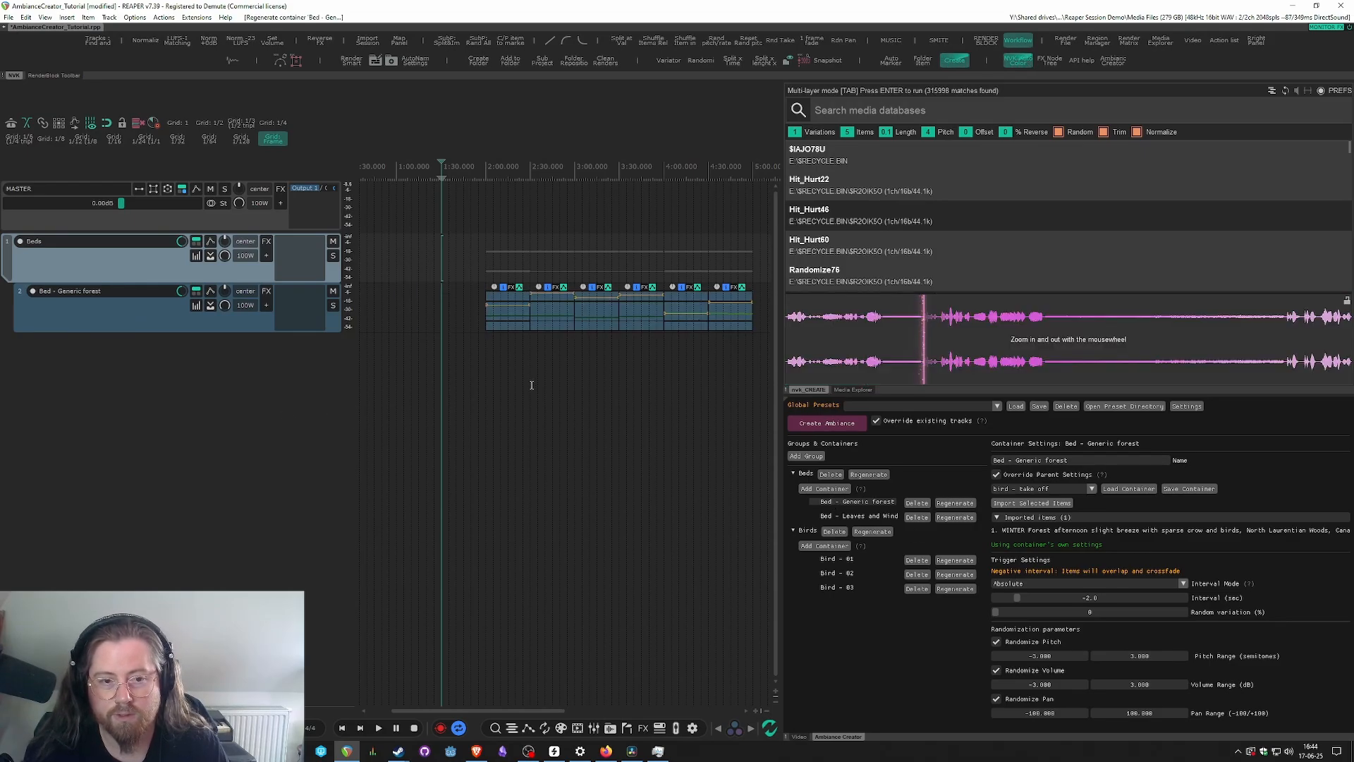
- Make a time selection from about 1:05 to 5:05, regenerate "Bed - Generic forest" again and inspect the crossfades between its items
drag(736, 298, 762, 297)
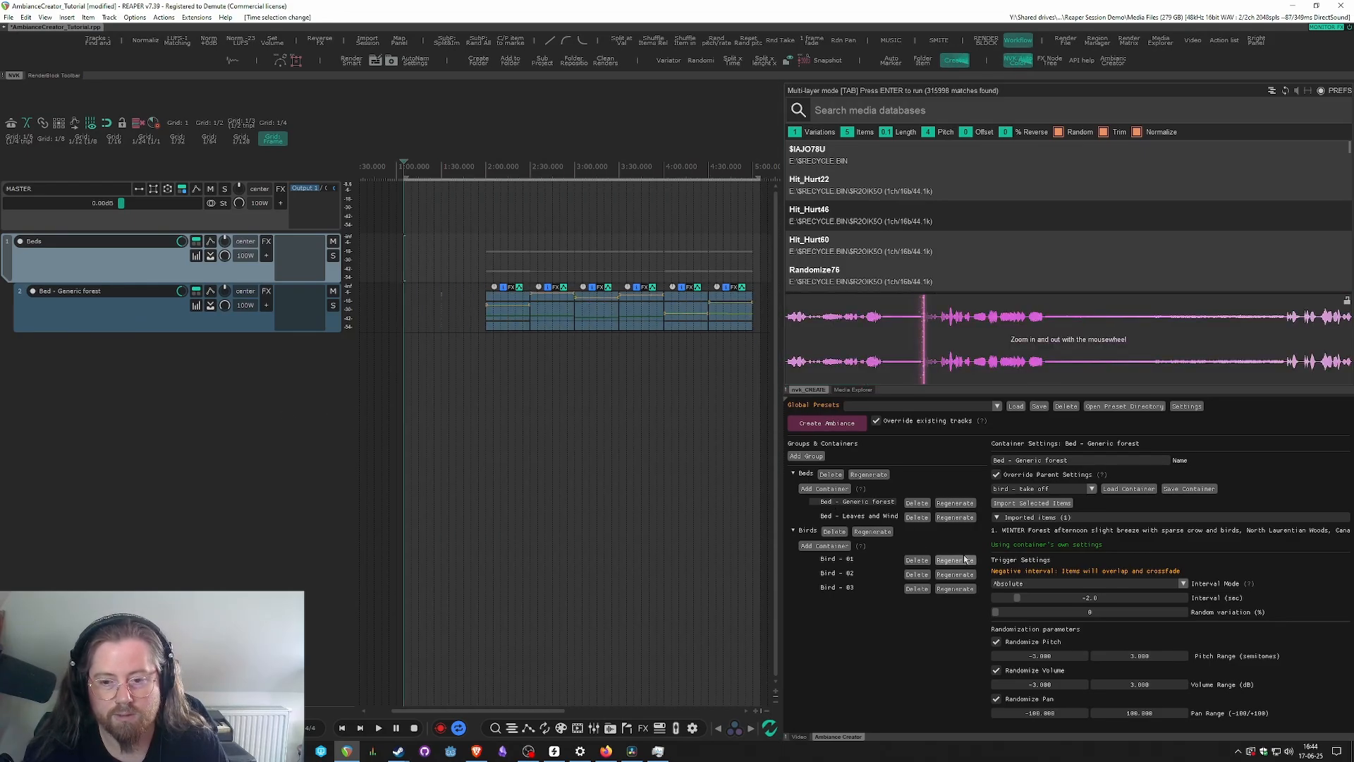
click(955, 504)
scroll(464, 327, up, 4)
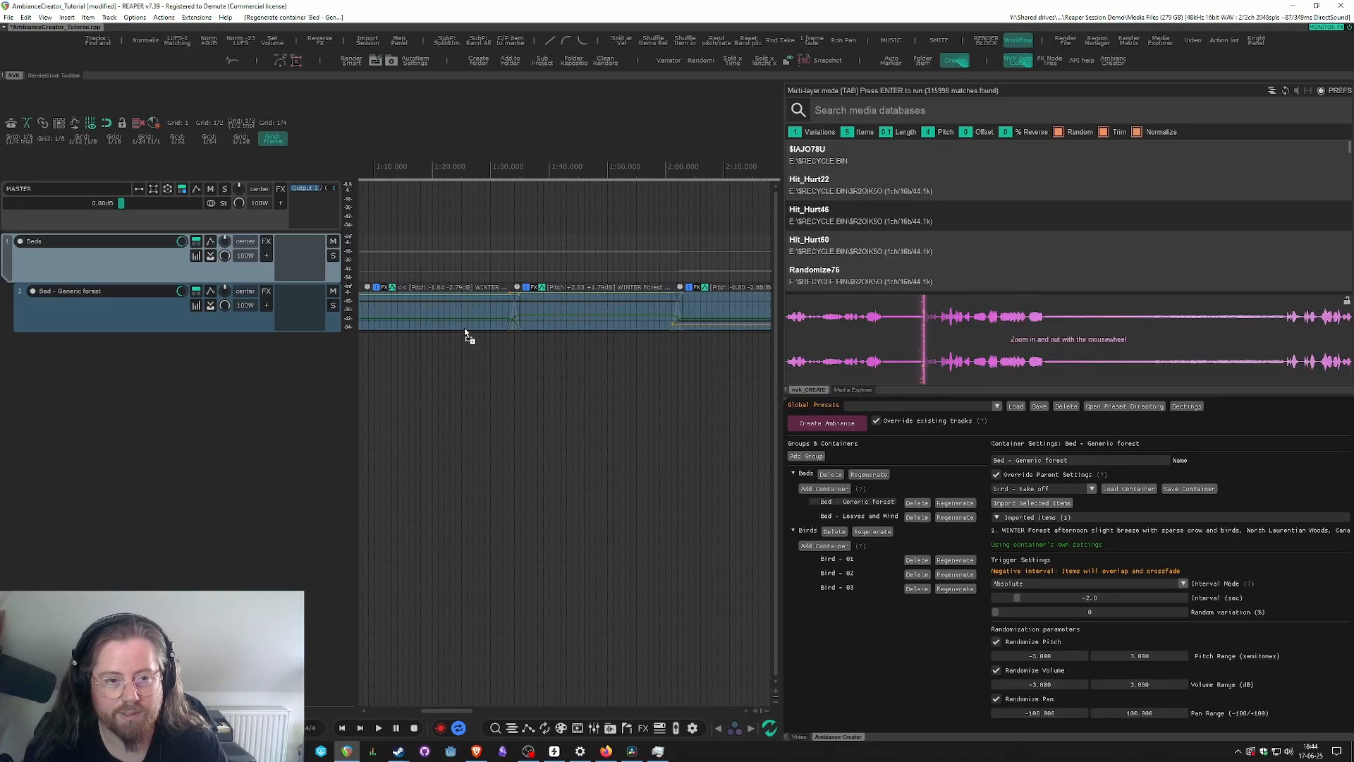
scroll(550, 339, up, 4)
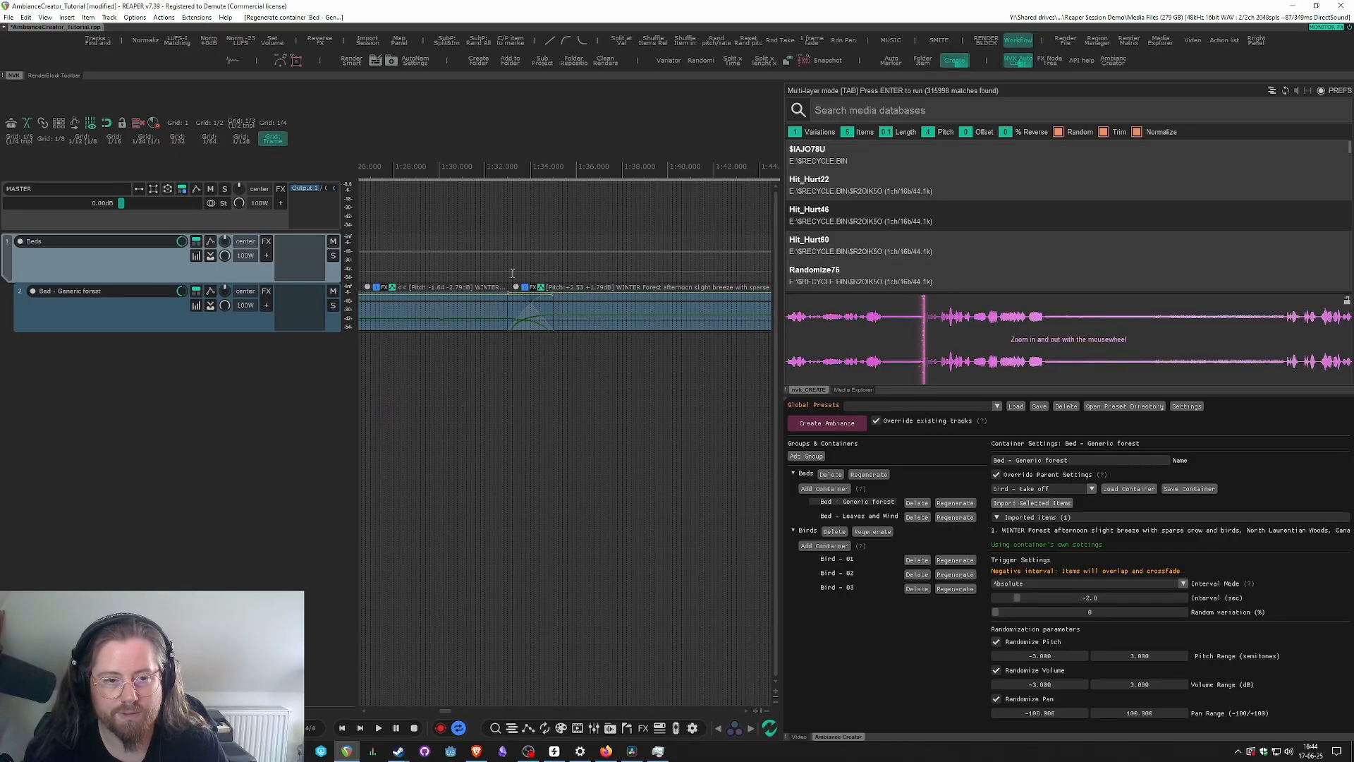
scroll(538, 423, down, 8)
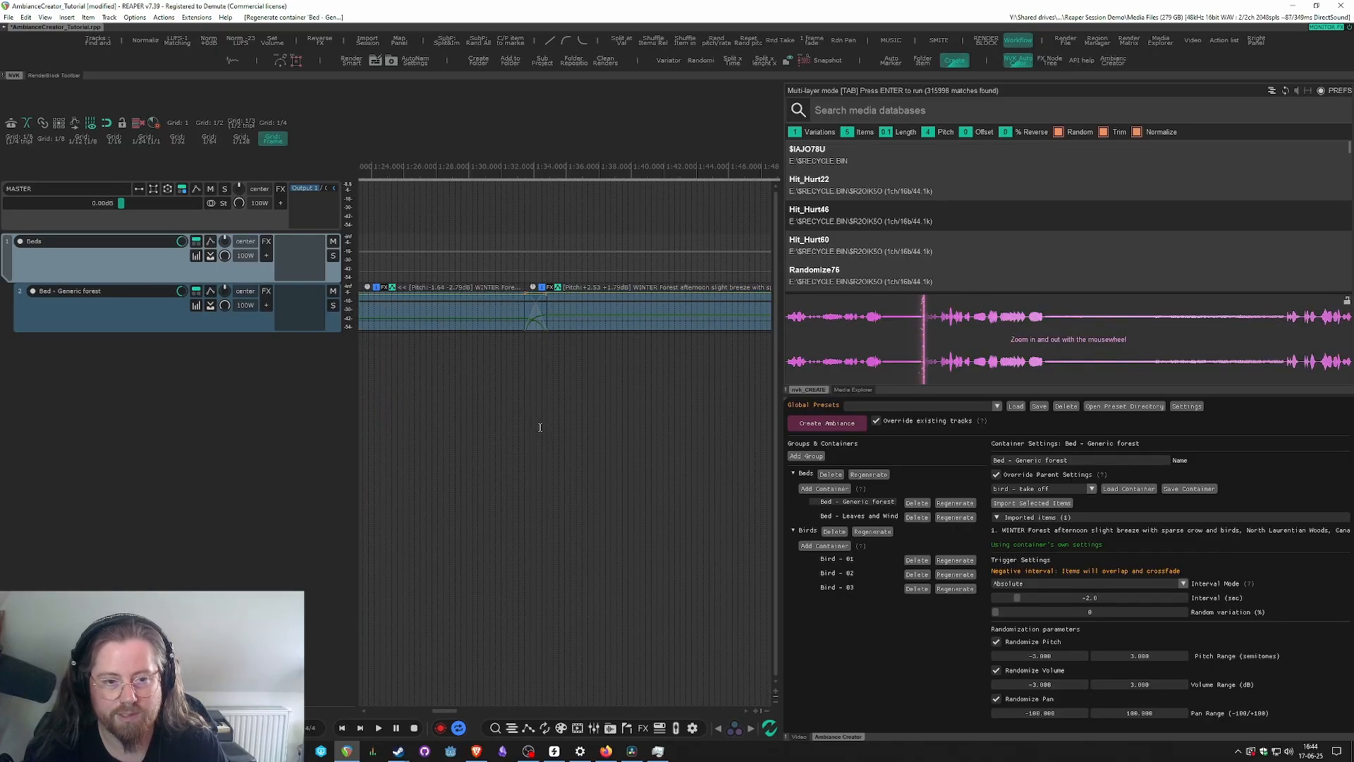
scroll(540, 427, right, 3)
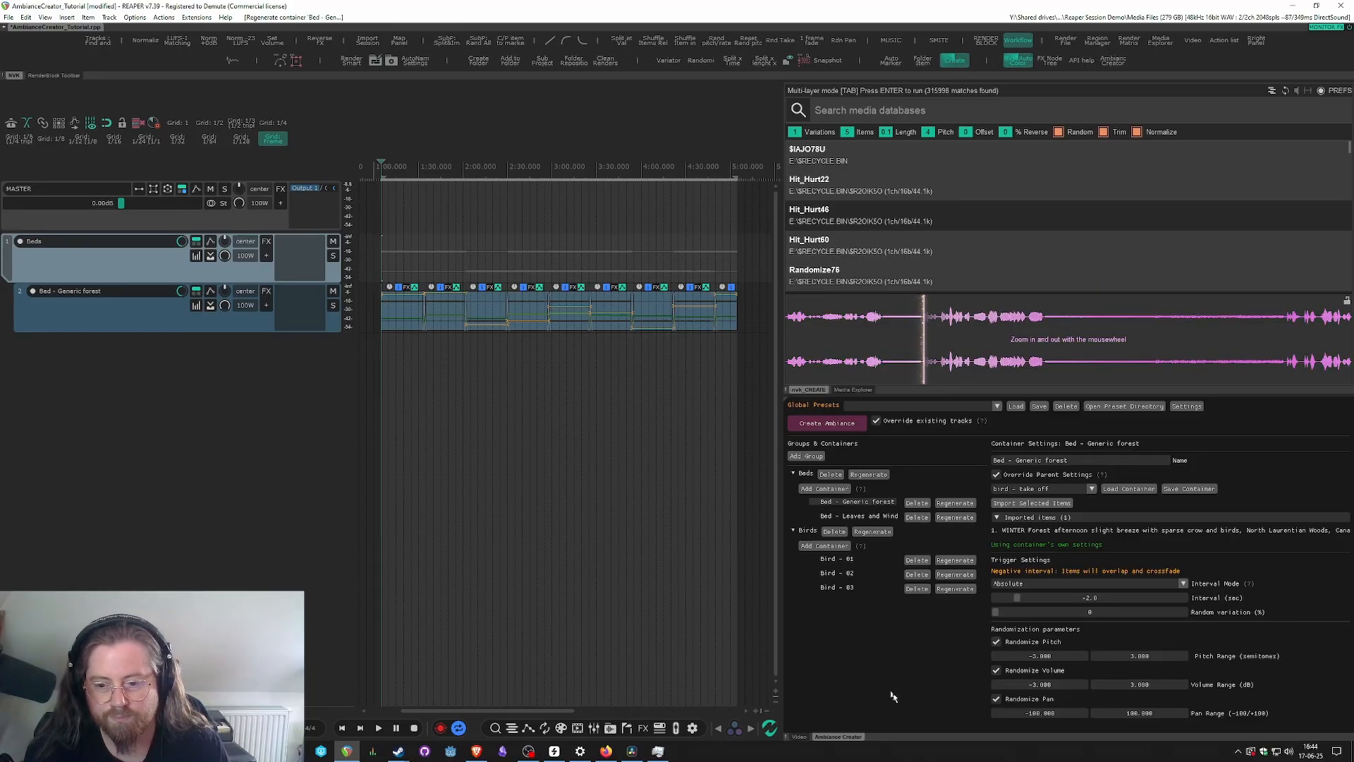
- Disable pan and pitch randomization for the "Bed - Generic forest" container
click(997, 699)
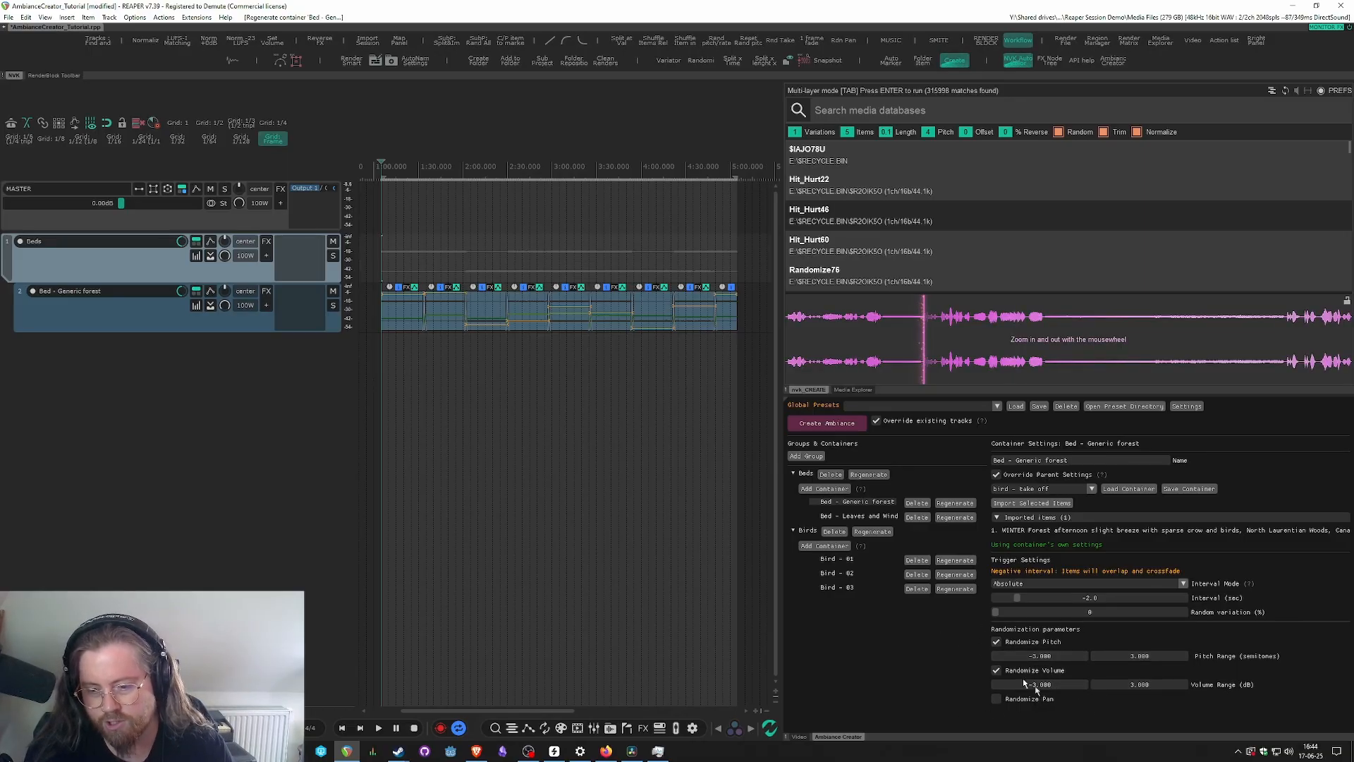
click(997, 642)
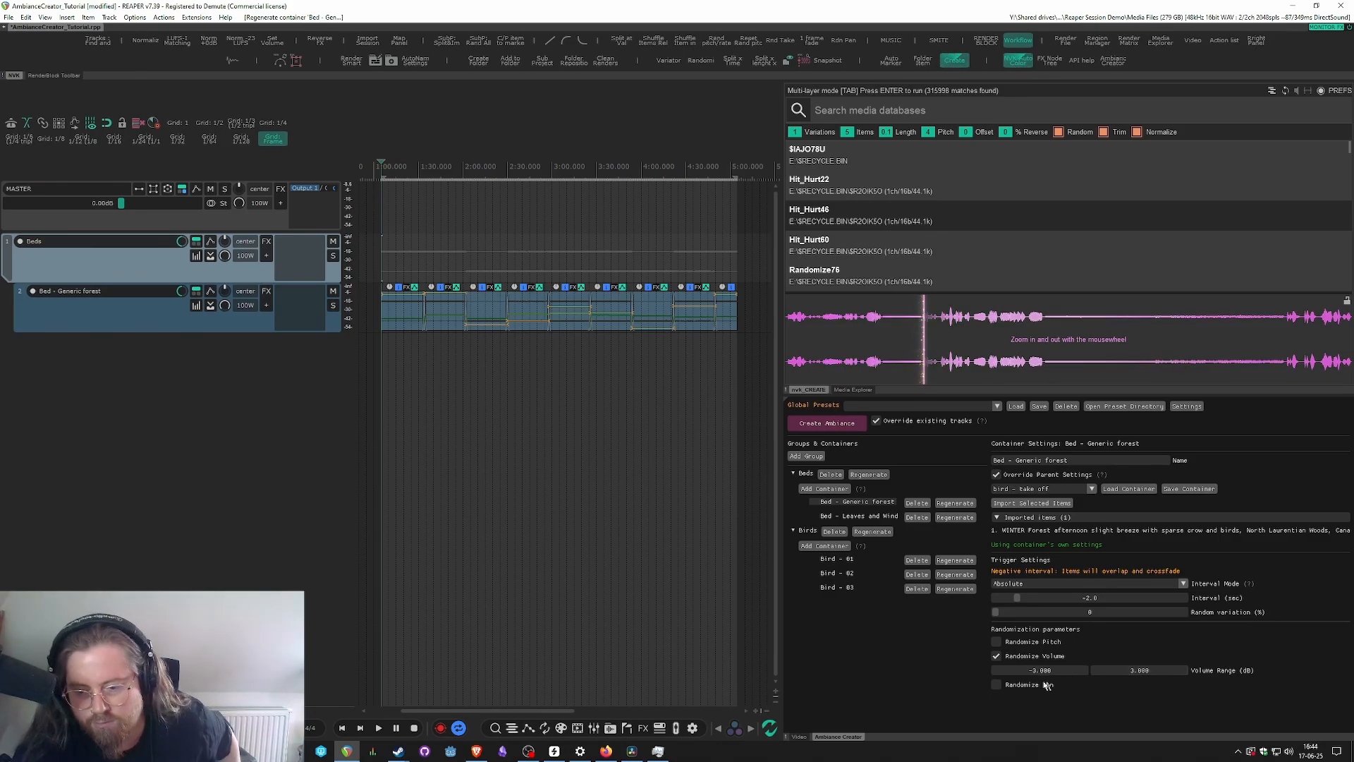
- Set the volume randomization range of "Bed - Generic forest" to -1.2 to 1.2 dB and regenerate the container
drag(1020, 672, 1033, 681)
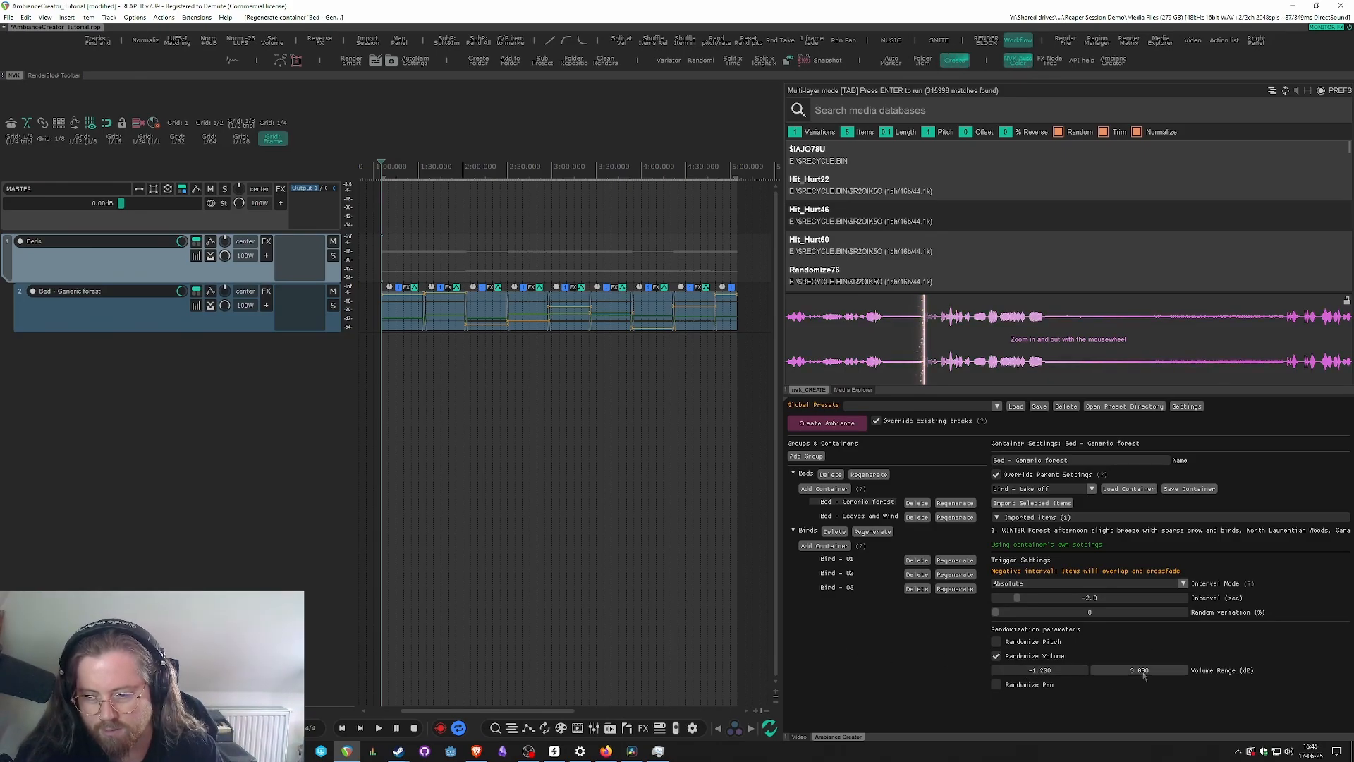
drag(1146, 671, 1135, 677)
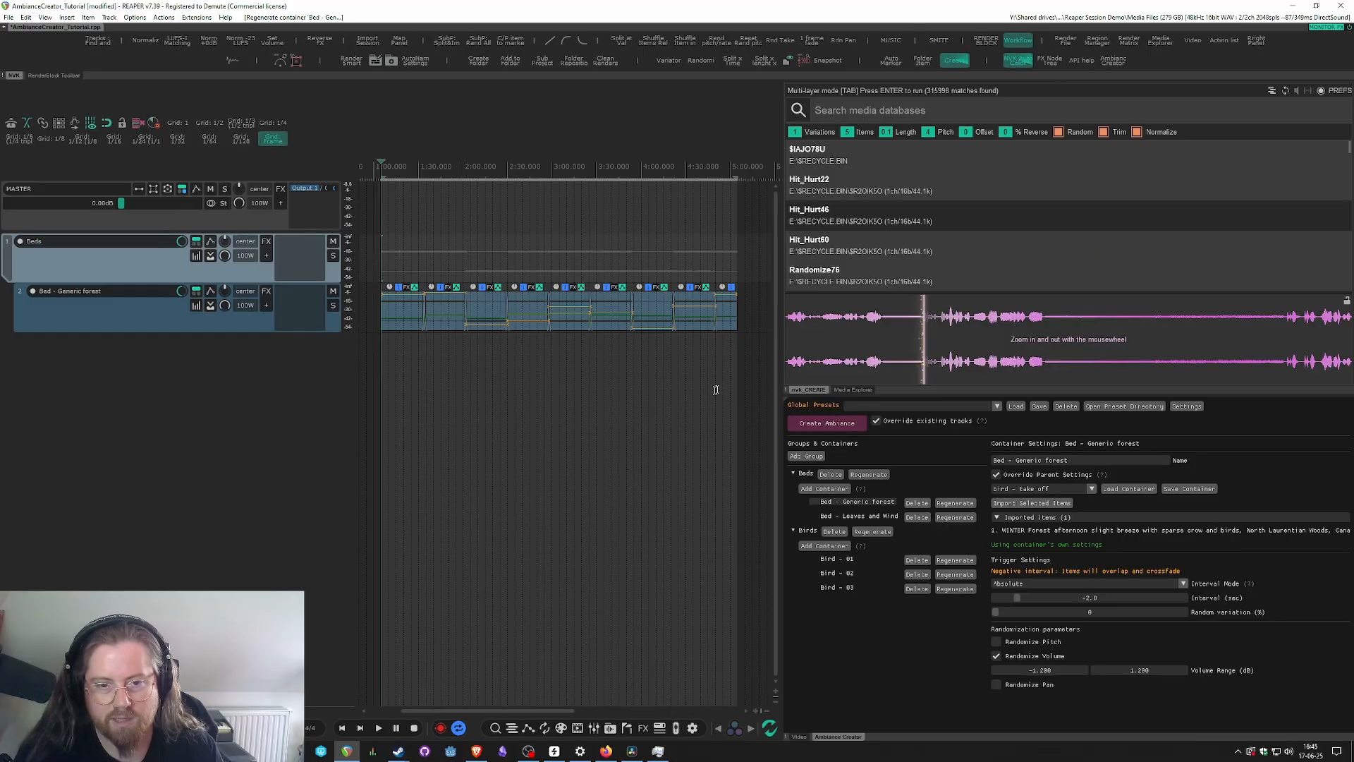
click(957, 504)
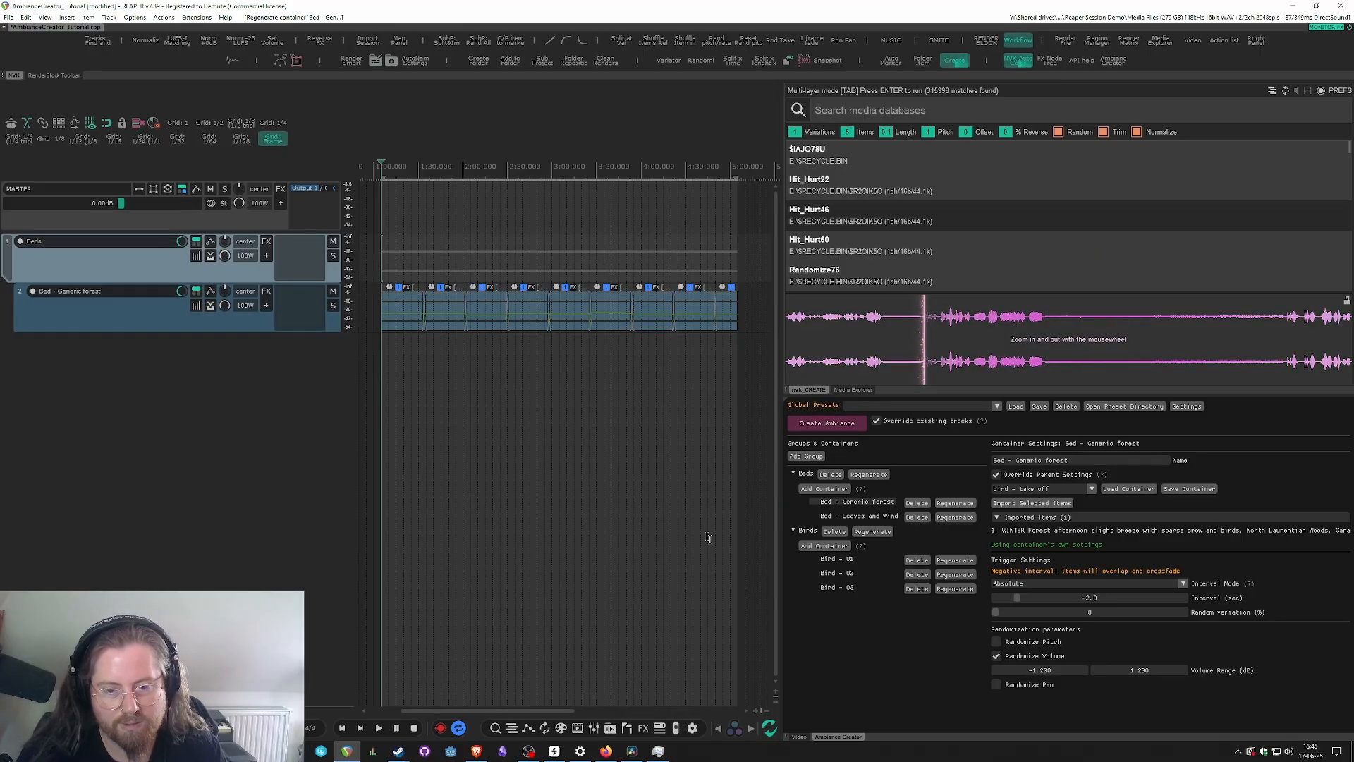
- Override the parent settings for "Bed - Leaves and Wind", with an interval of -0.8 seconds and 0% random variation
click(867, 518)
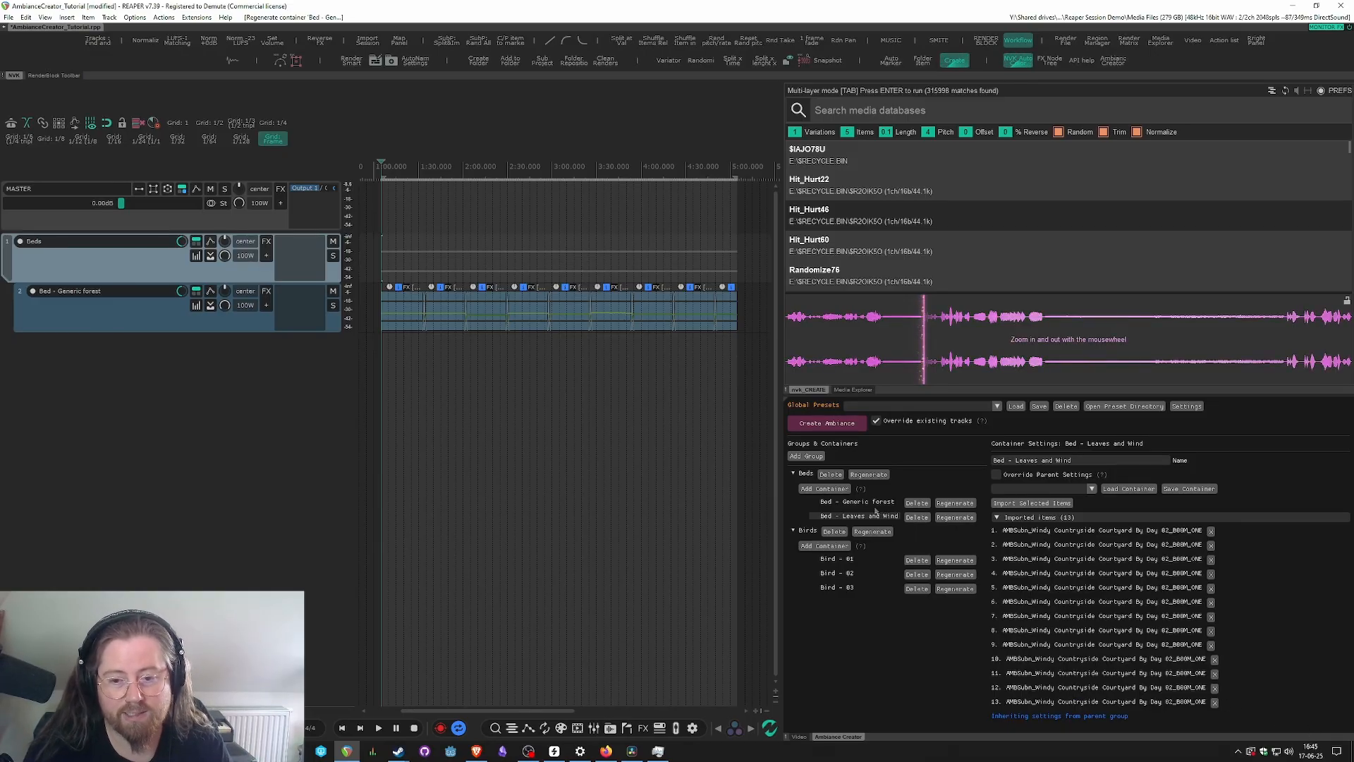
click(997, 474)
click(997, 517)
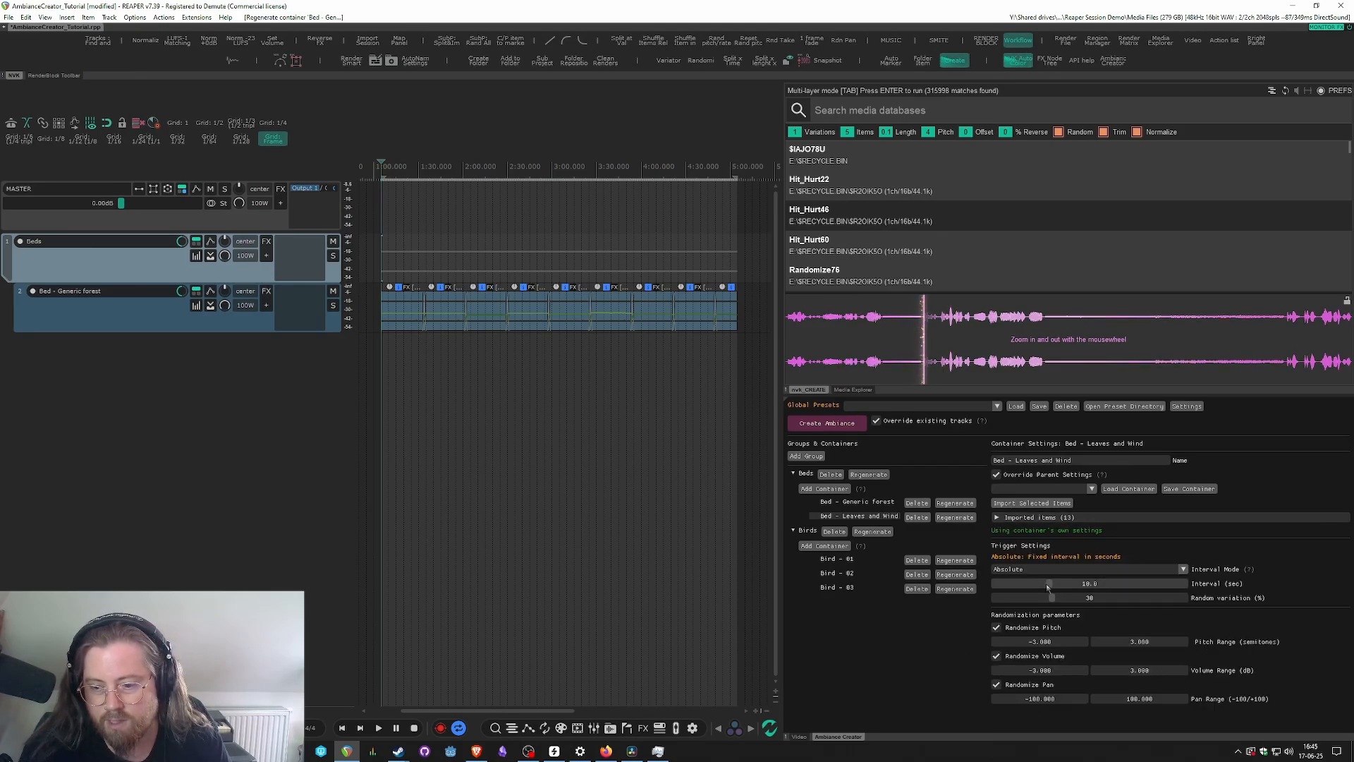
drag(1049, 587, 1020, 584)
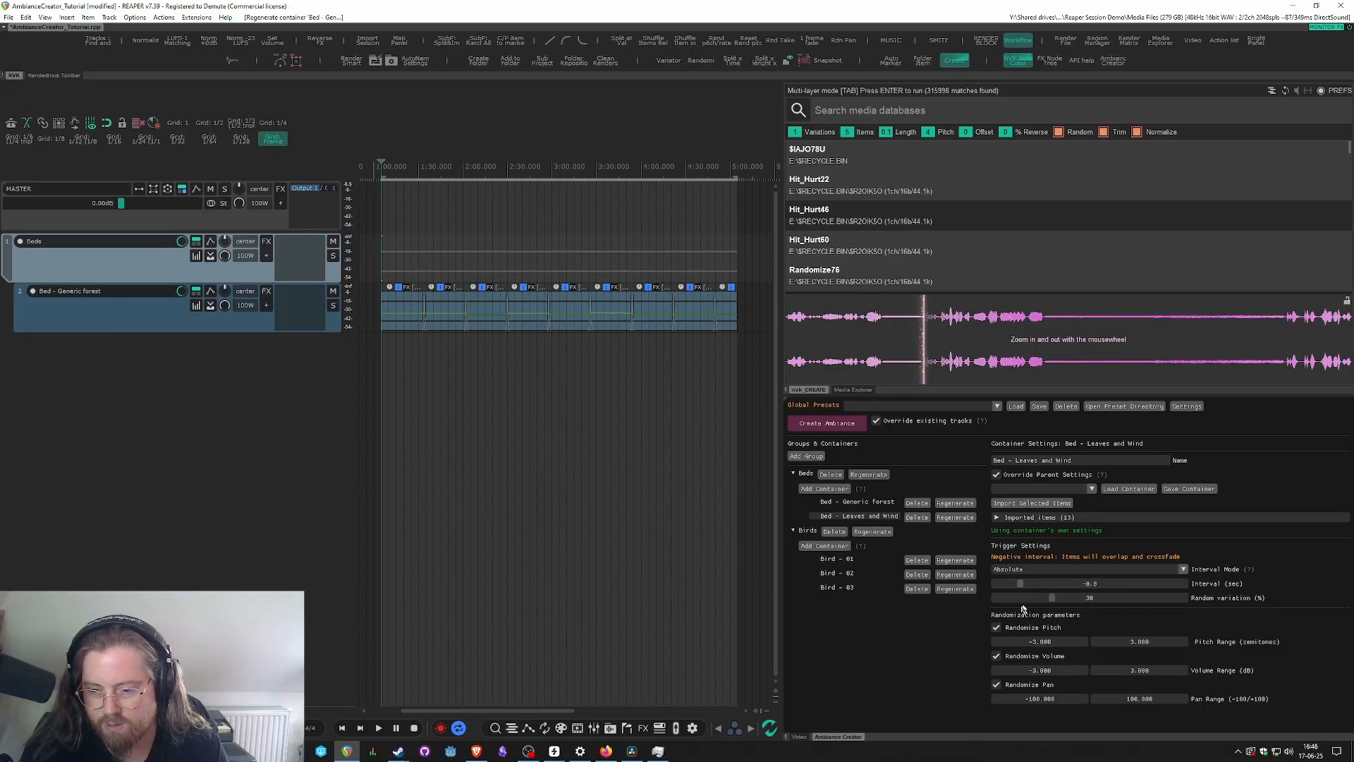
drag(1052, 597, 917, 612)
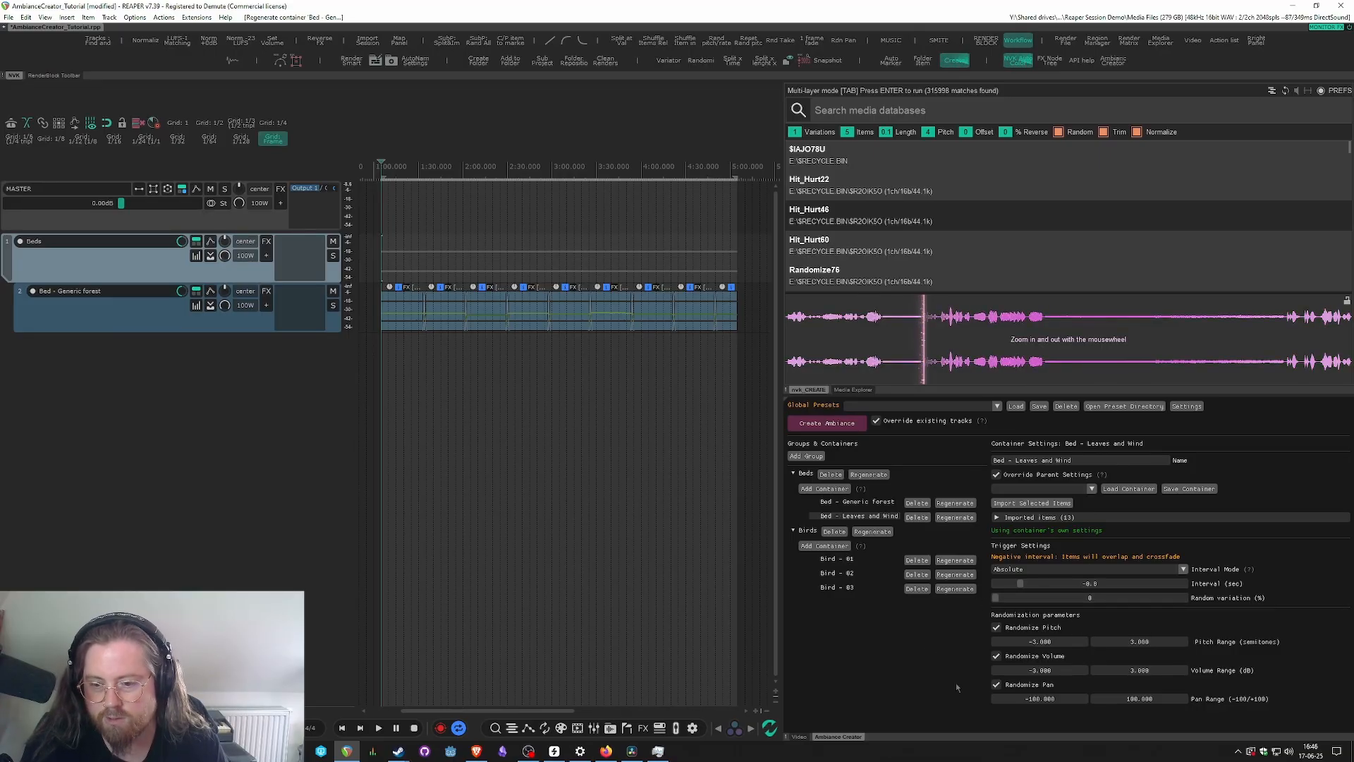
- Disable pitch and pan randomization for "Bed - Leaves and Wind" and set its volume range to -1.4 to 1.2 dB
click(996, 627)
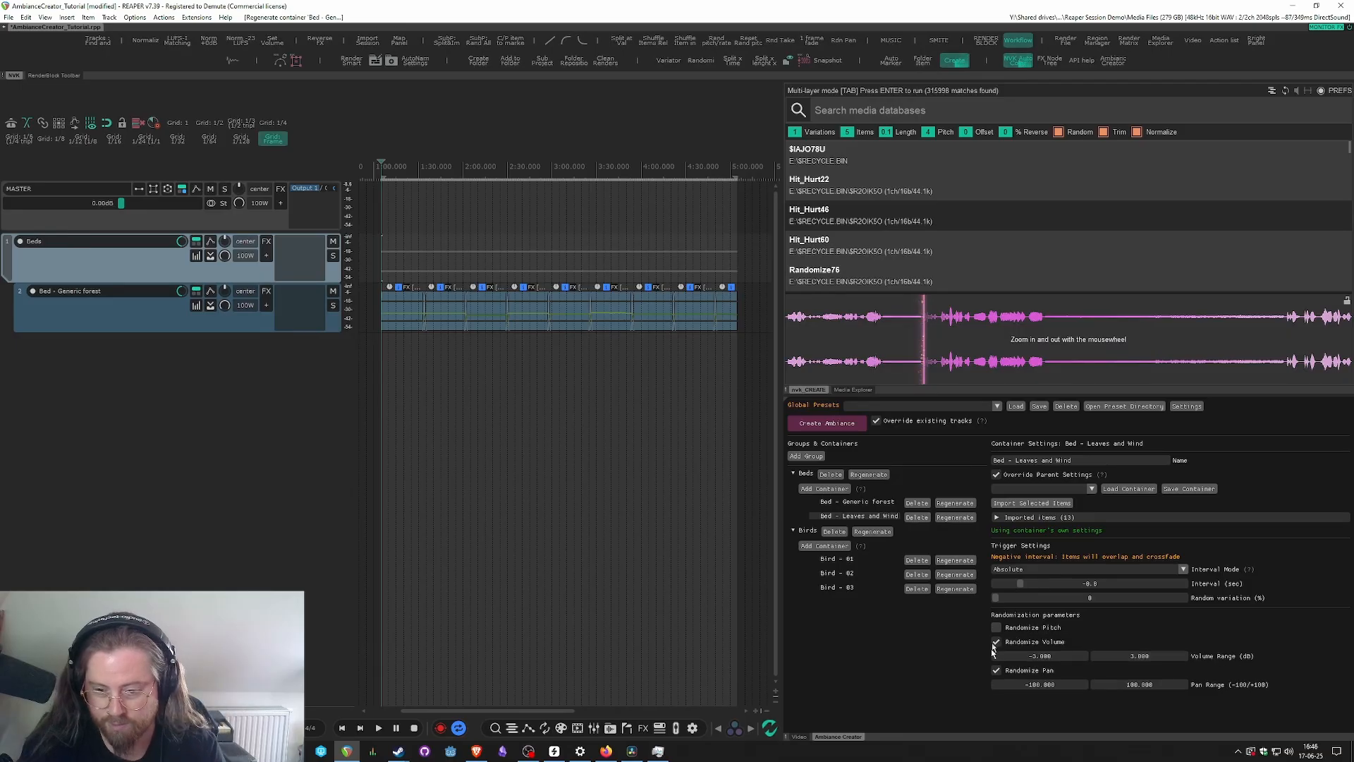
click(996, 671)
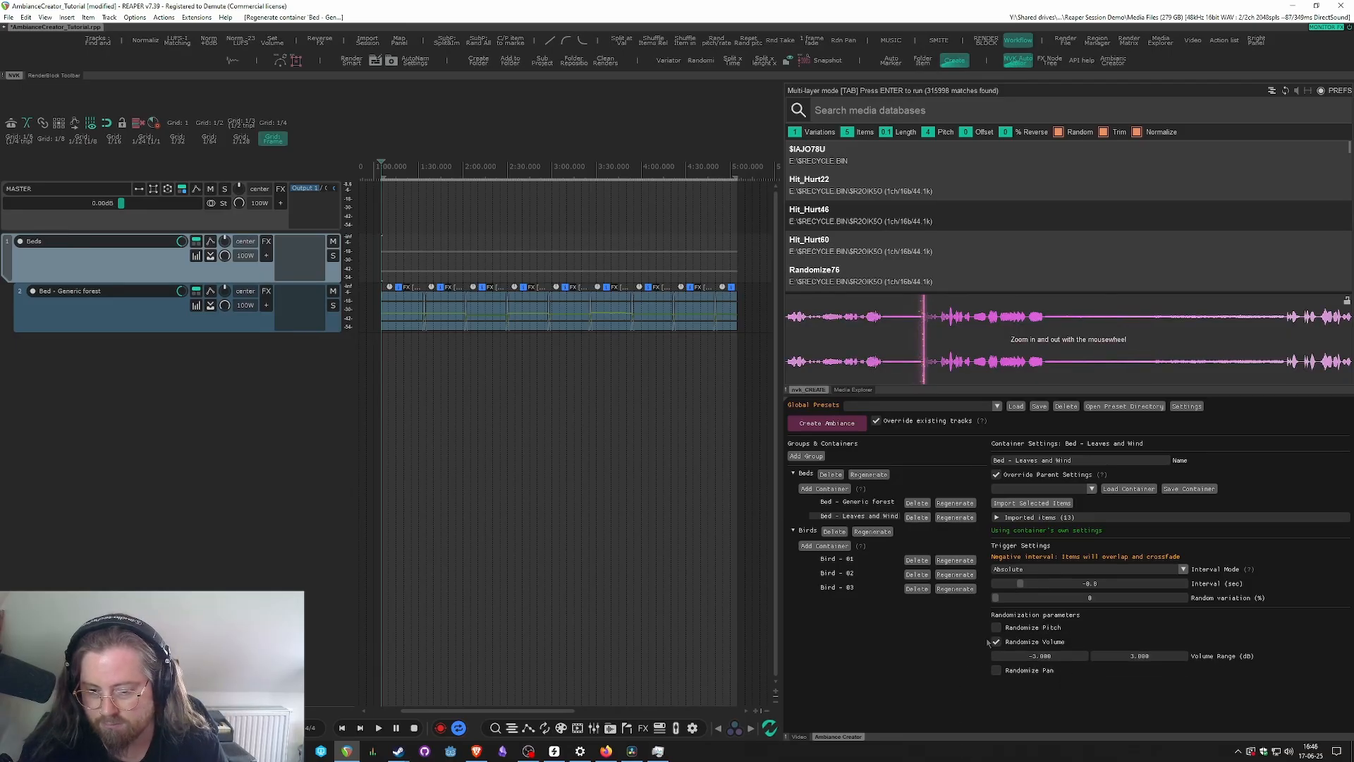
drag(1031, 658, 1043, 664)
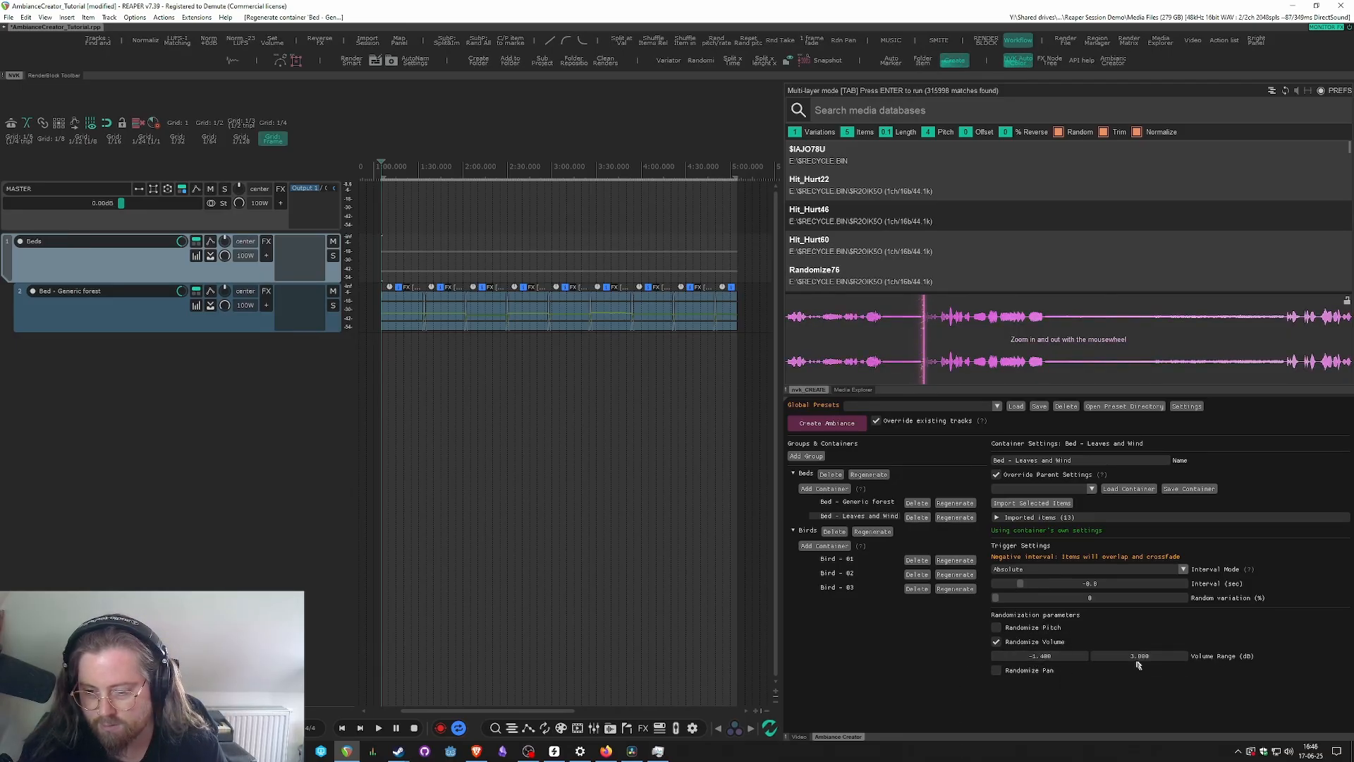
drag(1138, 665, 1145, 663)
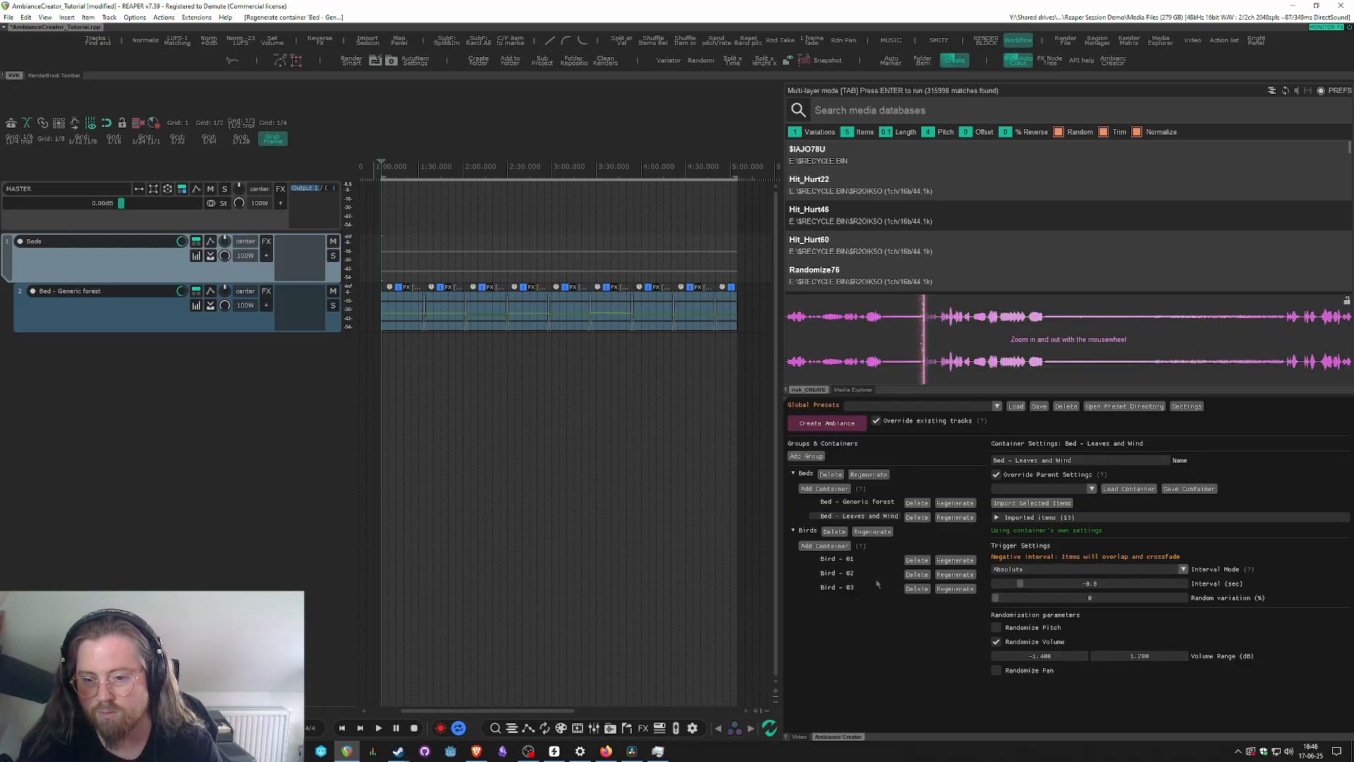
- Regenerate the "Bed - Leaves and Wind" container on its own
click(956, 518)
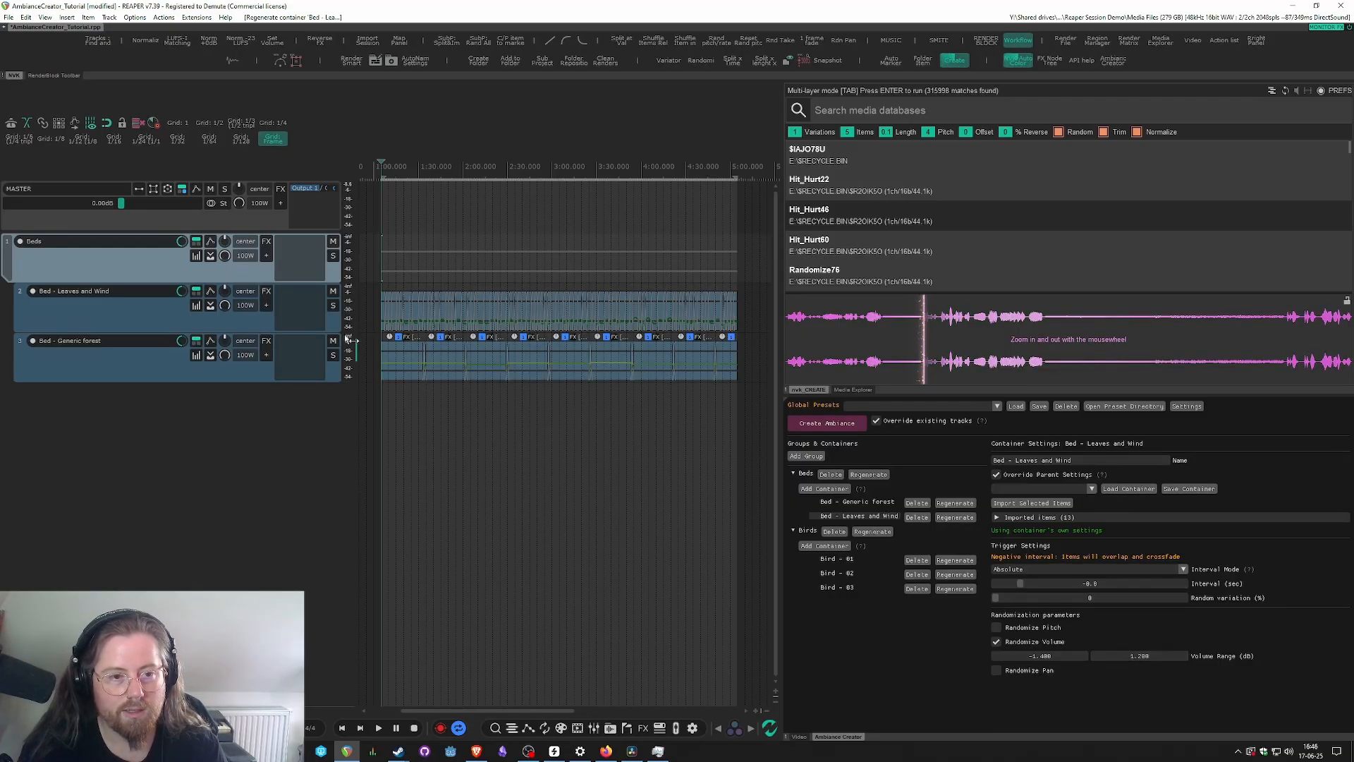
scroll(372, 308, down, 1)
scroll(372, 305, up, 1)
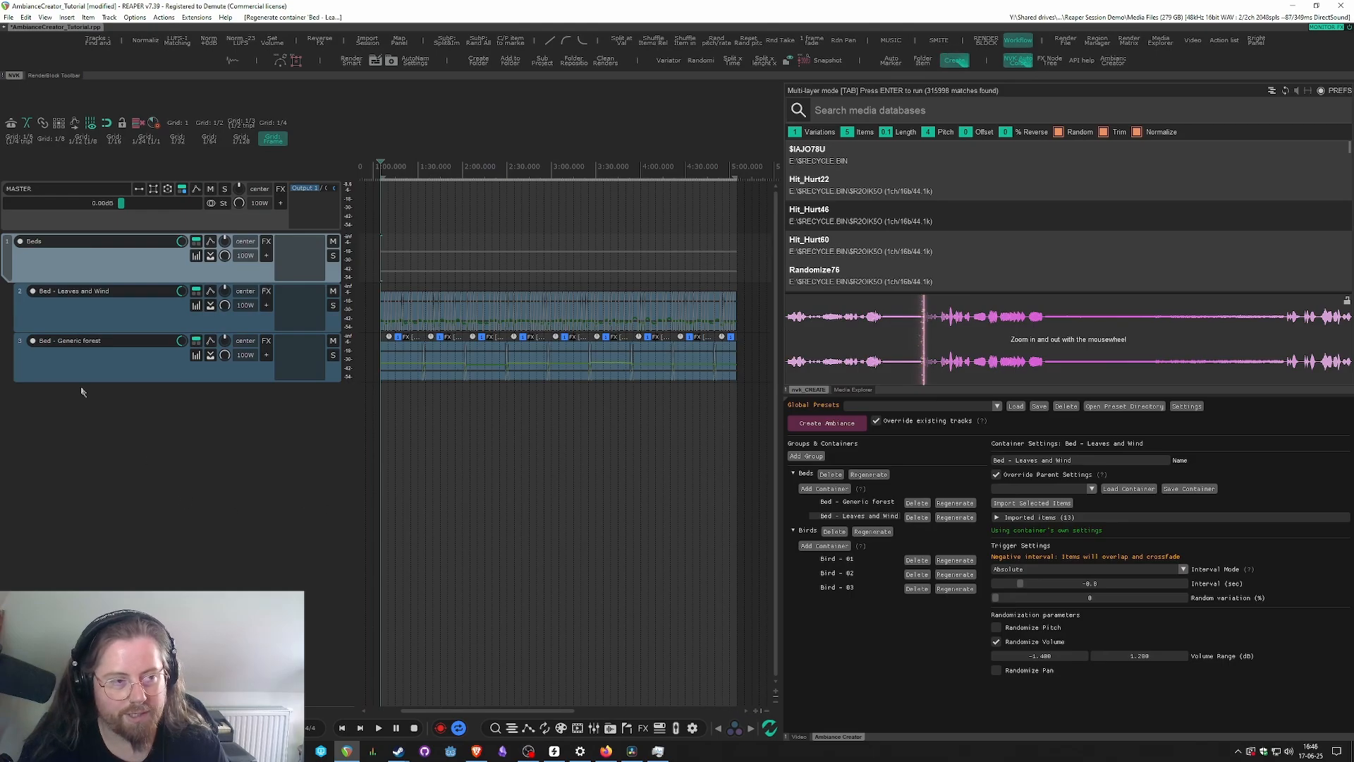
- Set the default interval of the Birds group to 20 seconds and regenerate the whole group
click(837, 559)
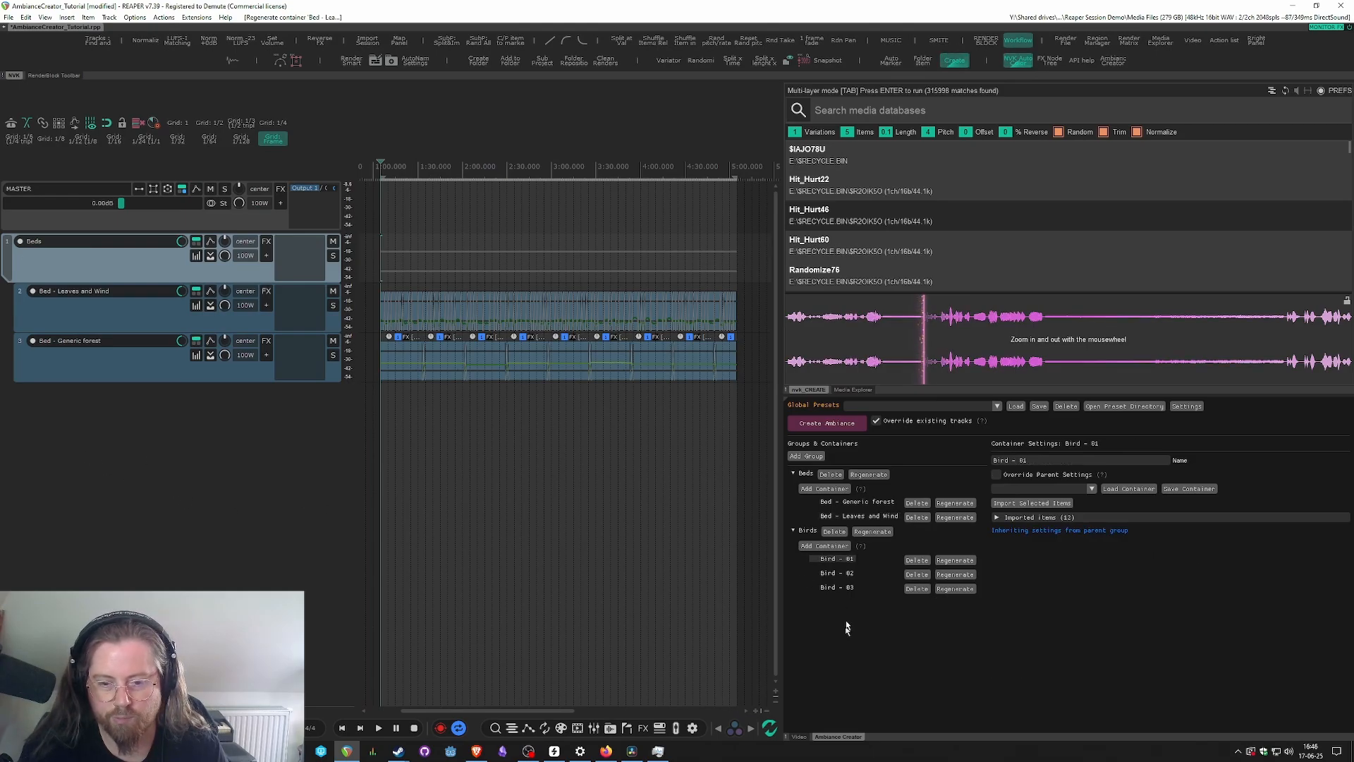
click(808, 530)
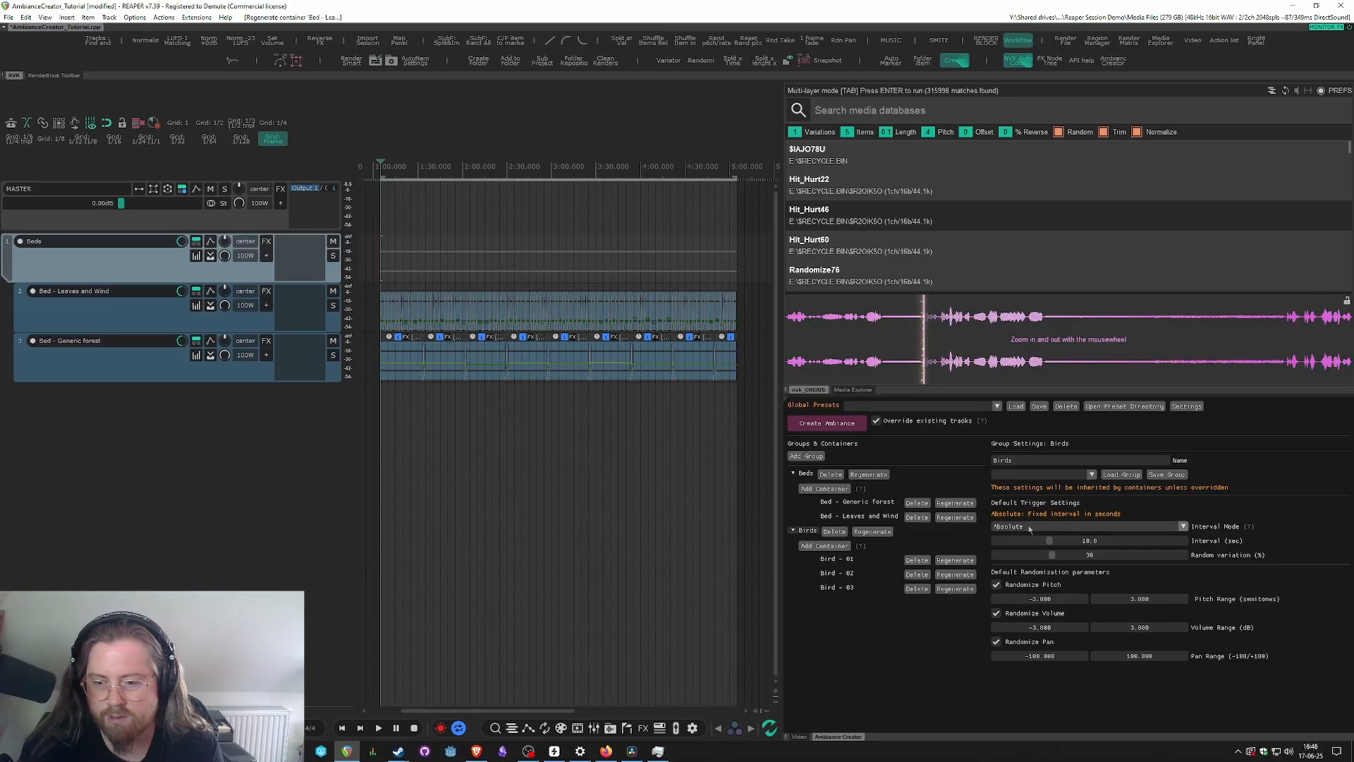
drag(1050, 540, 1078, 551)
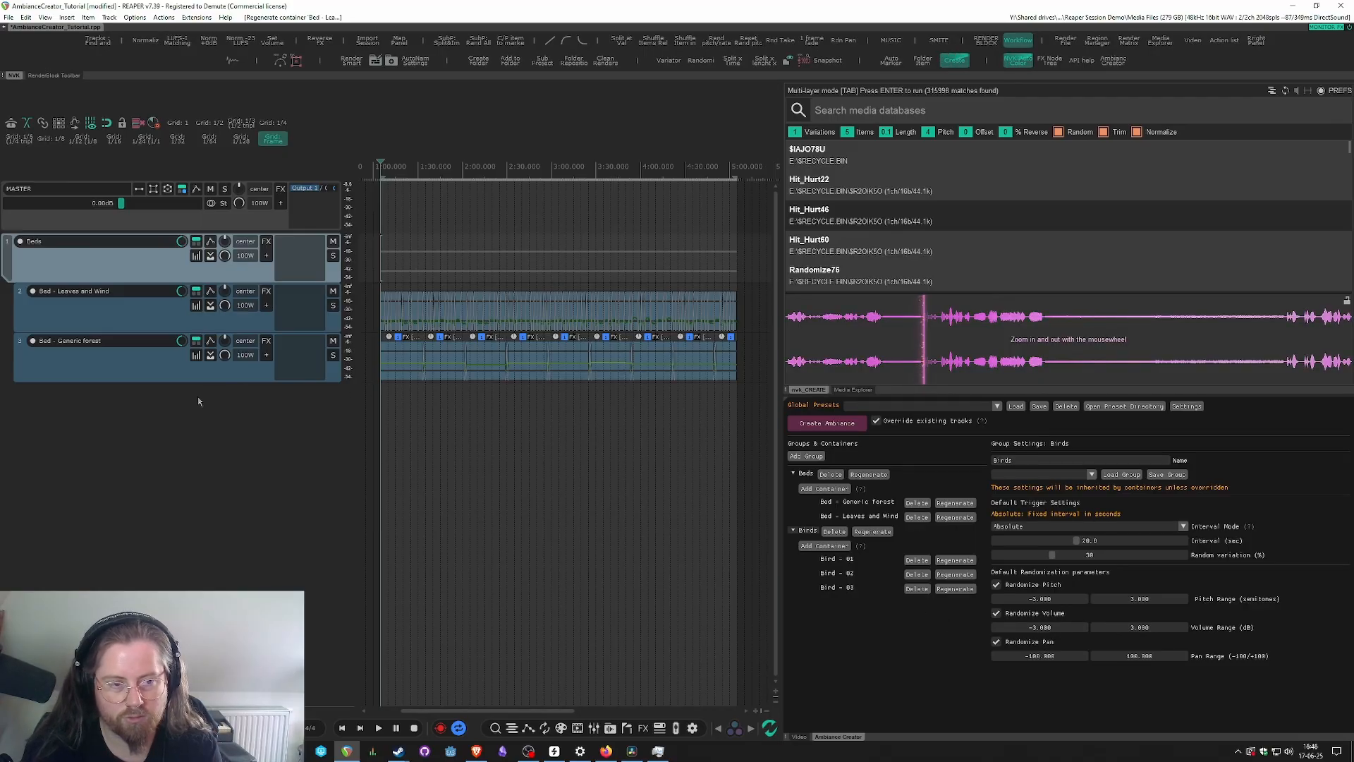
click(873, 531)
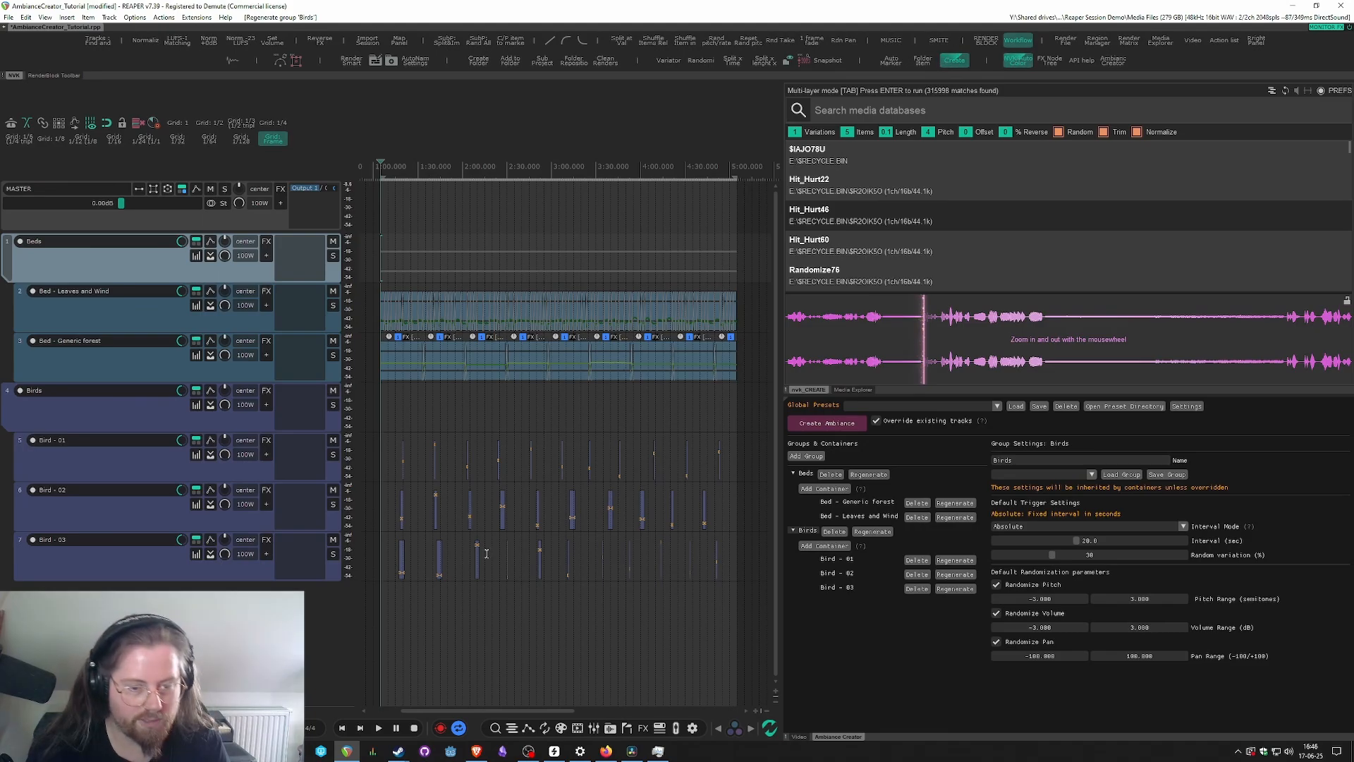
- Play the generated ambience from about 1:13 and again from about 1:33 to hear the bird items over the beds
scroll(561, 556, up, 2)
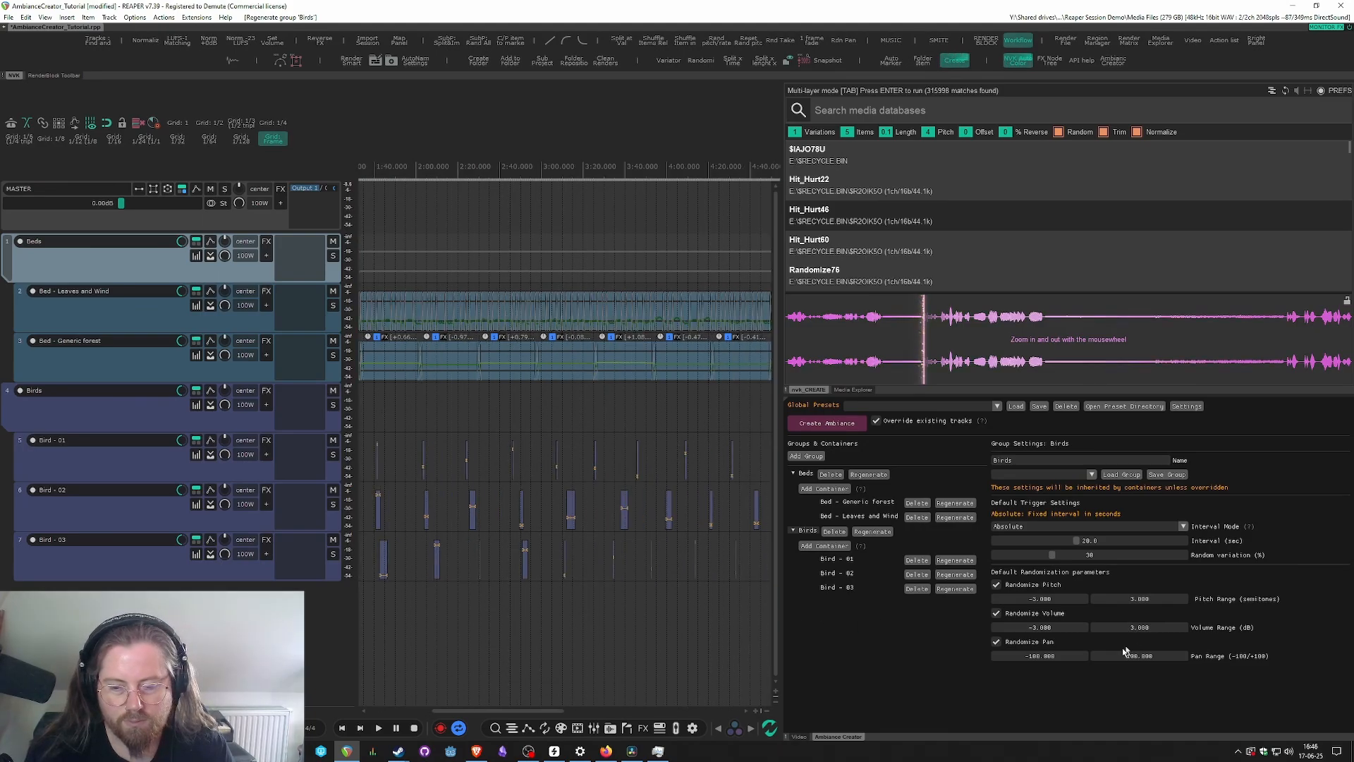
scroll(578, 583, down, 2)
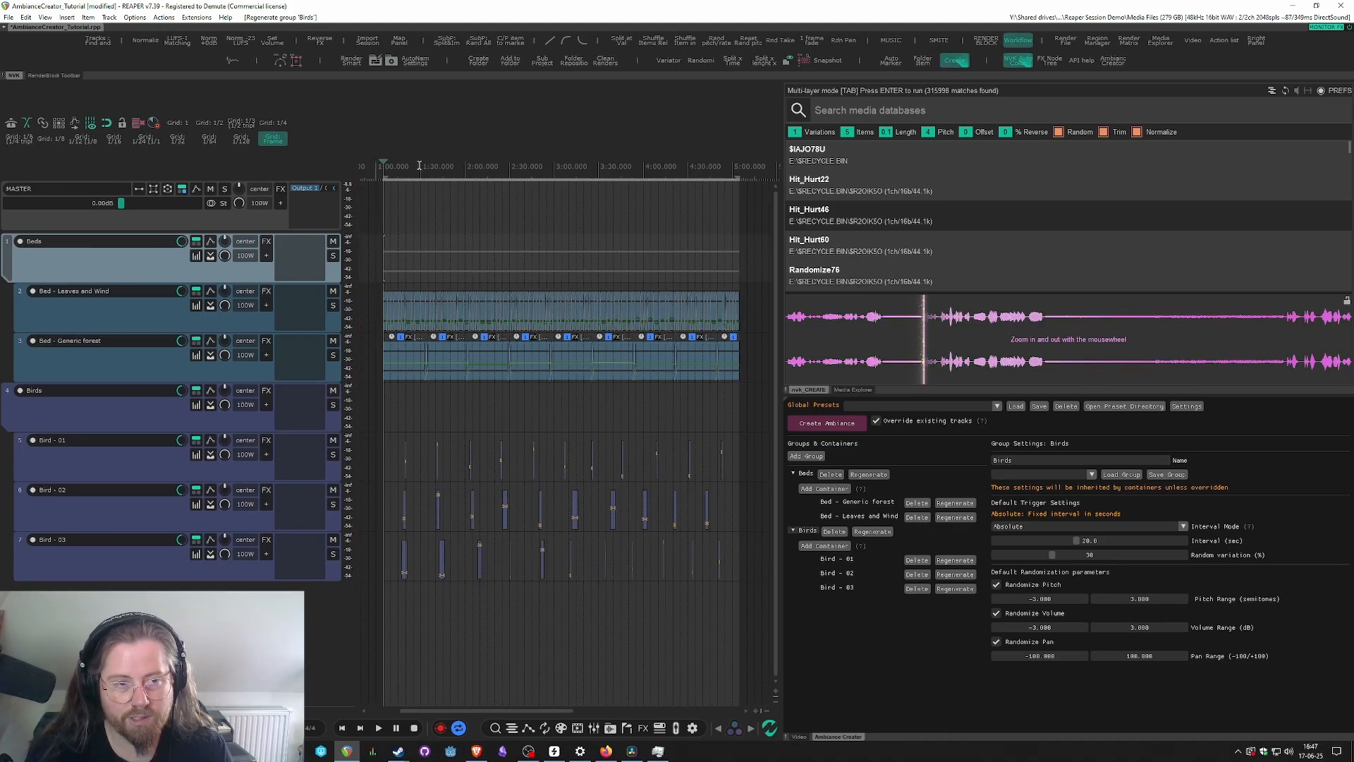
scroll(391, 182, up, 2)
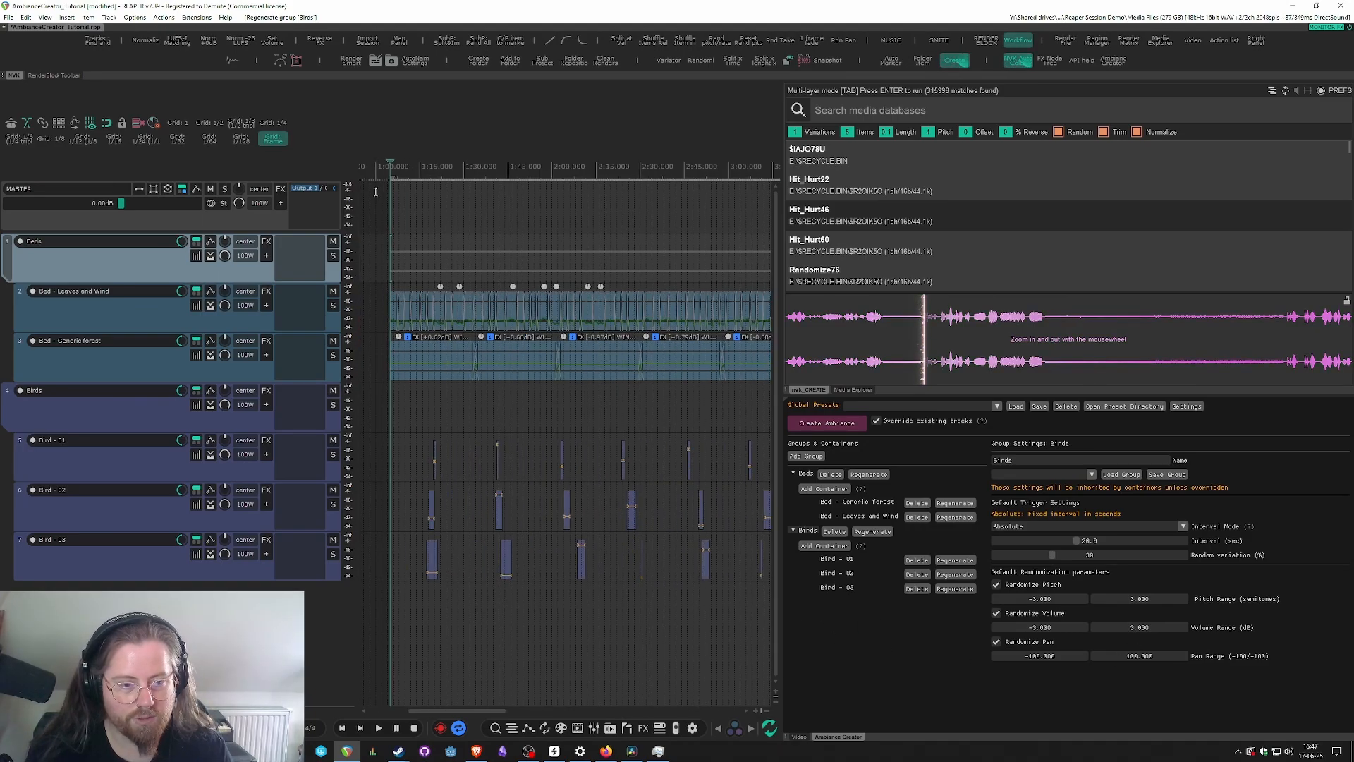
click(428, 168)
key(space)
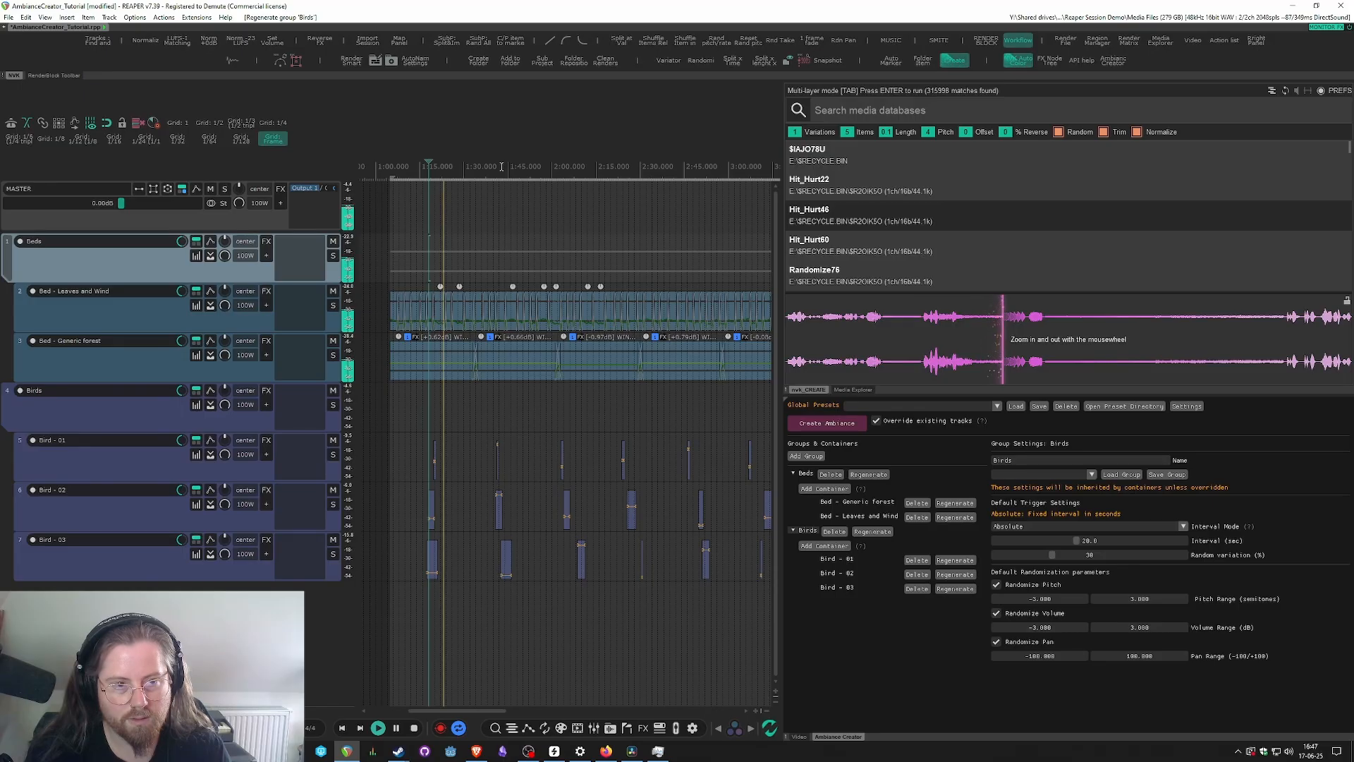
click(506, 168)
click(487, 166)
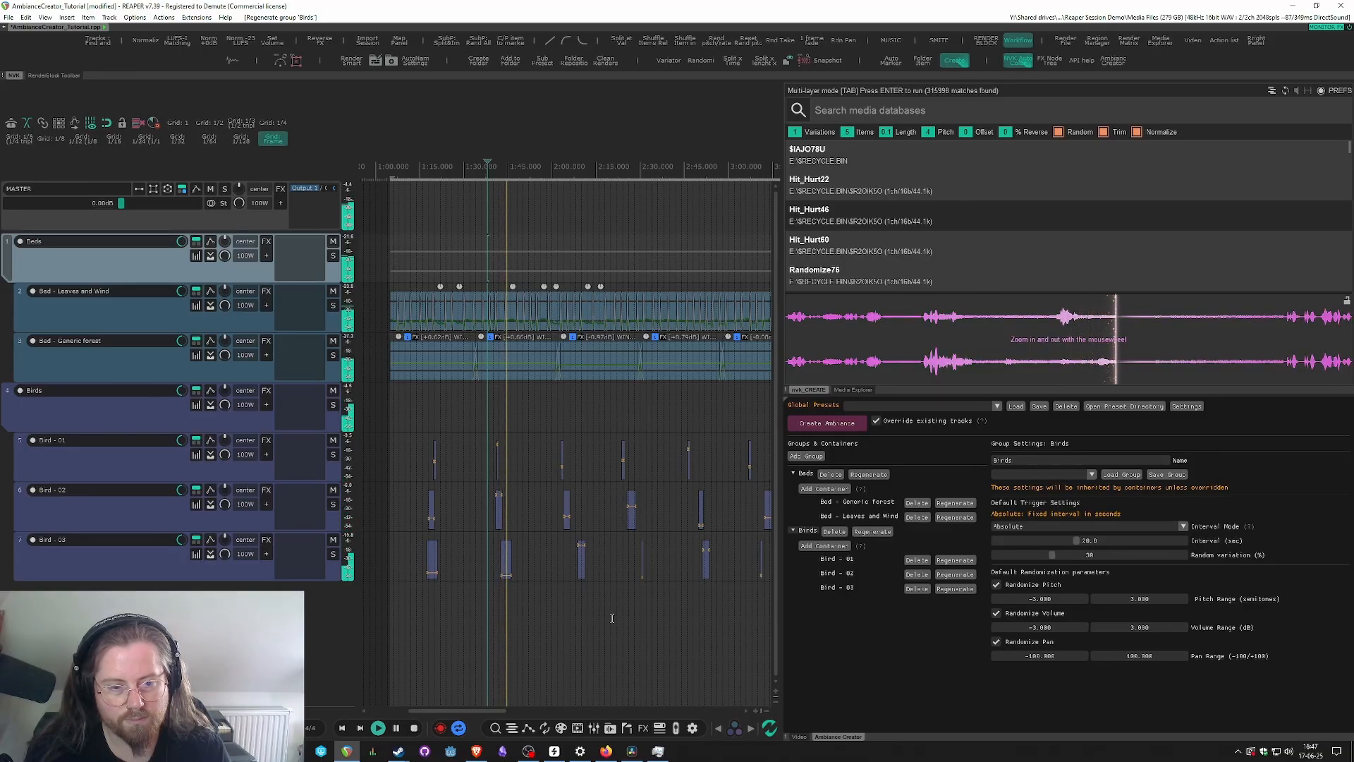
key(space)
- Examine the spacing of the generated bird items and check the container settings of Bird - 01 and Bird - 03
scroll(595, 593, down, 2)
scroll(595, 594, down, 3)
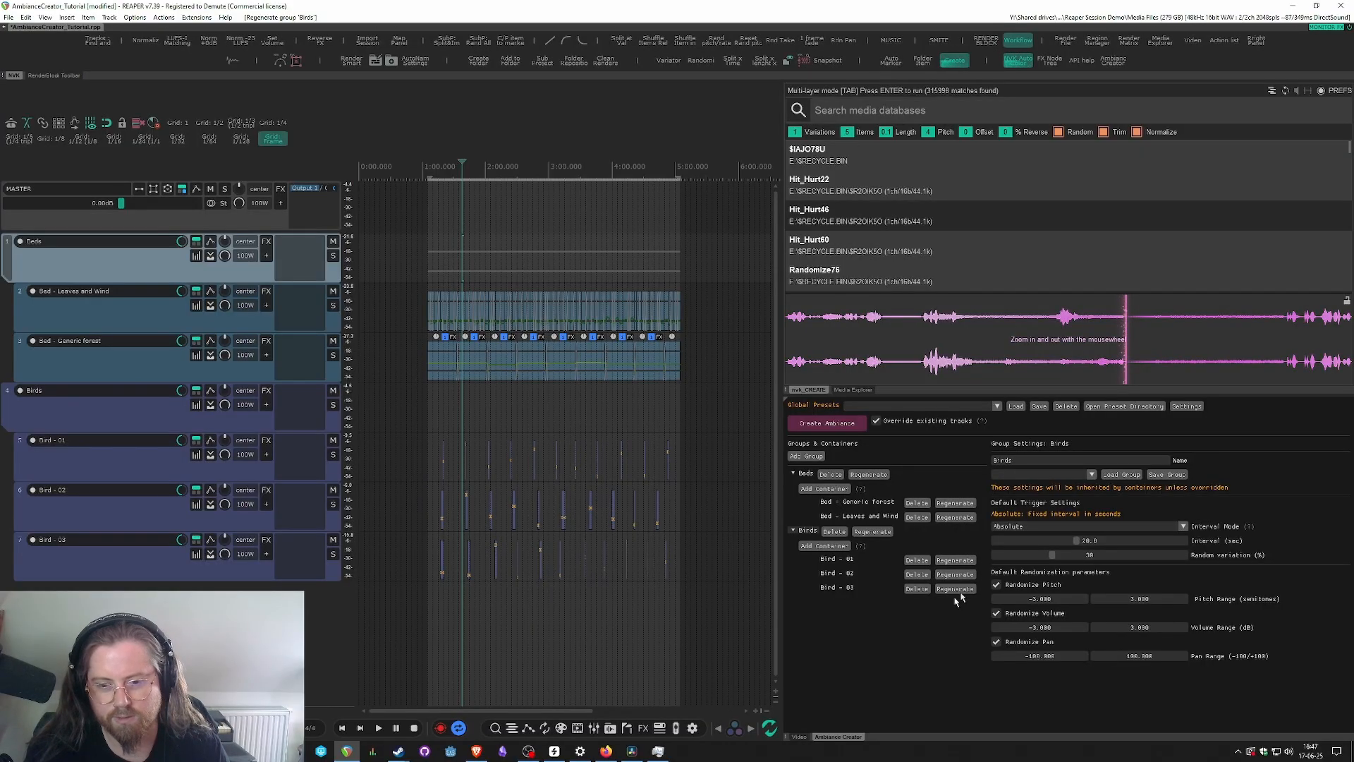
scroll(492, 579, up, 2)
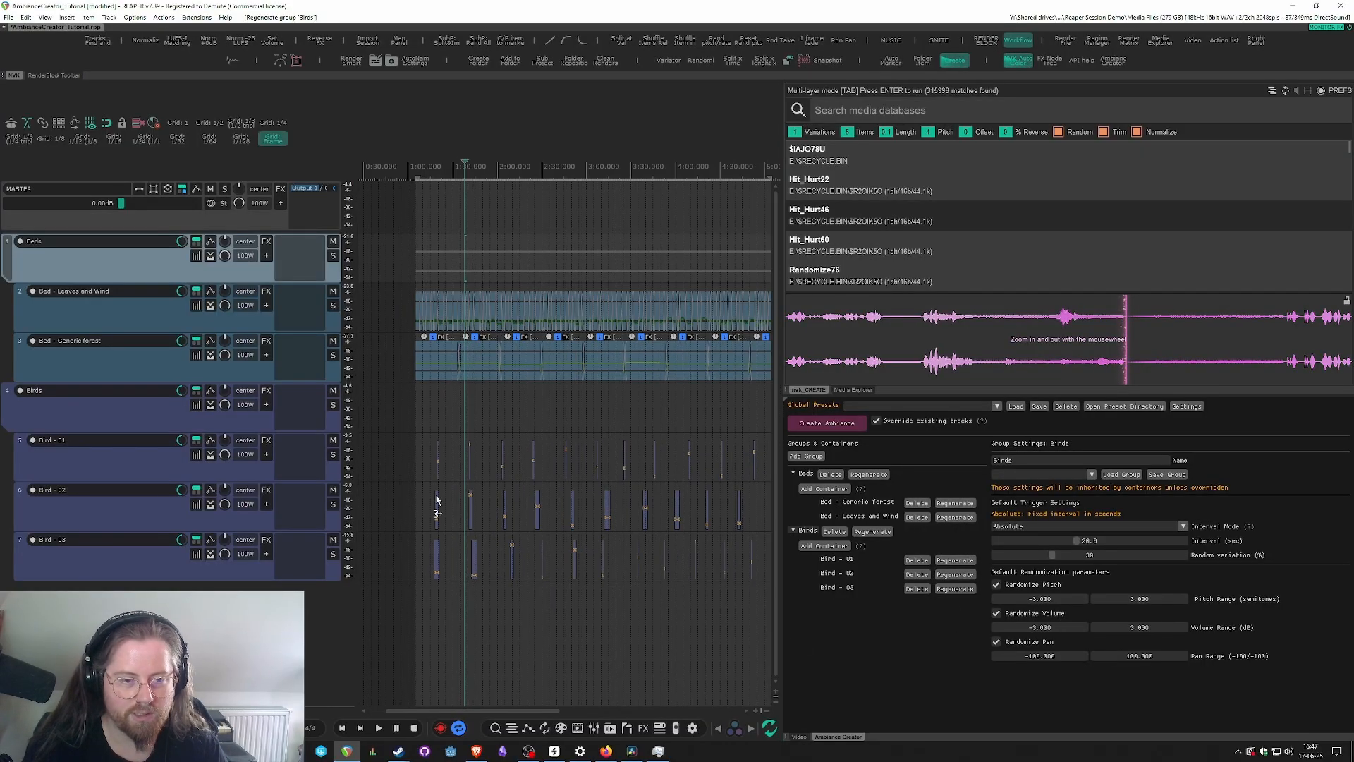
click(845, 560)
click(840, 587)
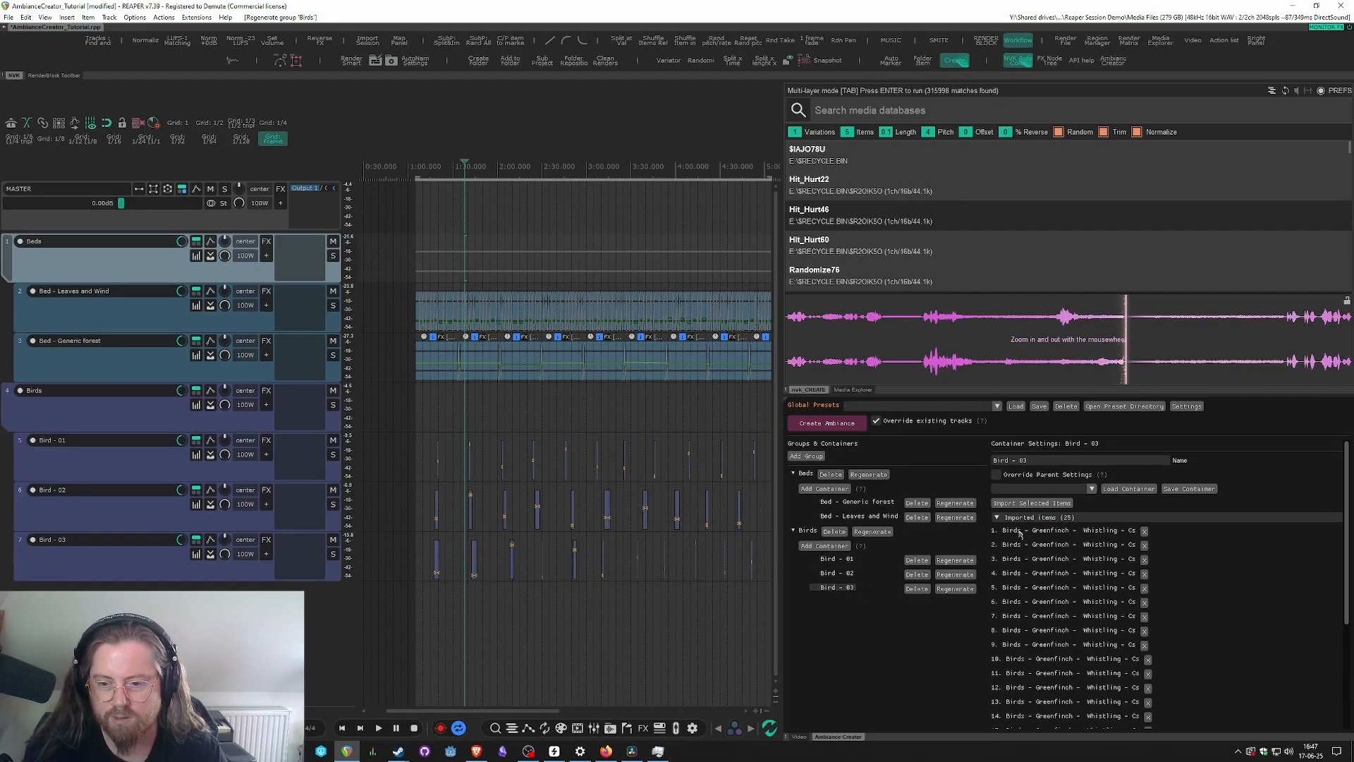
click(1018, 518)
click(836, 560)
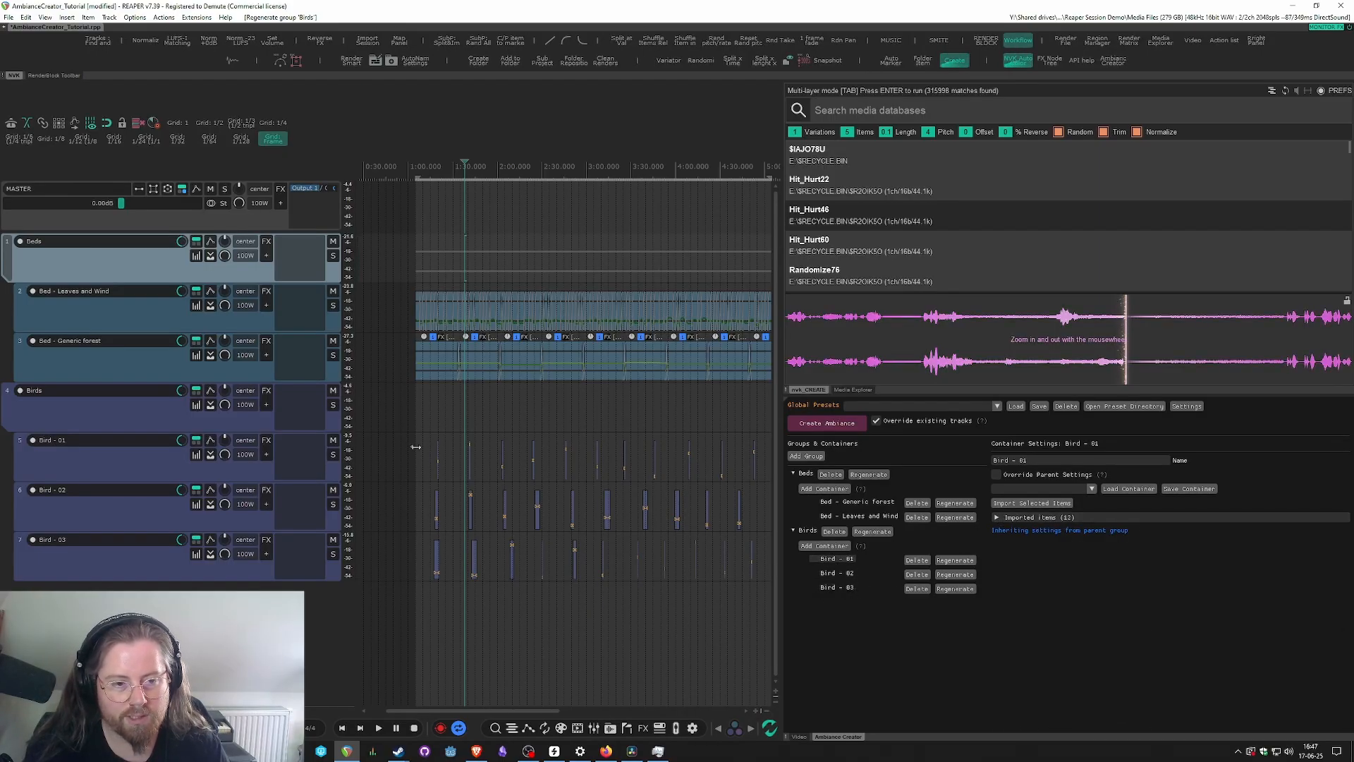
scroll(416, 447, up, 8)
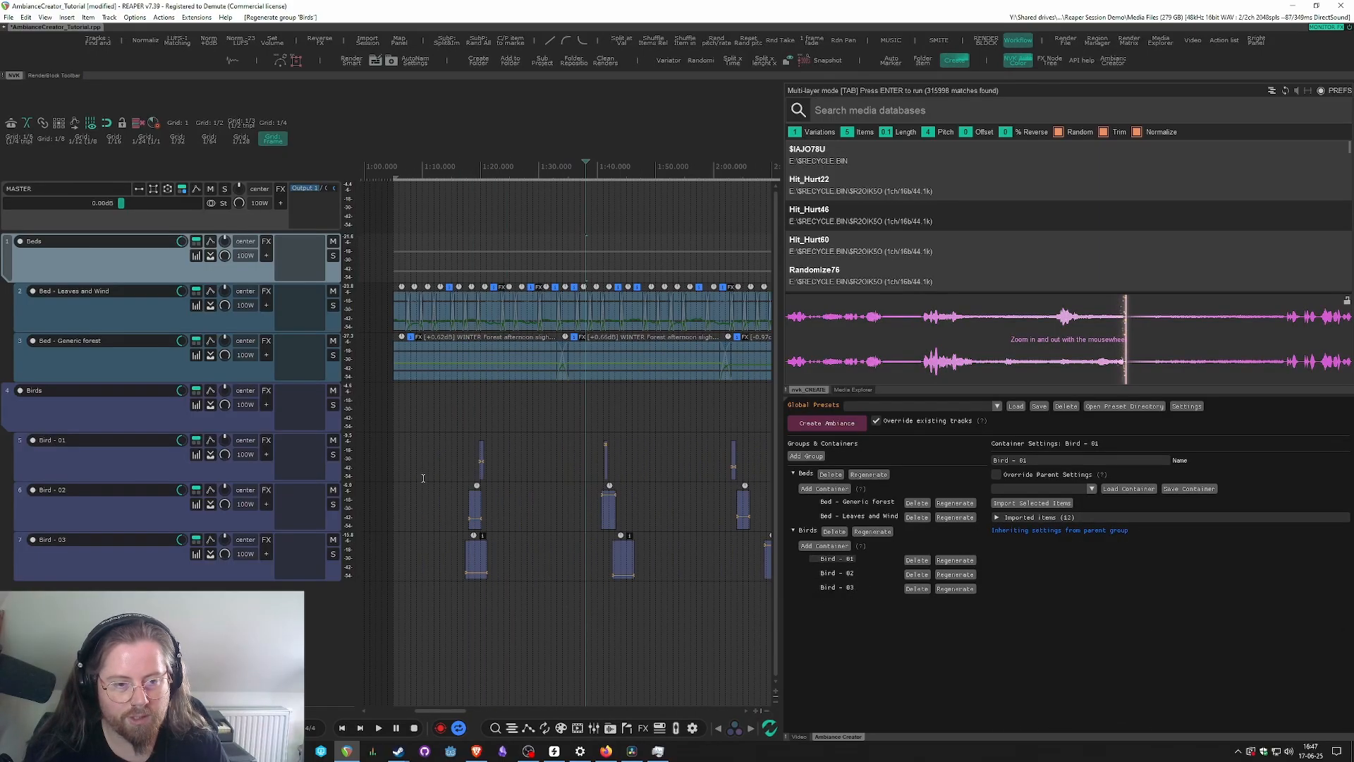
- Override the parent settings for the Bird - 03 container and set its interval mode to Relative
click(156, 576)
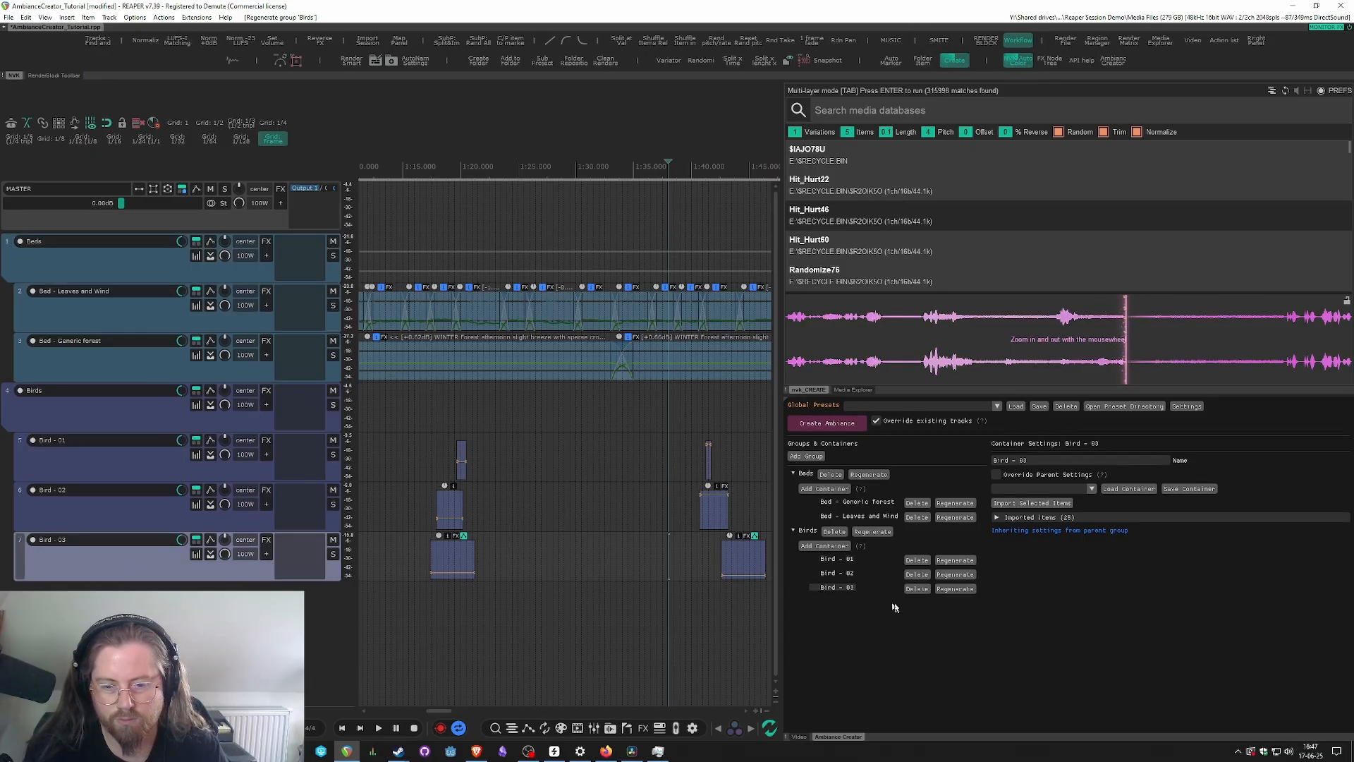
scroll(524, 591, down, 5)
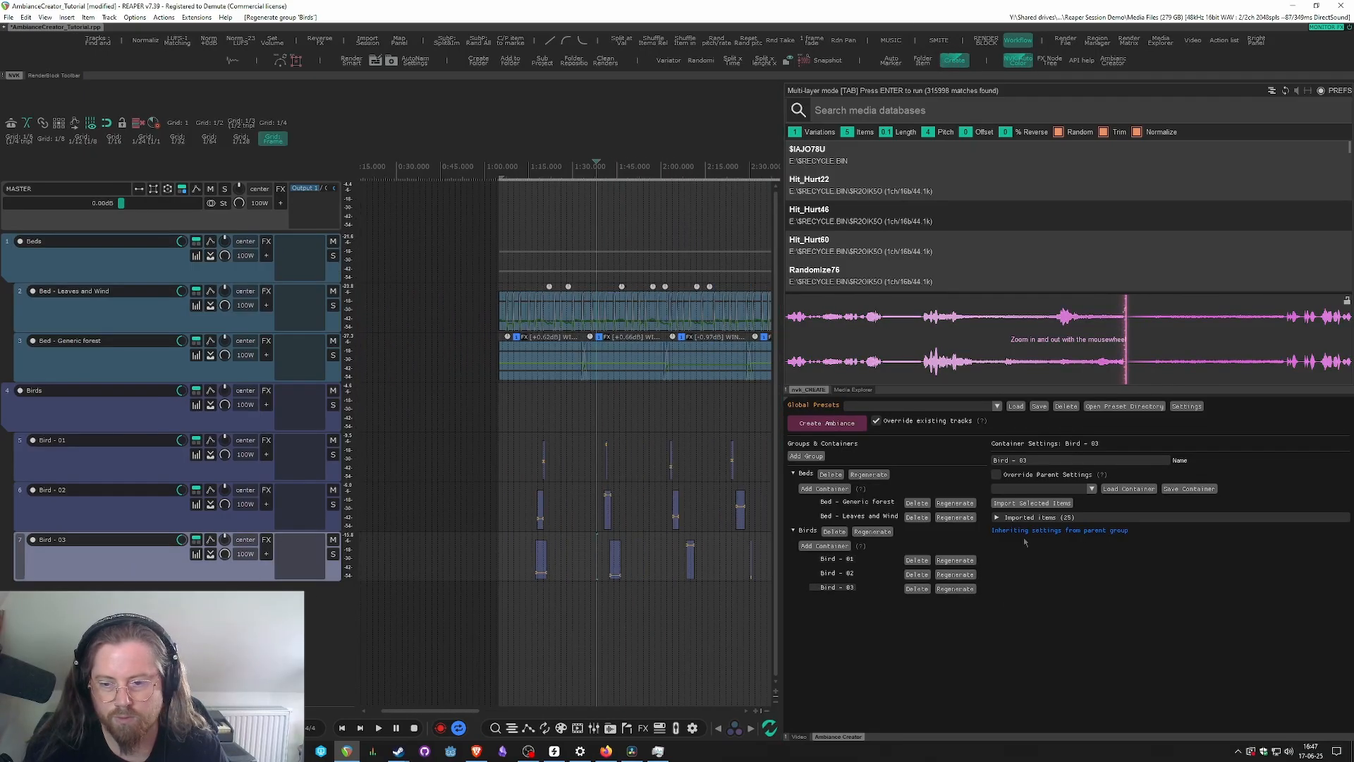
click(996, 475)
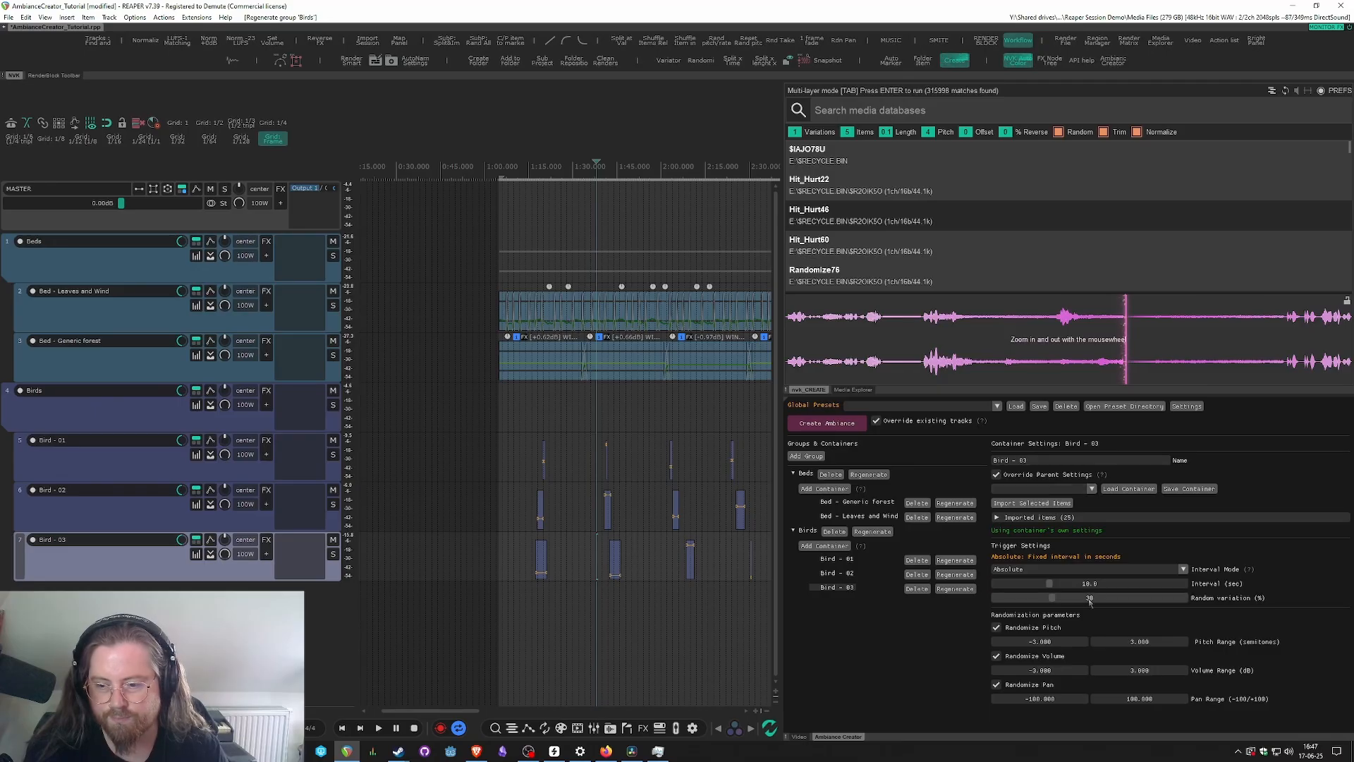
click(1031, 570)
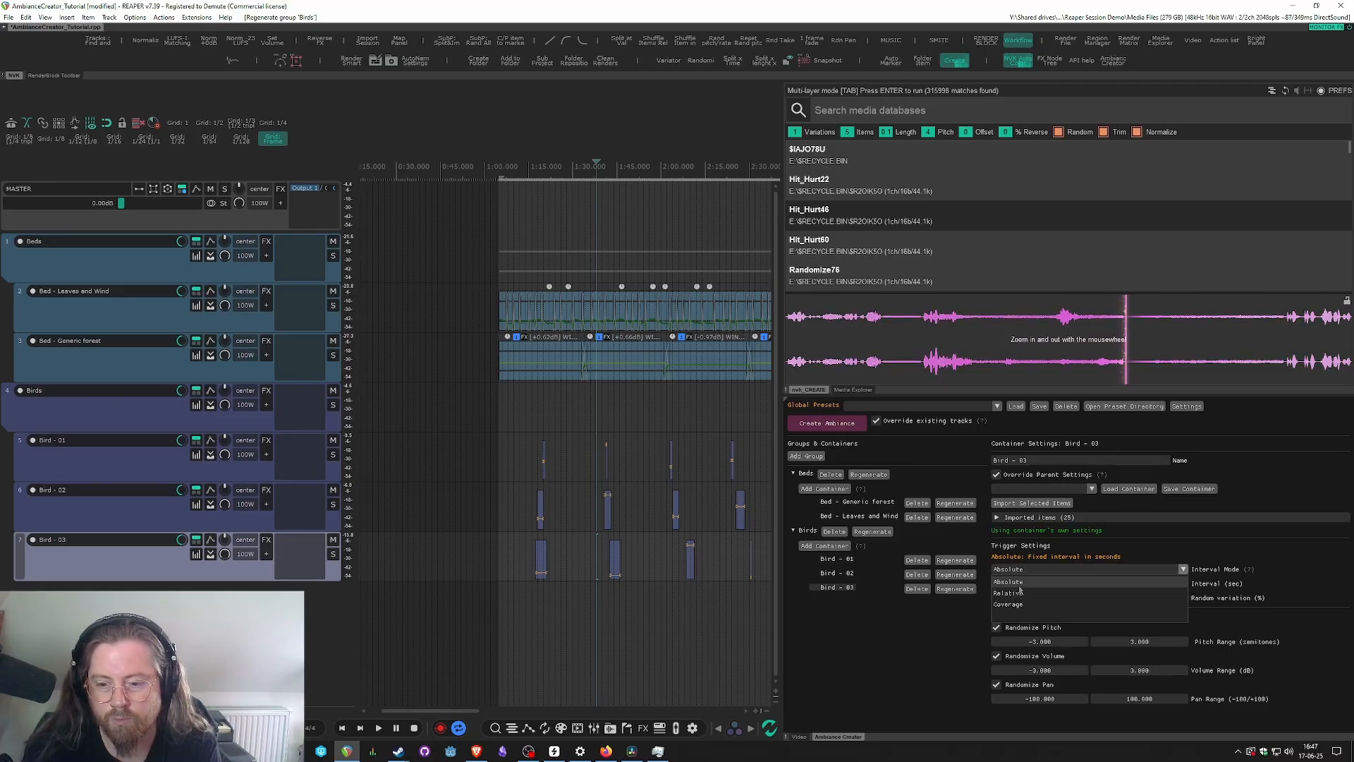
click(1013, 582)
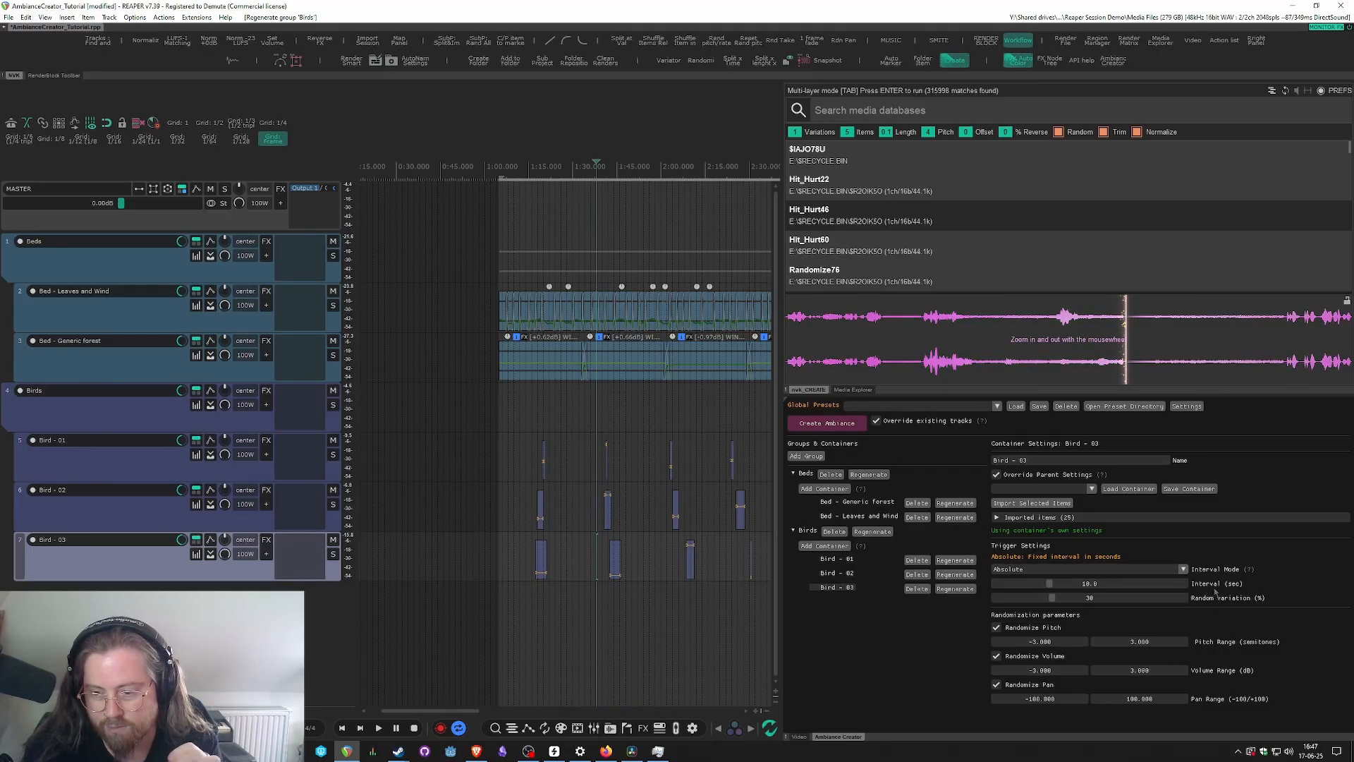
click(1009, 570)
click(1016, 593)
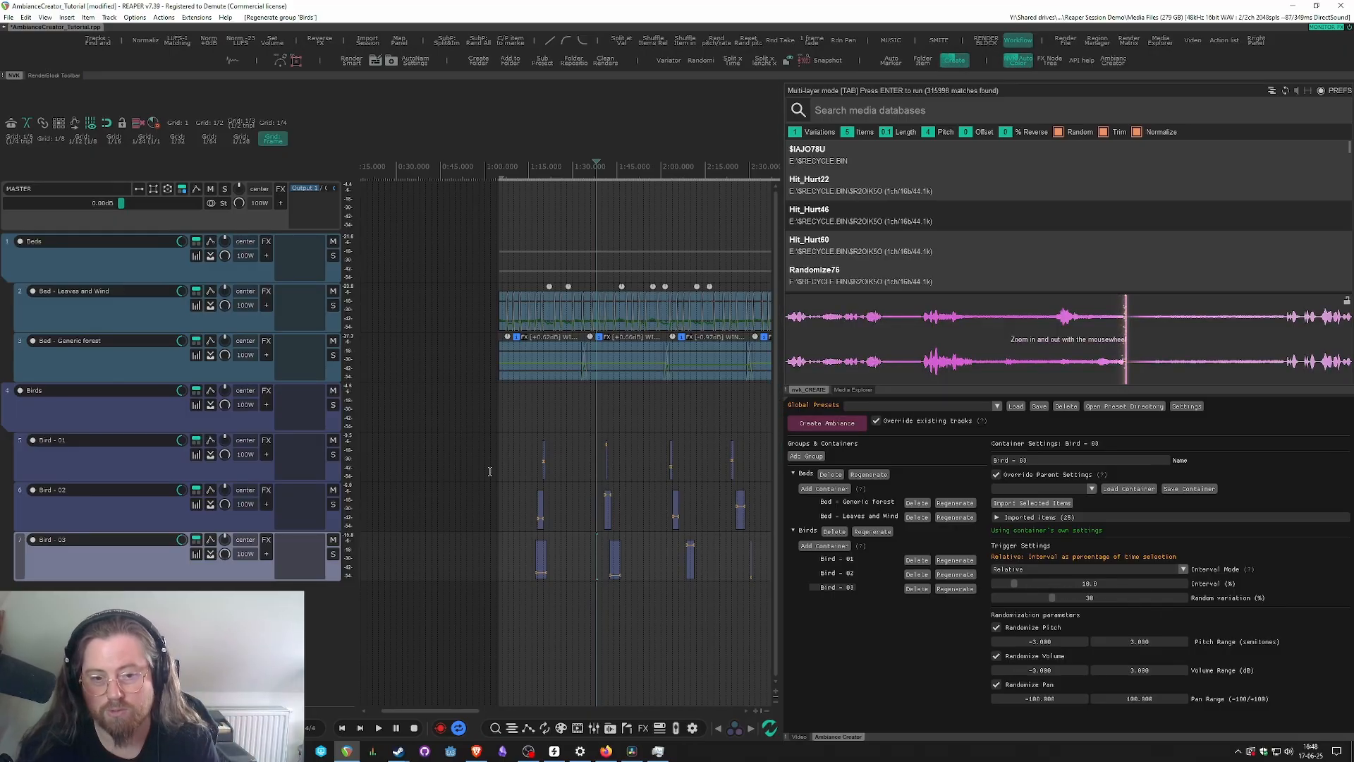
- Switch the Bird - 03 container's interval mode to Coverage, set coverage to 69.2 %, and regenerate that container
scroll(451, 487, down, 4)
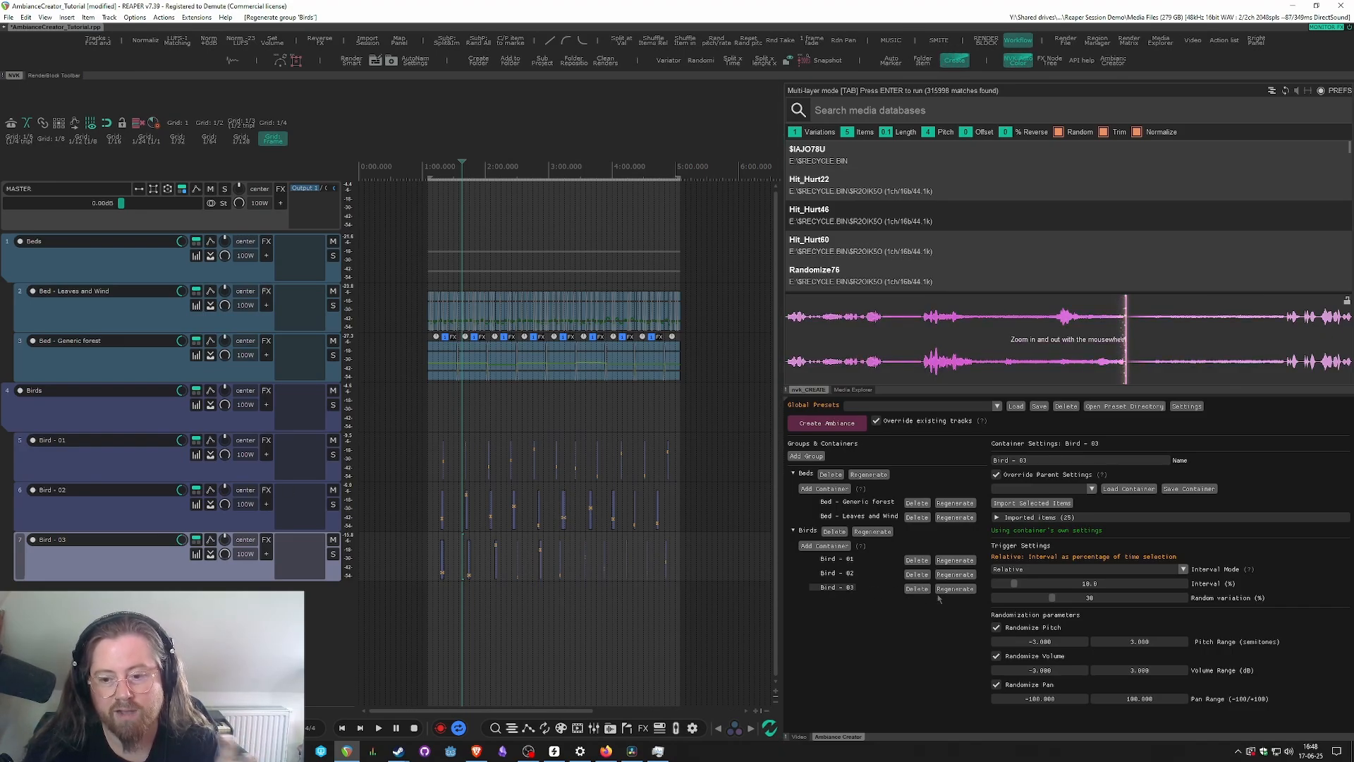
click(1033, 570)
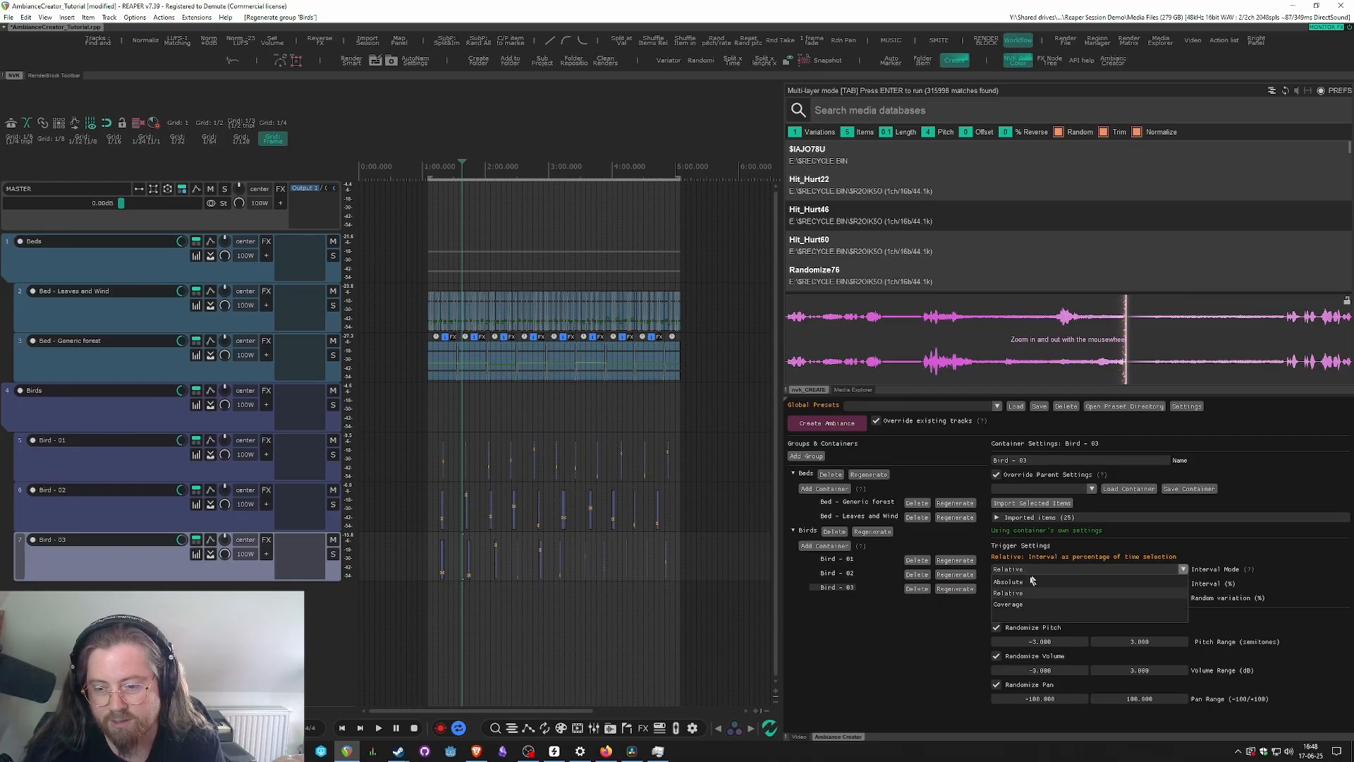
click(1016, 606)
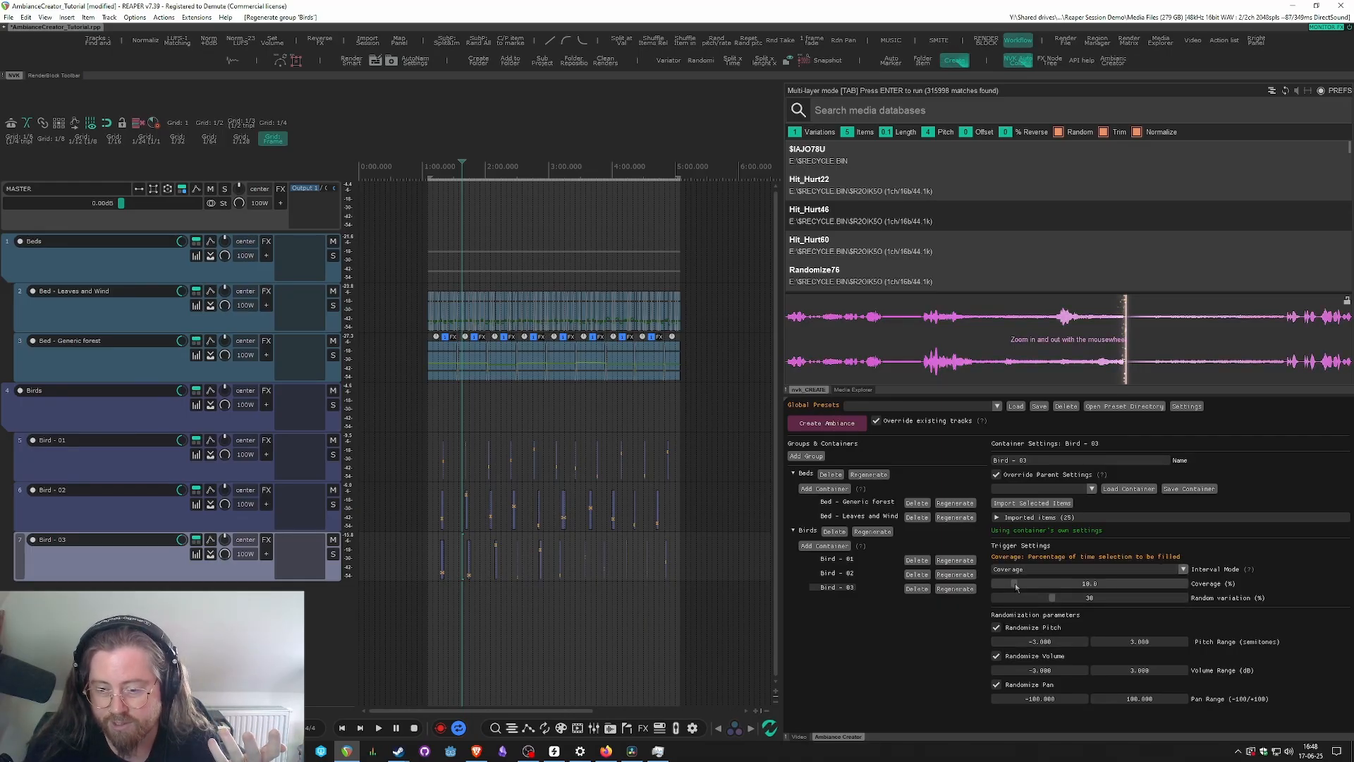
drag(1016, 587, 1123, 589)
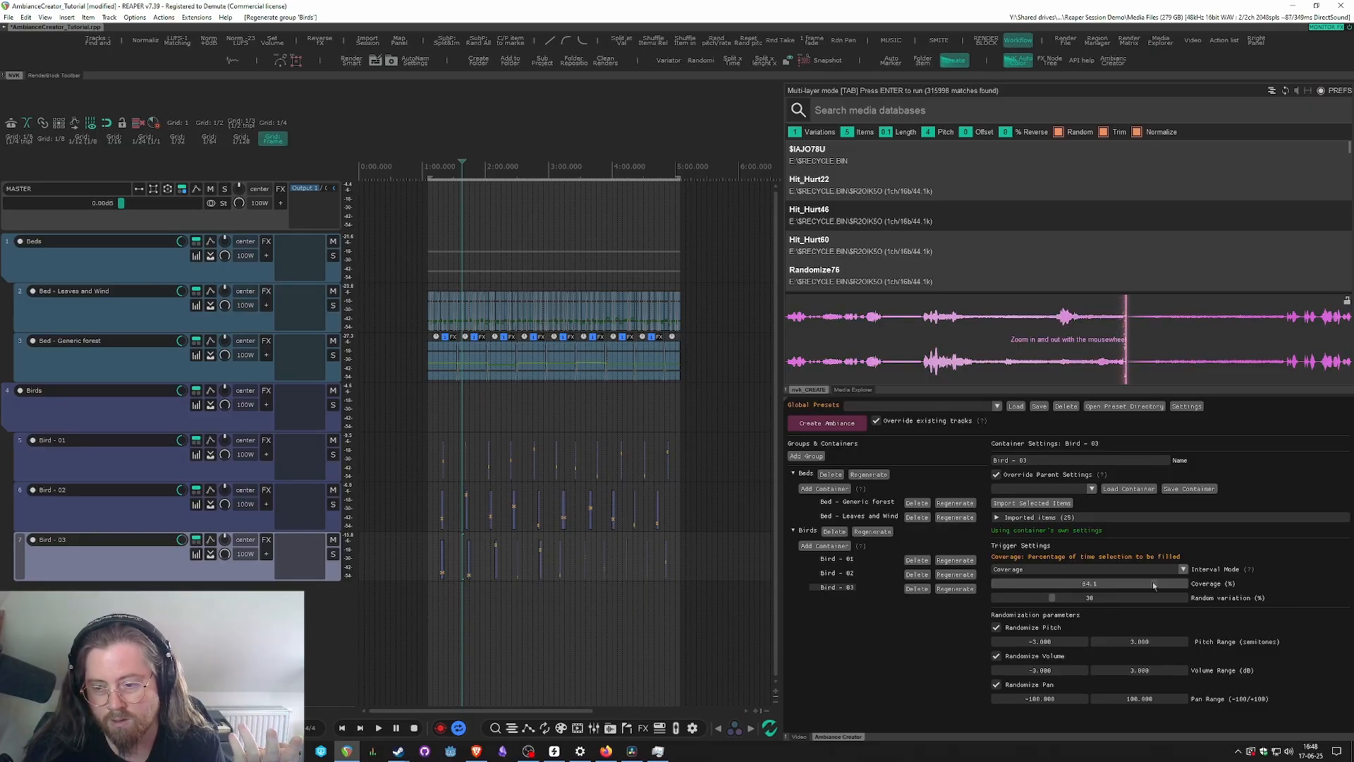
drag(1152, 582, 1152, 583)
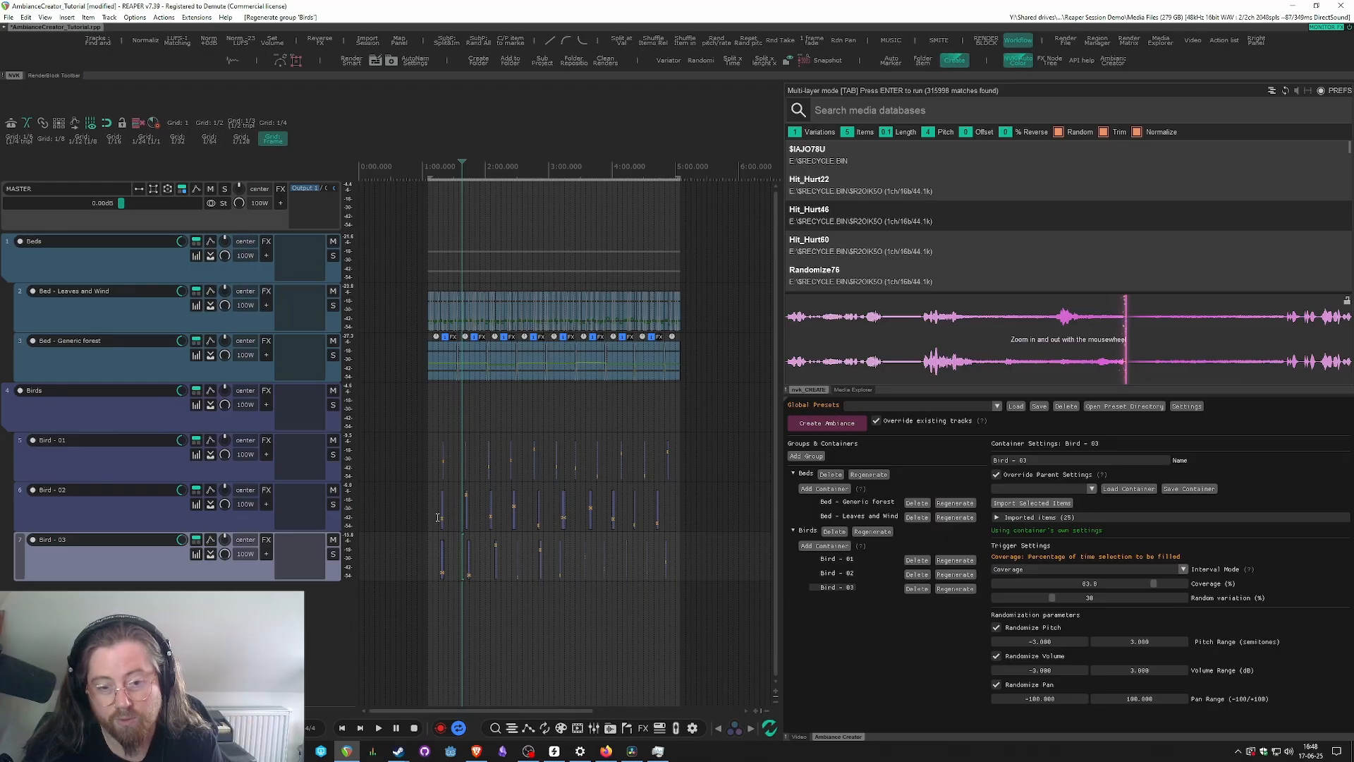
drag(1136, 584, 1126, 596)
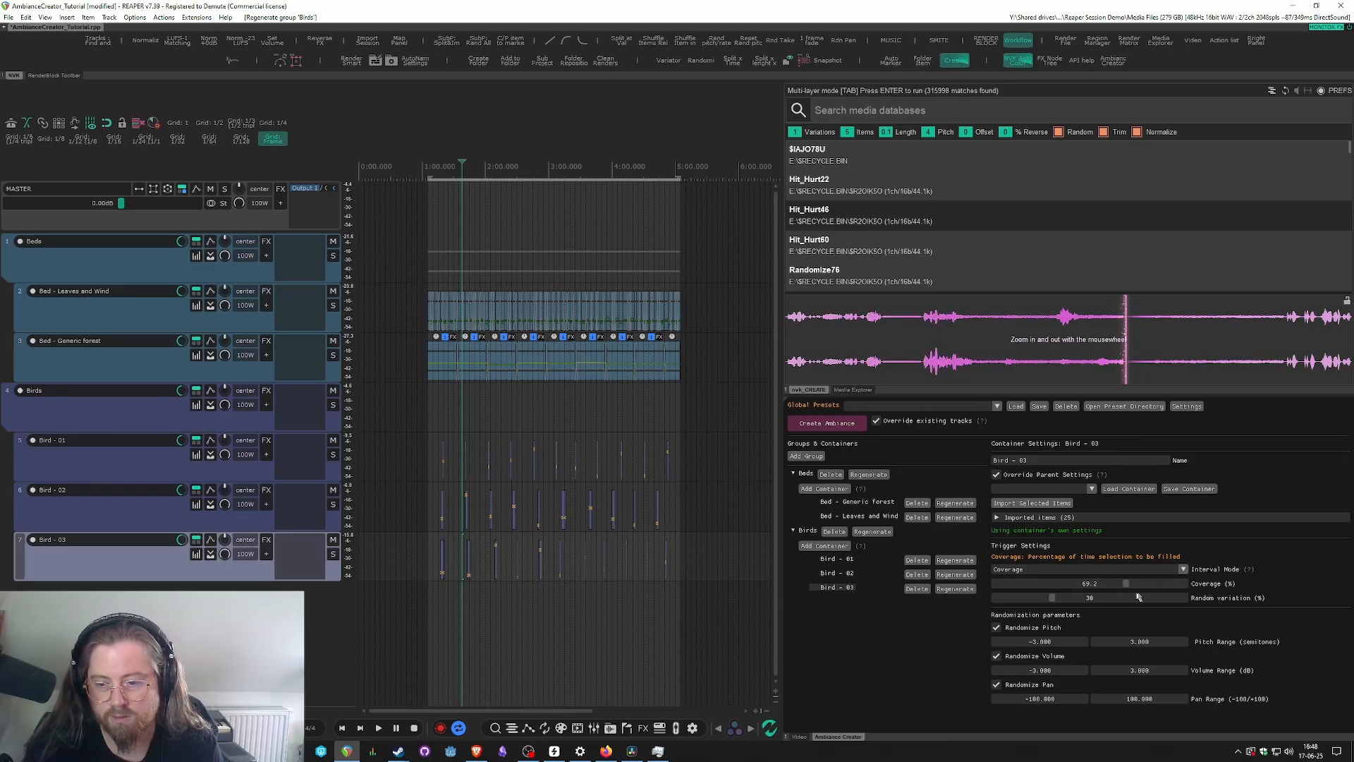
click(958, 591)
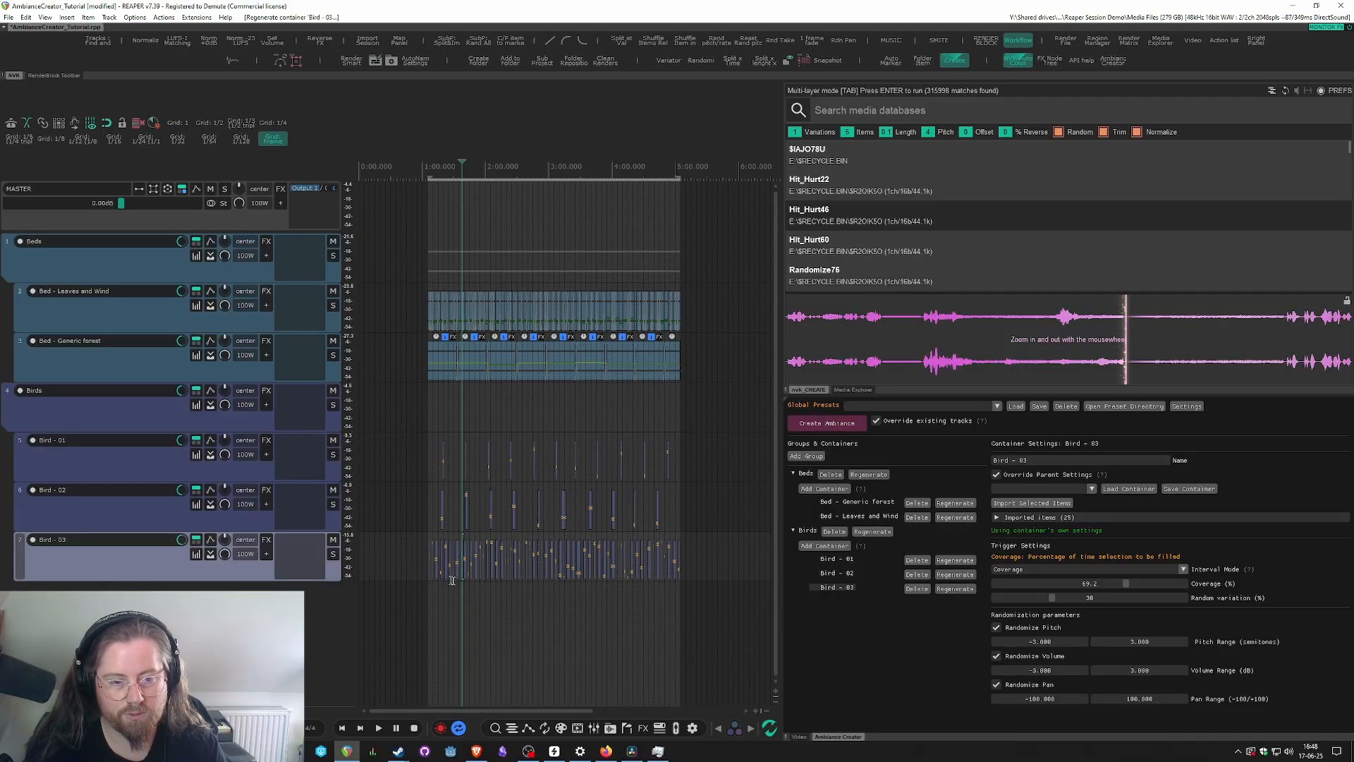
- Override the parent settings for Bird - 01, use a Relative interval of 50 %, and regenerate the container
click(120, 513)
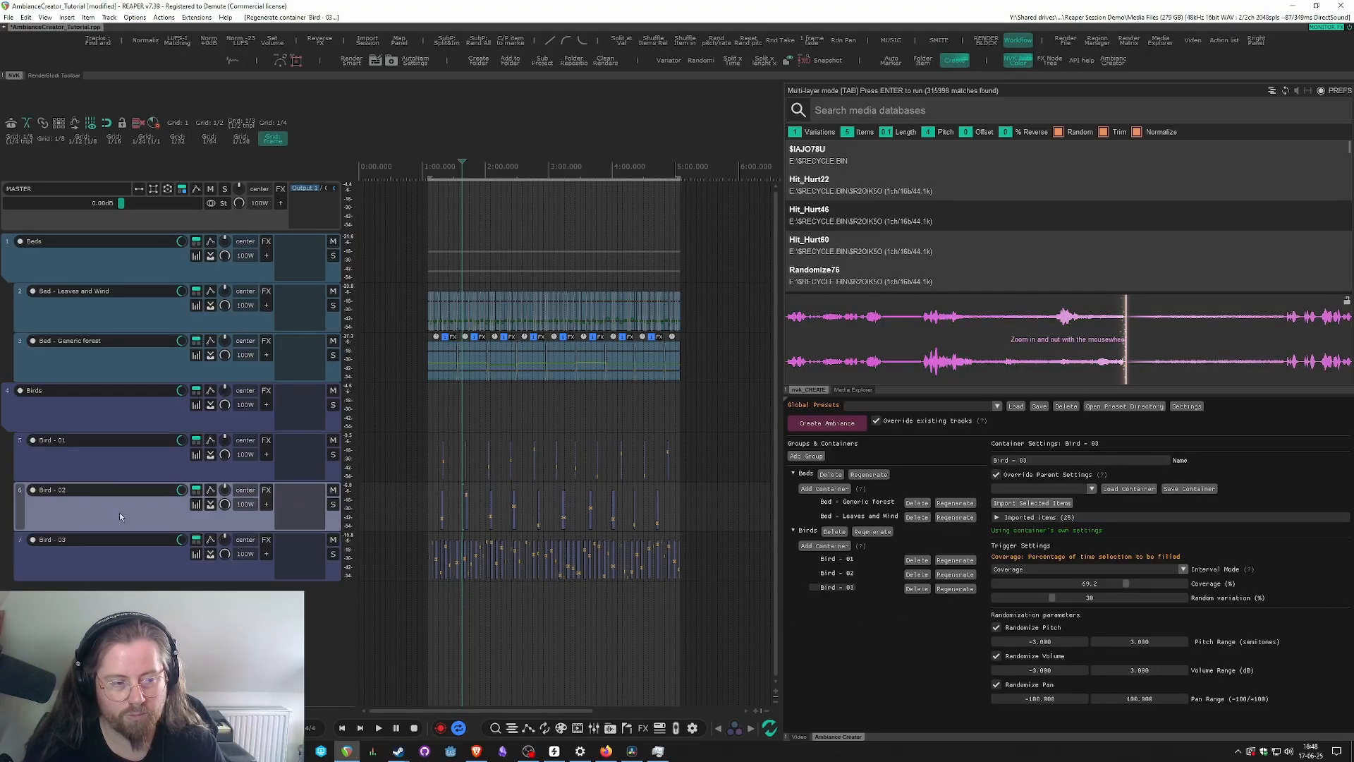
click(824, 576)
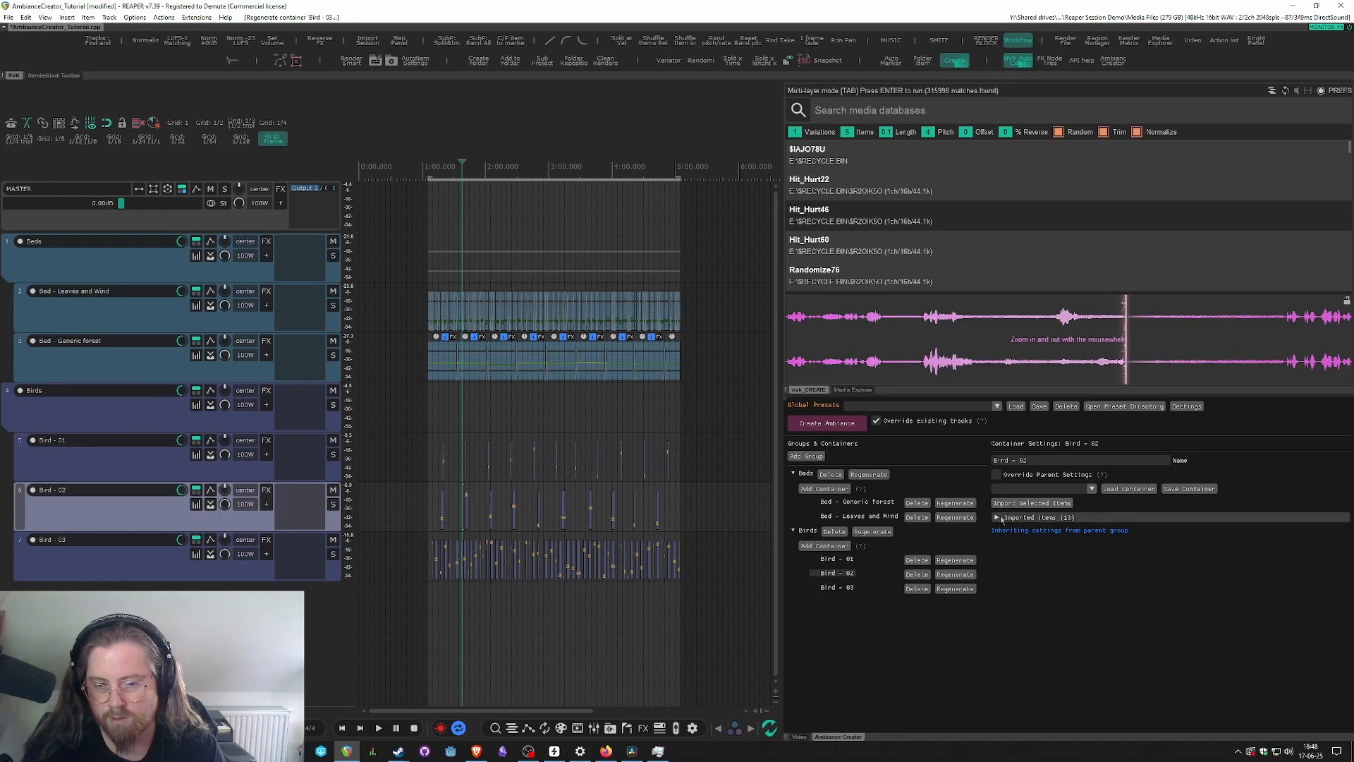
click(832, 560)
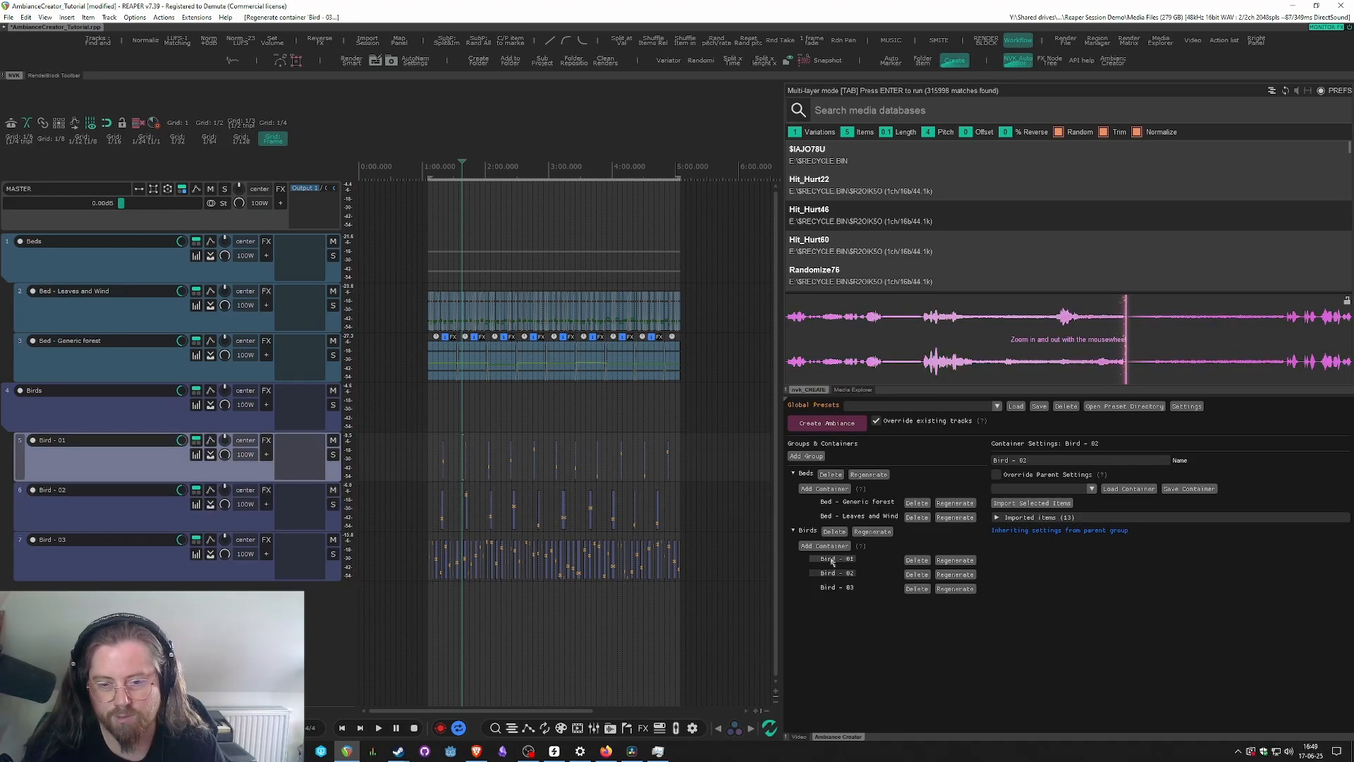
click(997, 475)
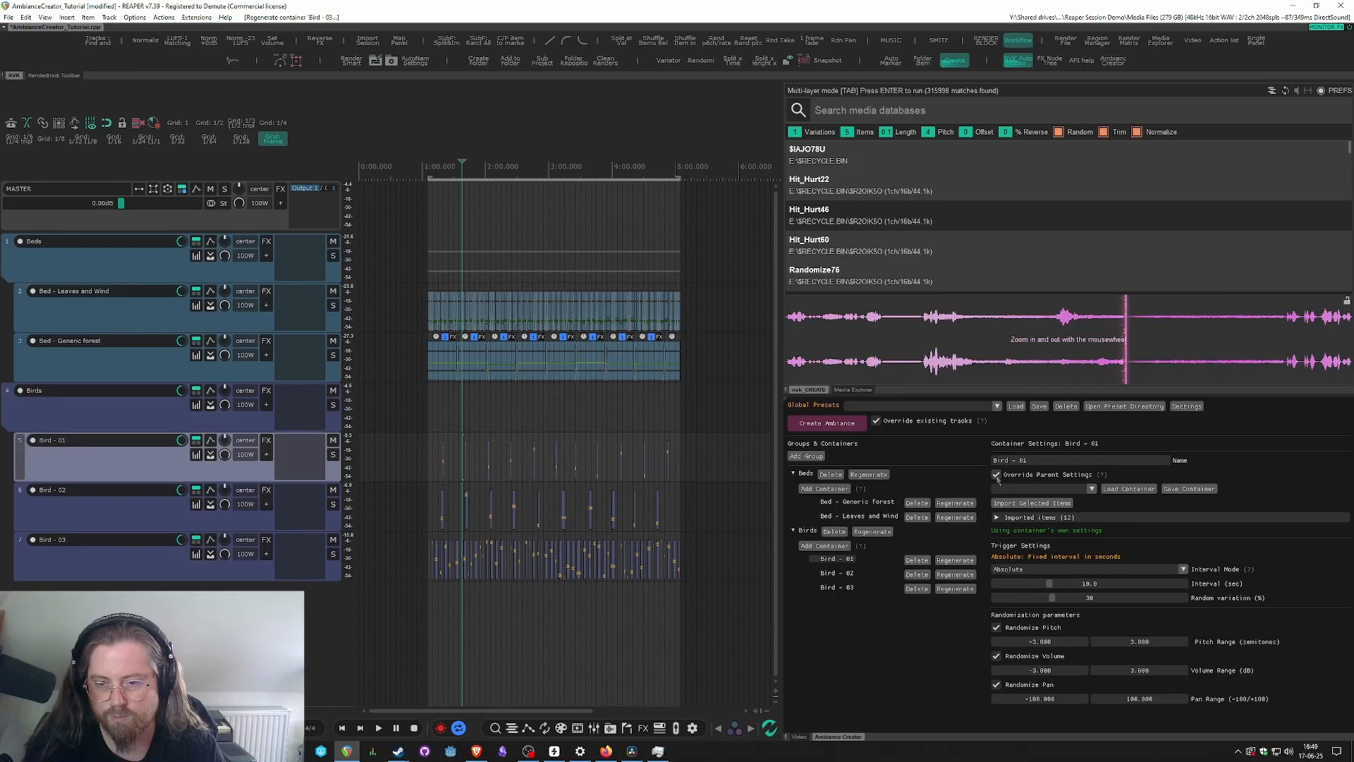
click(1035, 569)
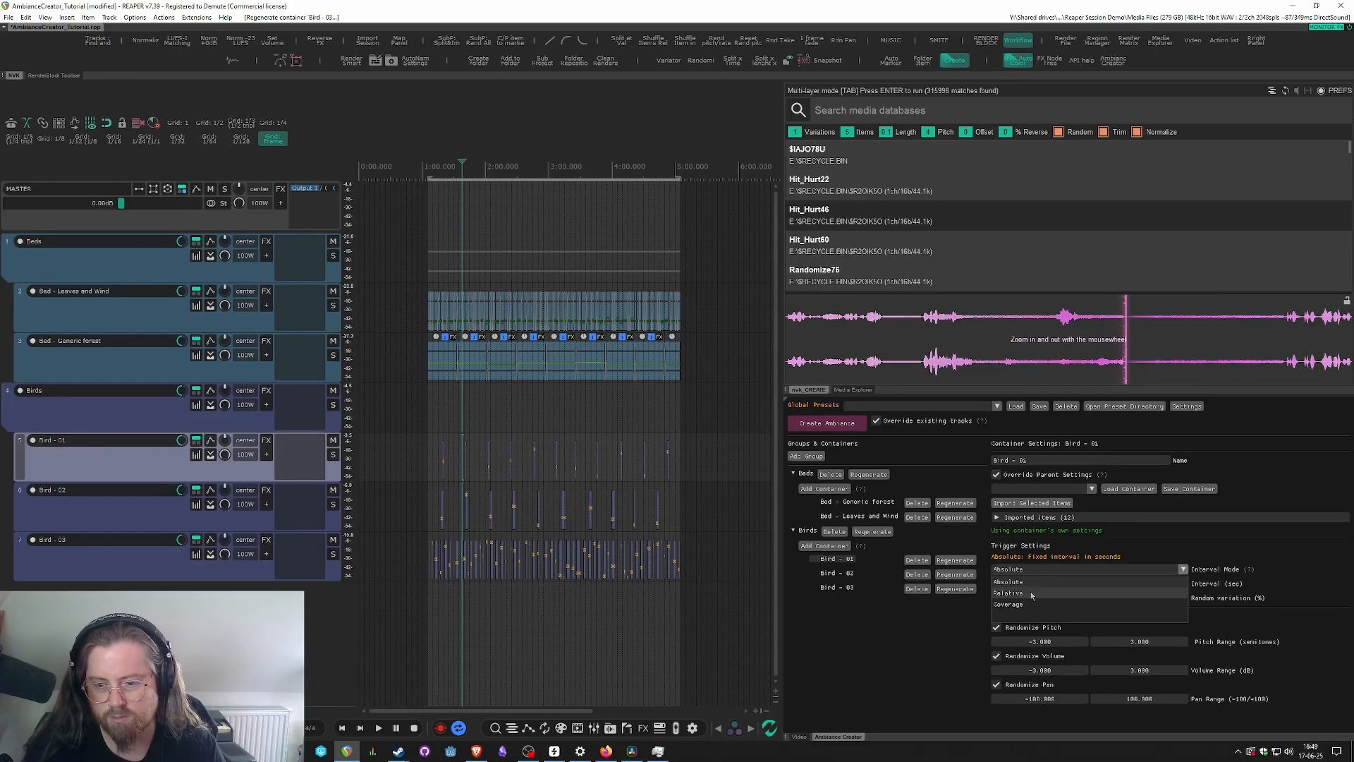
click(1031, 593)
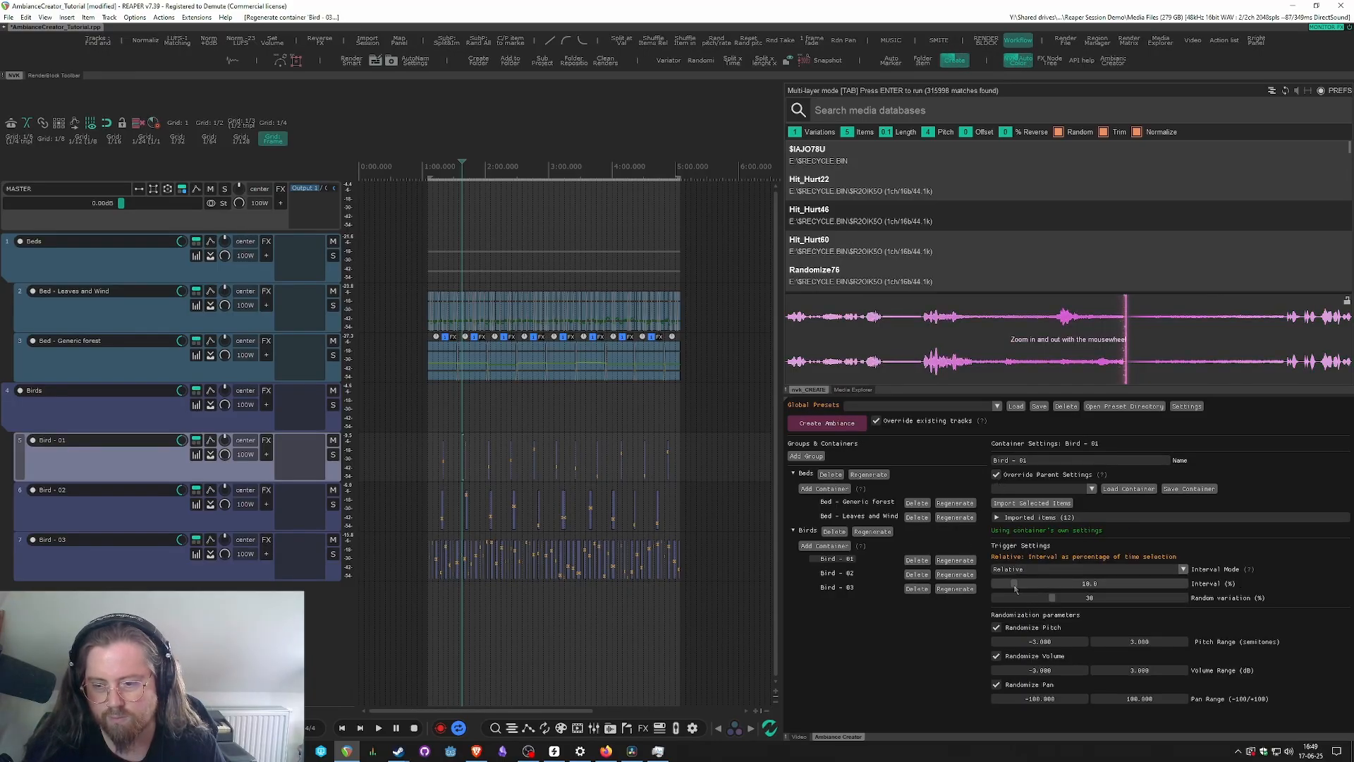
drag(1015, 584, 1073, 586)
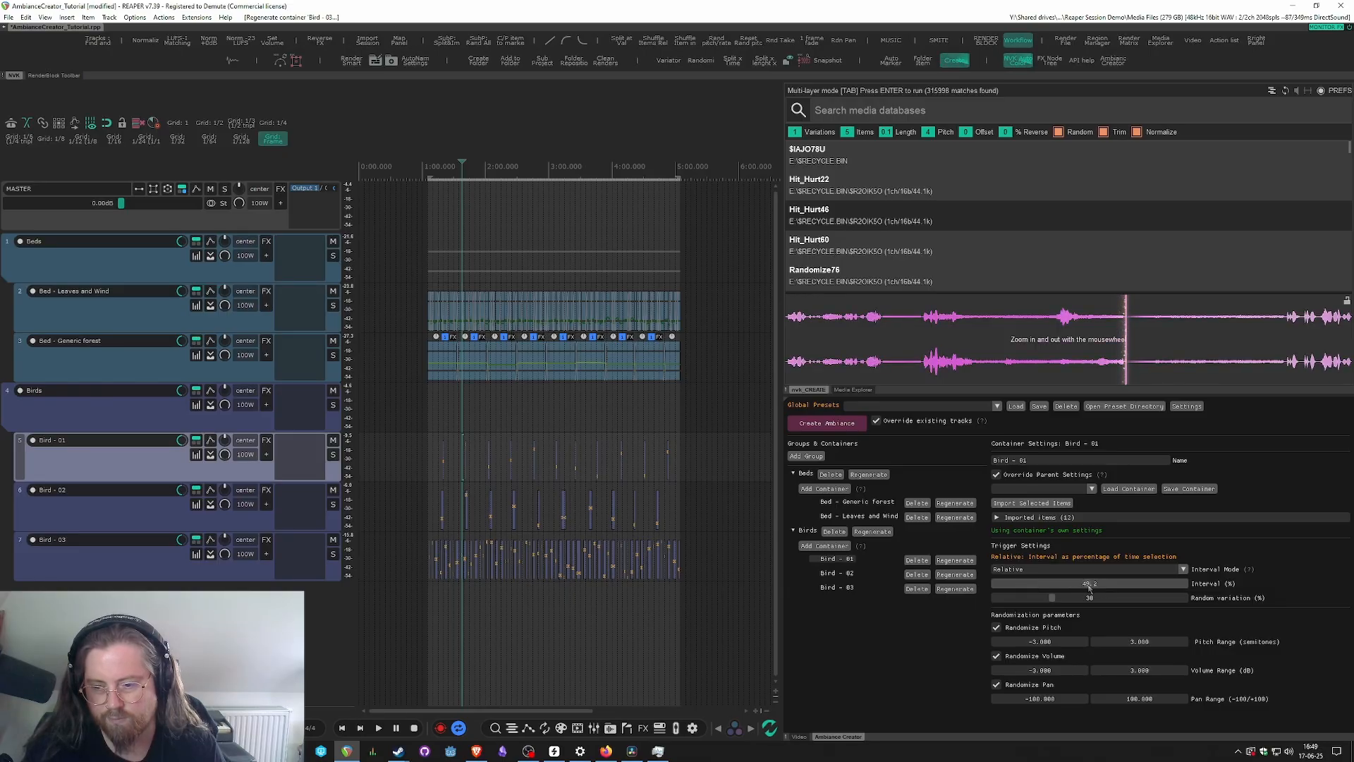
click(965, 562)
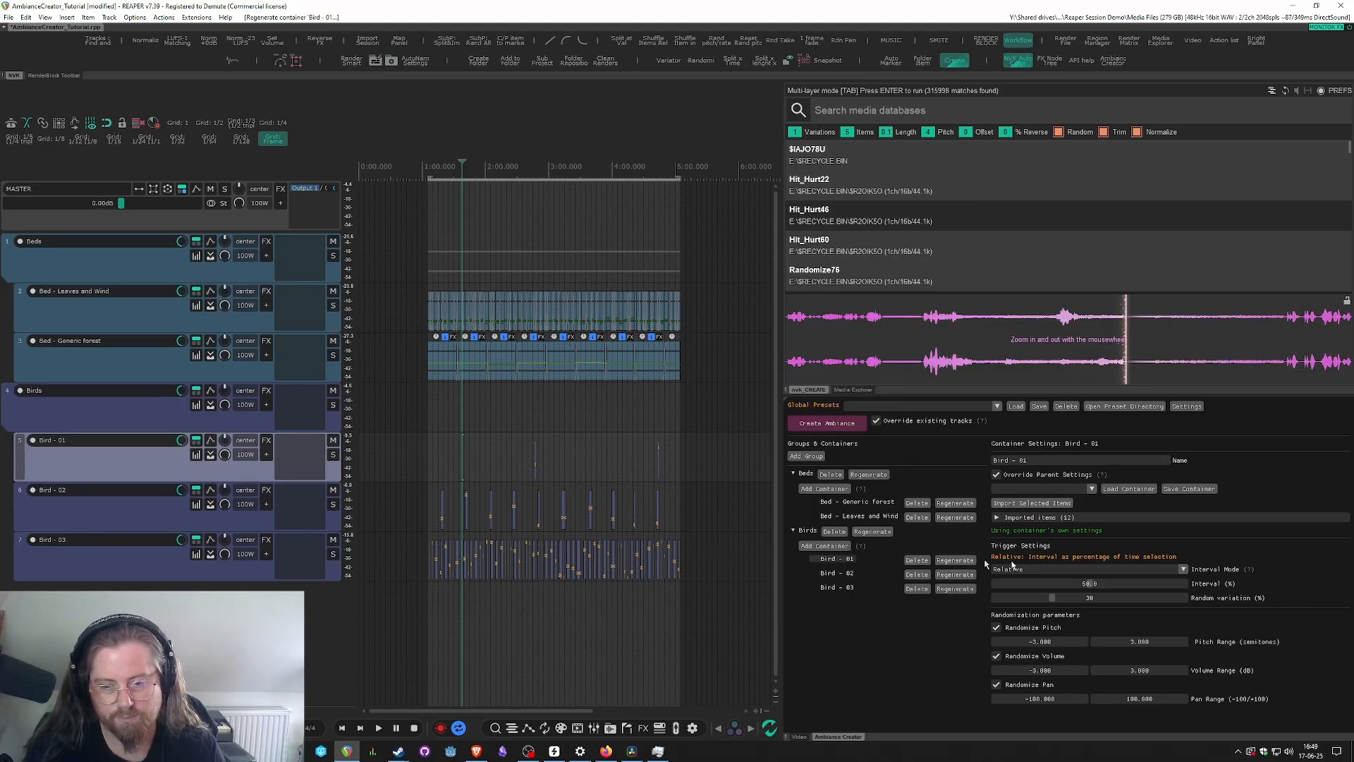
- Lower the Bird - 01 interval to about 33 % and finally to 24.2 %, regenerating the container after each change
drag(1092, 587, 1058, 588)
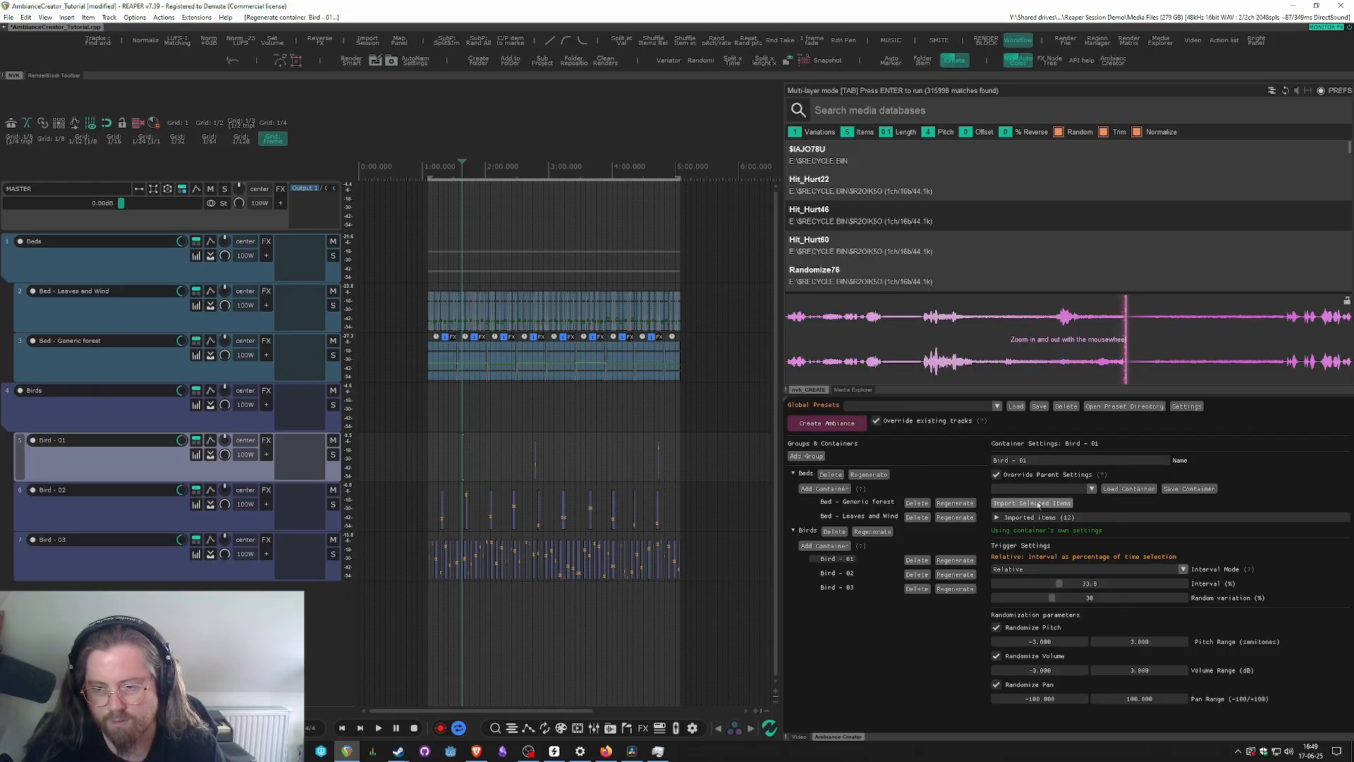
click(952, 561)
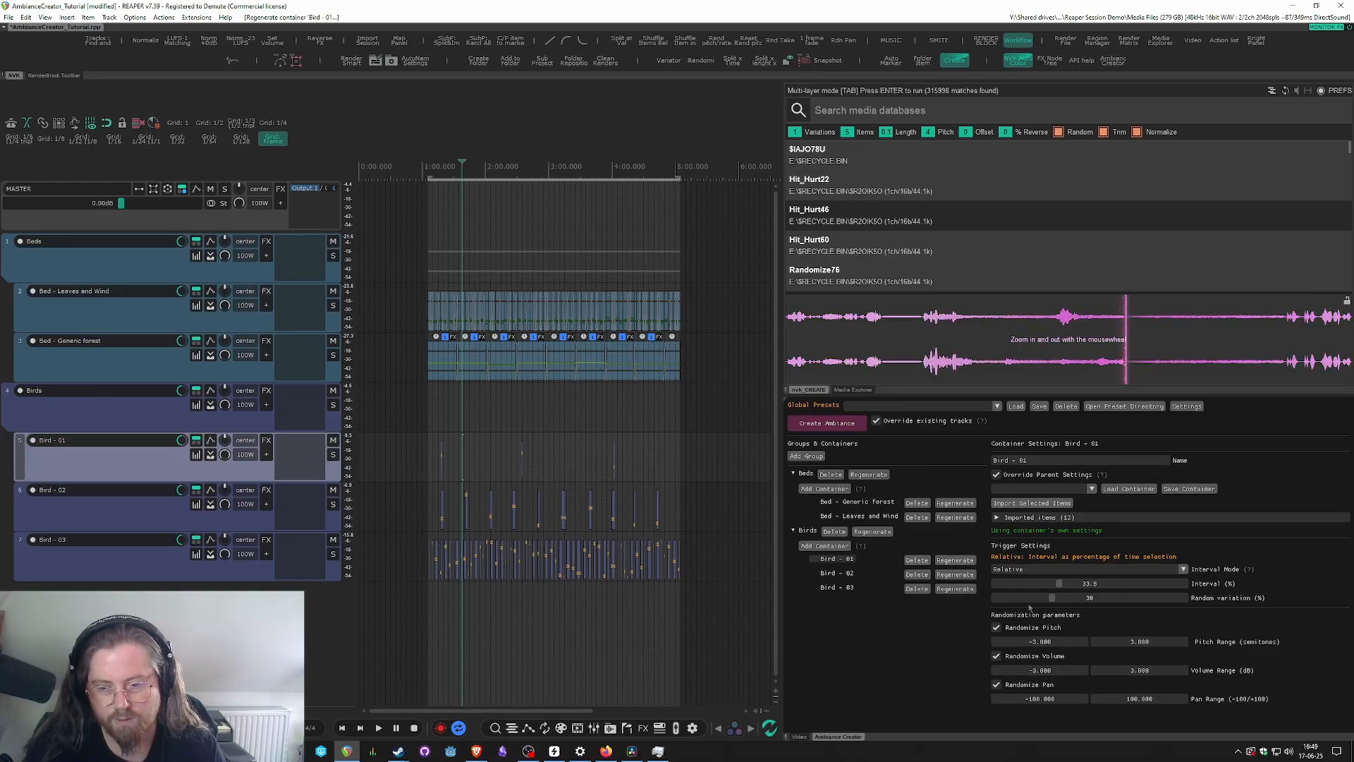
drag(1058, 583, 1040, 583)
click(956, 561)
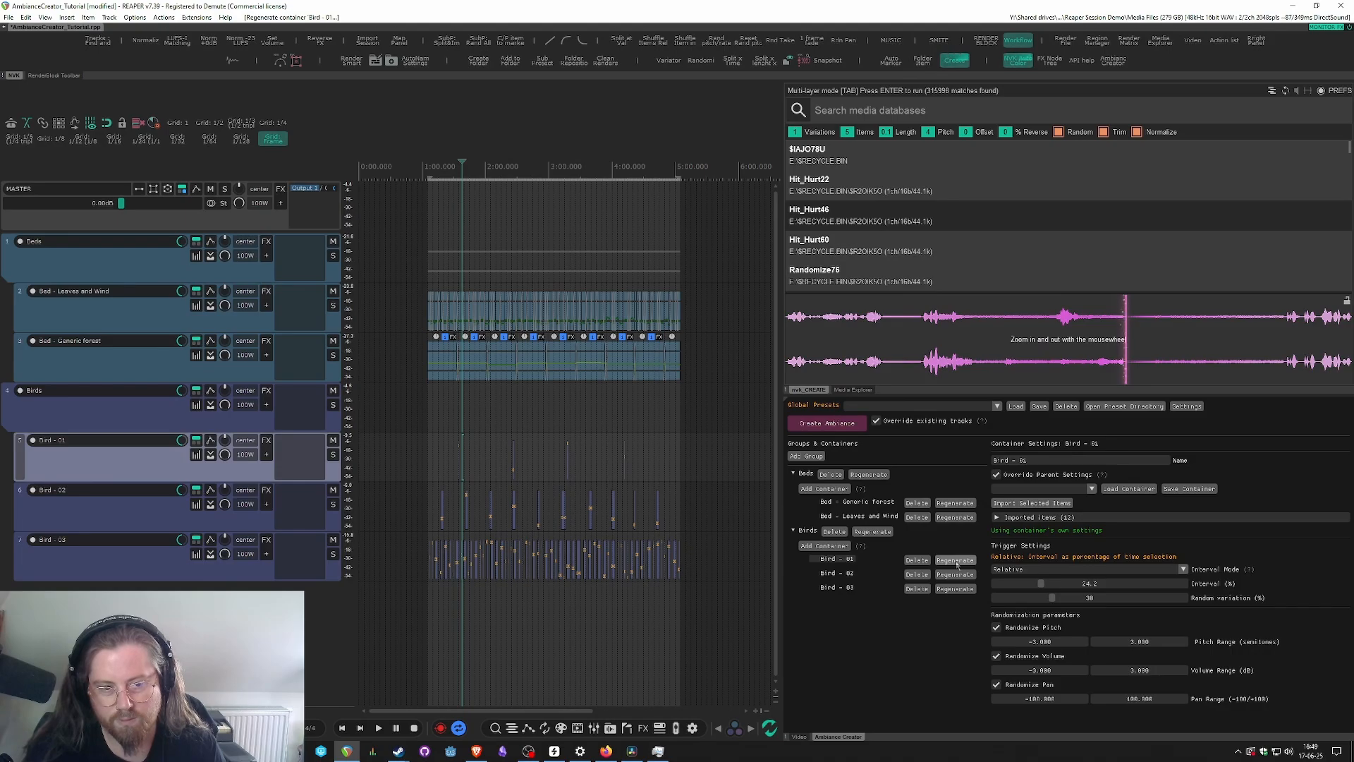
scroll(396, 541, up, 2)
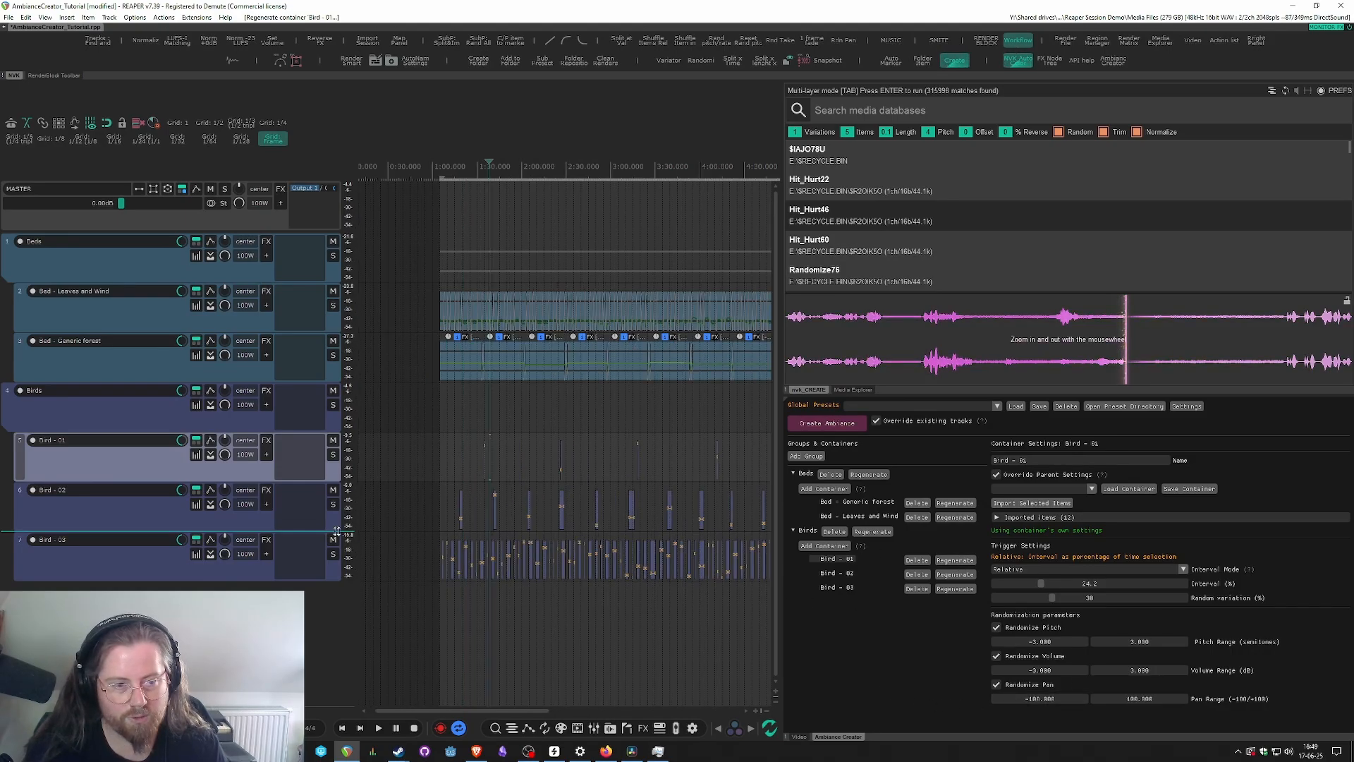
scroll(438, 478, down, 3)
scroll(395, 433, up, 2)
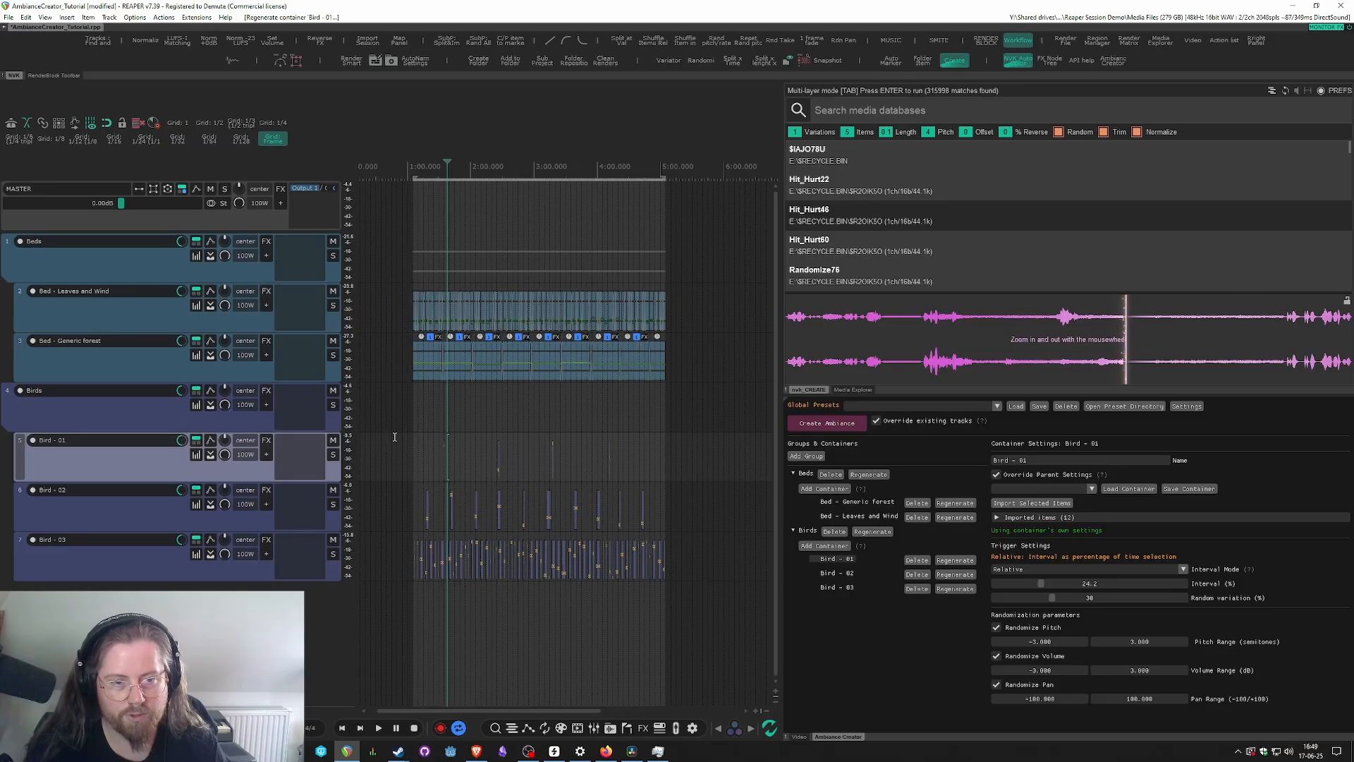
- Clear the time selection and mark a new one across the generated items from about 1:10 to 5:00
click(996, 626)
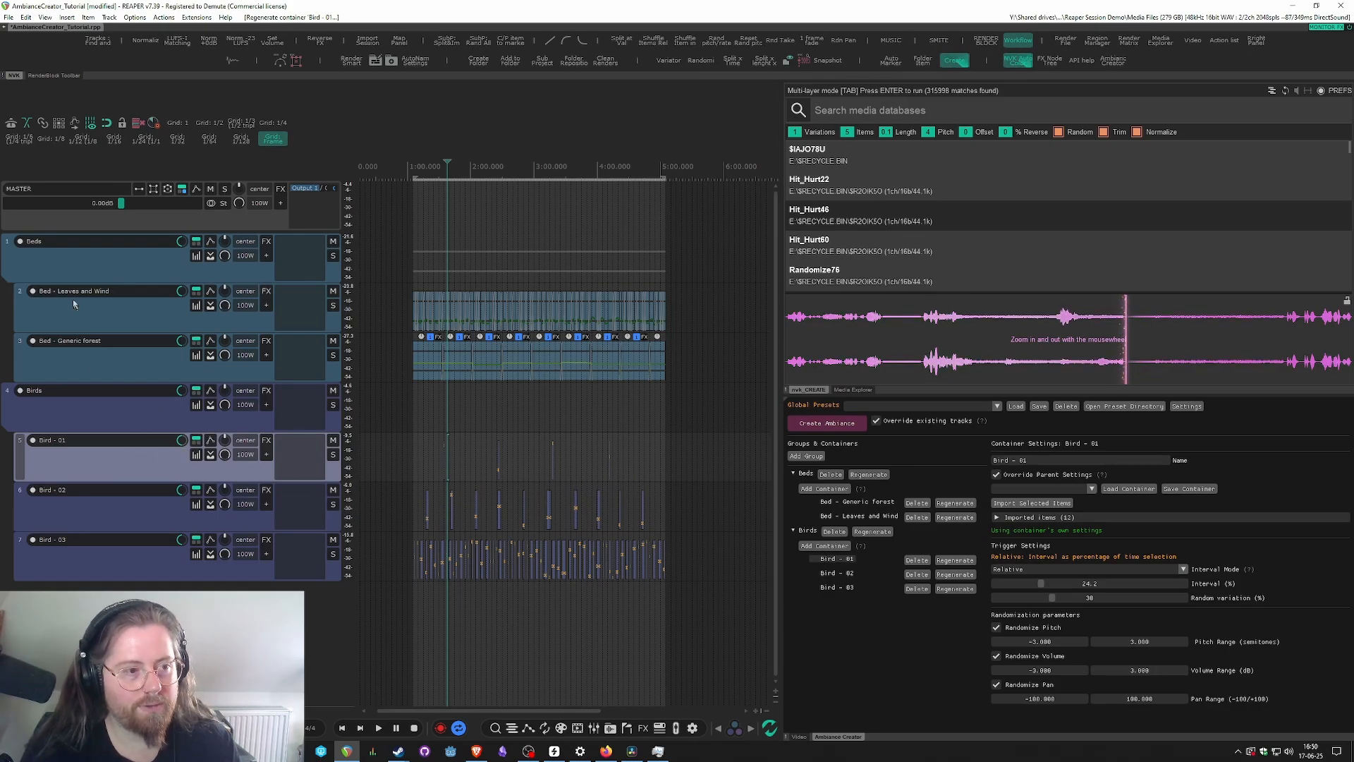
drag(69, 269, 96, 413)
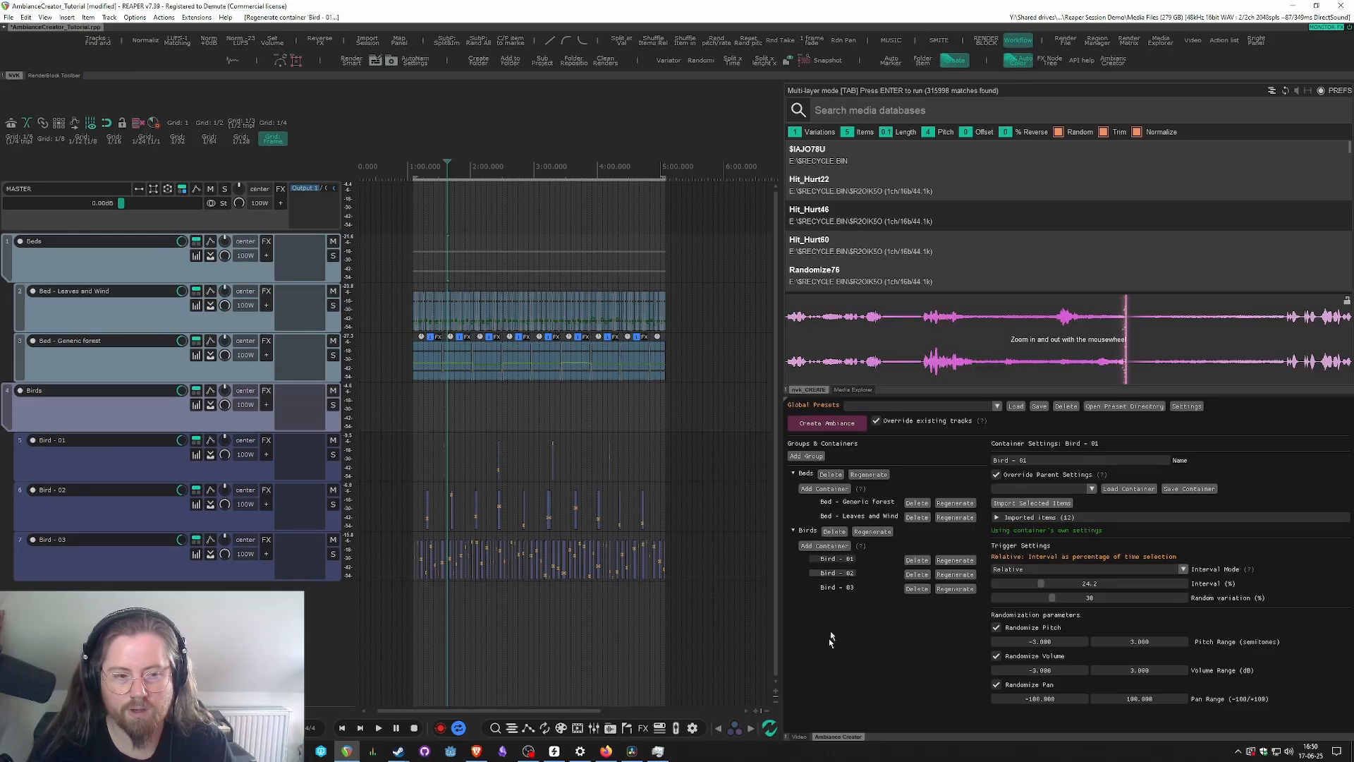
click(438, 425)
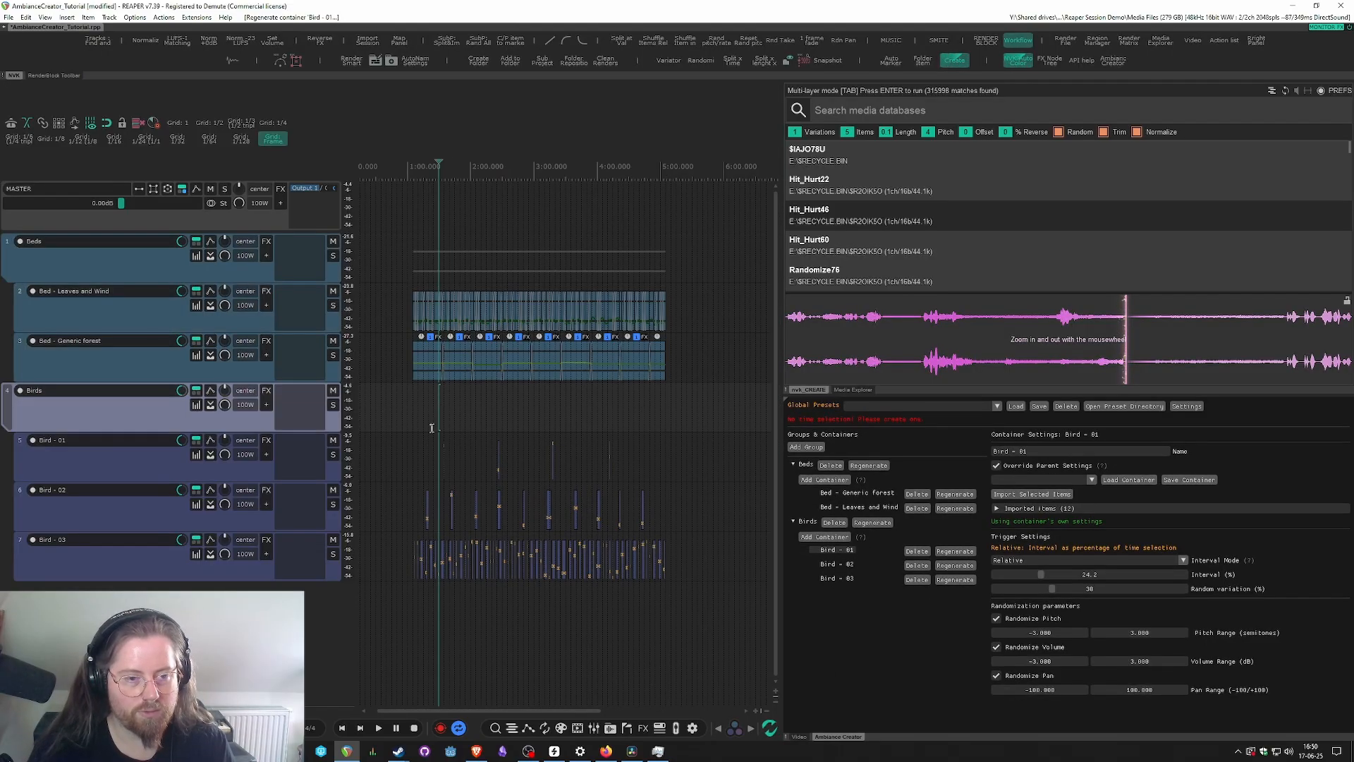
drag(415, 412, 672, 417)
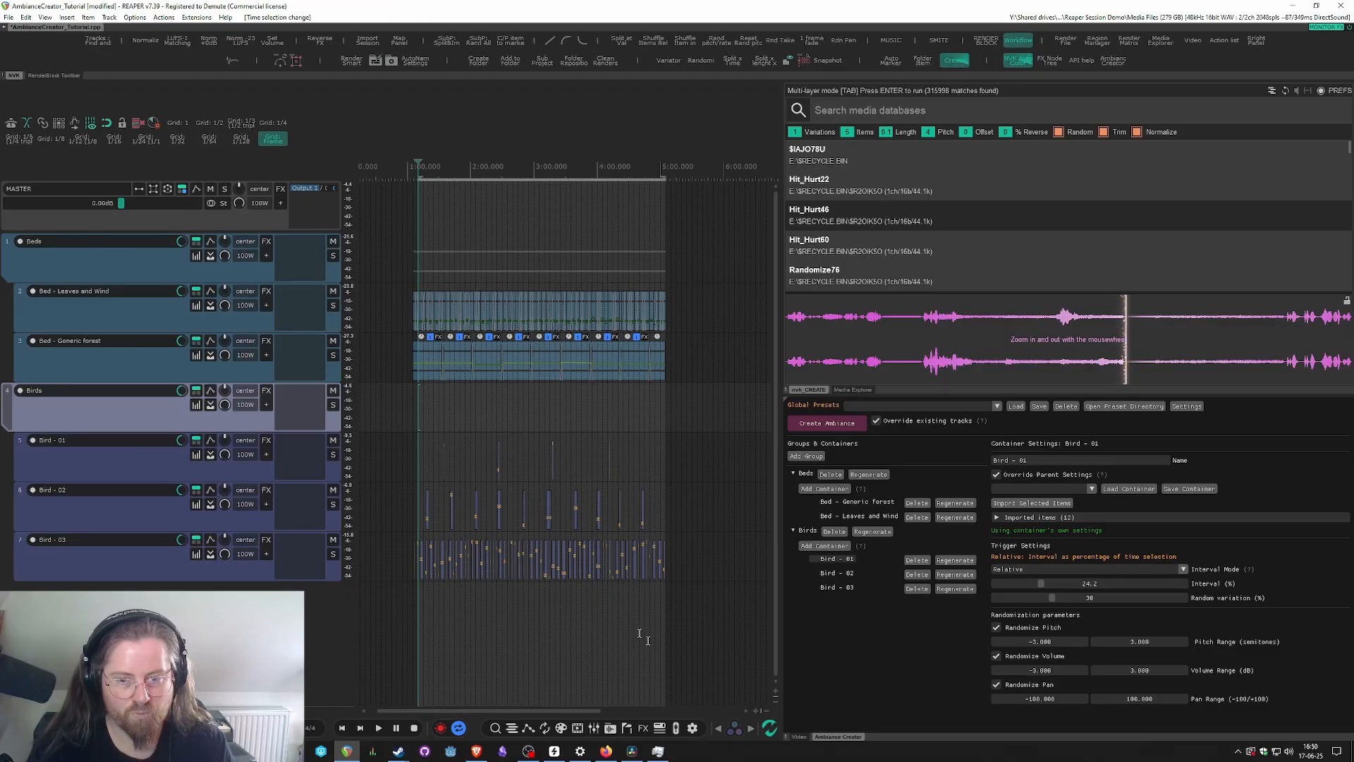
- Examine the Ambiance Creator settings for the media item directory, crossfade length and UI appearance, and close them
click(1186, 406)
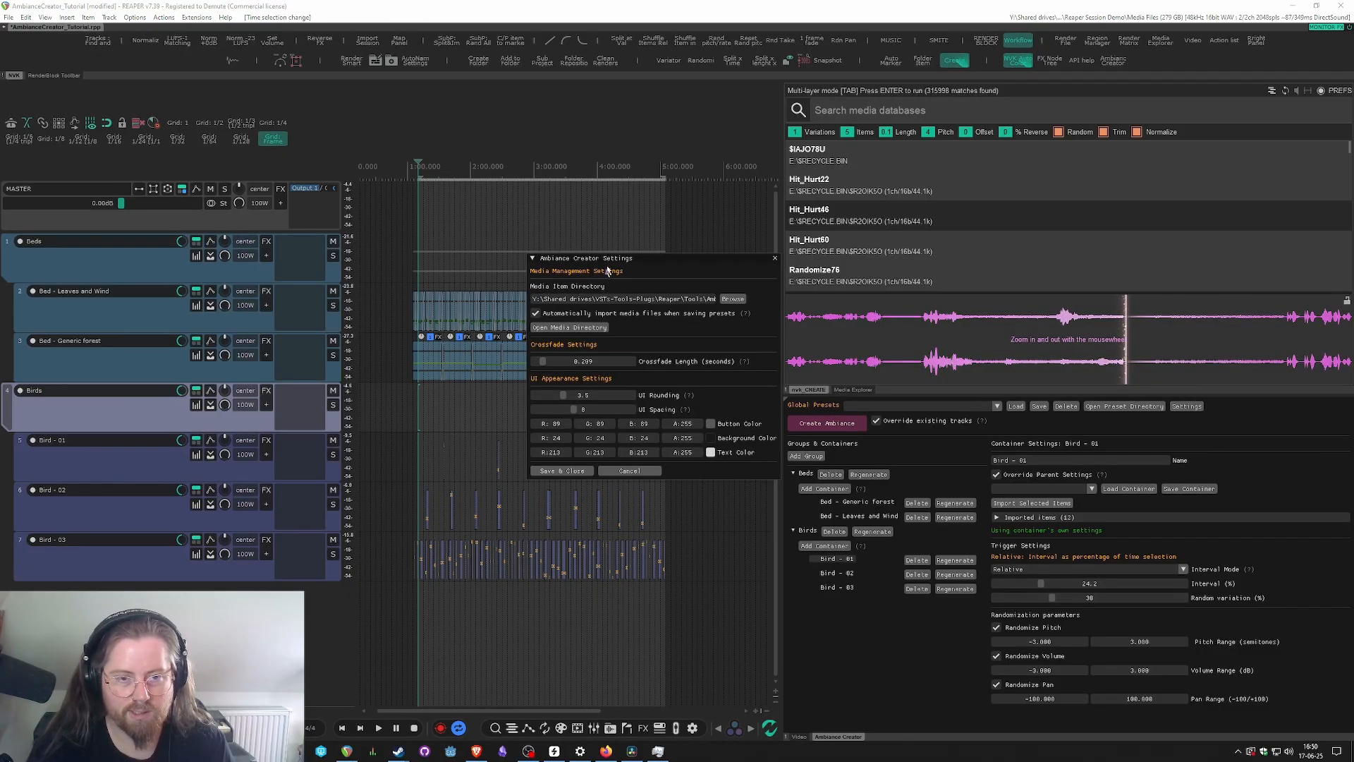
mouse_move(612, 261)
mouse_down()
mouse_move(784, 255)
mouse_move(615, 265)
mouse_up()
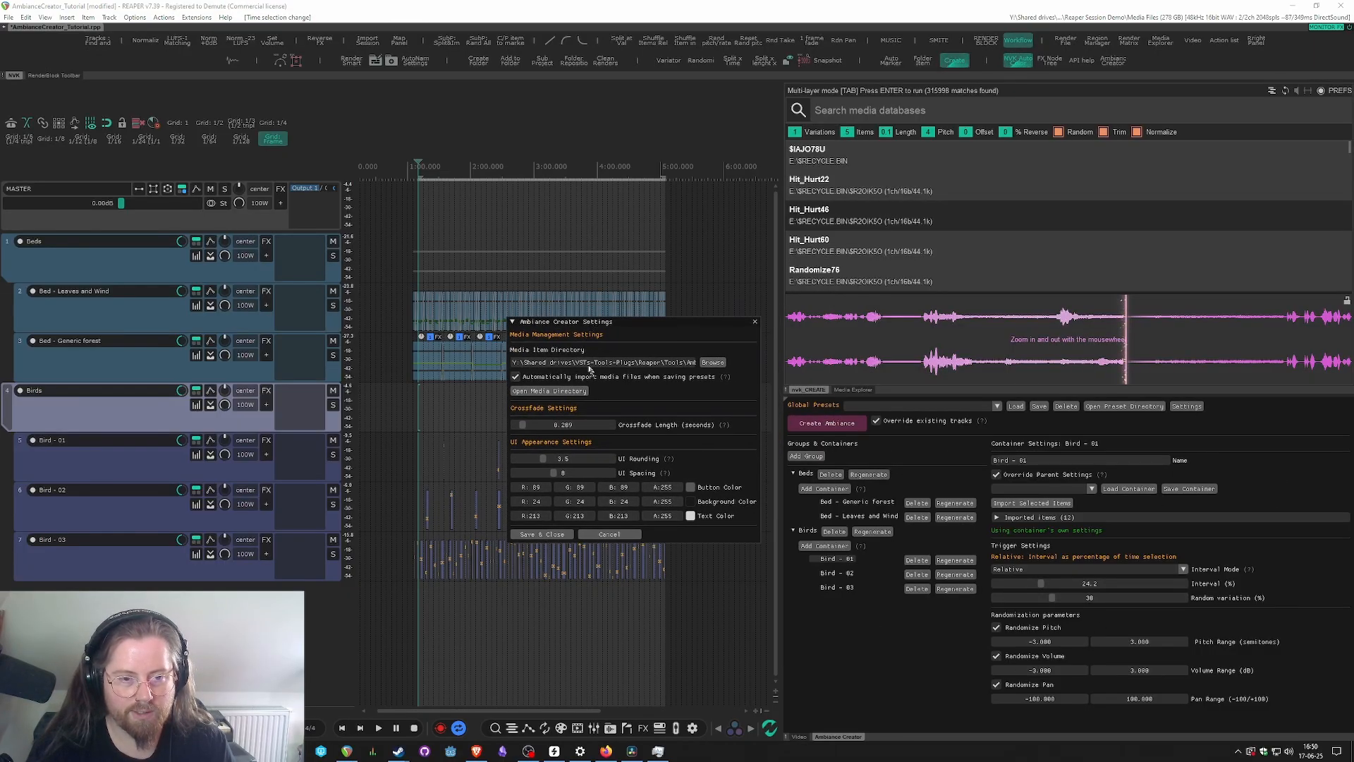
drag(528, 355, 564, 359)
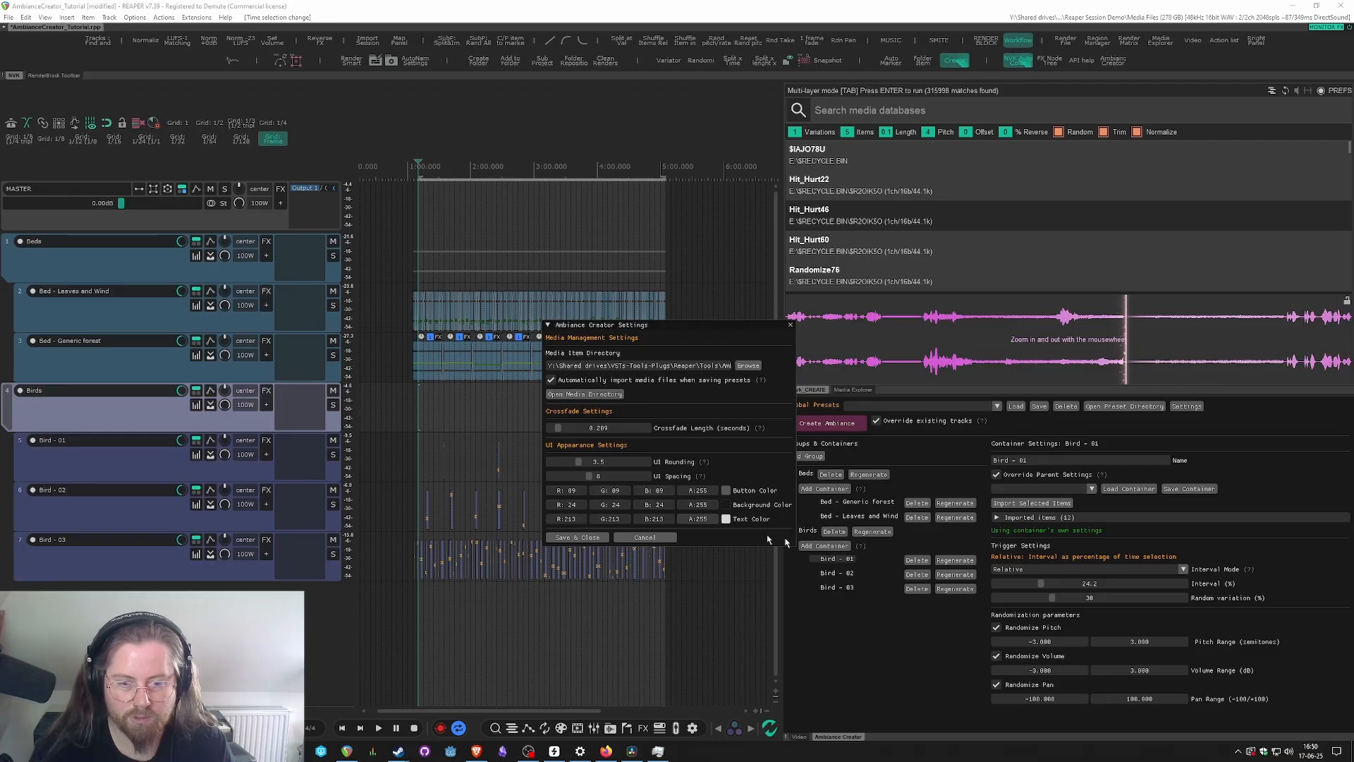
drag(669, 336, 622, 326)
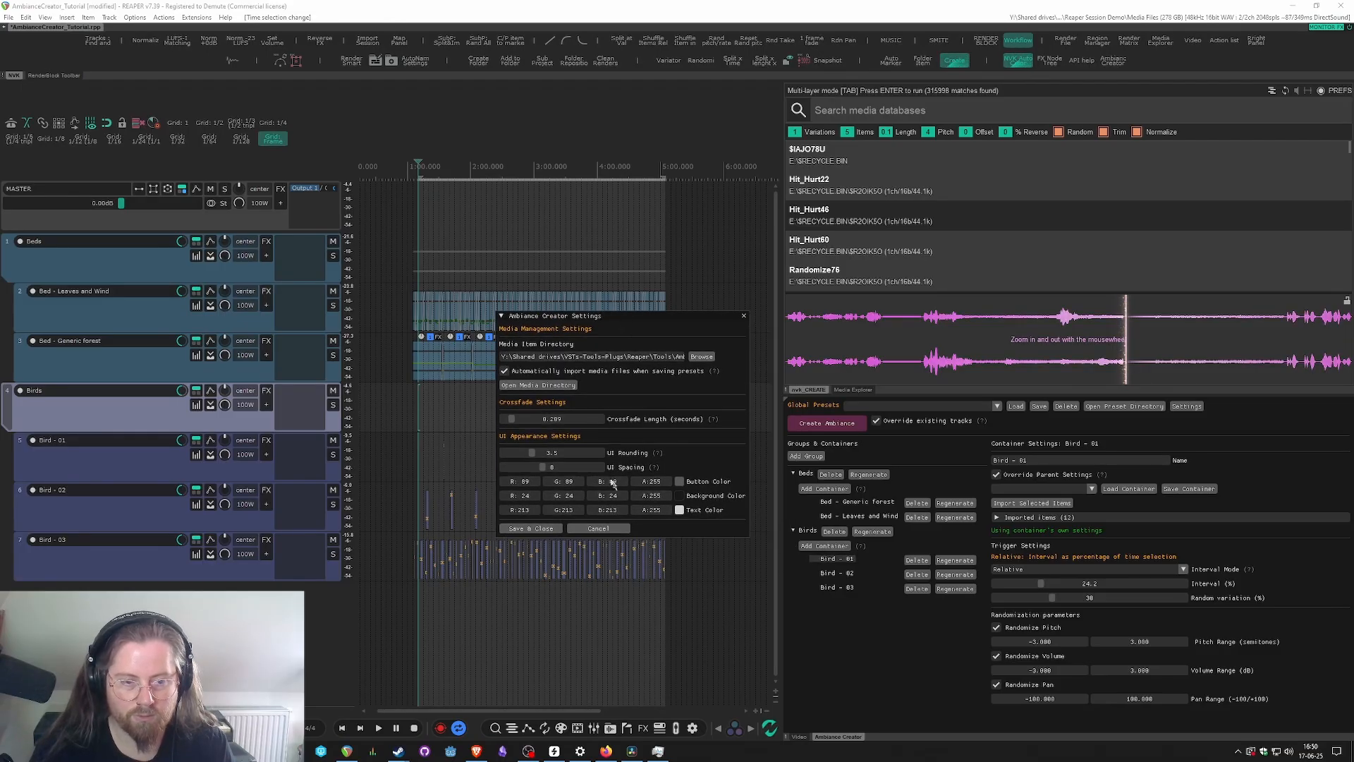
mouse_move(713, 420)
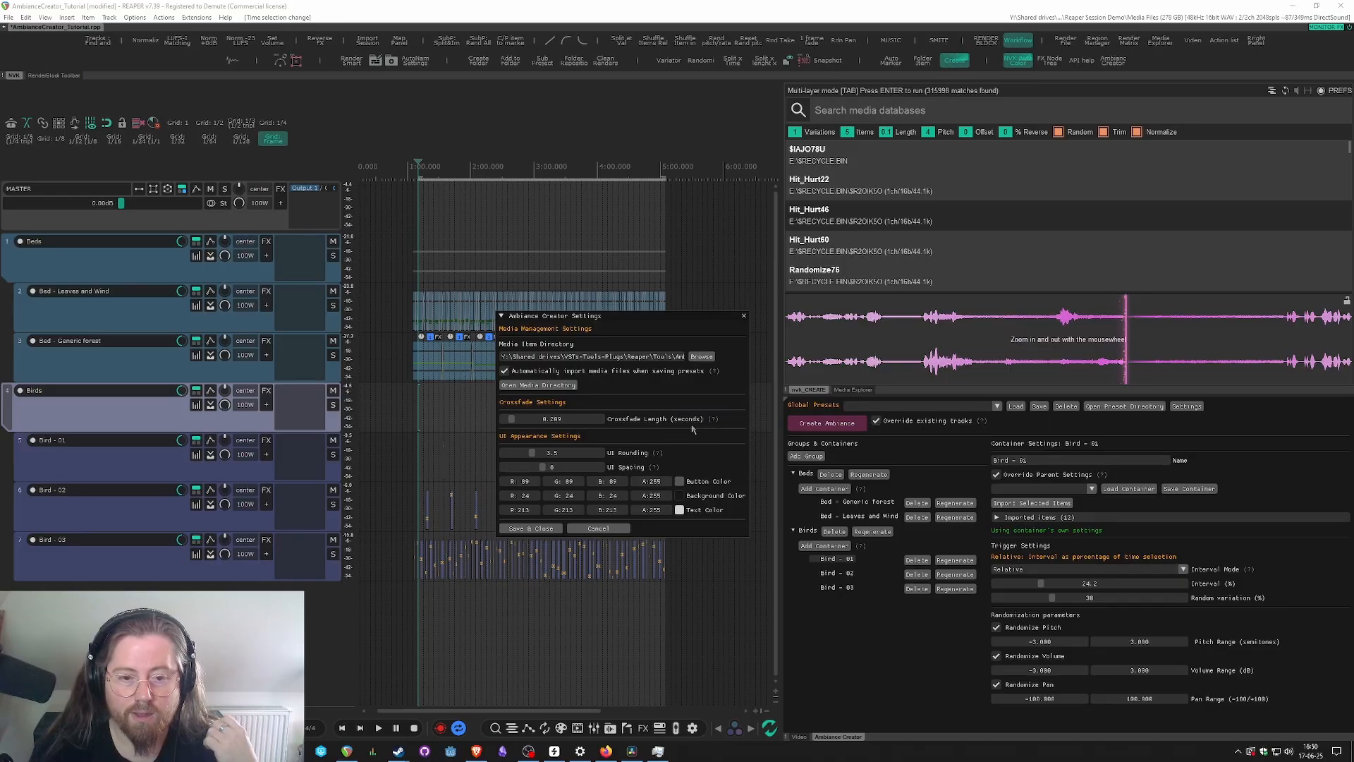
drag(618, 325, 572, 436)
click(699, 426)
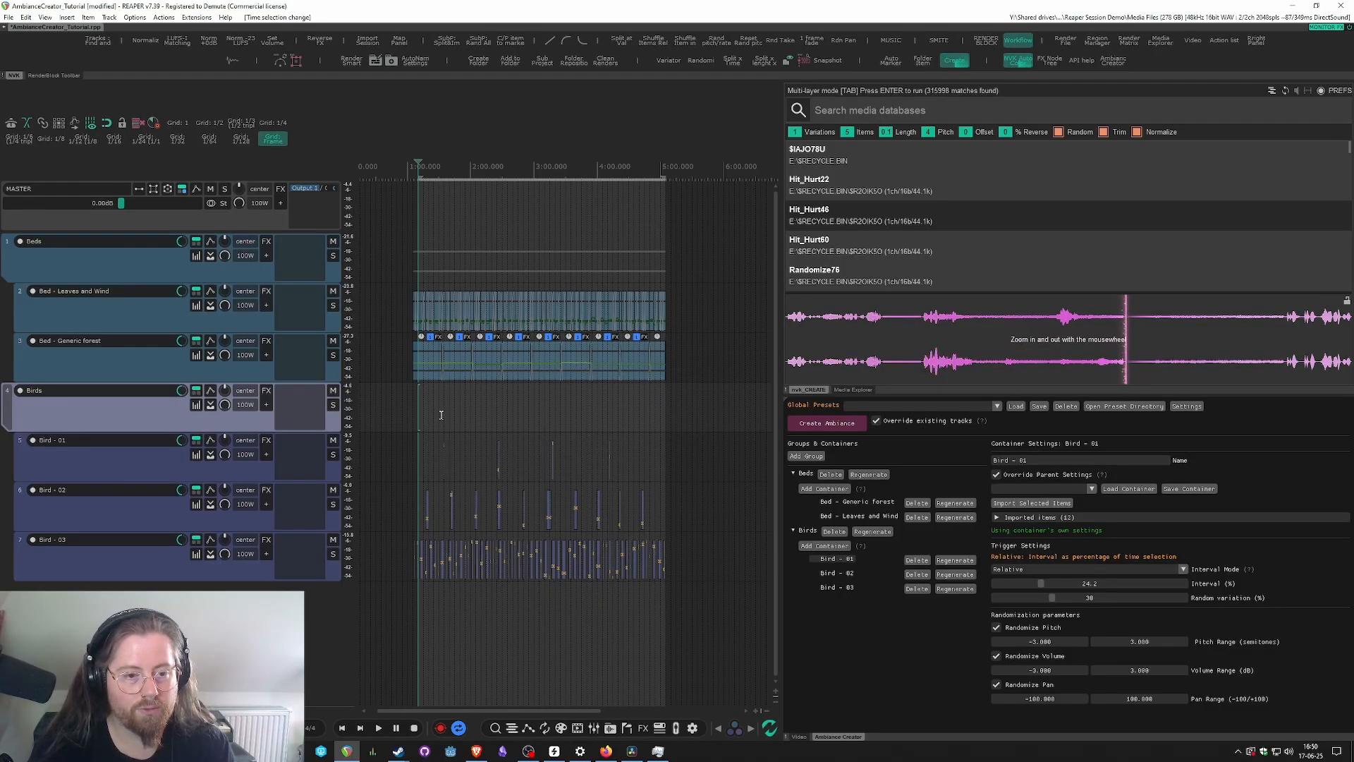
- Redraw the time selection to span the full length of the bed items, from about 1:05 to 5:04
scroll(437, 418, up, 3)
scroll(447, 429, down, 2)
click(413, 244)
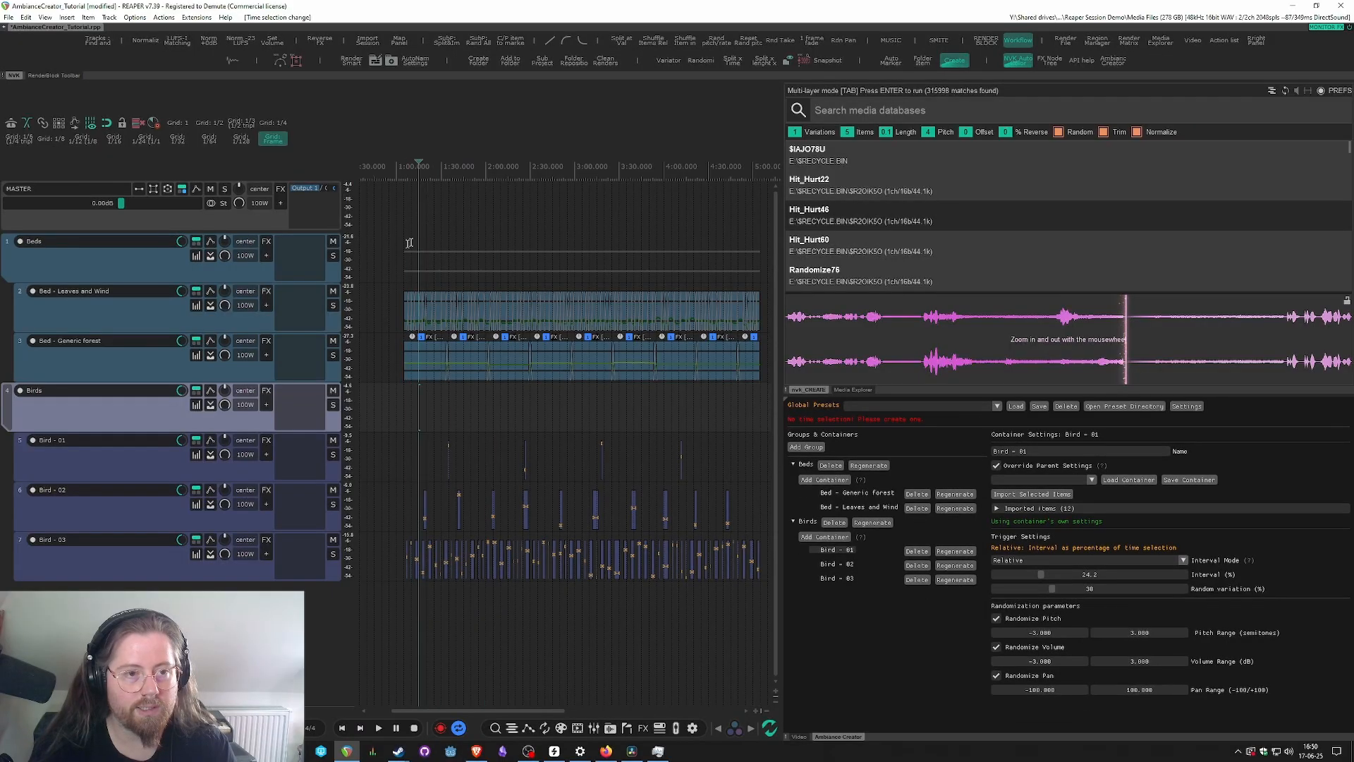
drag(404, 248, 657, 272)
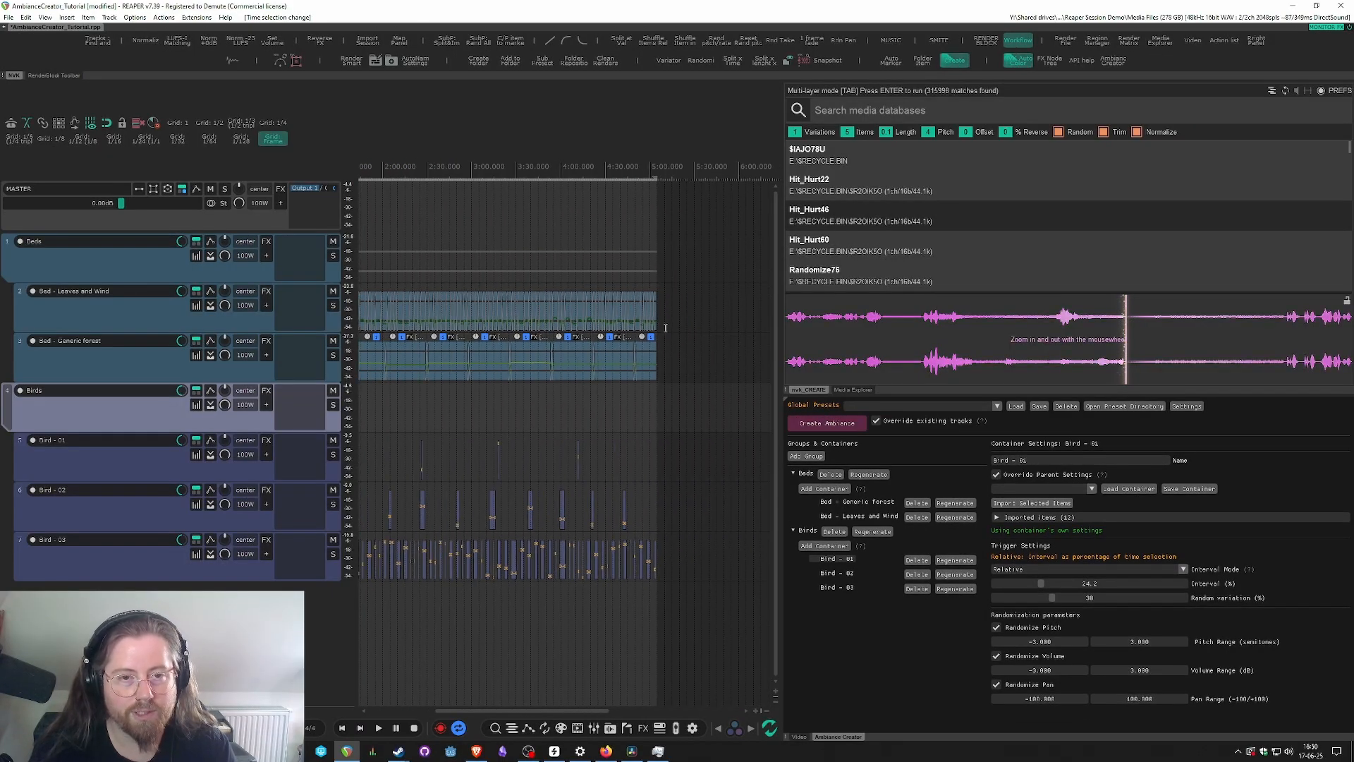
scroll(666, 328, down, 1)
- Replace the time selection with a short one inside the generated ambience, from about 1:12 to 1:30
click(506, 255)
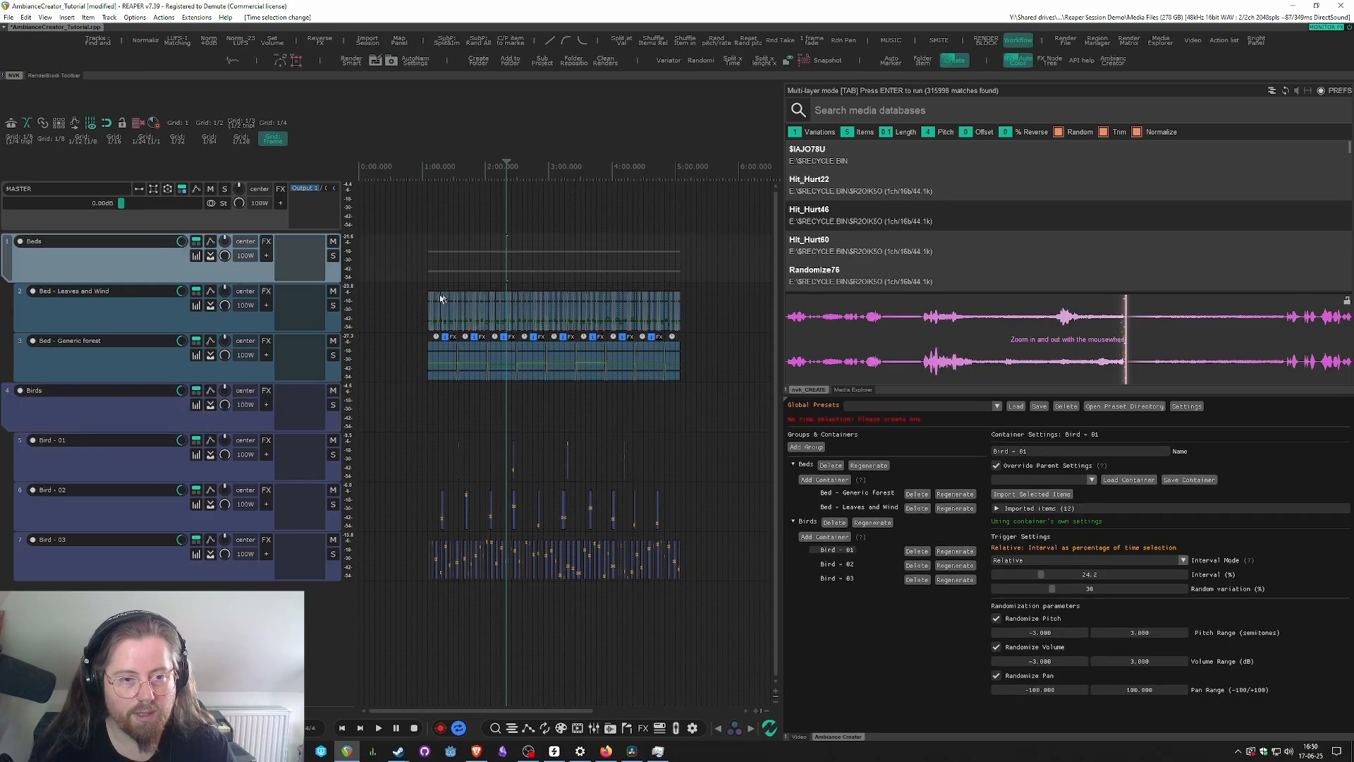
scroll(442, 299, up, 3)
scroll(441, 299, up, 4)
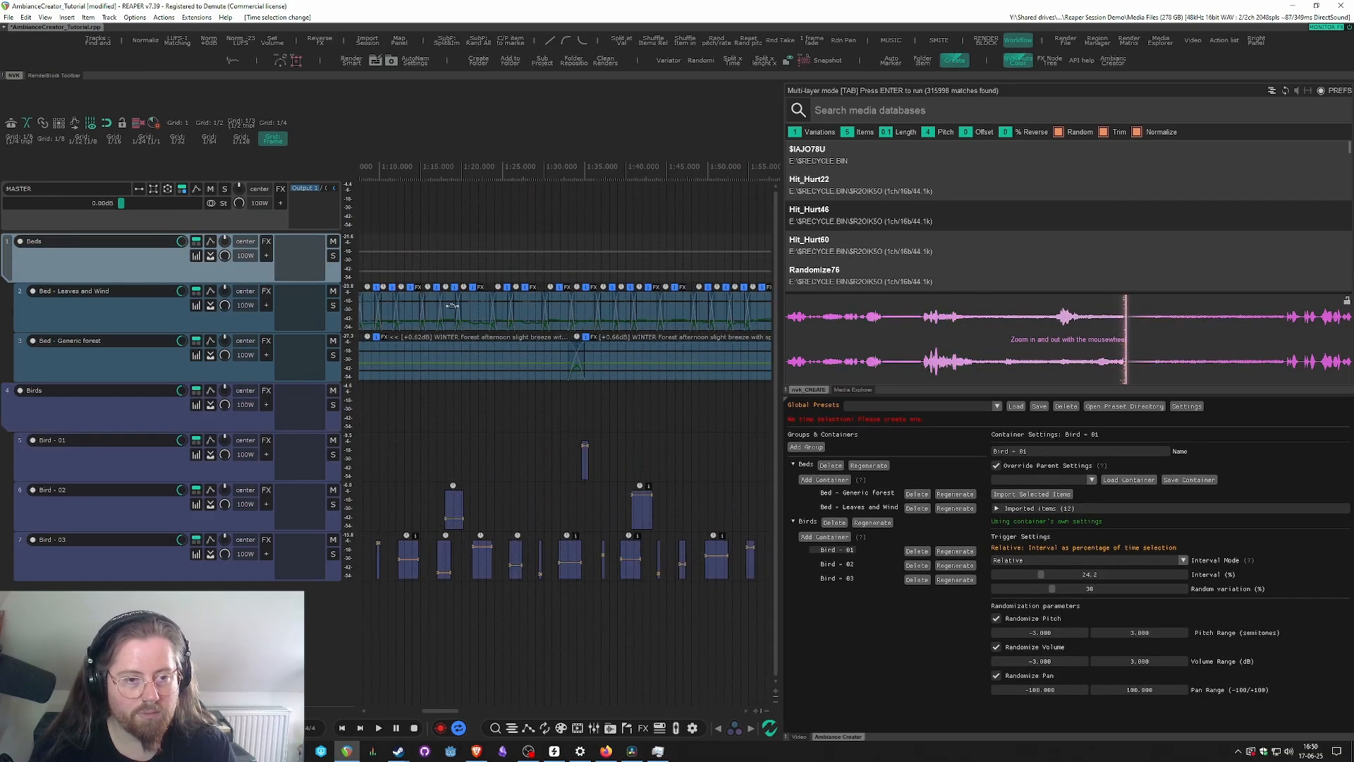
scroll(507, 357, down, 2)
drag(467, 276, 569, 275)
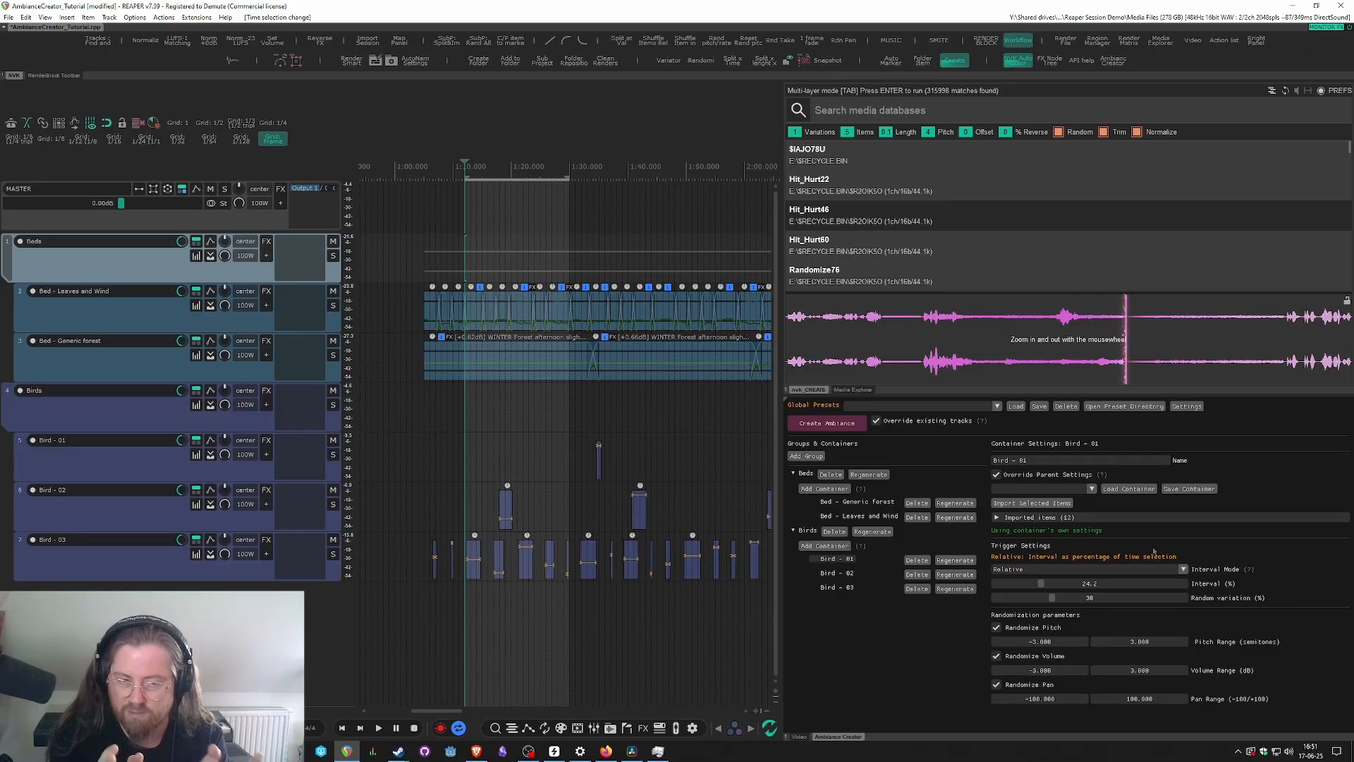
- Regenerate the whole ambience three times in a row within the current short time selection
click(827, 427)
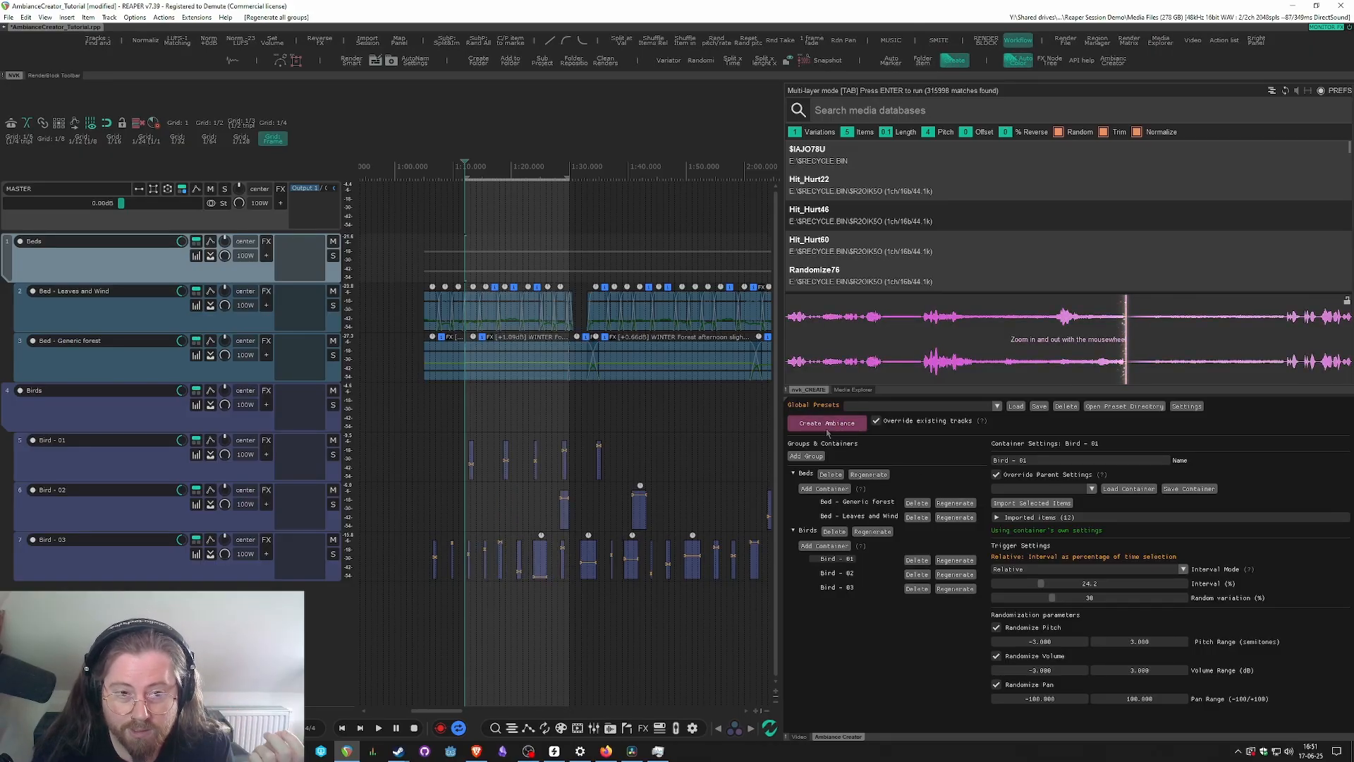
click(827, 431)
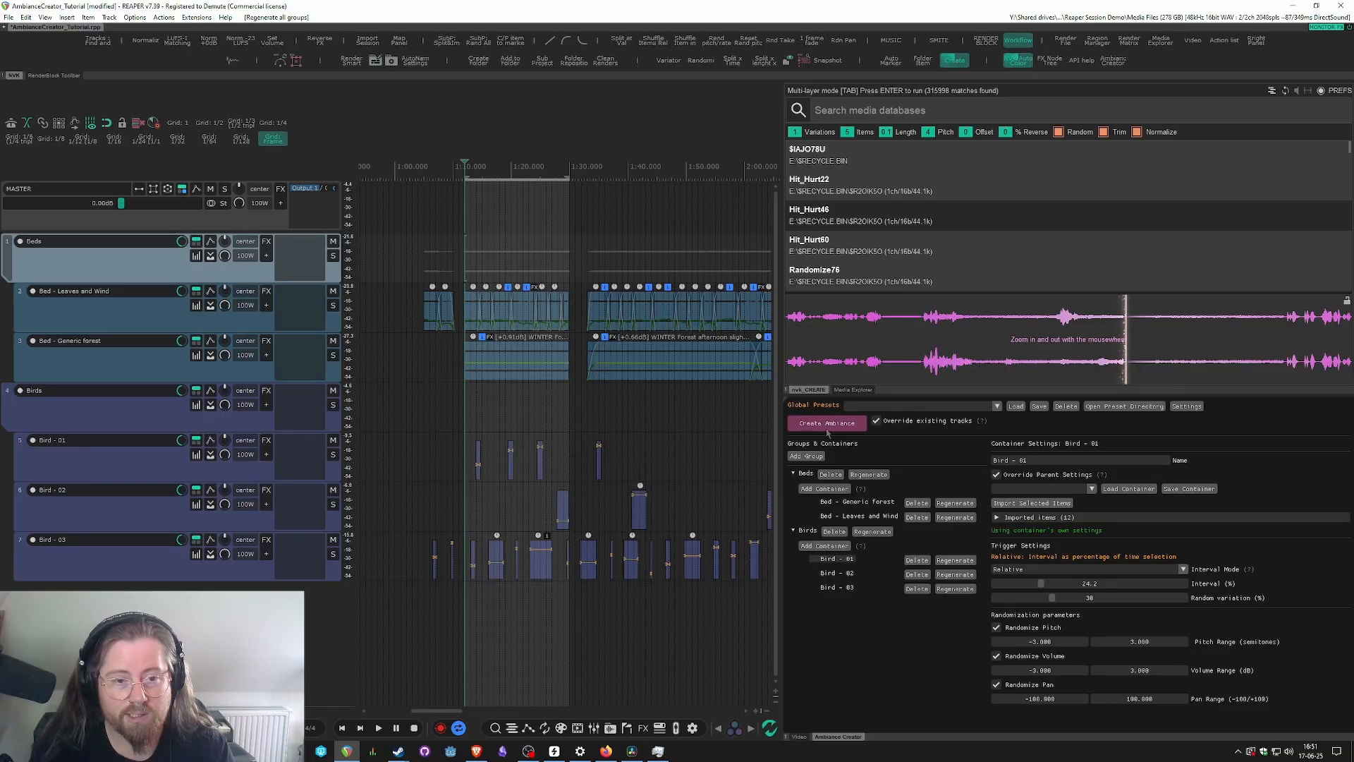
click(827, 430)
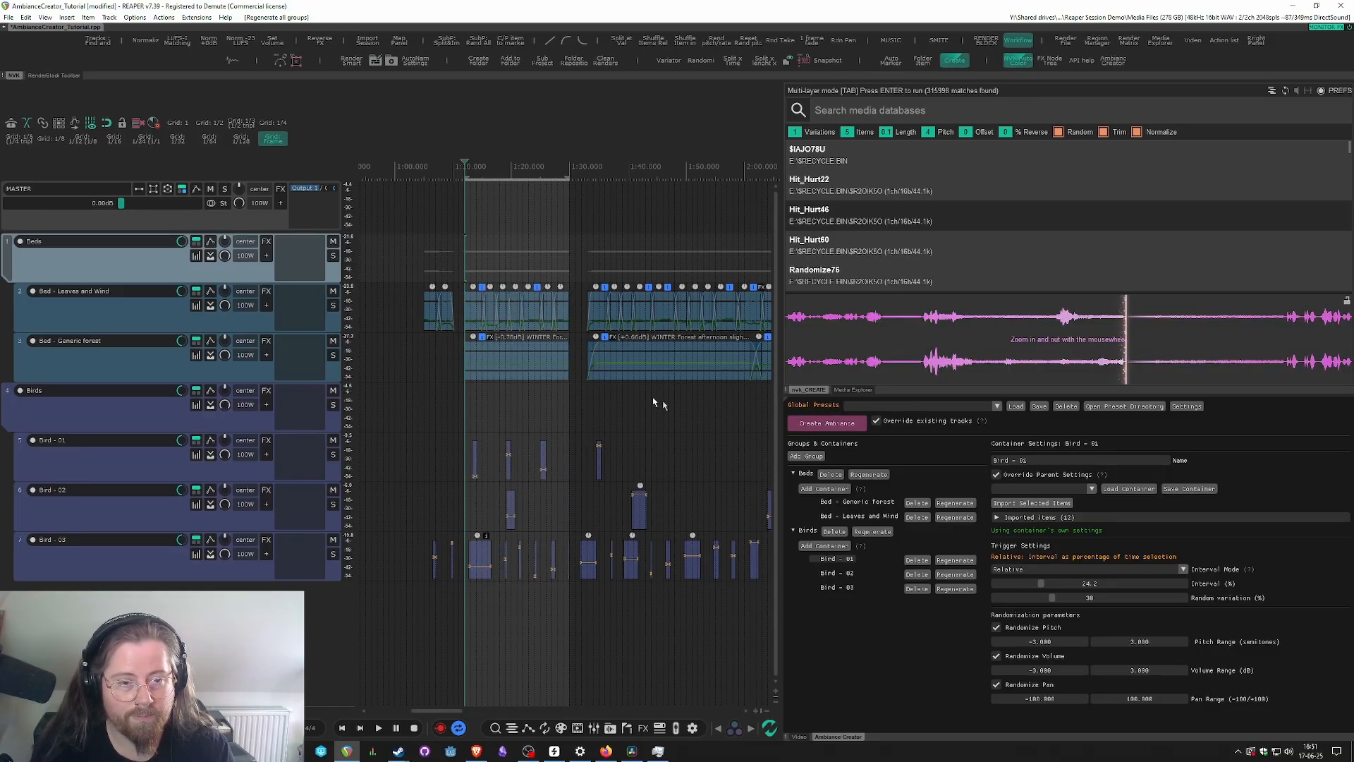
- Mark a time selection from about 1:05 to 1:46 over the generated items and regenerate the whole ambience inside it
scroll(462, 353, down, 2)
drag(440, 272, 606, 269)
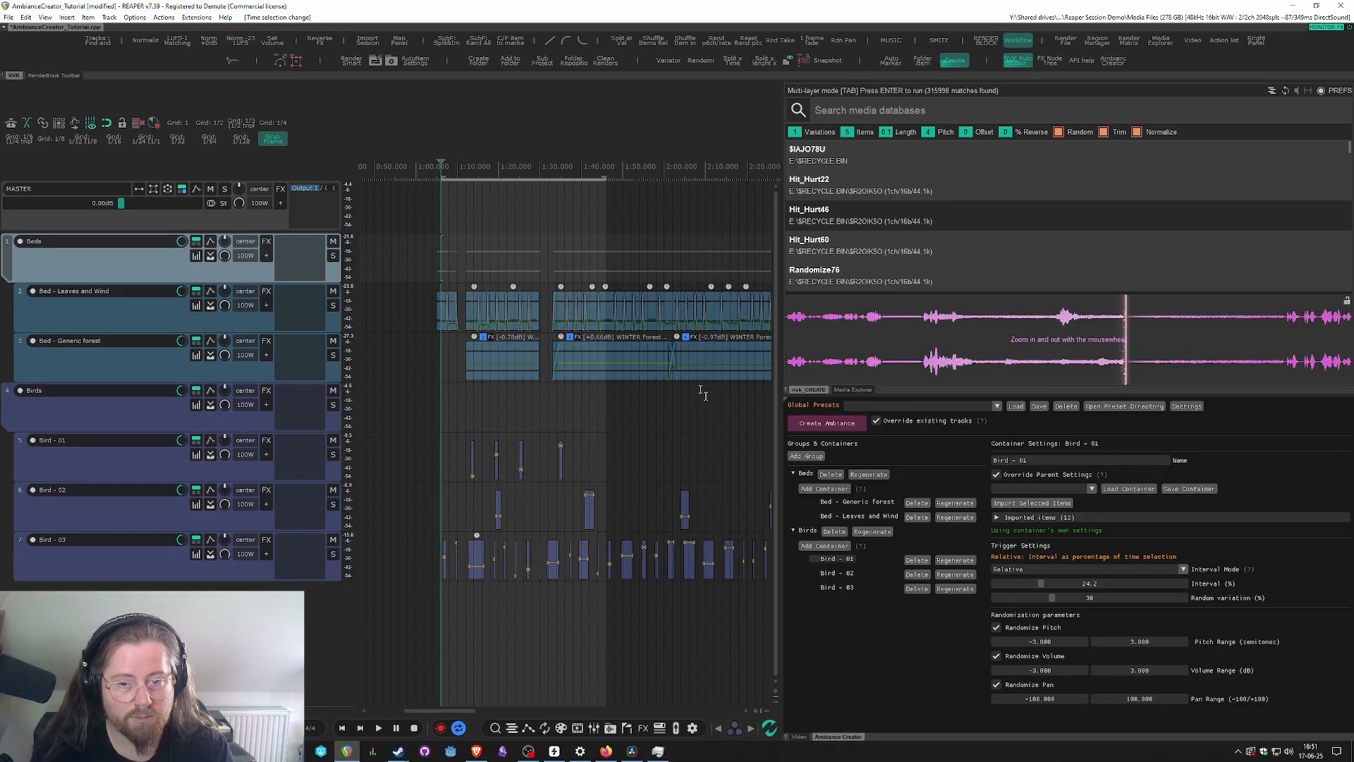
click(827, 427)
- Examine the bed crossfades where the regenerated section meets the older items near 1:46, and check the crossfade length setting
scroll(573, 392, up, 10)
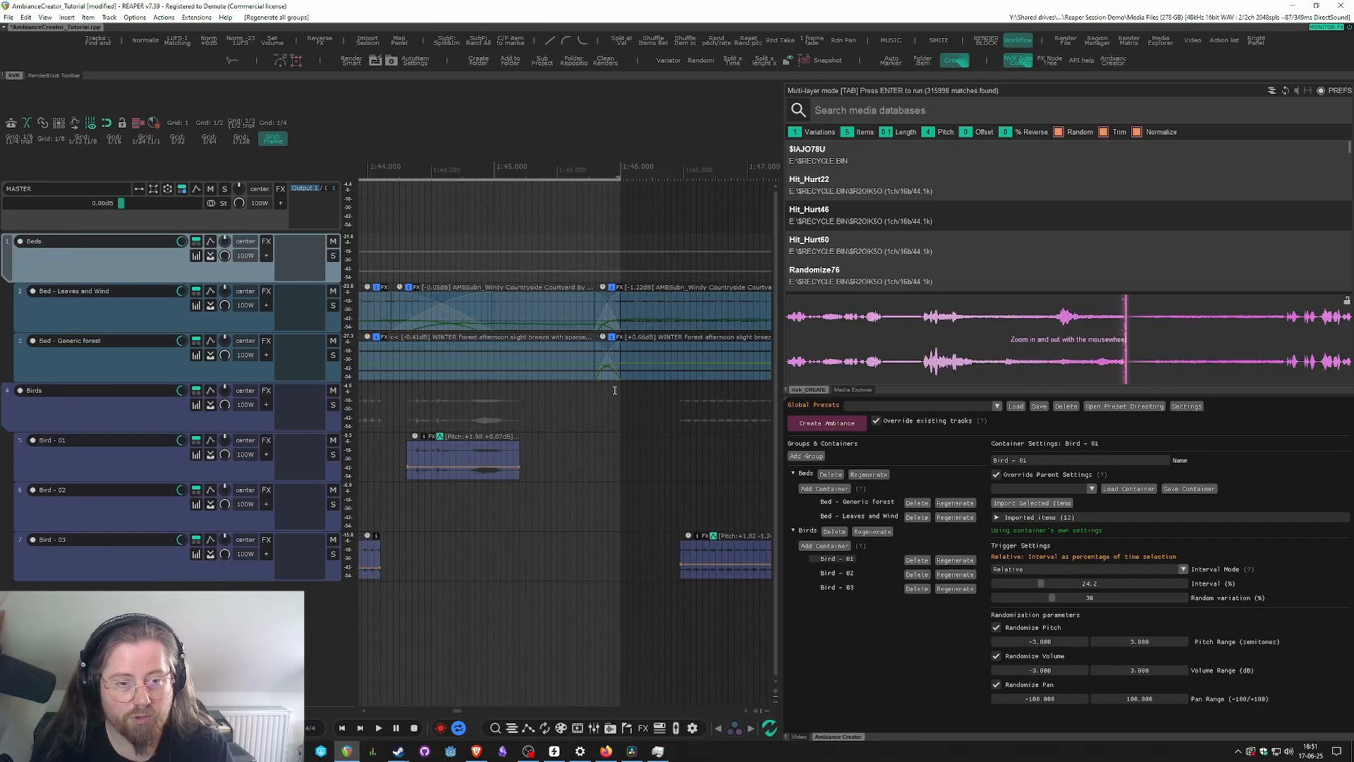
scroll(614, 390, down, 3)
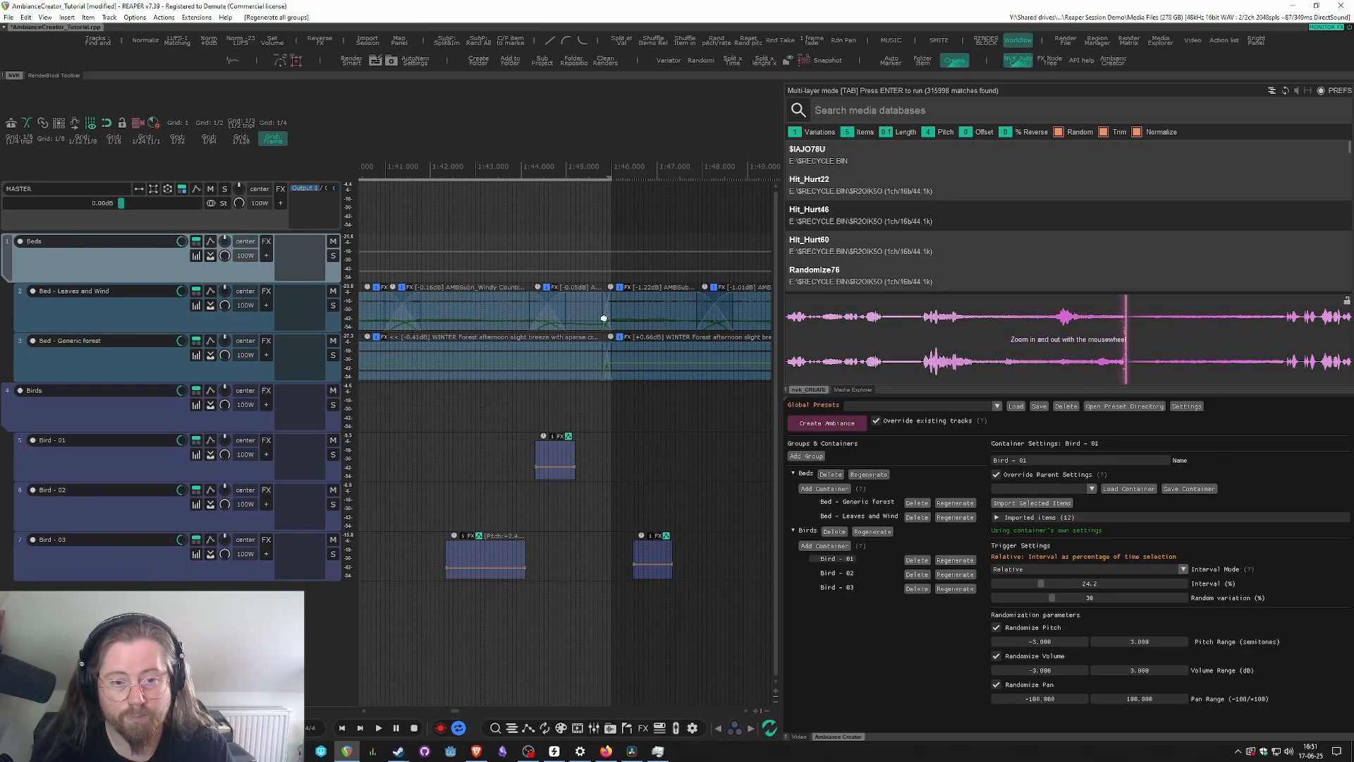
scroll(625, 319, up, 4)
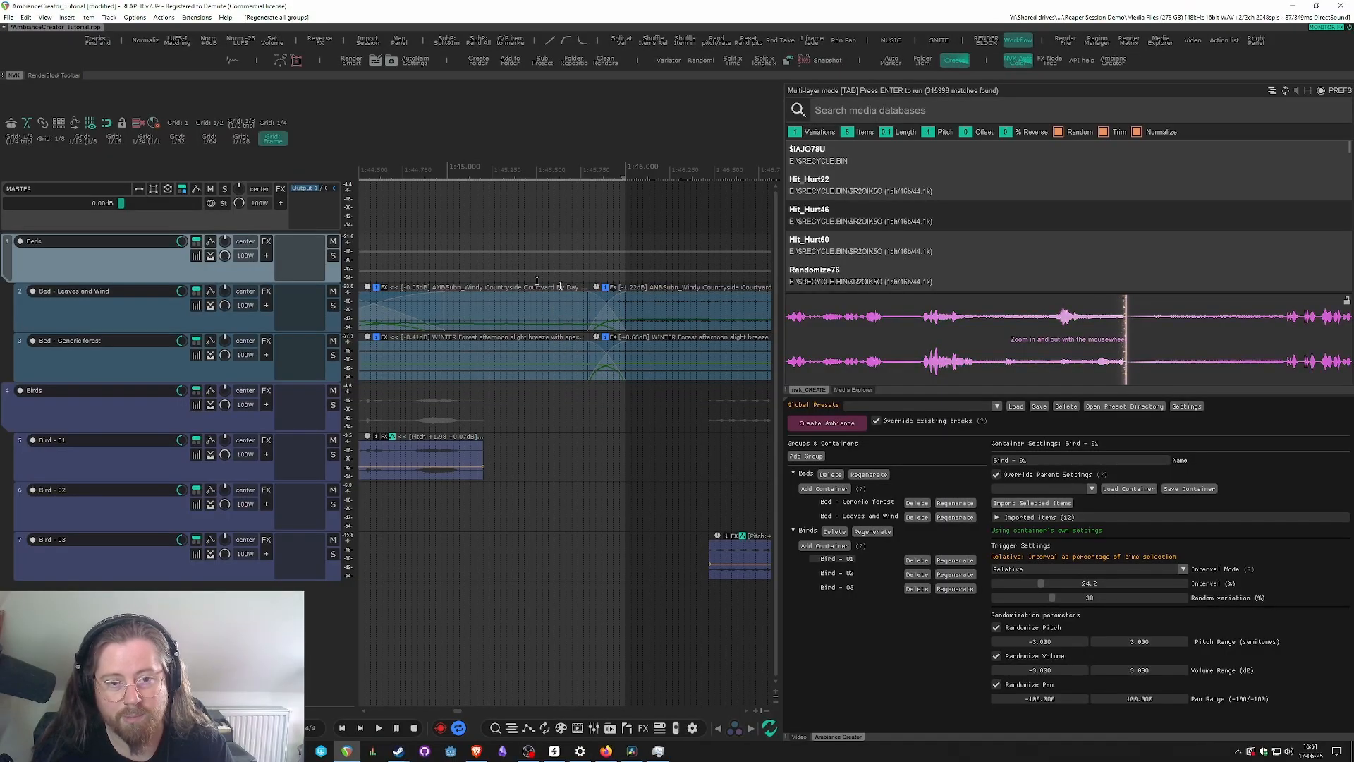
click(1192, 407)
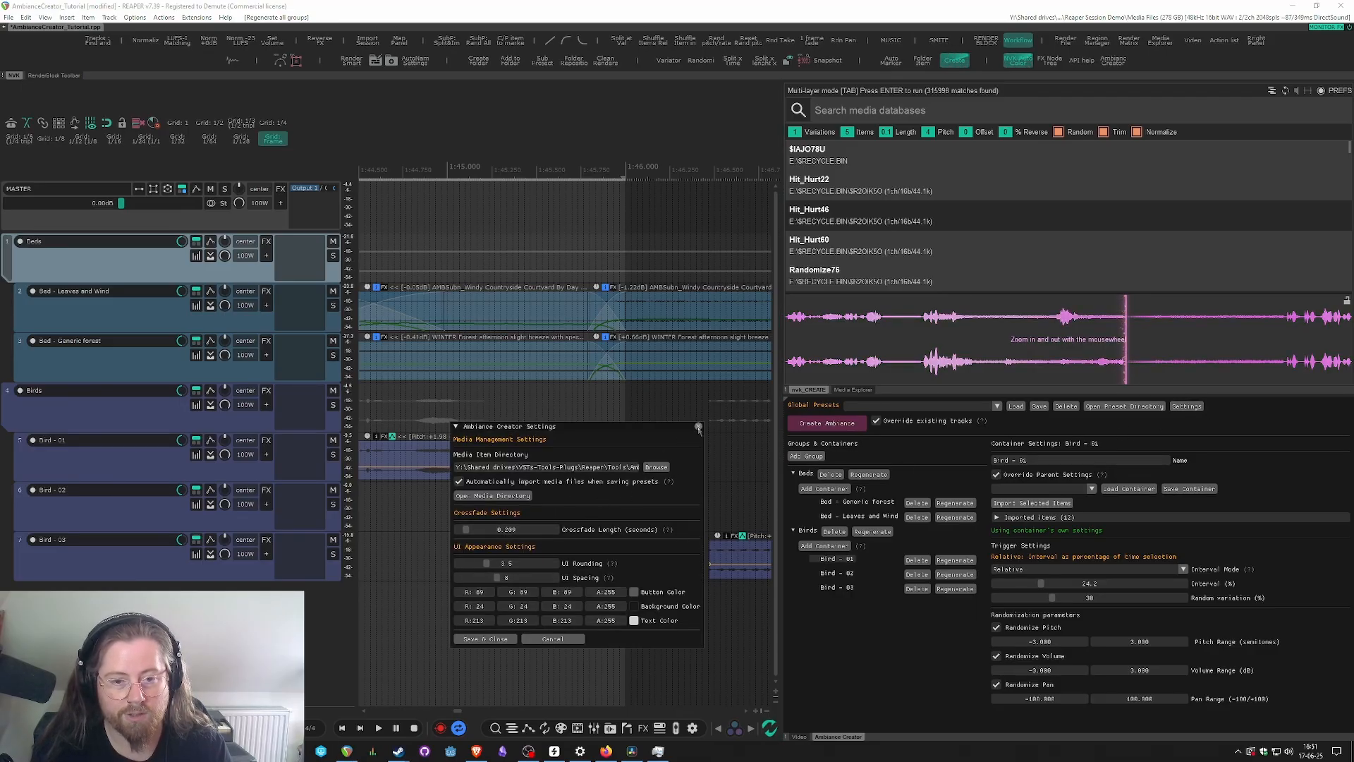
click(698, 427)
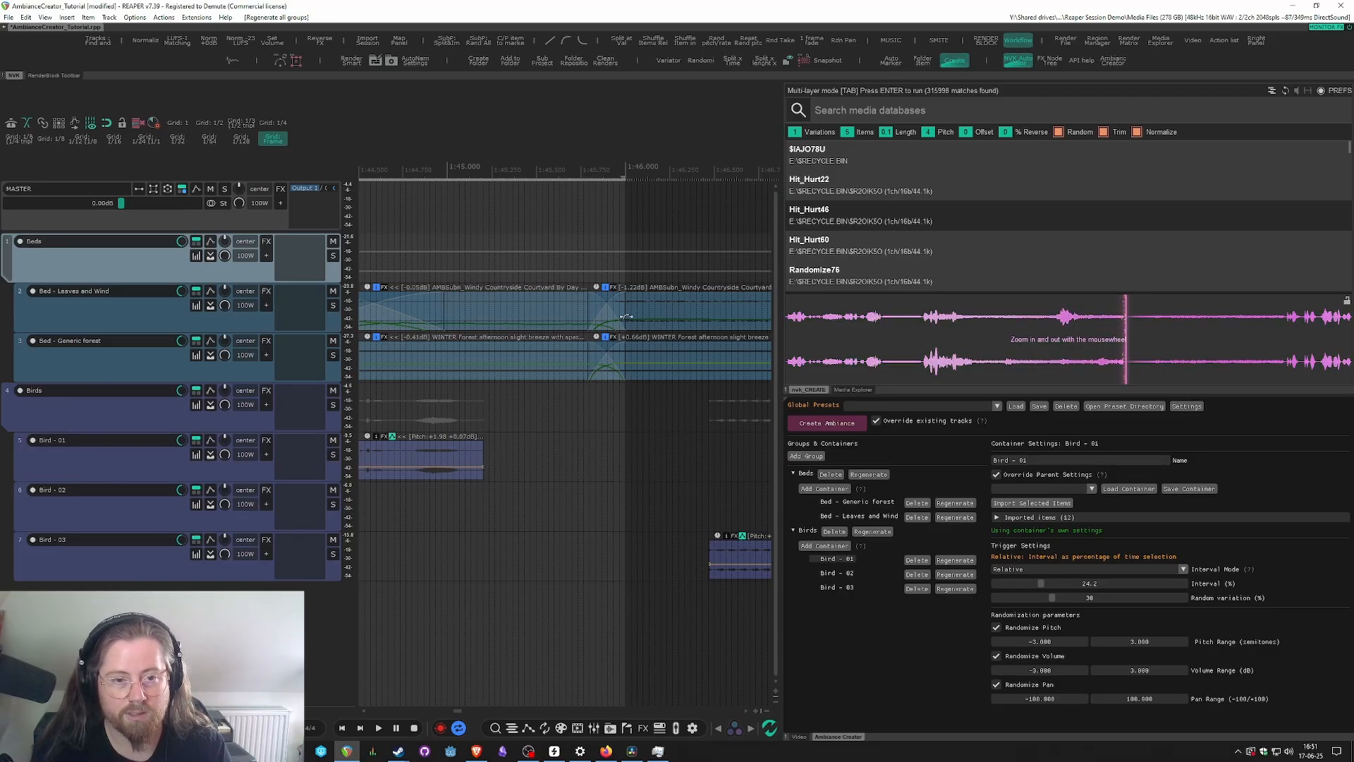
- Clear the time selection and inspect how the bed items join around 1:46 and across the wider ambience
scroll(607, 264, up, 4)
click(617, 263)
scroll(693, 264, down, 2)
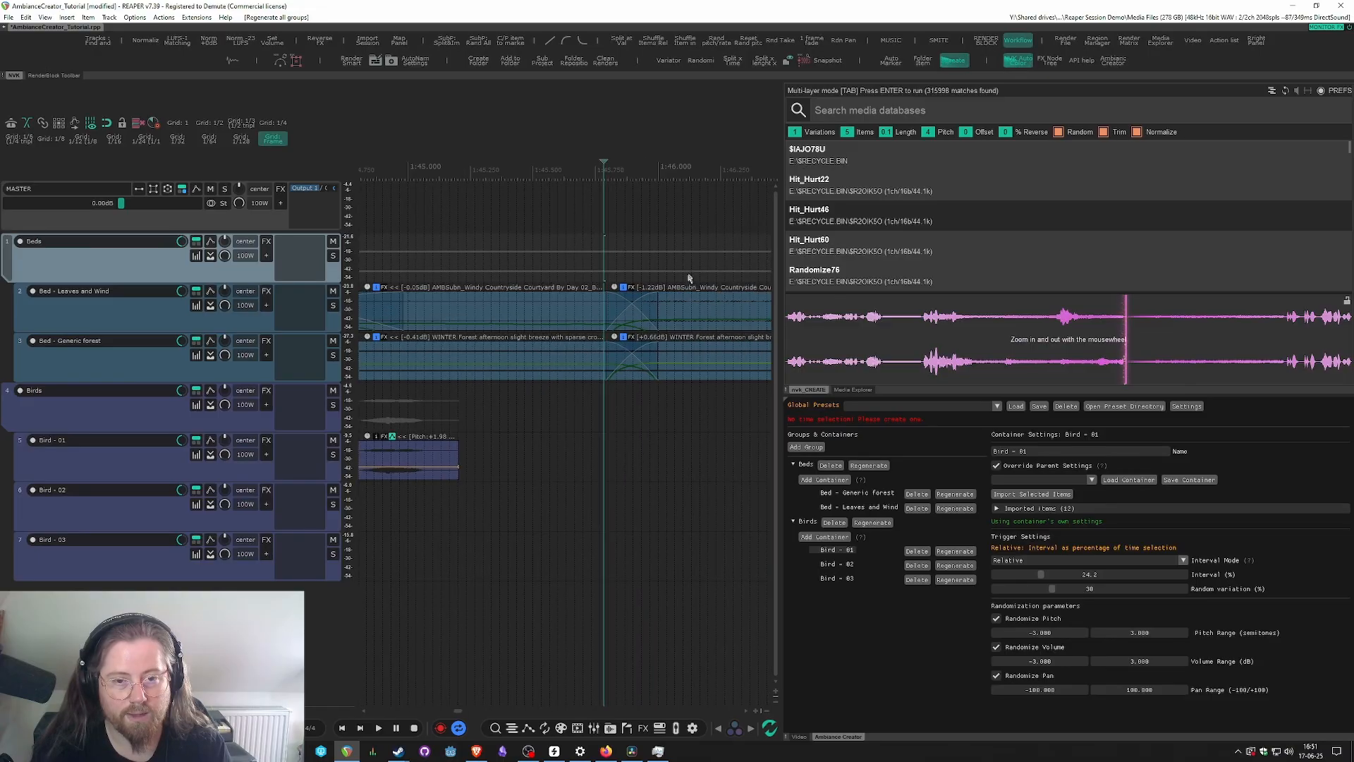
scroll(611, 293, down, 7)
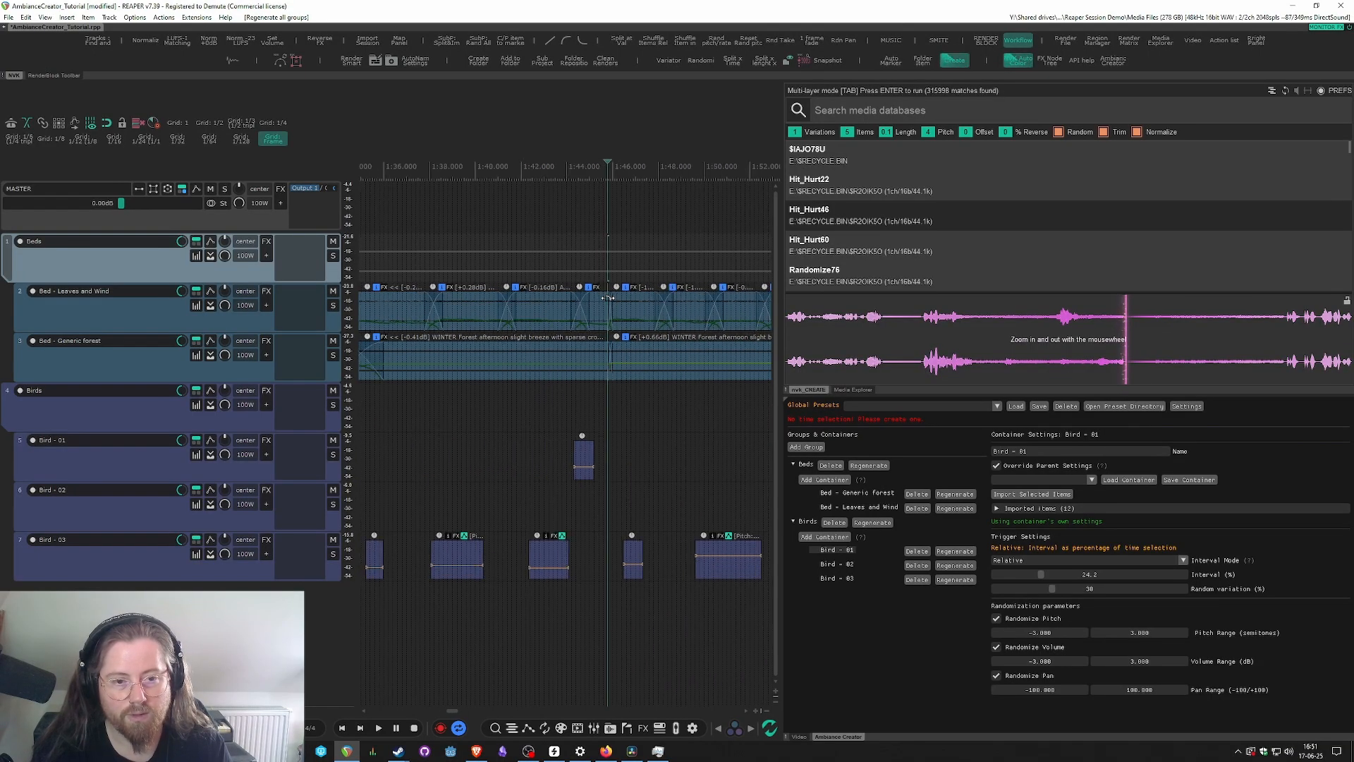
click(546, 400)
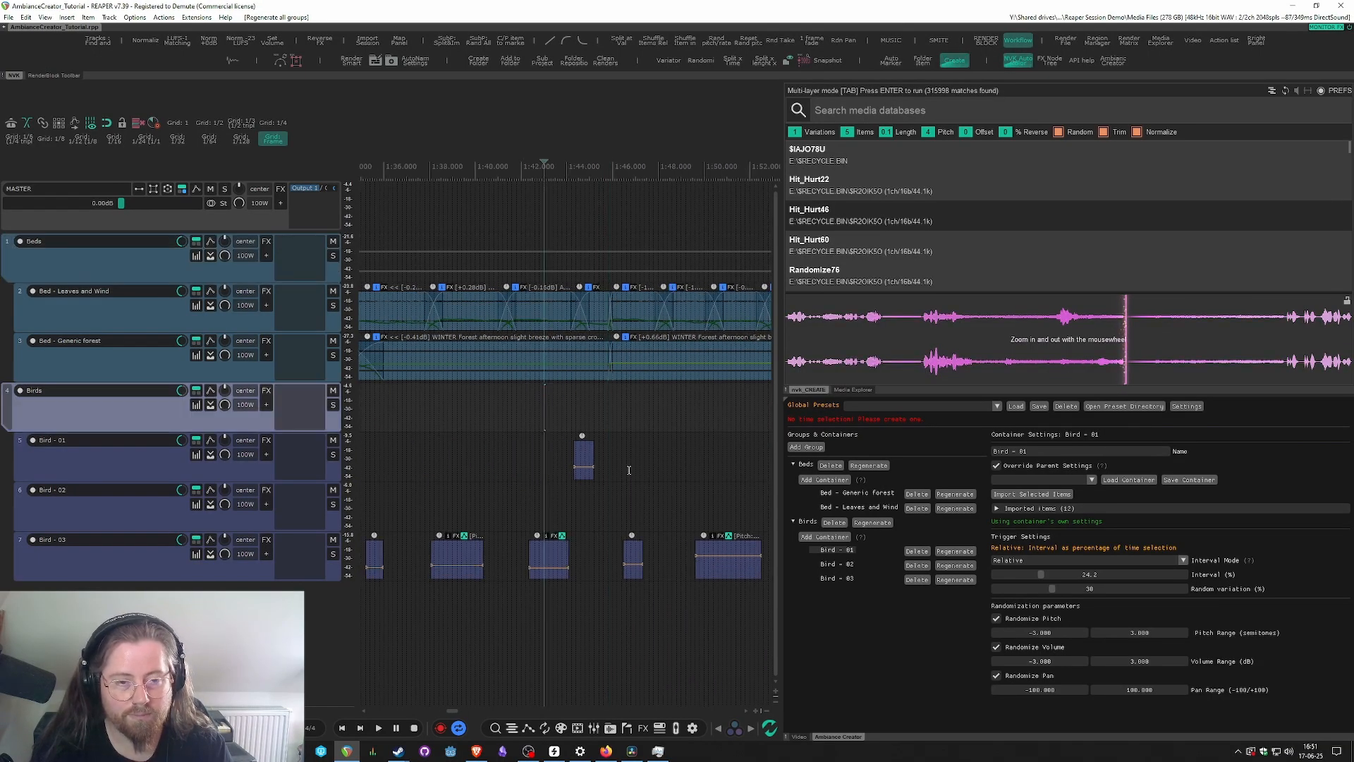
scroll(628, 470, down, 5)
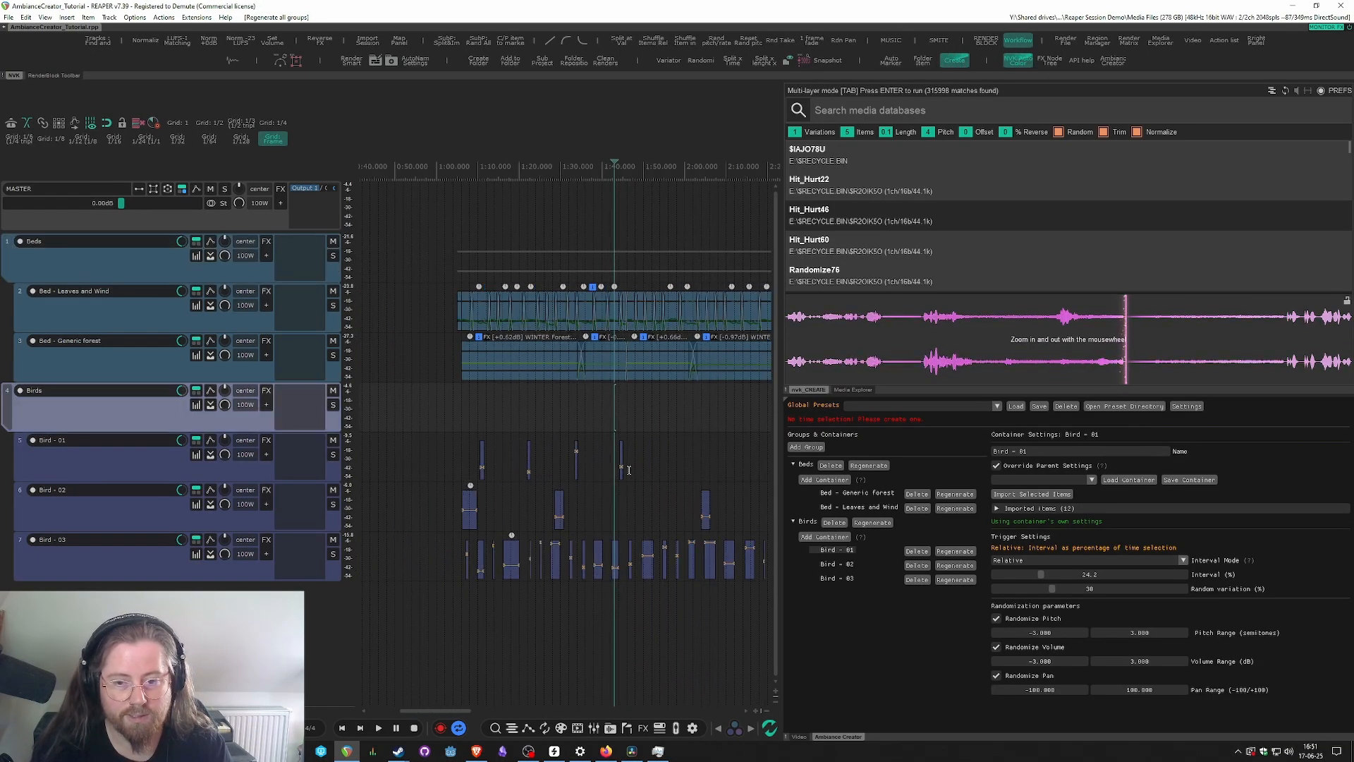
- Add a new container to the Birds group and load the Coniferous Birds container preset into it
click(1093, 479)
click(857, 609)
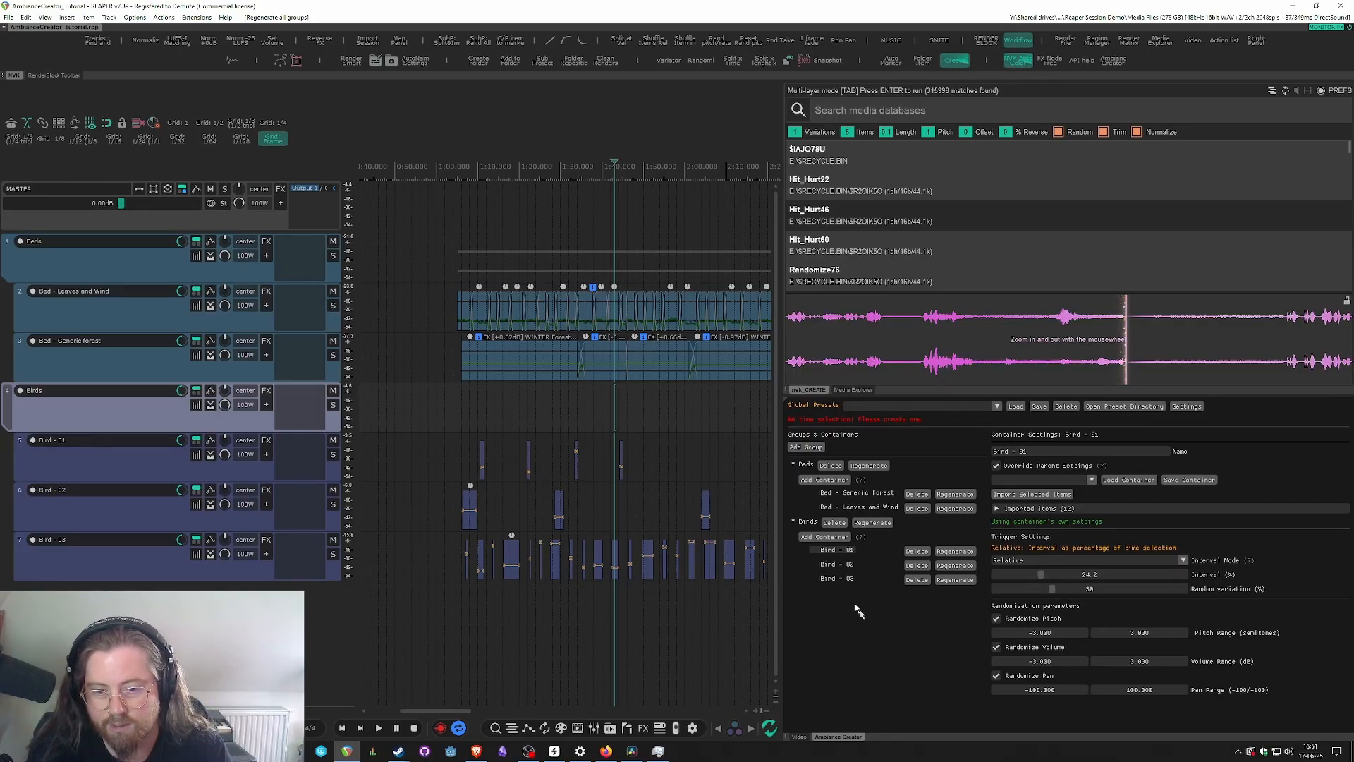
click(824, 579)
click(829, 539)
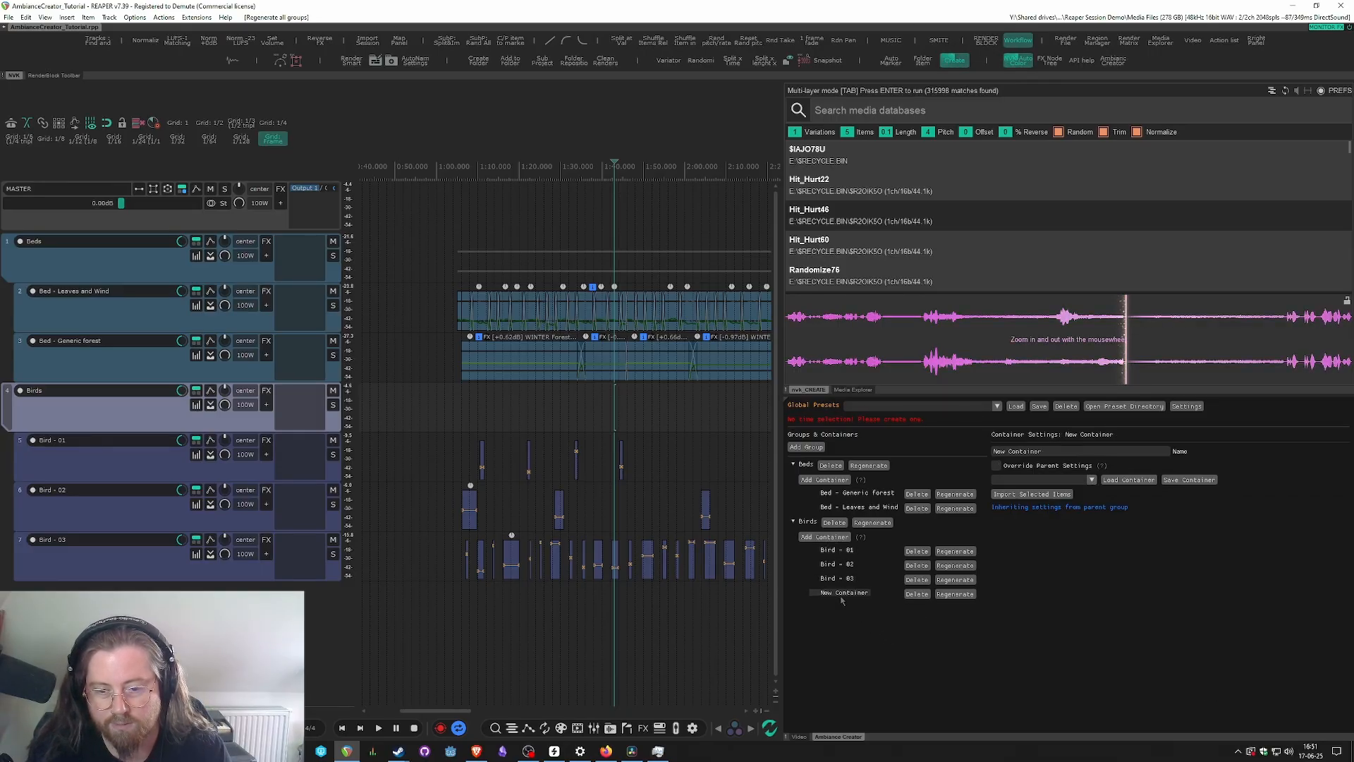
click(1058, 480)
scroll(1051, 547, down, 2)
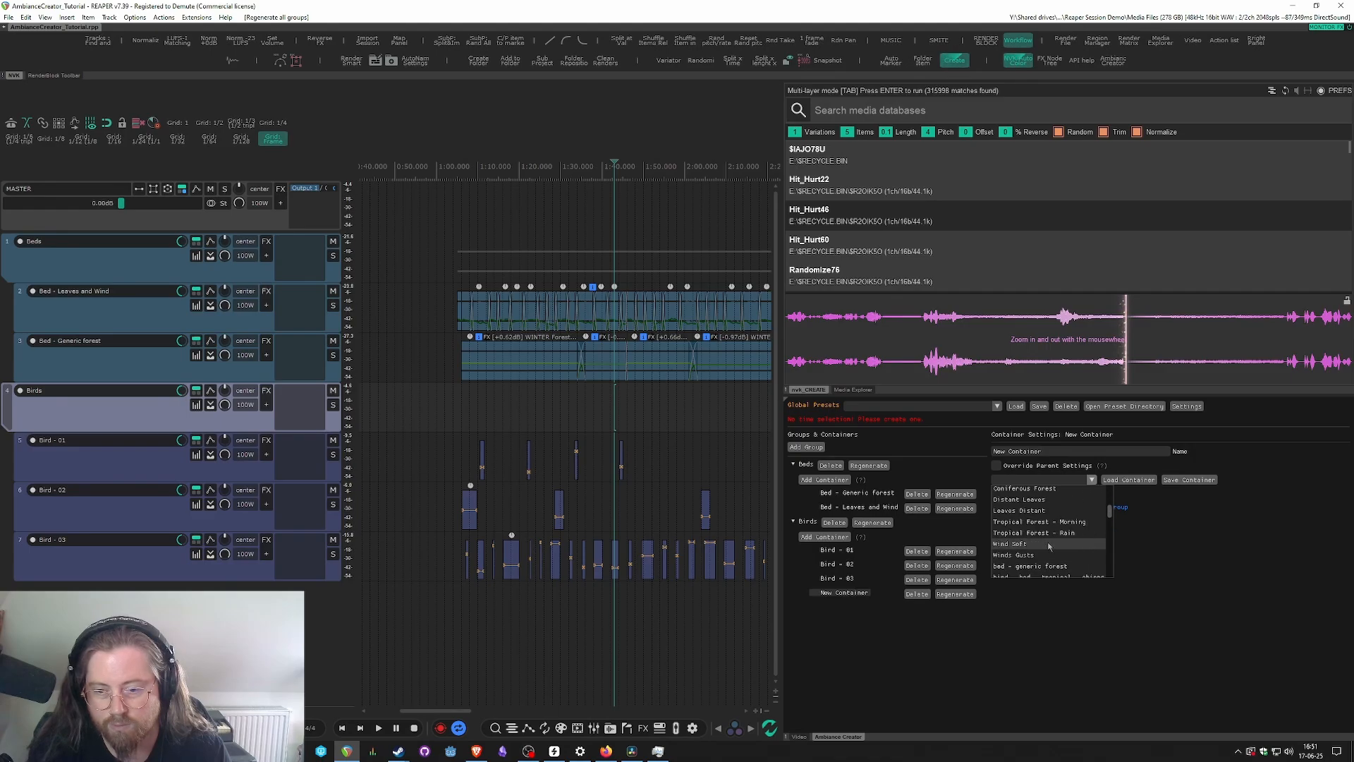
scroll(1051, 546, up, 1)
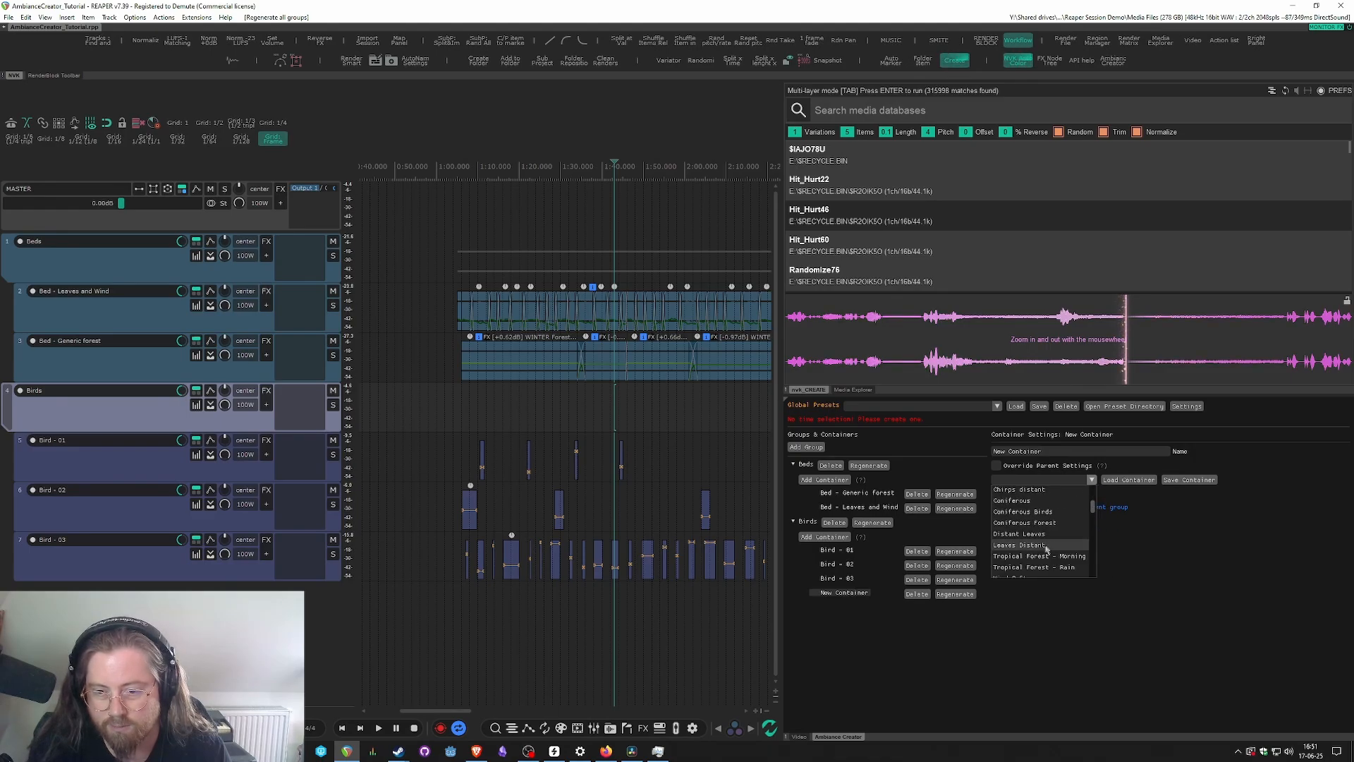
click(1044, 511)
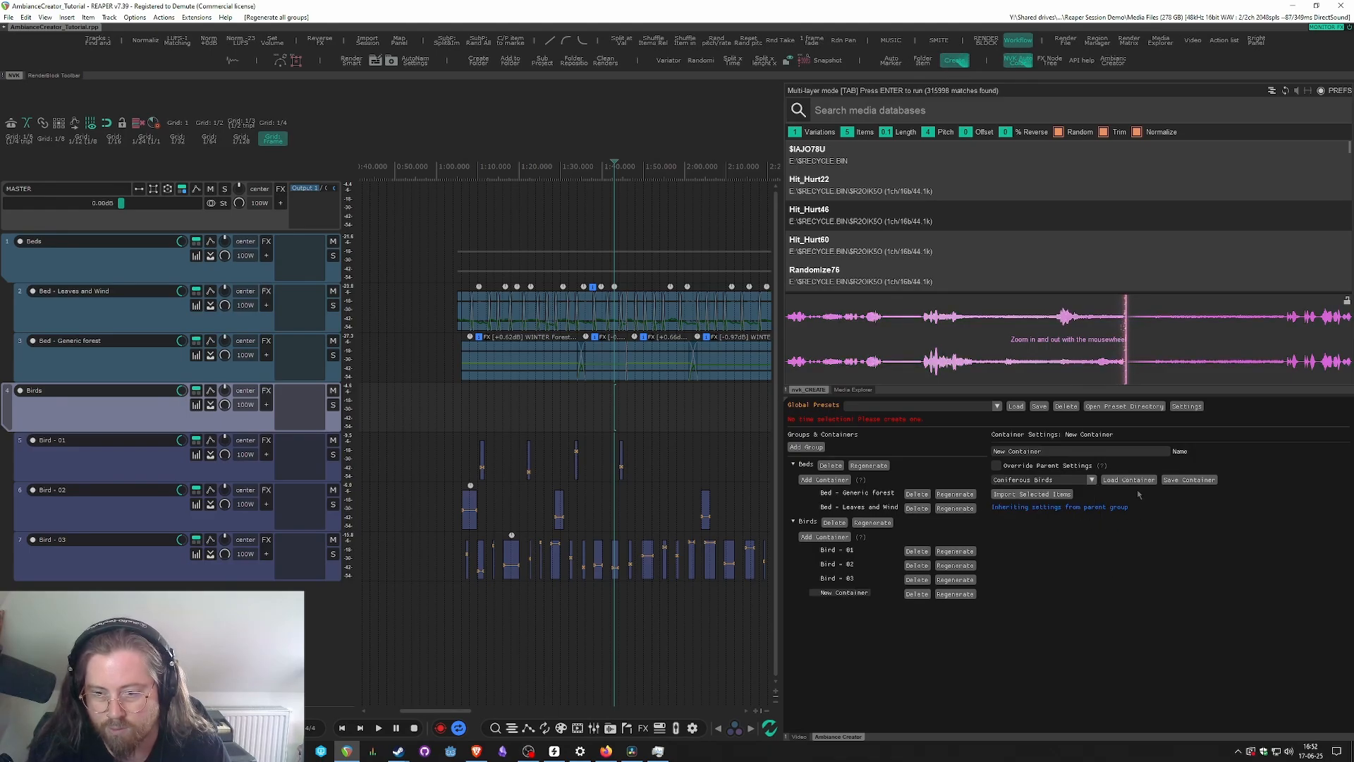
click(1130, 480)
- Mark a time selection from about 1:03 to 2:47 and generate the Coniferous Birds container inside it
click(955, 594)
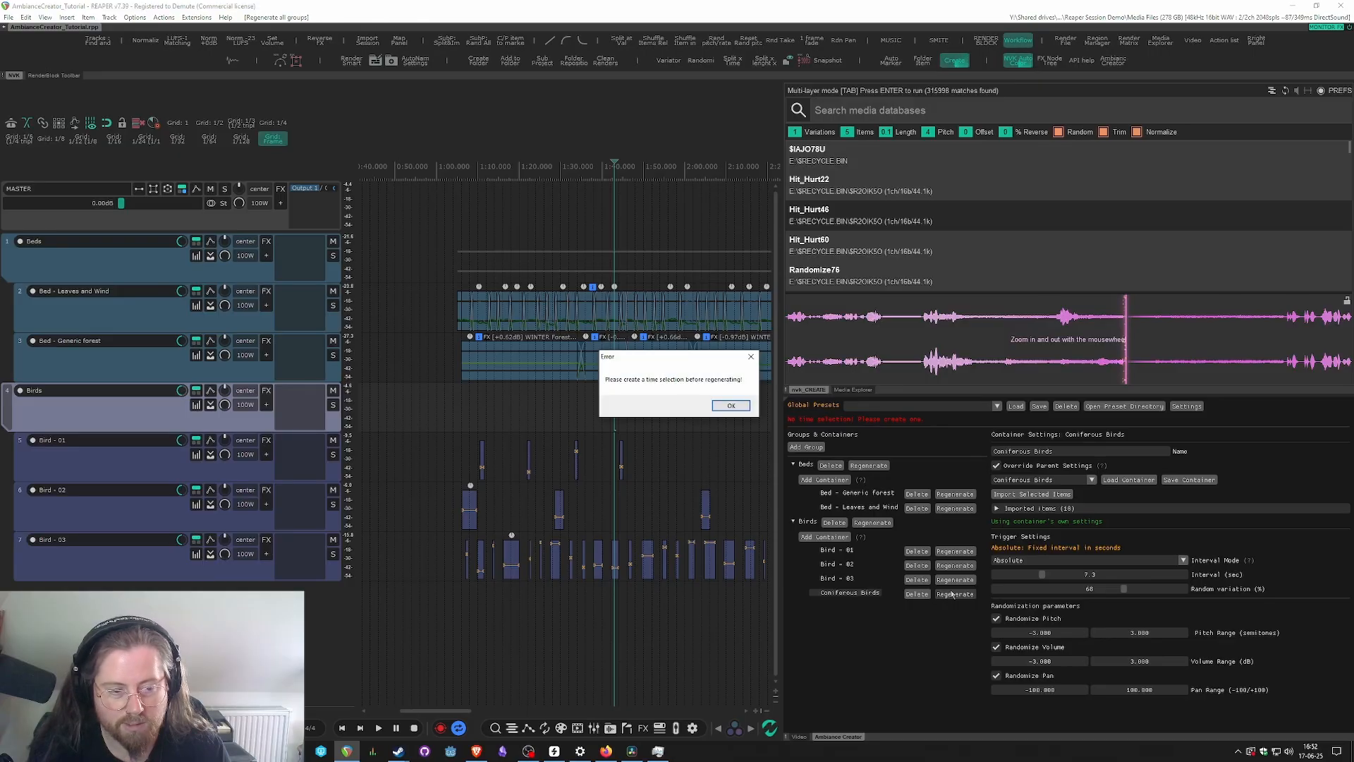
click(730, 404)
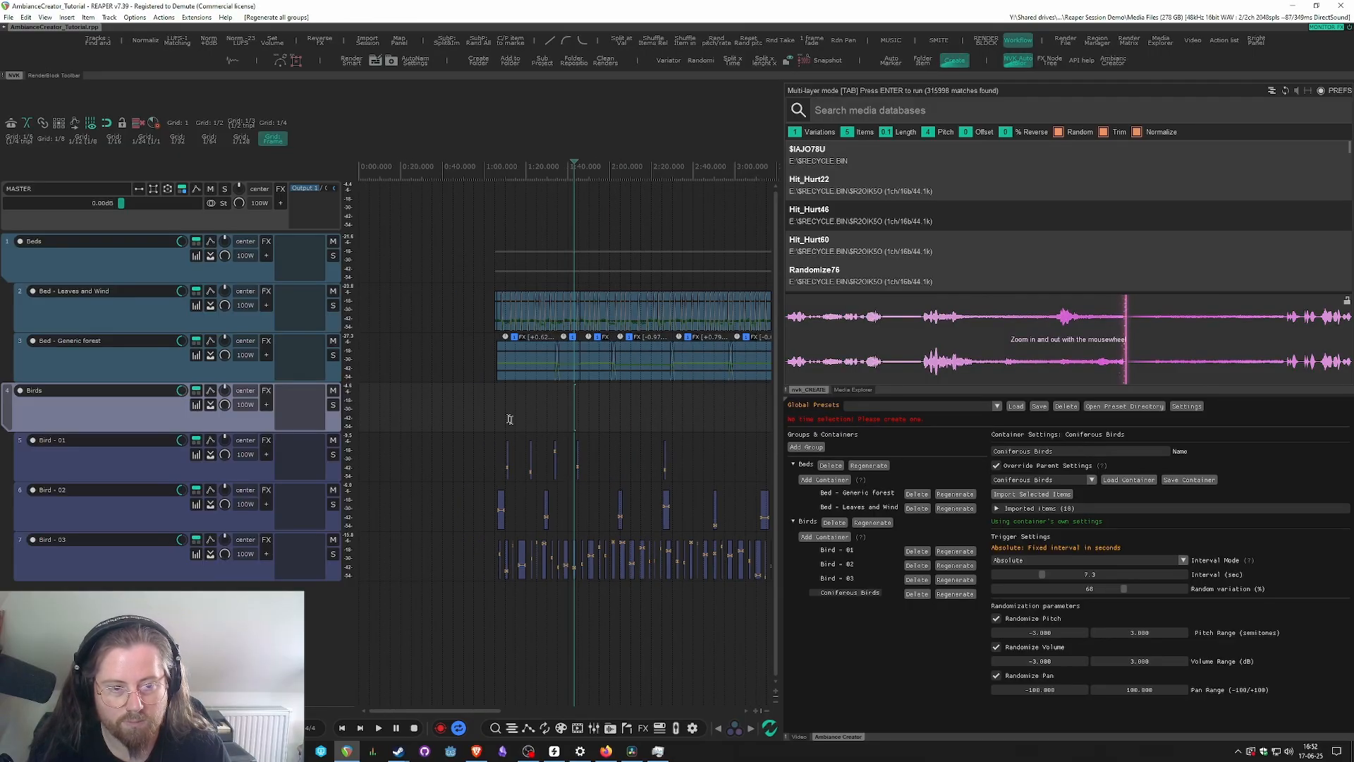
drag(498, 408, 595, 429)
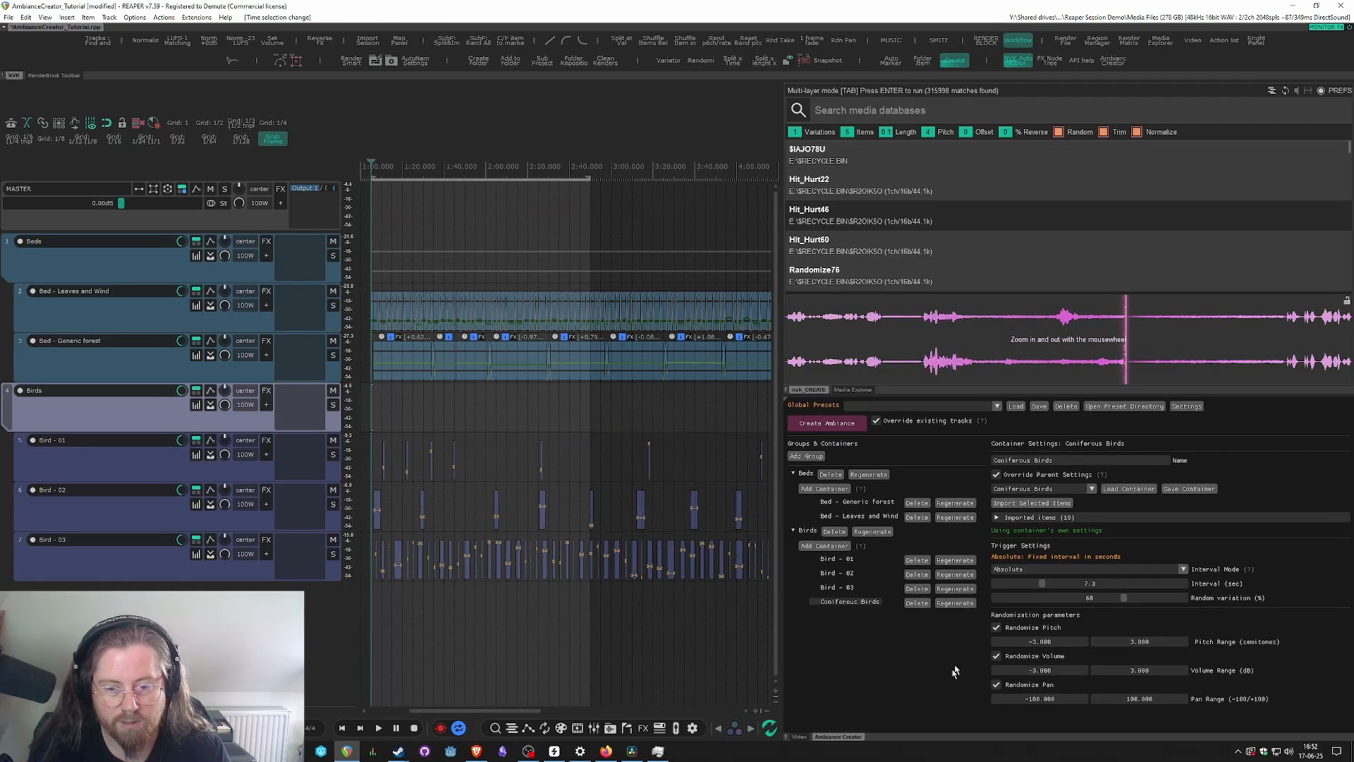
click(953, 603)
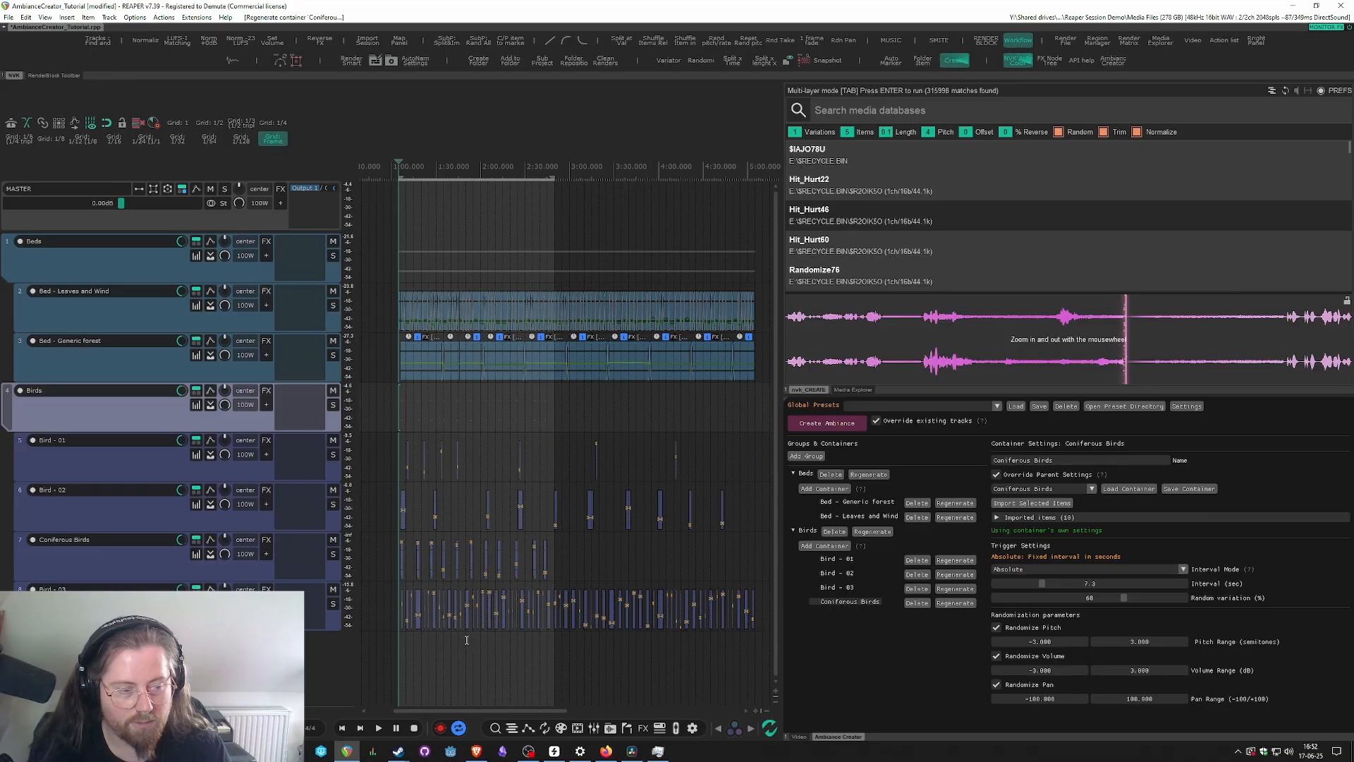
- Select the Coniferous Birds track and play the ambience from the start of the time selection to audition it
click(86, 563)
scroll(438, 594, left, 1)
key(space)
scroll(439, 598, down, 1)
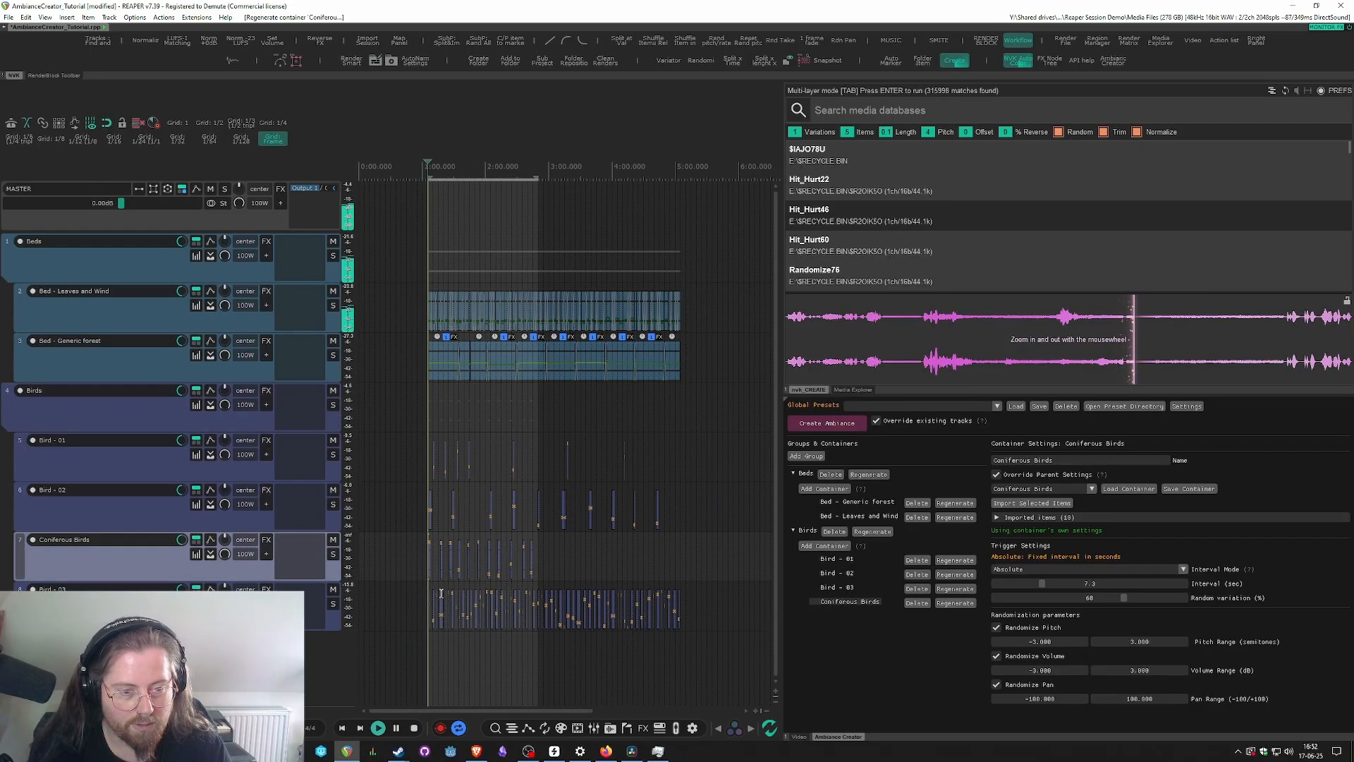
scroll(441, 600, up, 4)
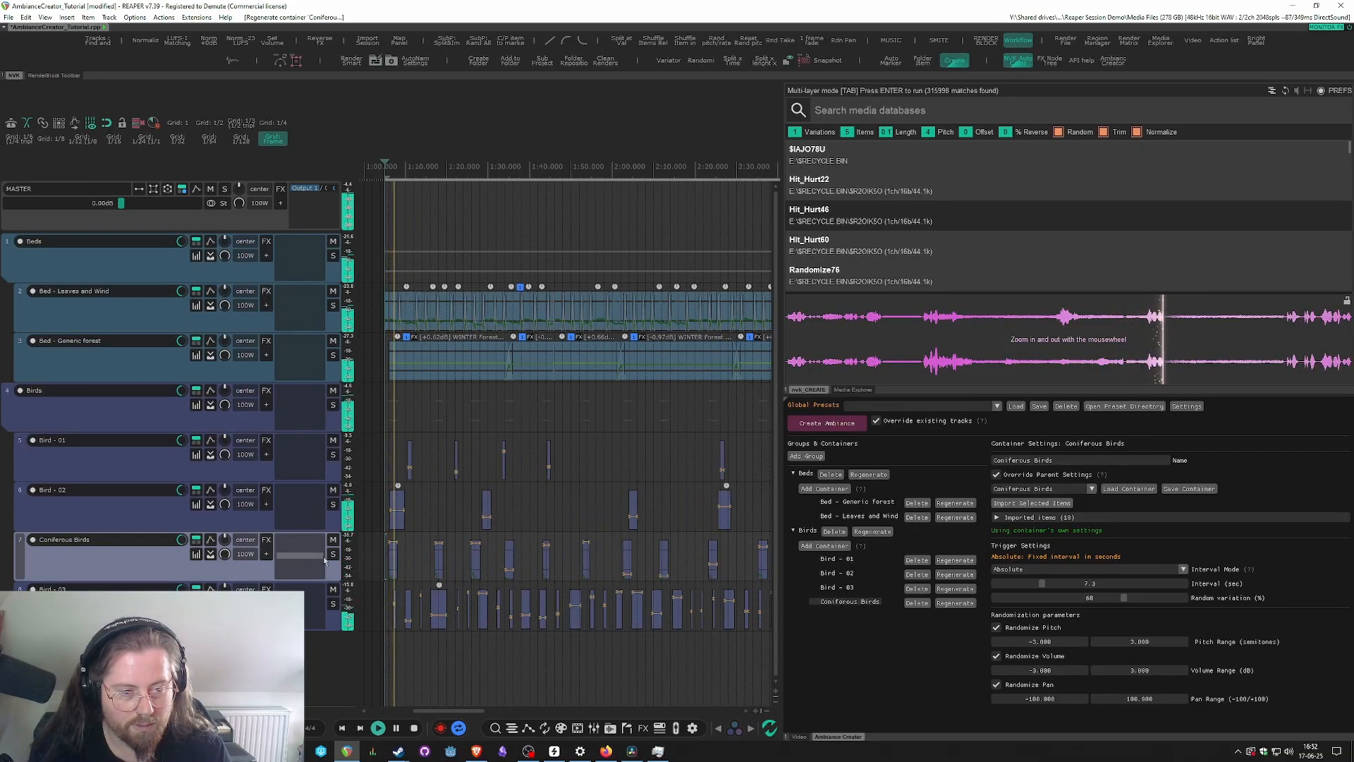
key(space)
scroll(567, 596, down, 6)
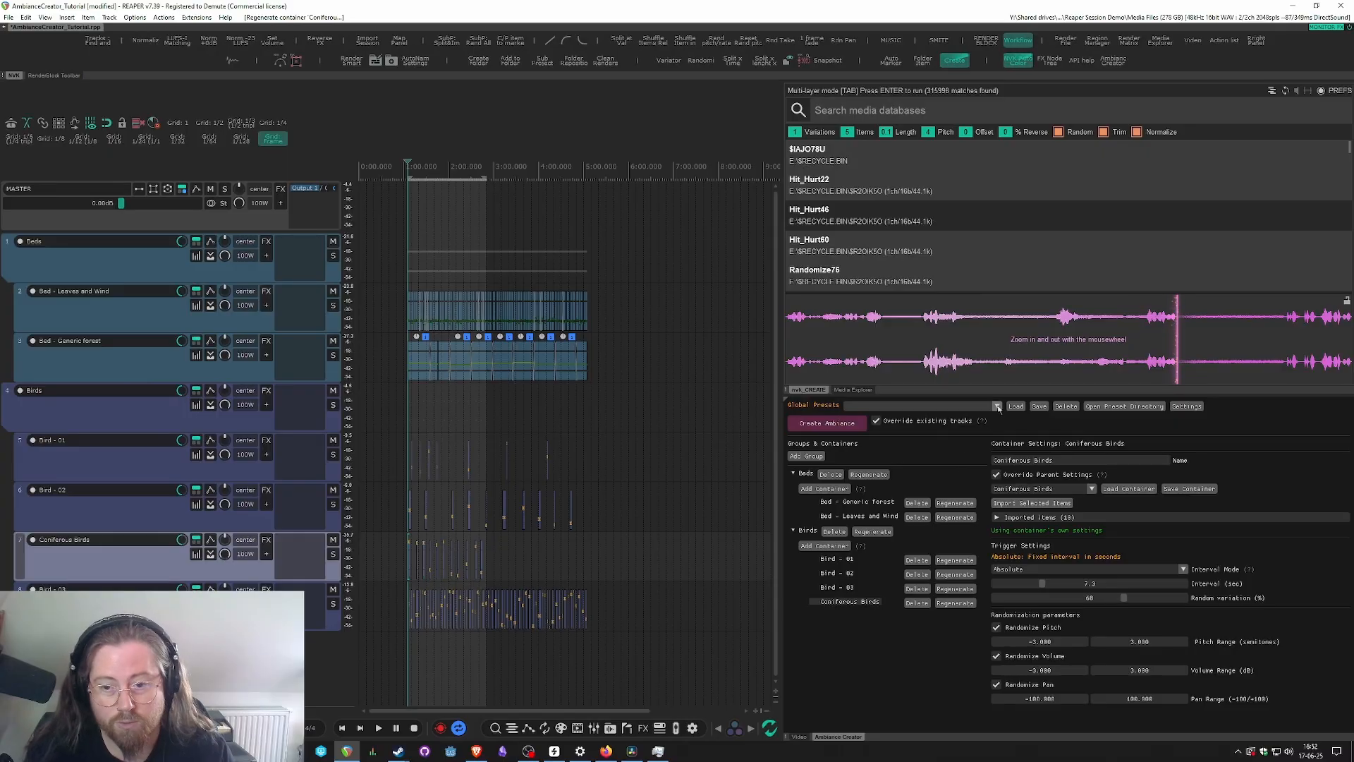
- Save the current groups and containers as a global preset named Tuto Forest
click(997, 407)
click(996, 419)
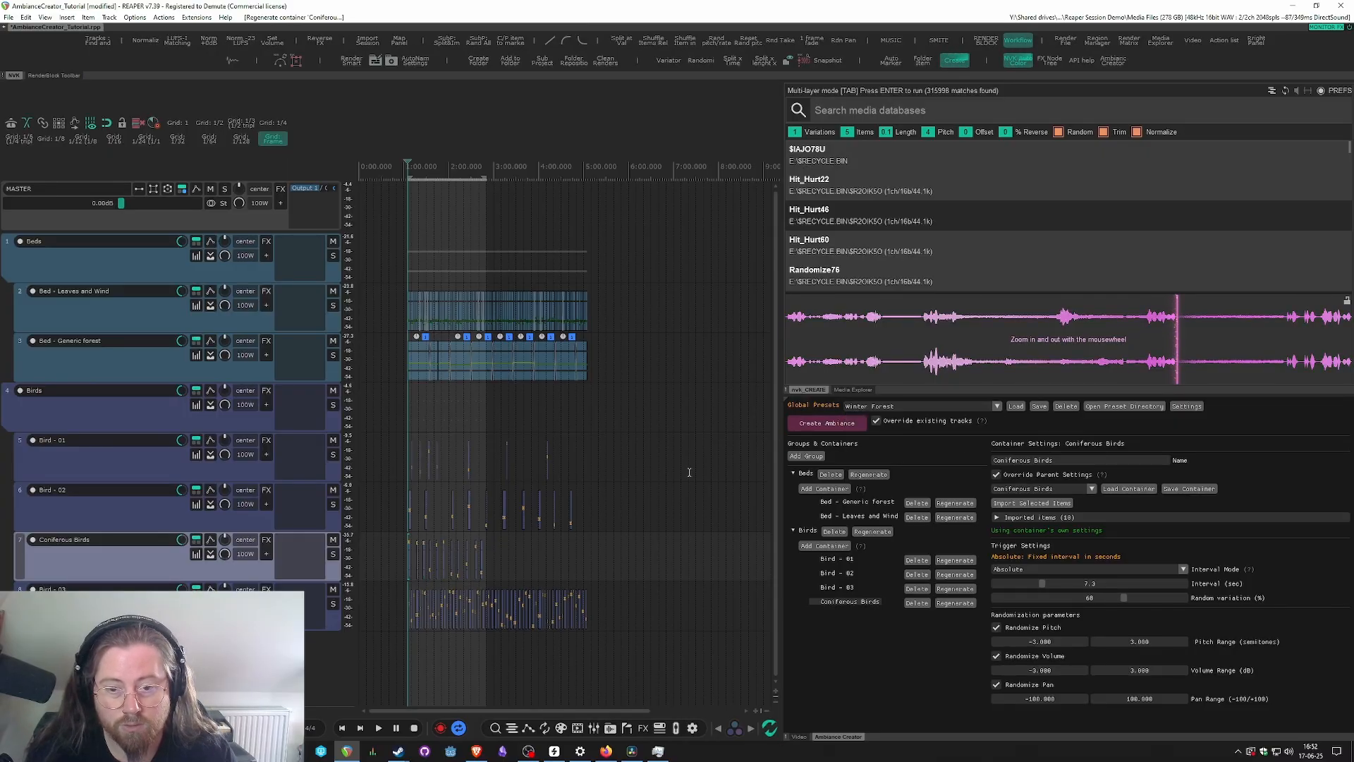
click(1040, 407)
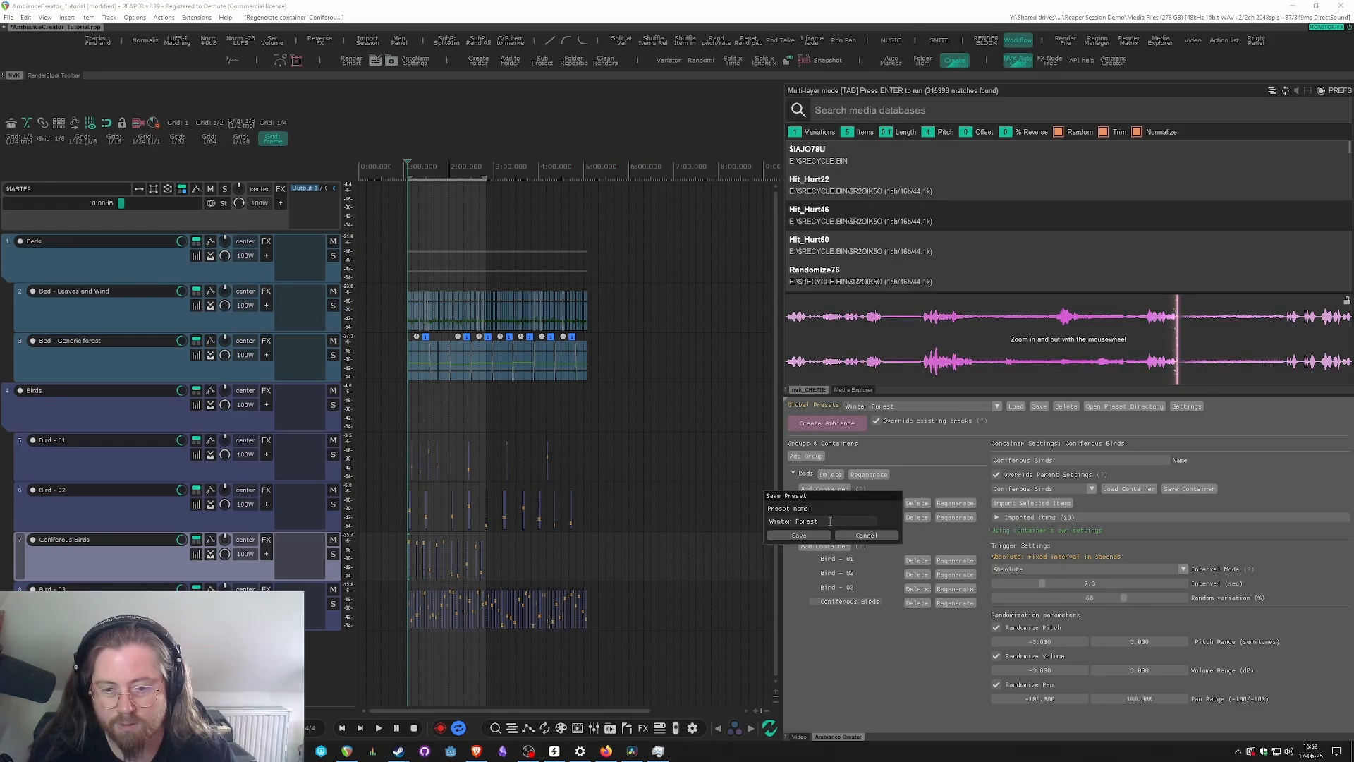
double_click(830, 521)
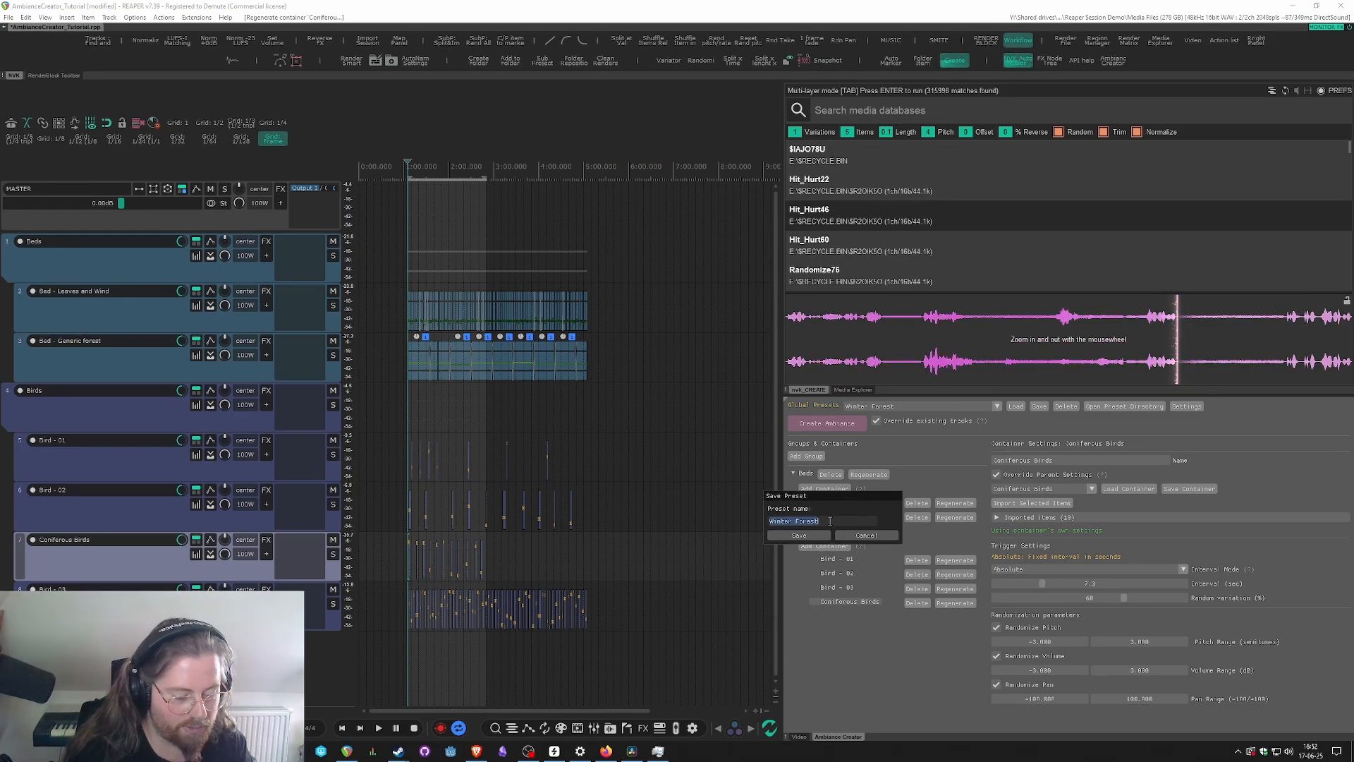
text(Tuto)
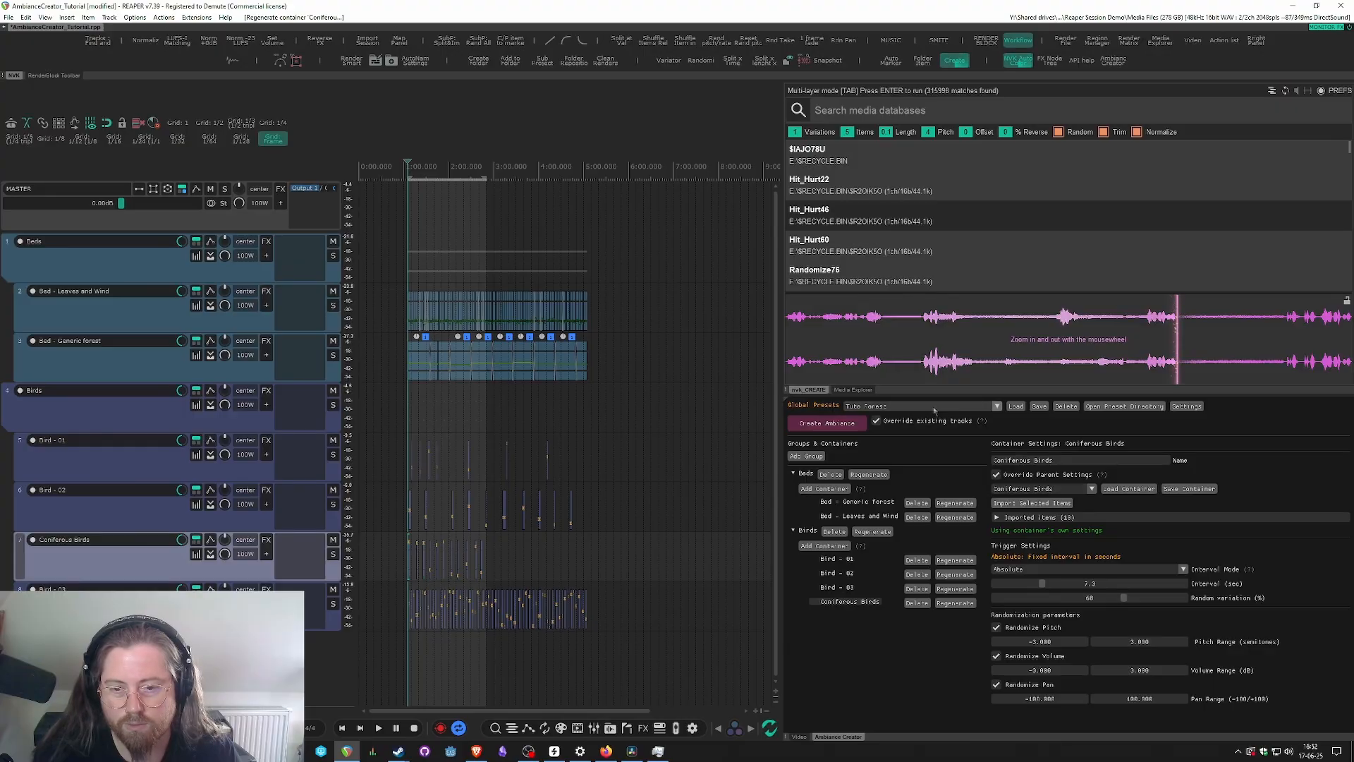
- Load the Winter Forest global preset in place of the current groups and containers
click(941, 406)
click(908, 430)
click(1014, 408)
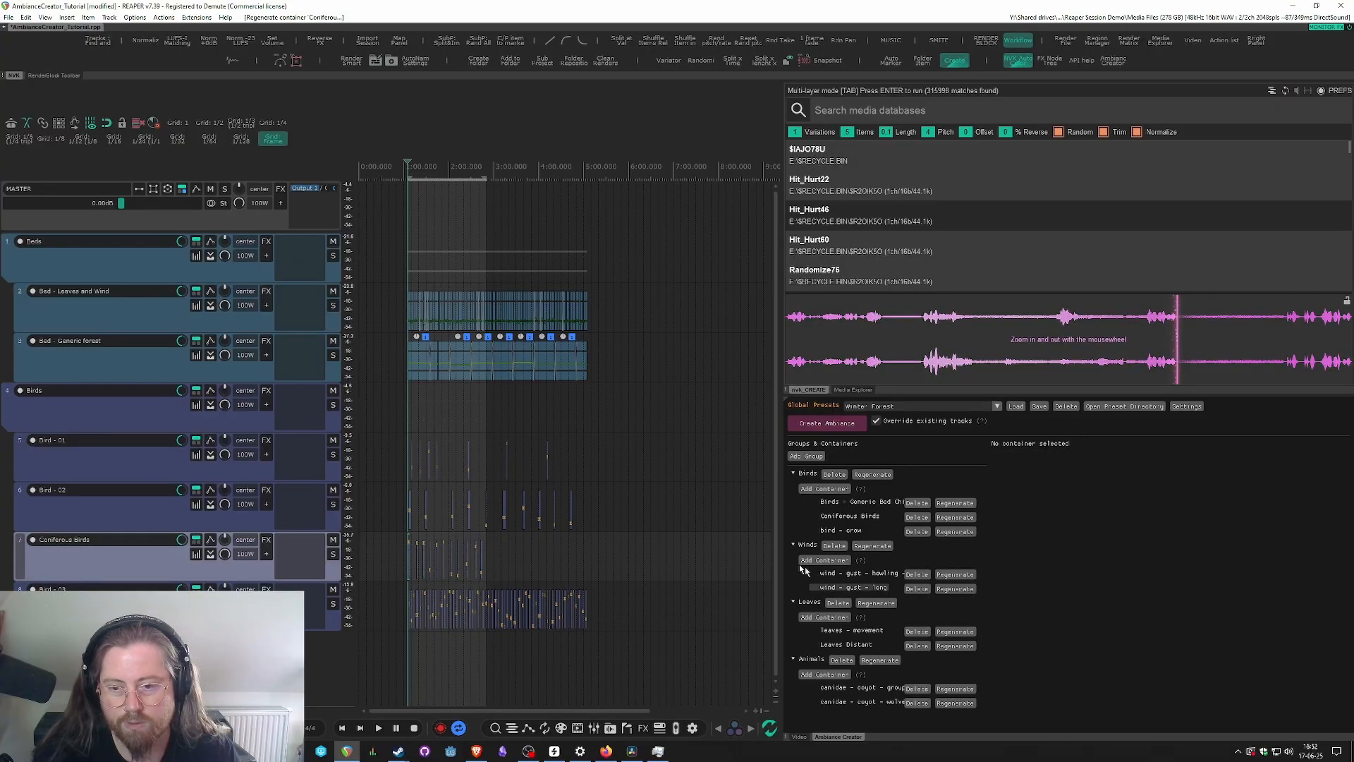
- Mark an empty time selection from about 6:18 to 8:26 and create the Winter Forest ambience there
drag(644, 303, 742, 310)
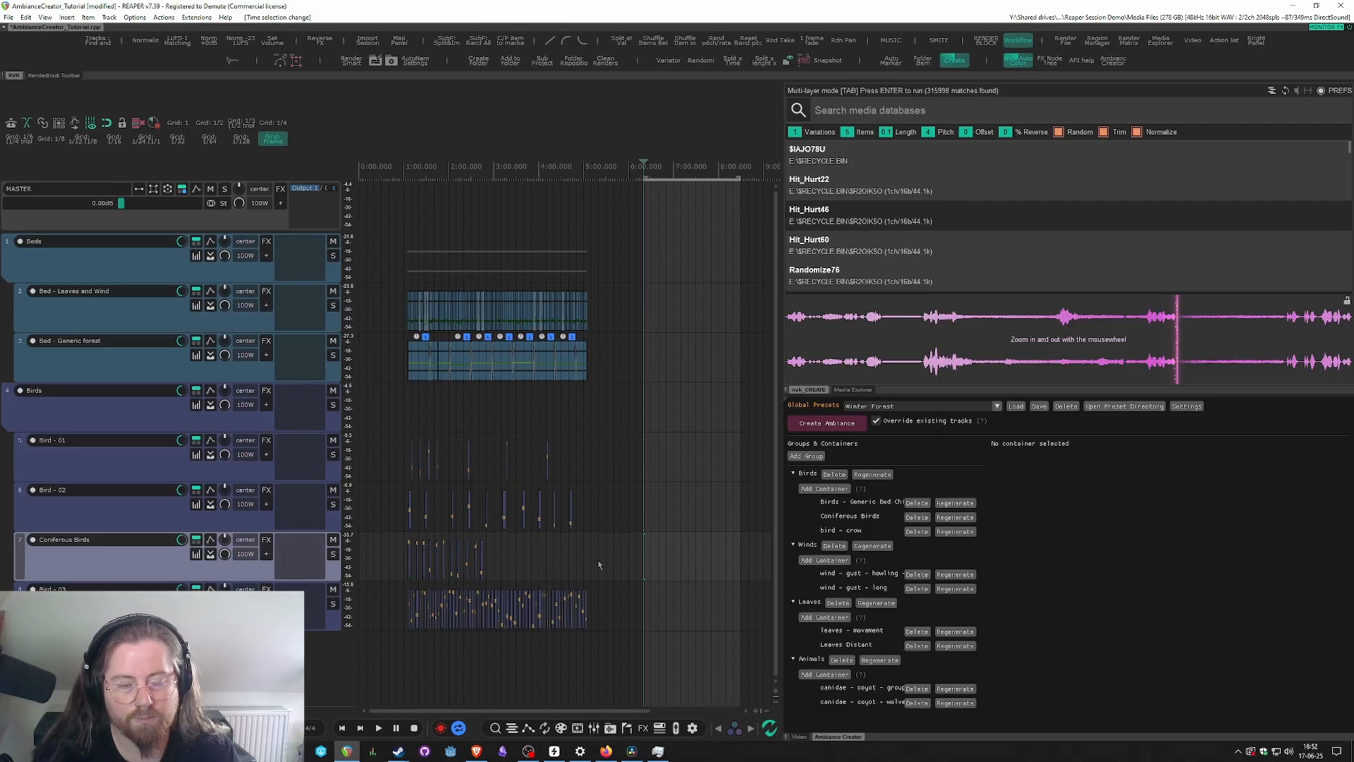
scroll(332, 570, down, 1)
scroll(332, 570, down, 4)
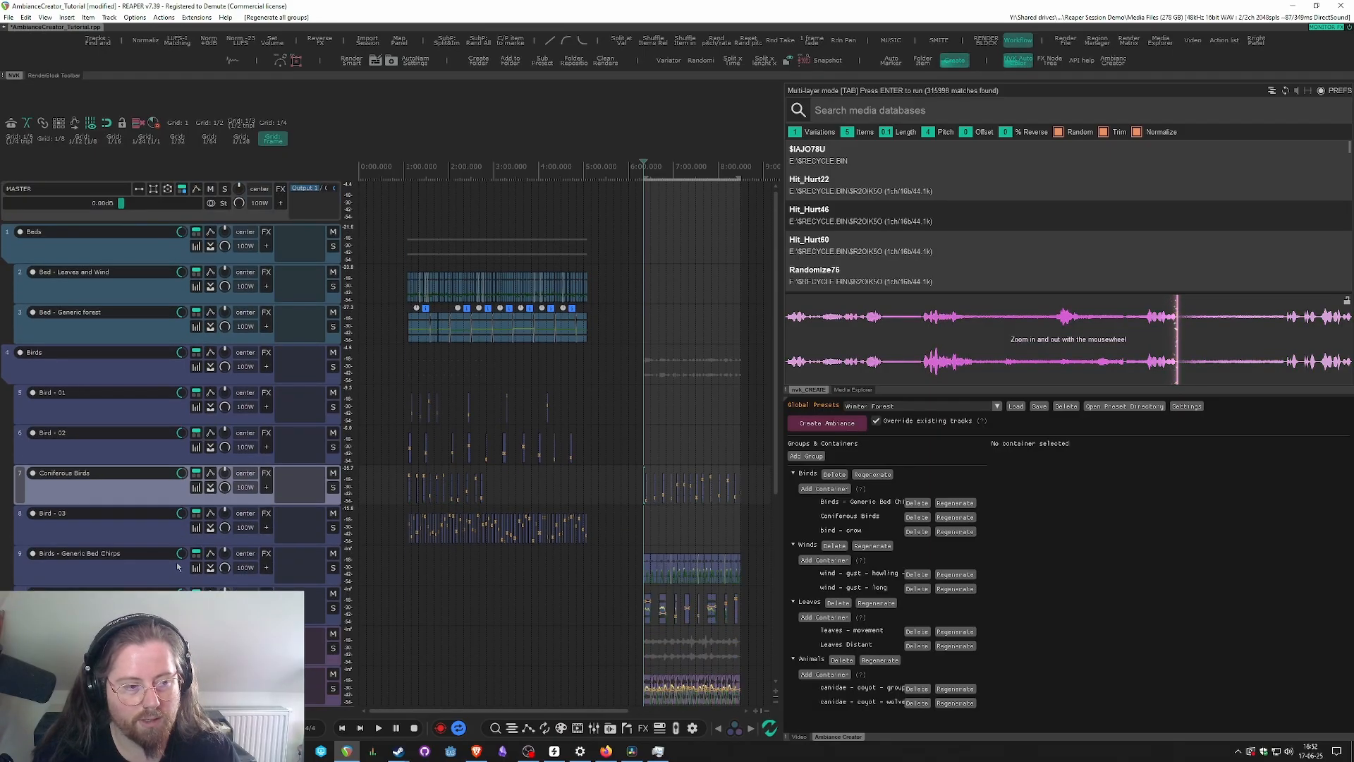
scroll(554, 501, right, 1)
scroll(554, 500, up, 2)
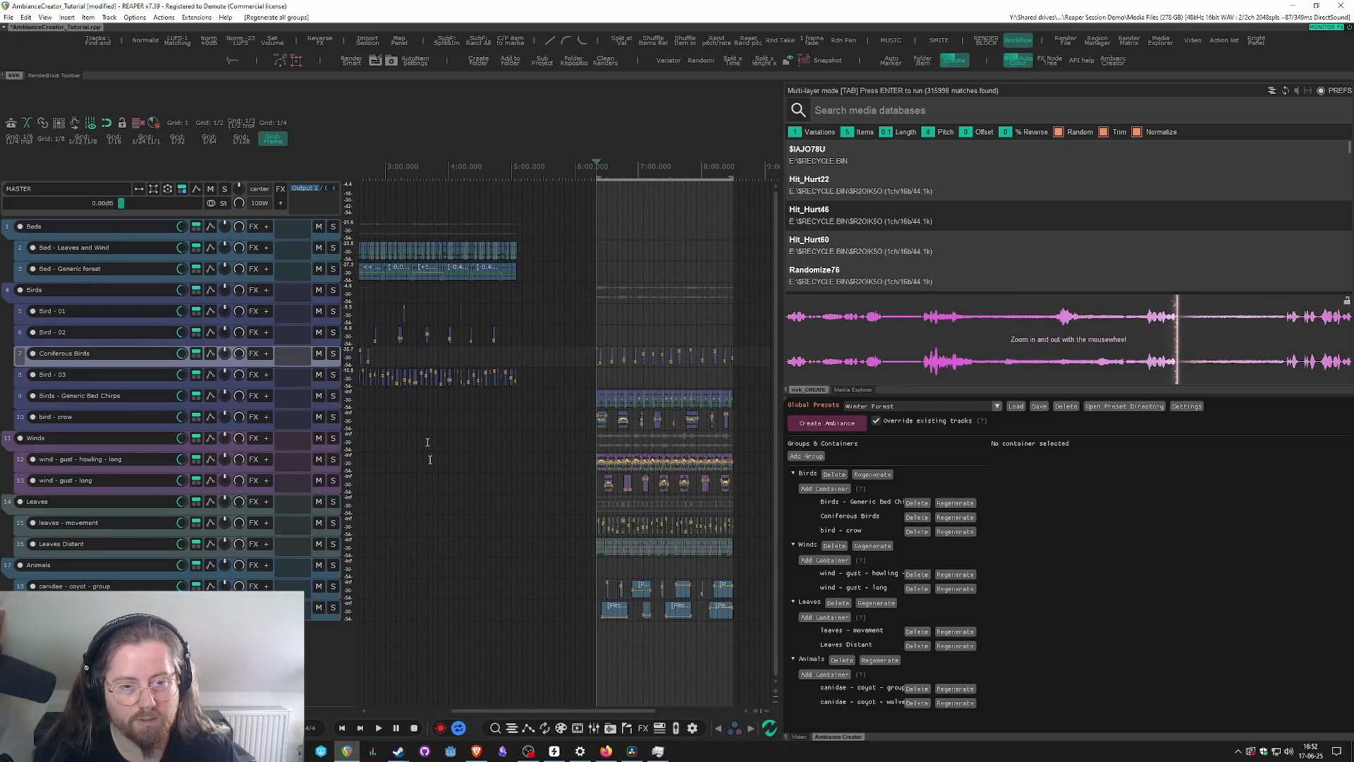
- Place the edit cursor near the start of the Winter Forest ambience, clearing the time selection, and play it
click(602, 323)
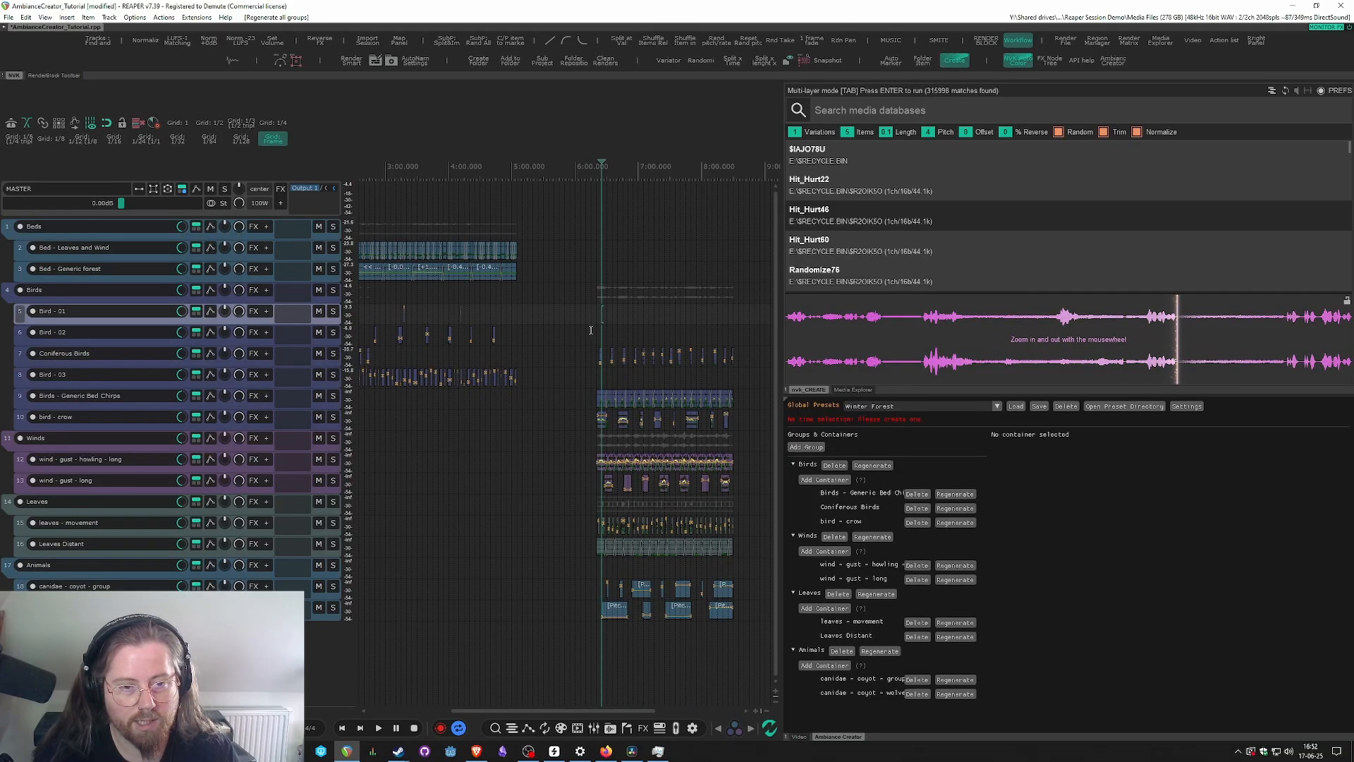
click(599, 329)
key(space)
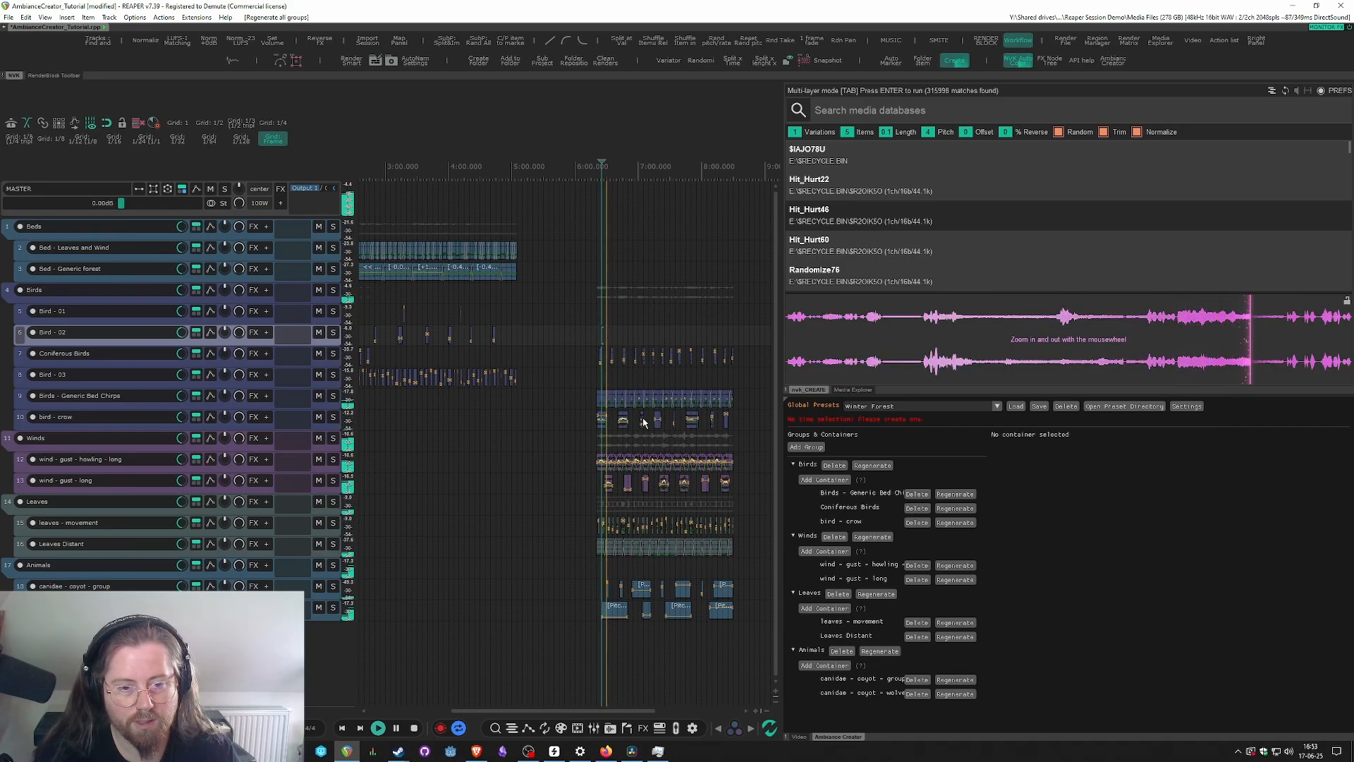
- Stop playback, mark trial time selections across the Winter Forest ambience and clear them by placing the edit cursor at about 6:45
key(space)
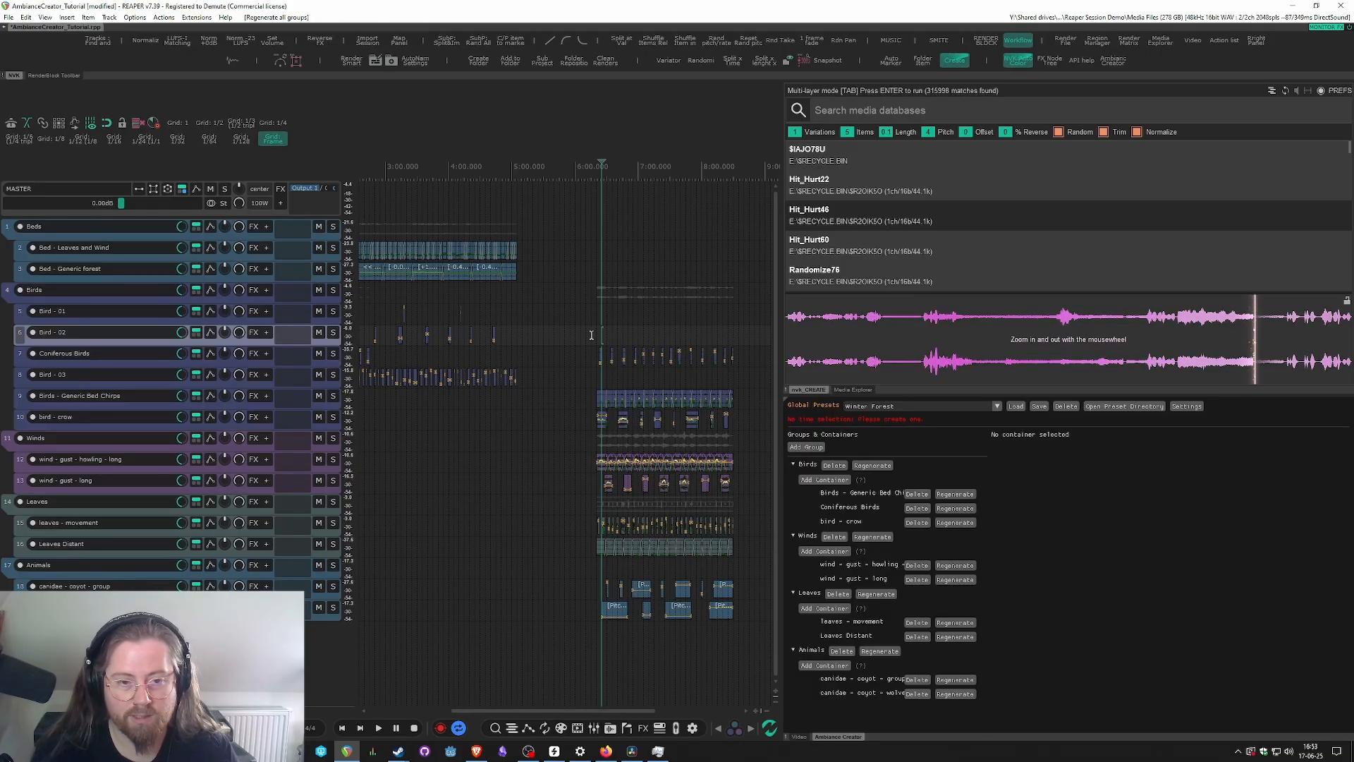
drag(601, 334, 680, 342)
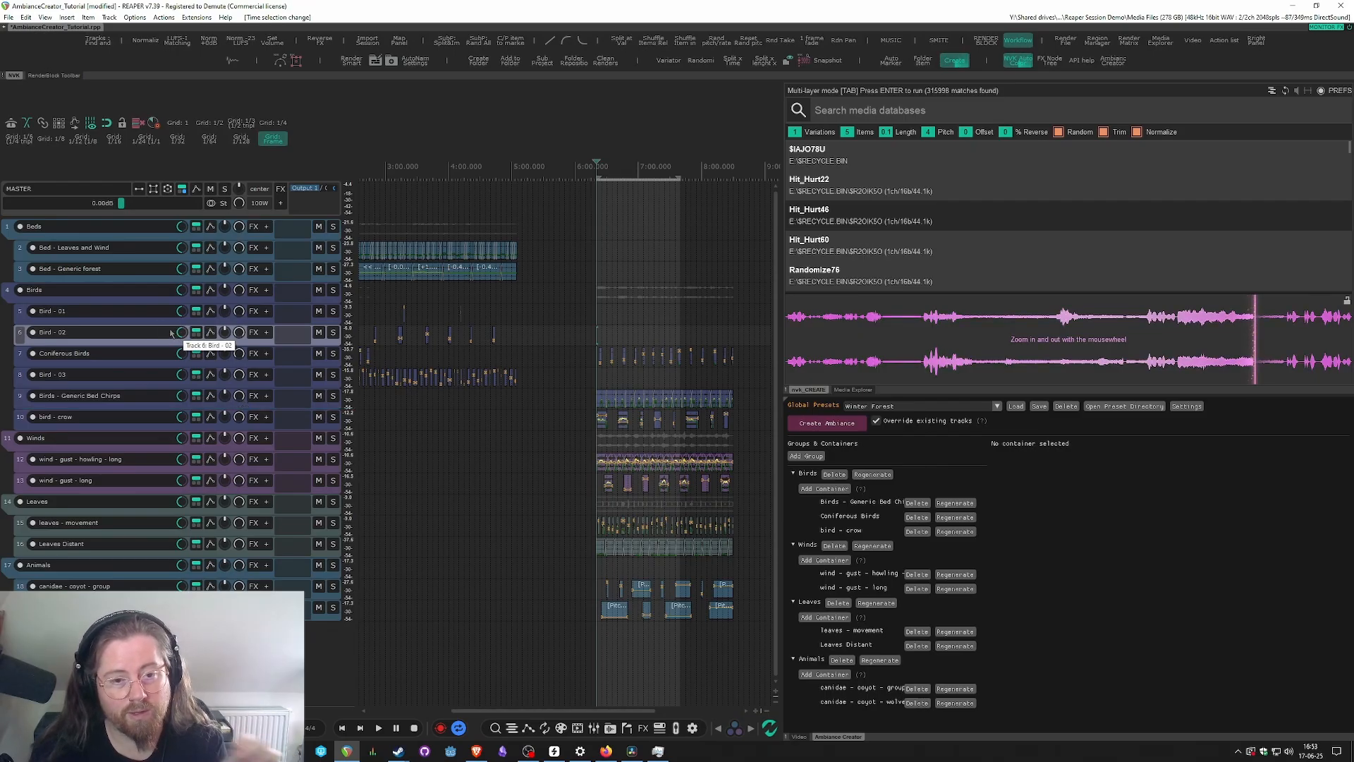
click(621, 340)
mouse_move(617, 340)
mouse_down()
mouse_move(702, 340)
mouse_move(605, 339)
mouse_up()
click(701, 339)
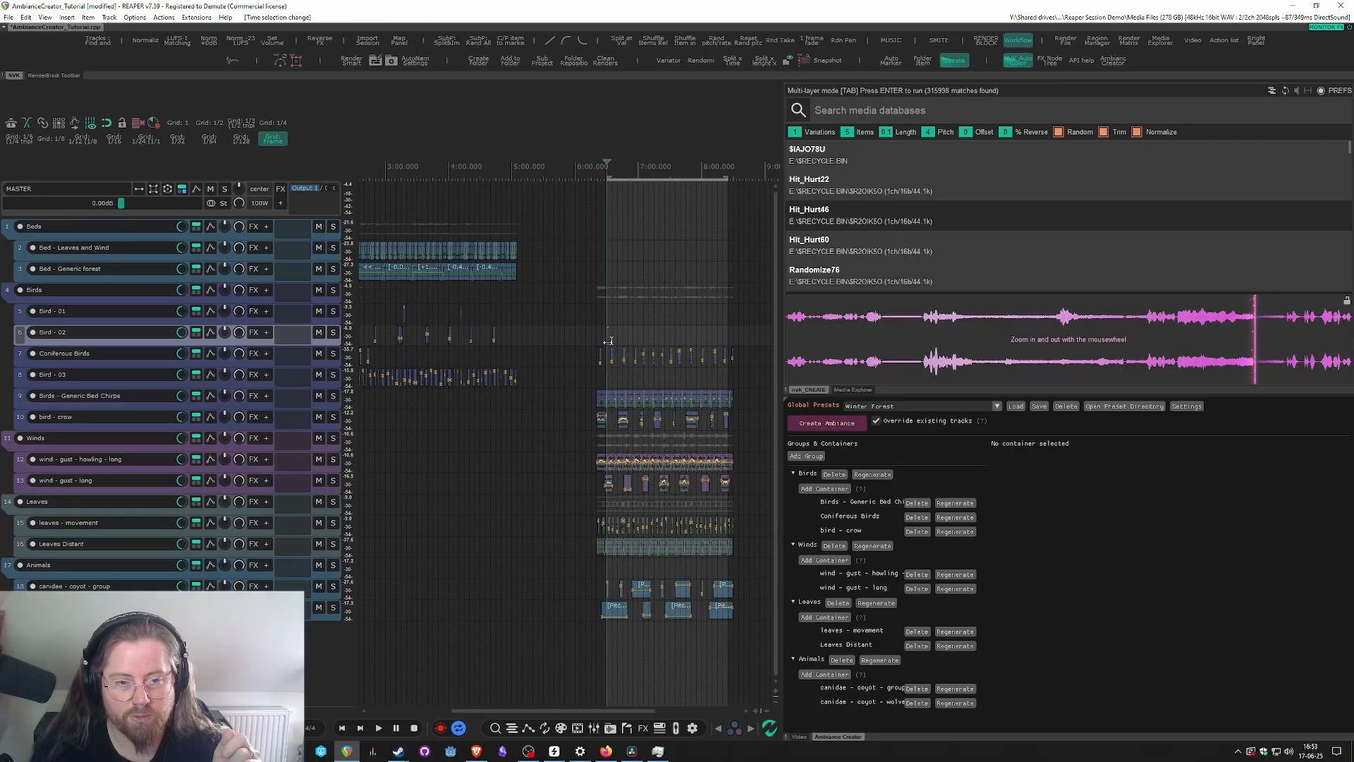
click(622, 337)
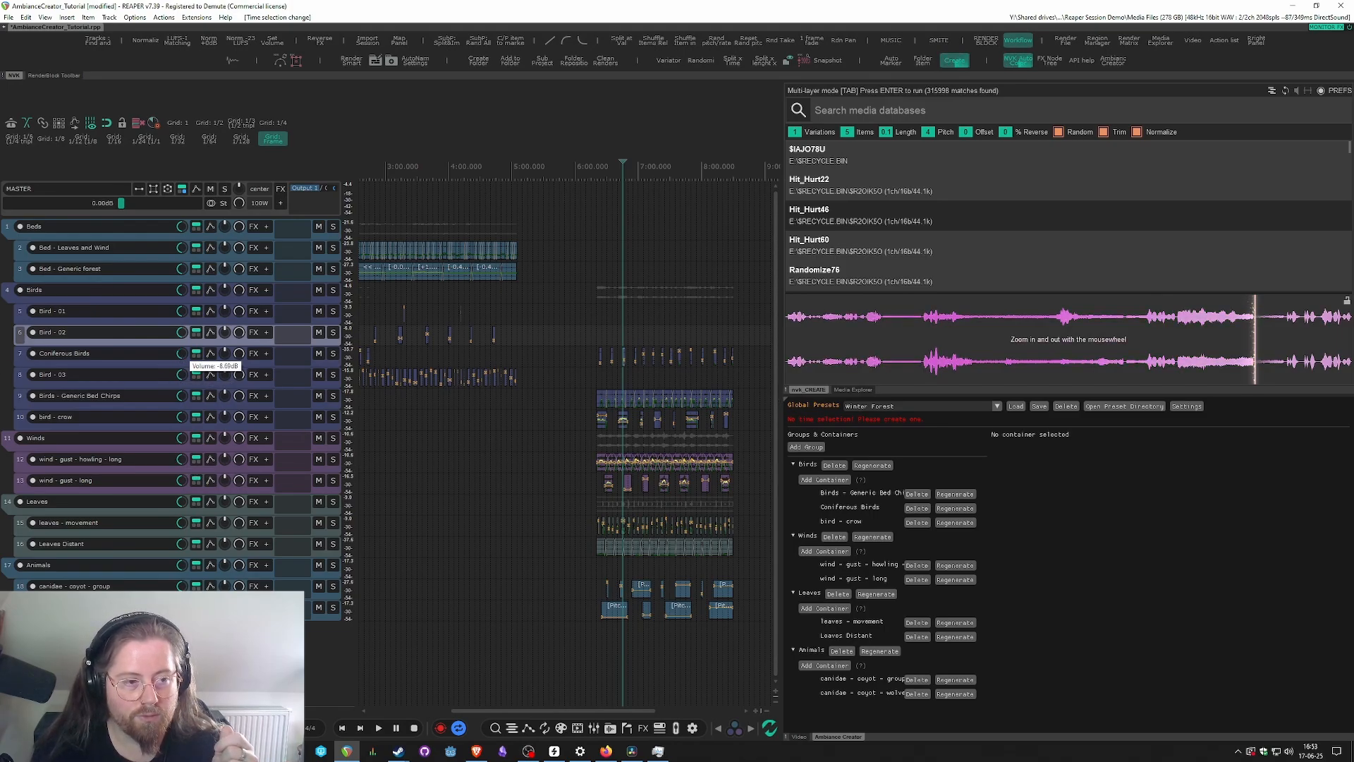
- Adjust the volumes of the Coniferous Birds, Bird - 03 and Bird - 01 tracks
click(181, 354)
click(180, 374)
click(181, 314)
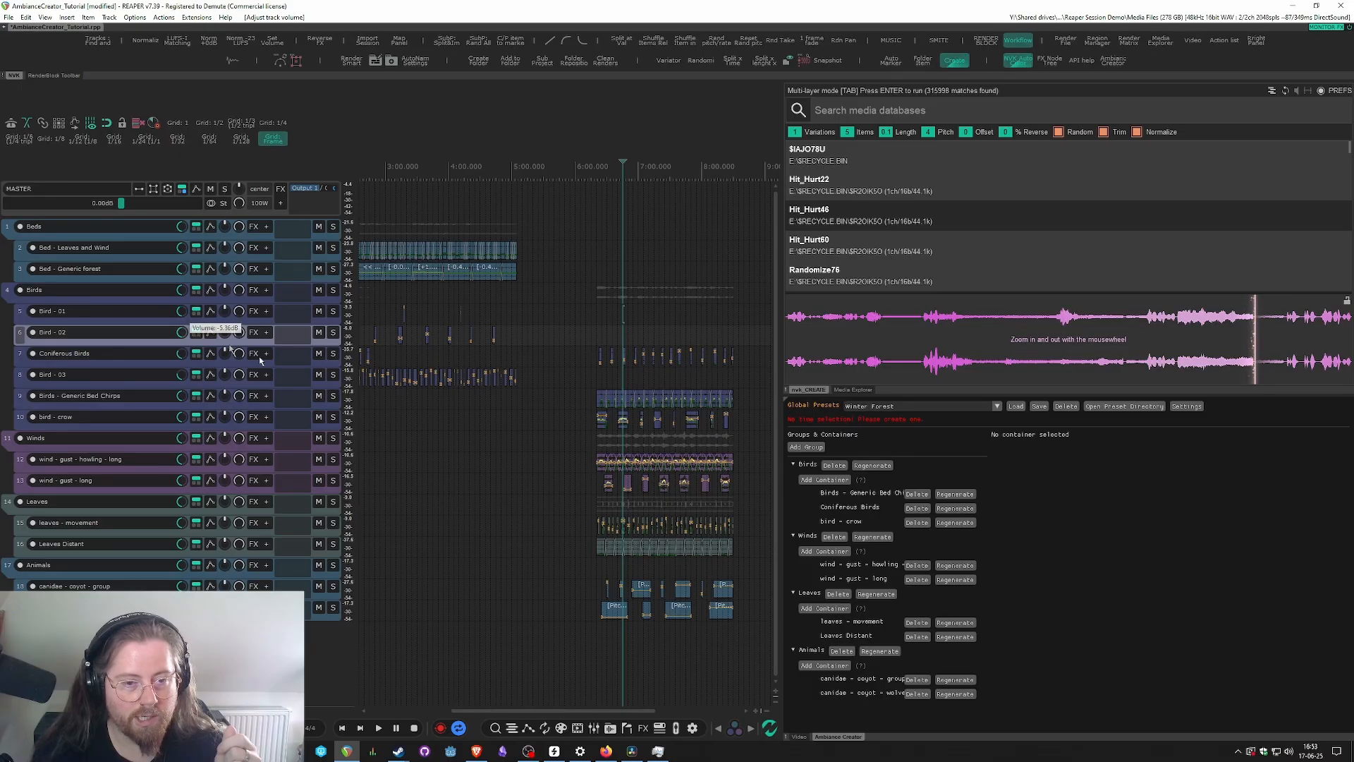
- Mark about 5:24 to 7:04, create the Winter Forest ambience there with Override existing tracks disabled, and re-enable that option
drag(538, 335, 642, 335)
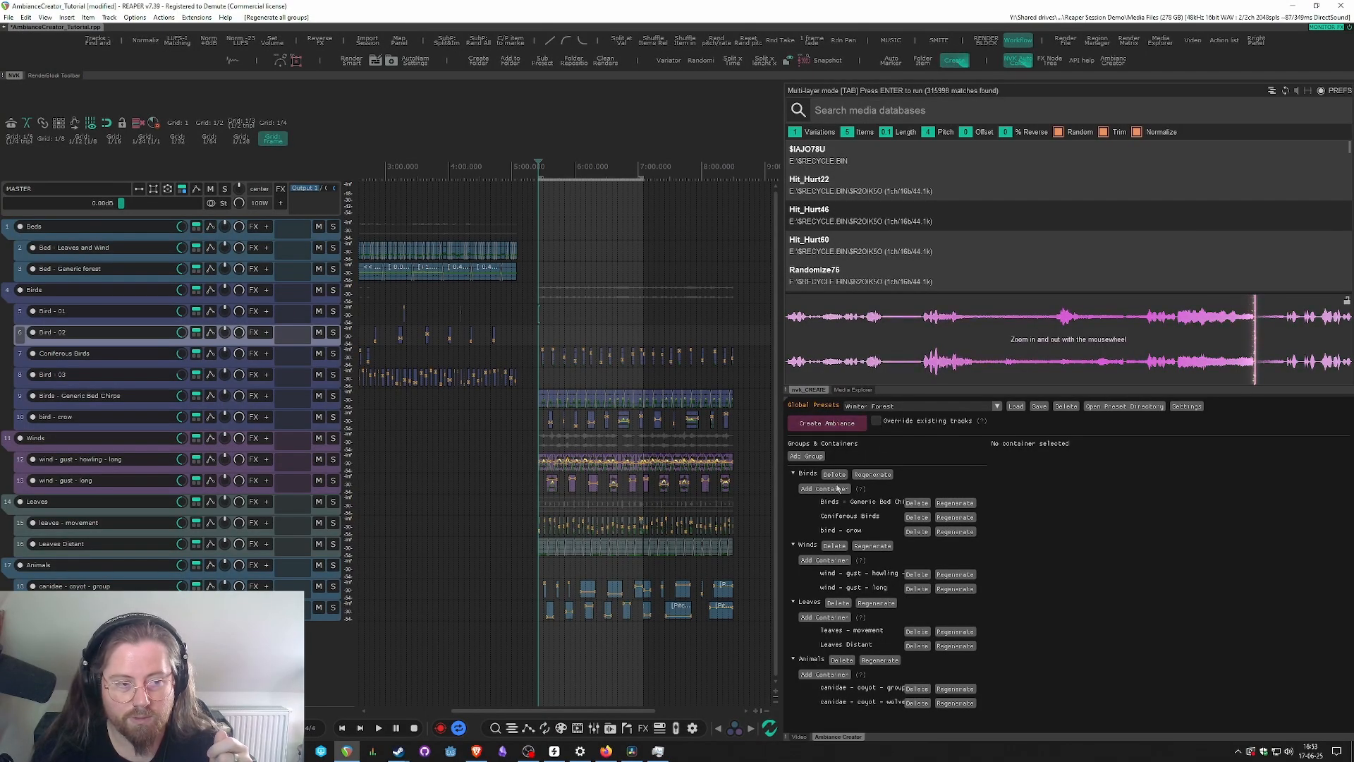
click(833, 425)
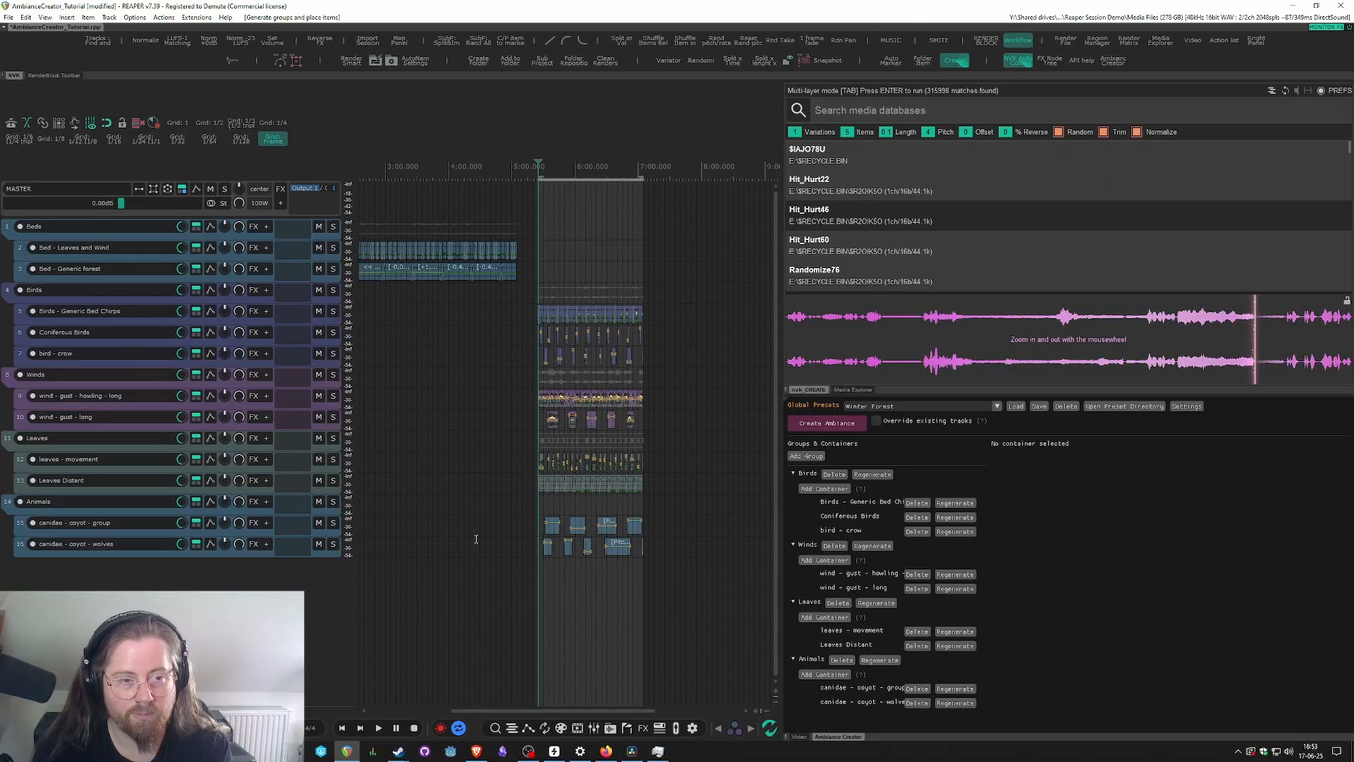
click(878, 424)
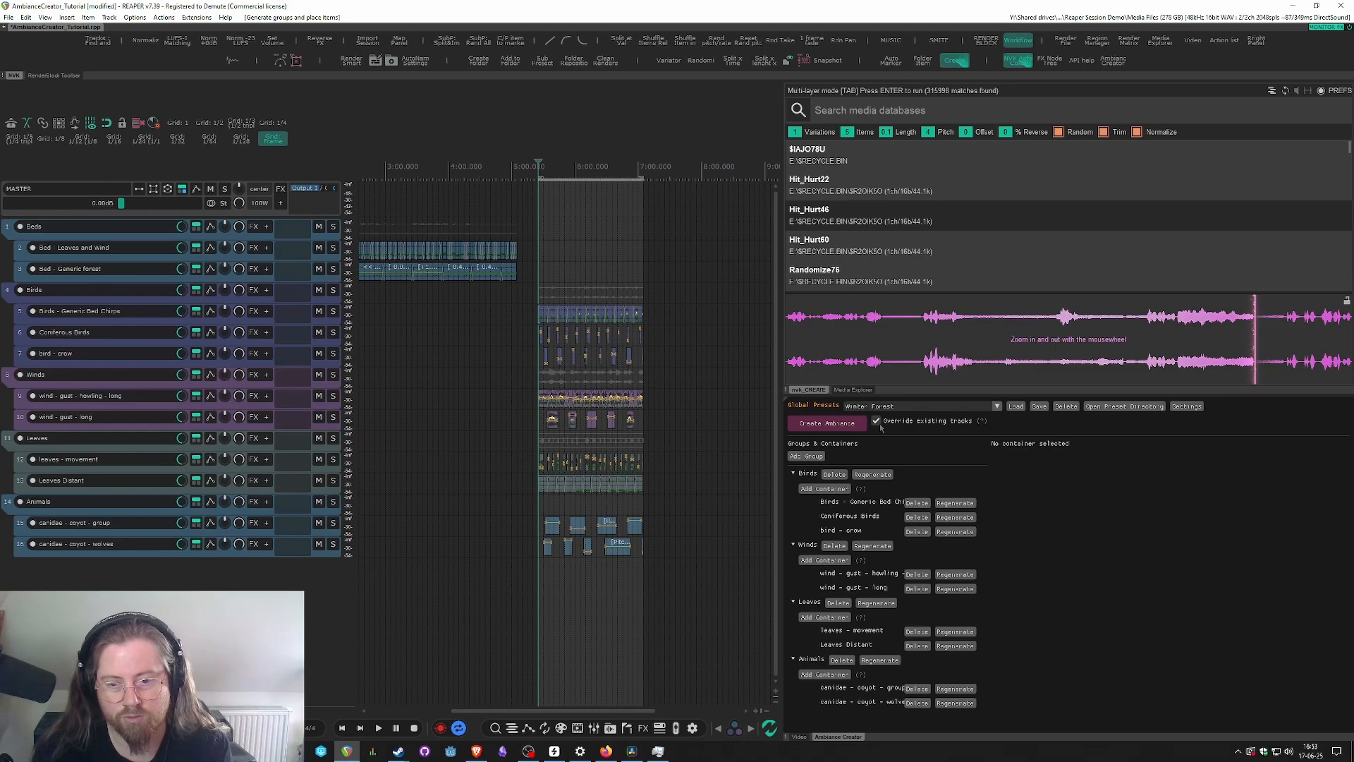